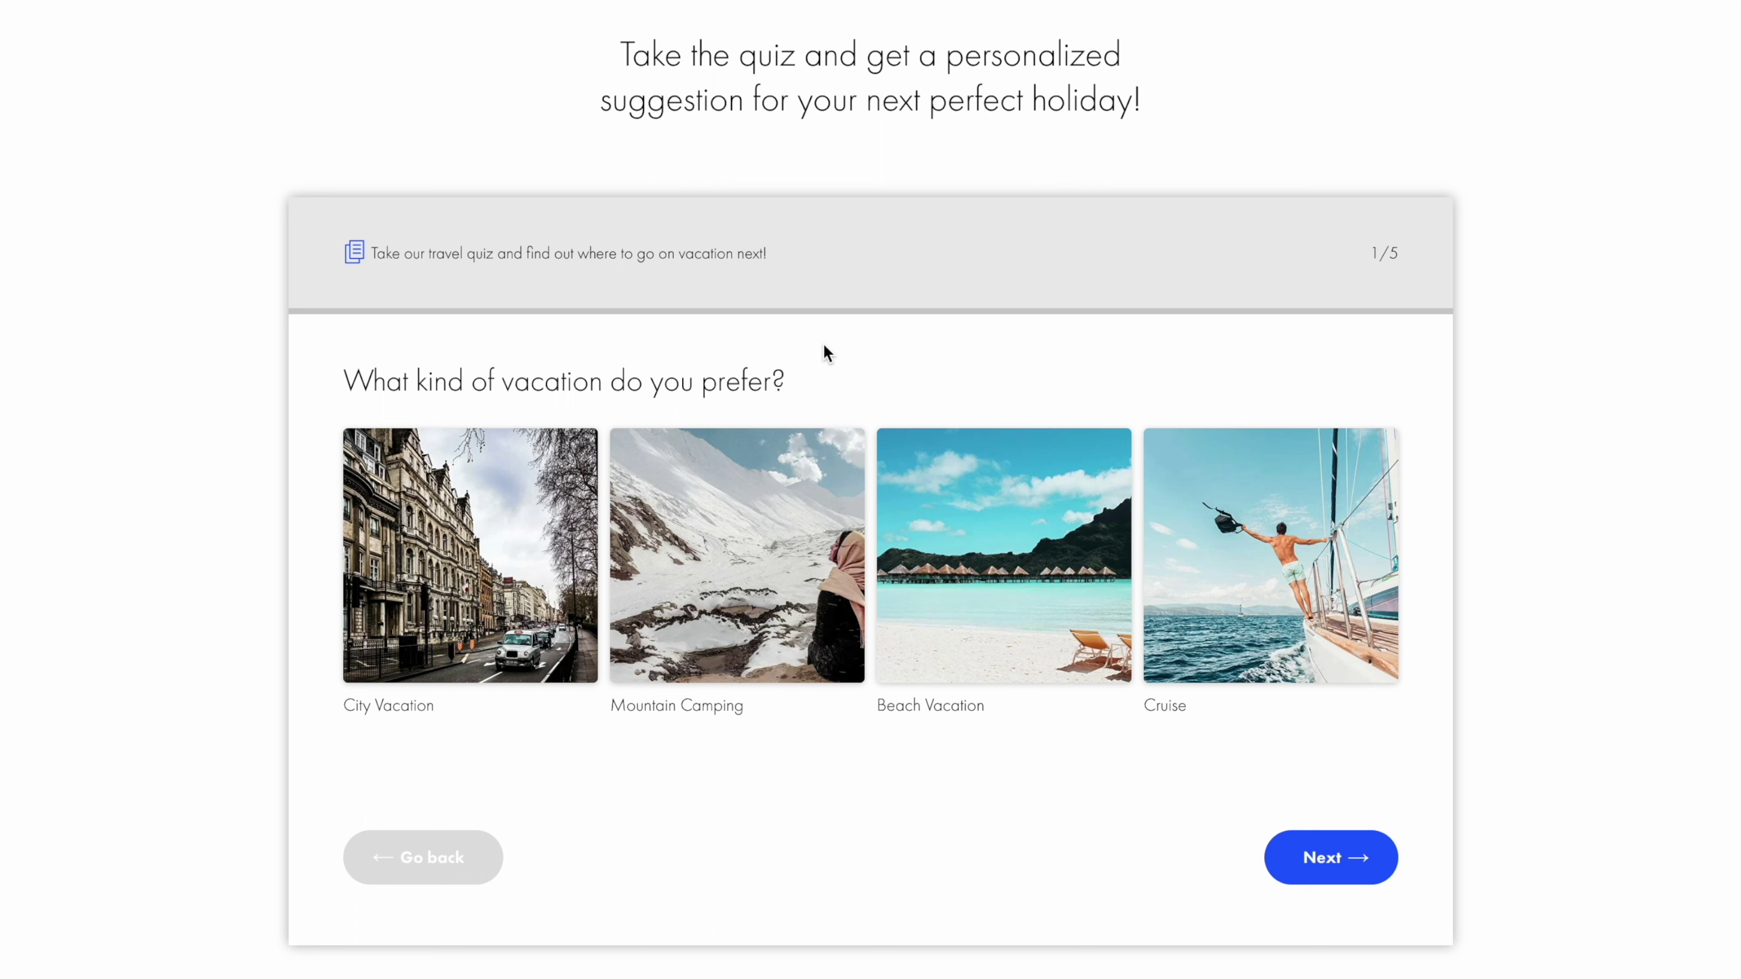
Step: Answer the quiz: Mountain Camping, more than two weeks, a 4000 budget, and the note 'We're vegans.'
click(736, 578)
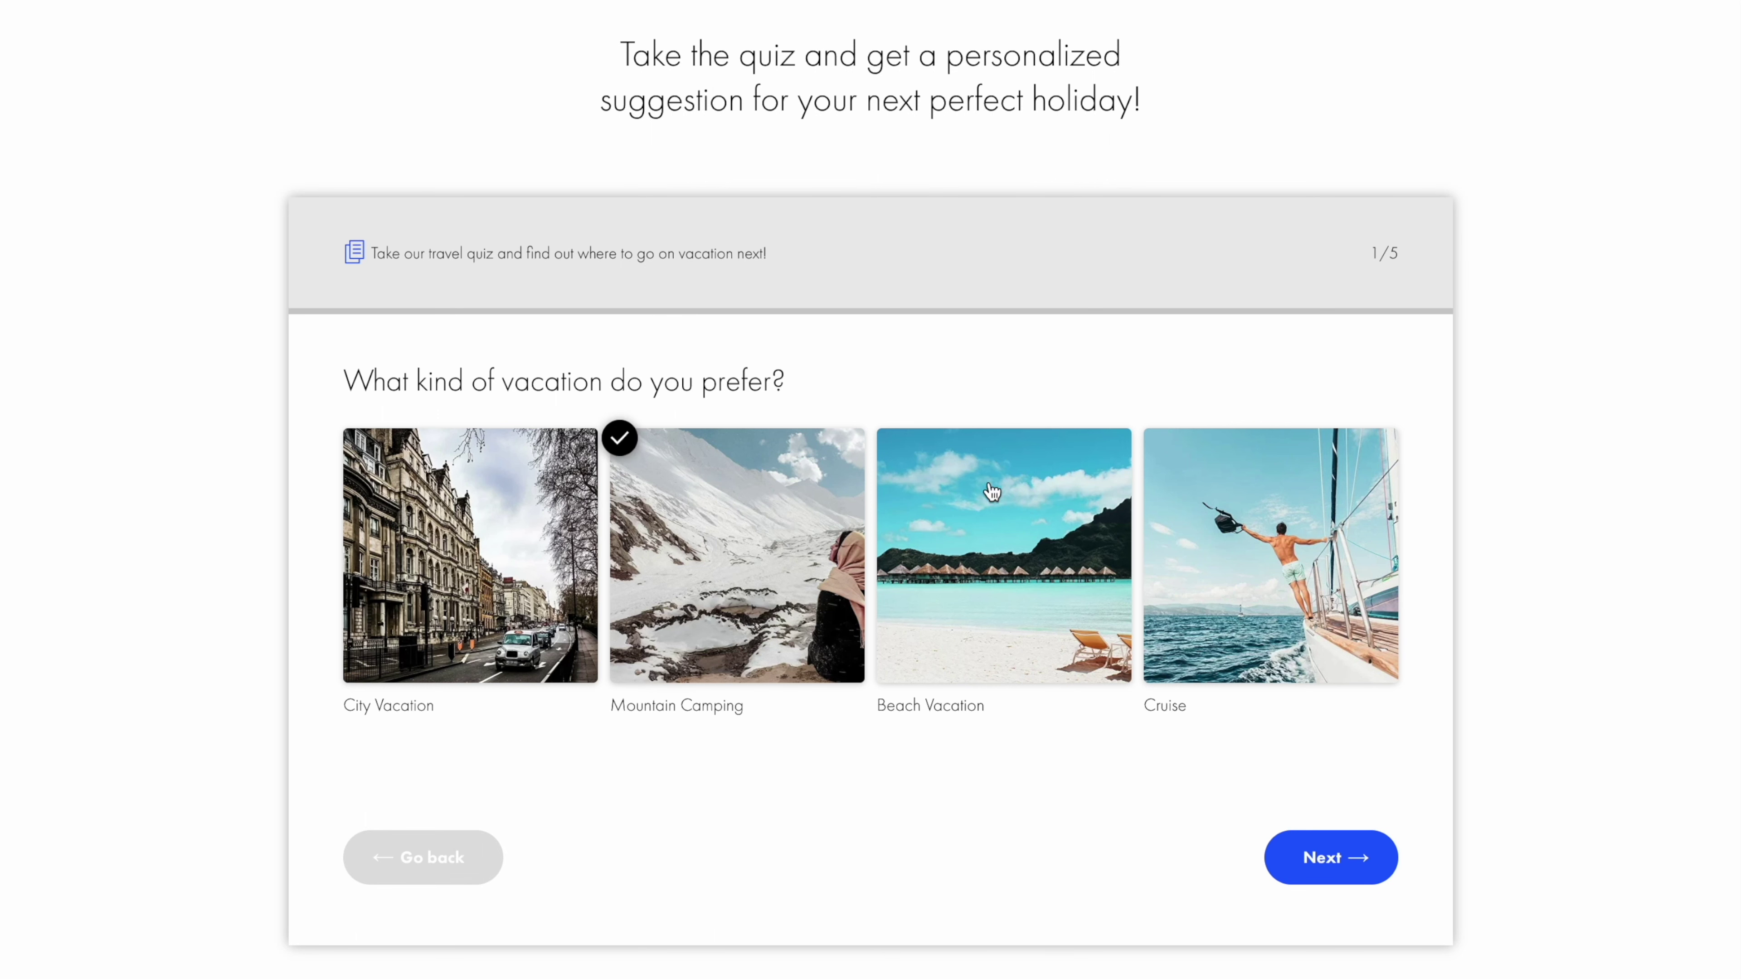
click(1319, 858)
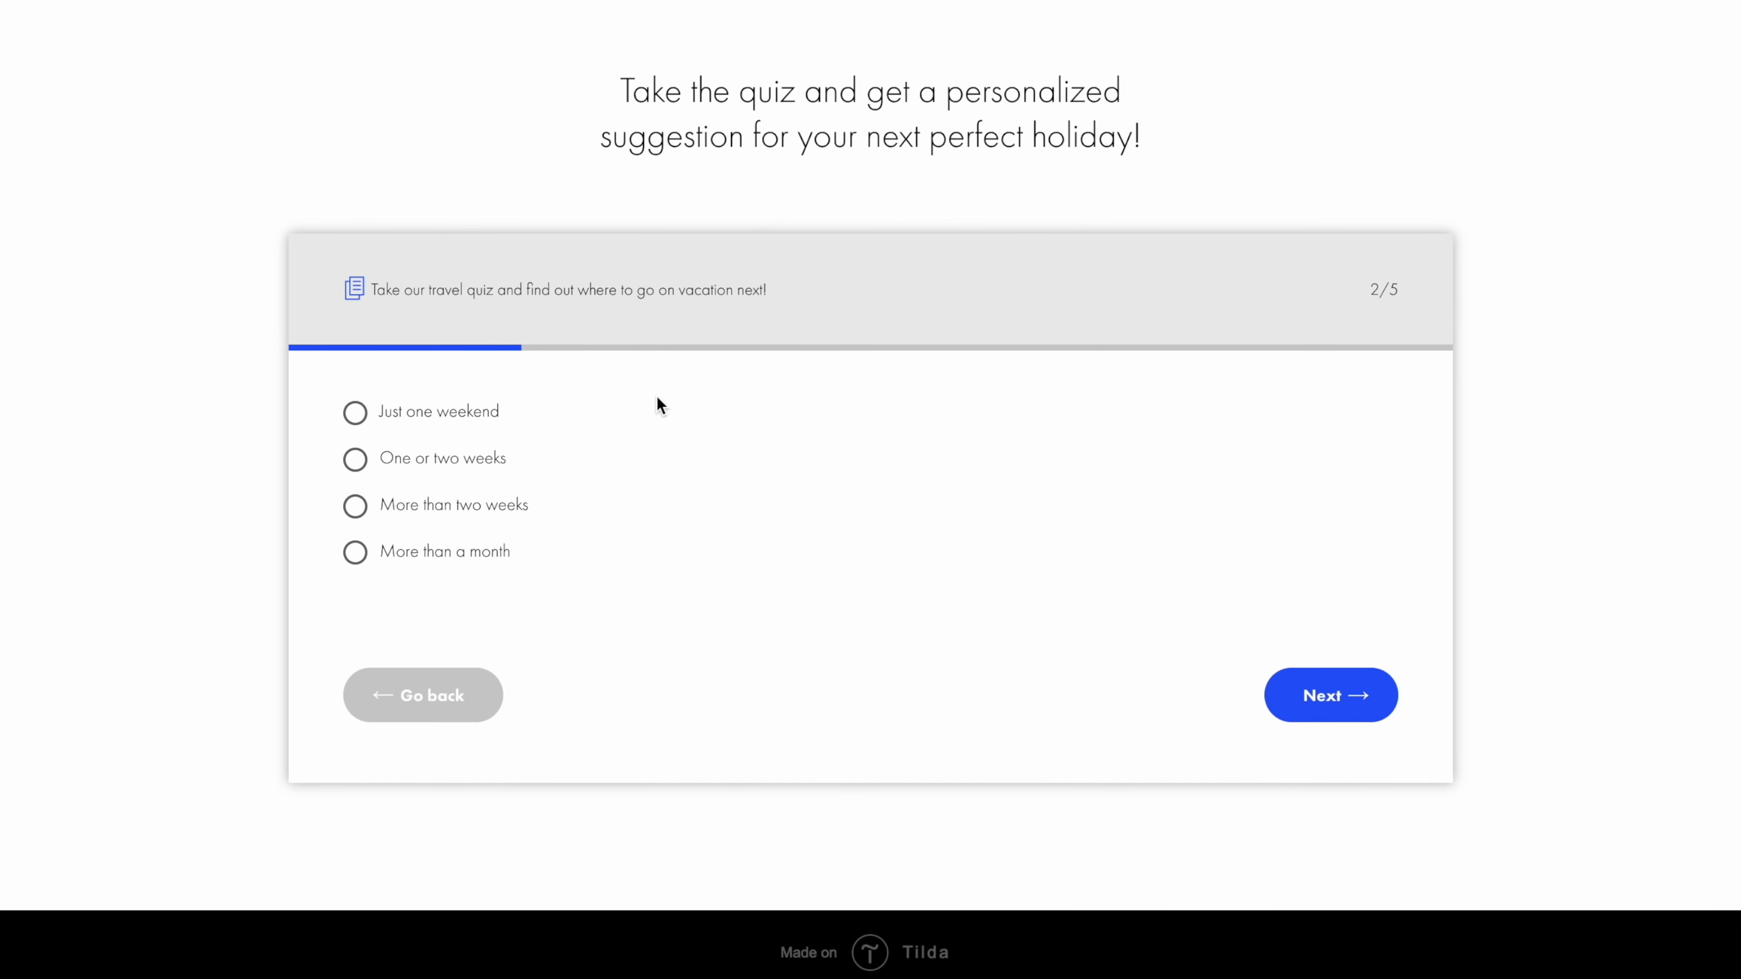
click(513, 508)
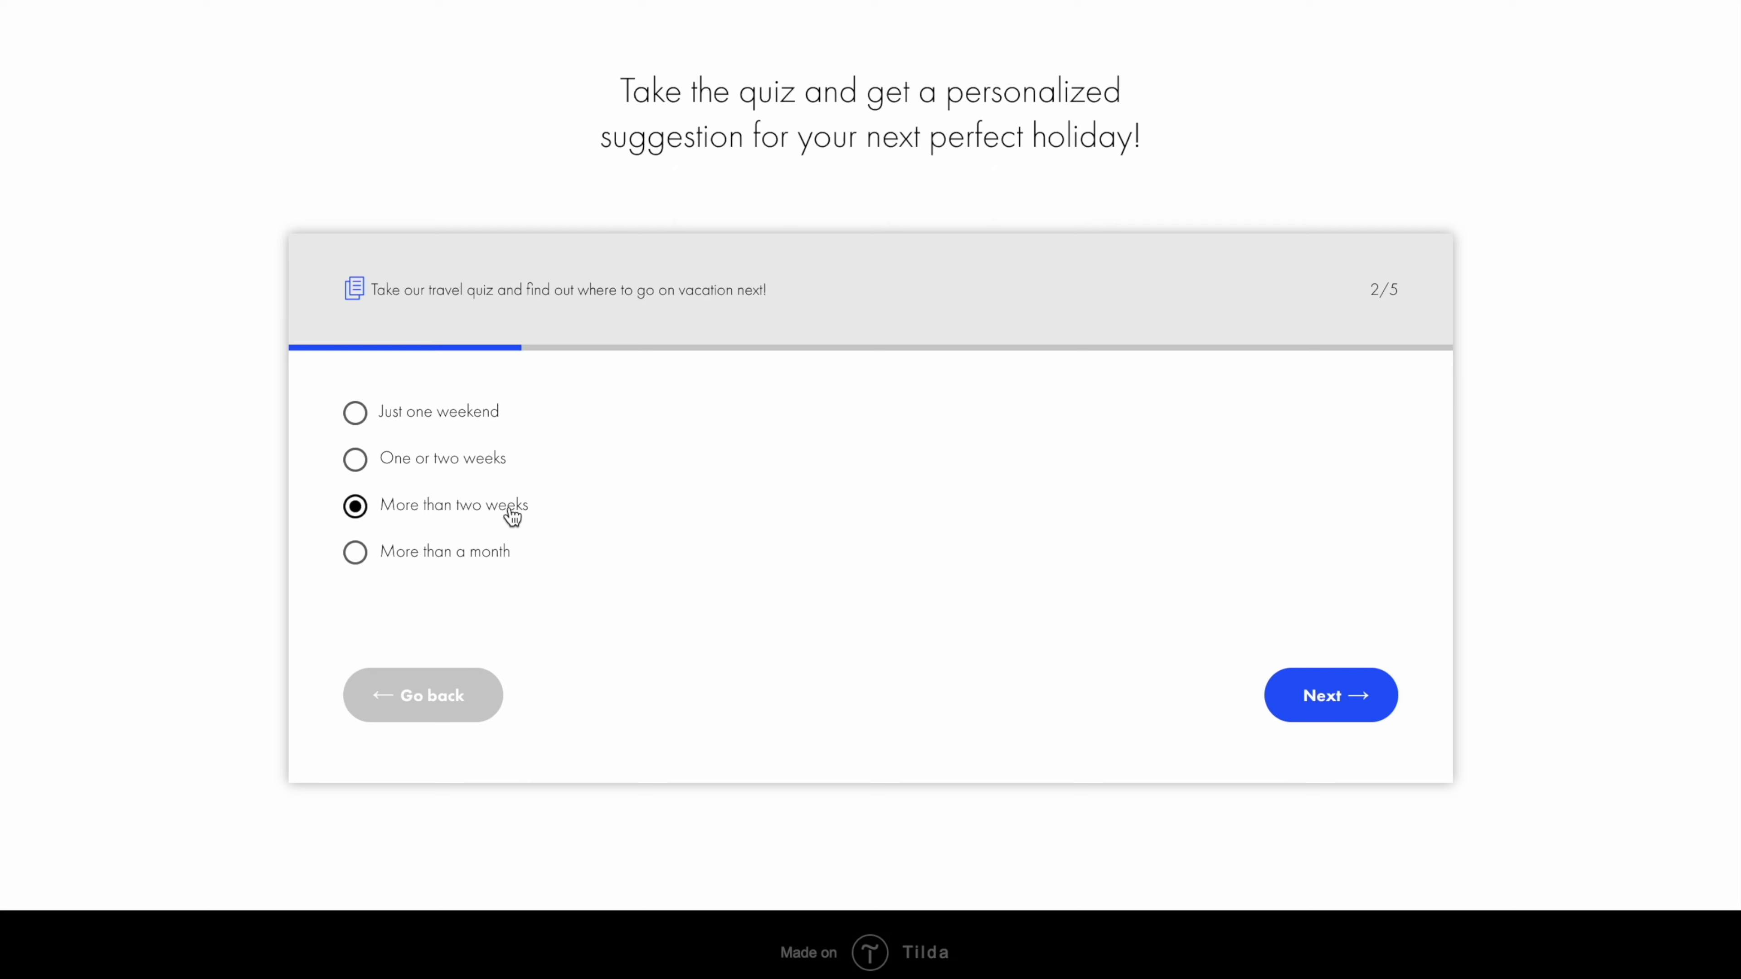
click(1324, 698)
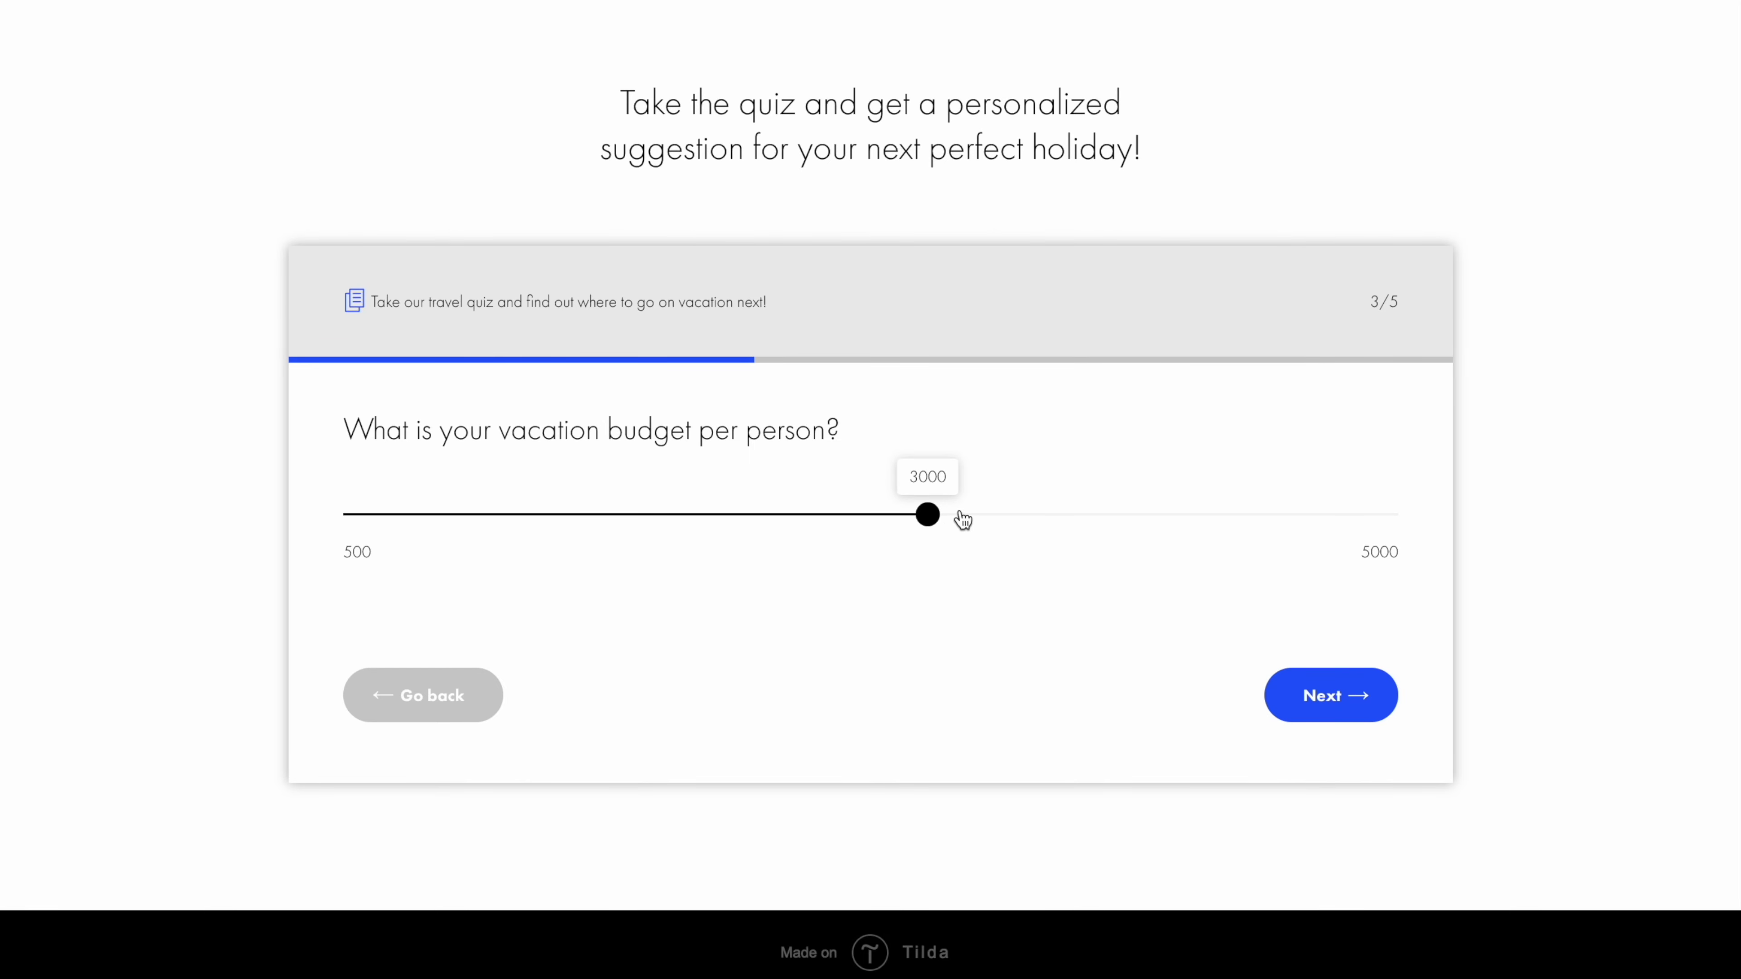
drag(928, 515, 1154, 514)
click(1337, 694)
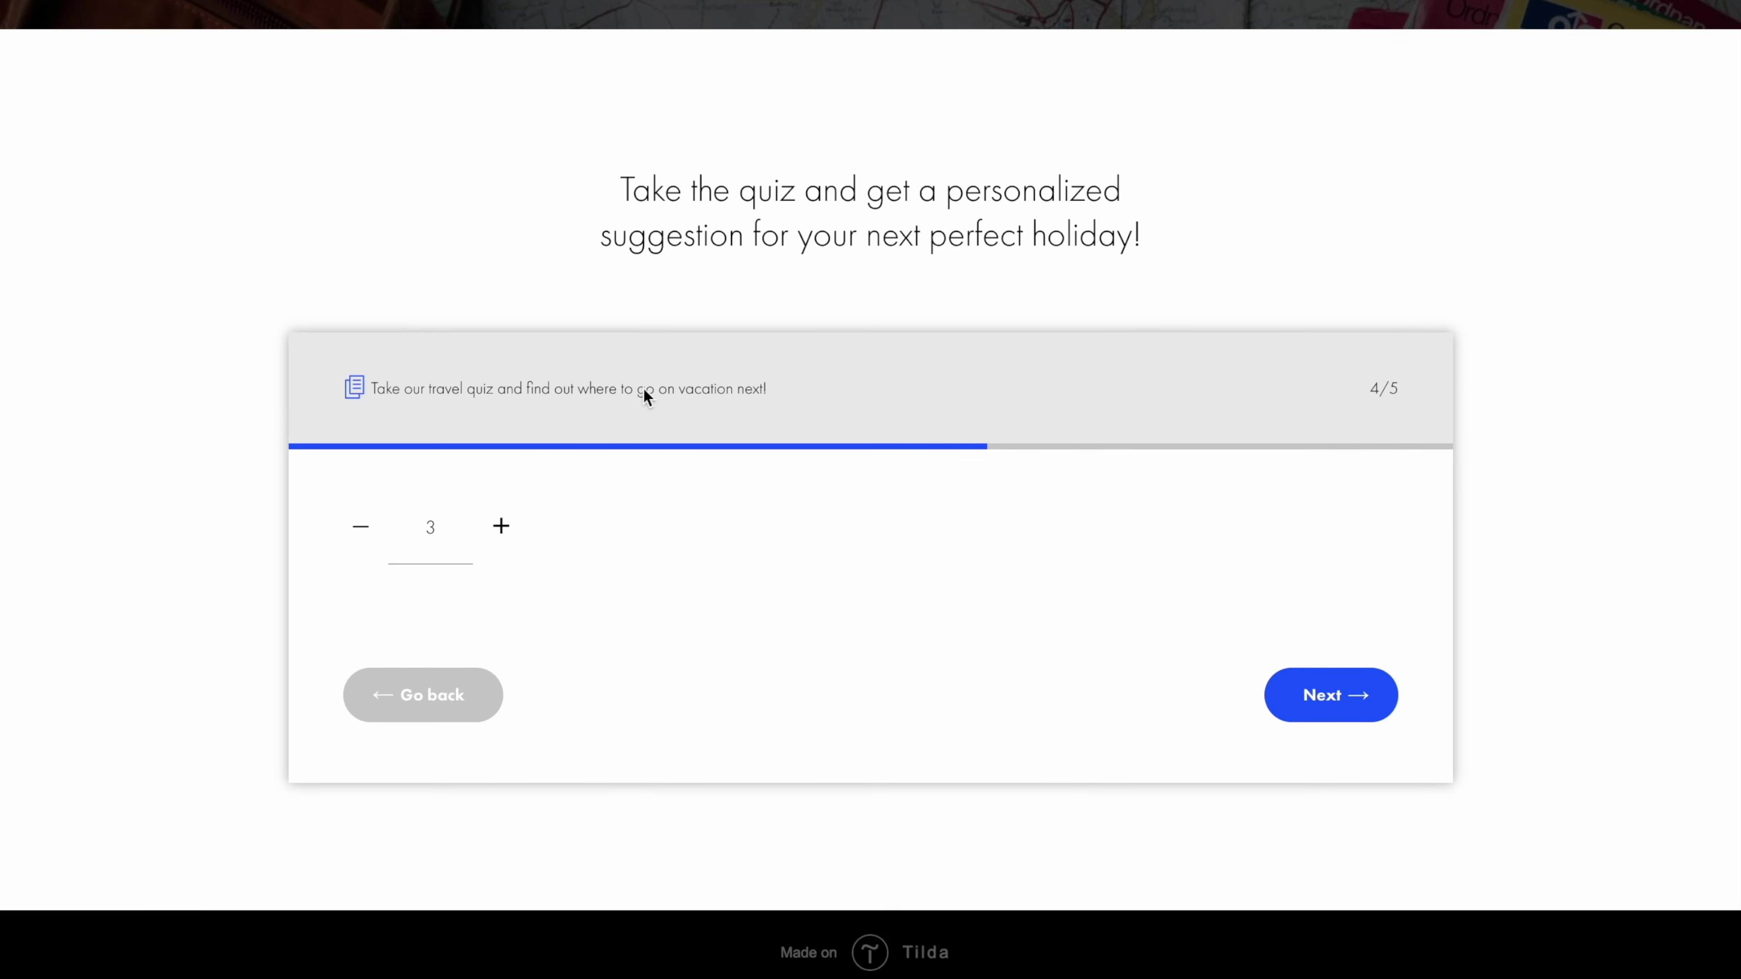
click(1330, 693)
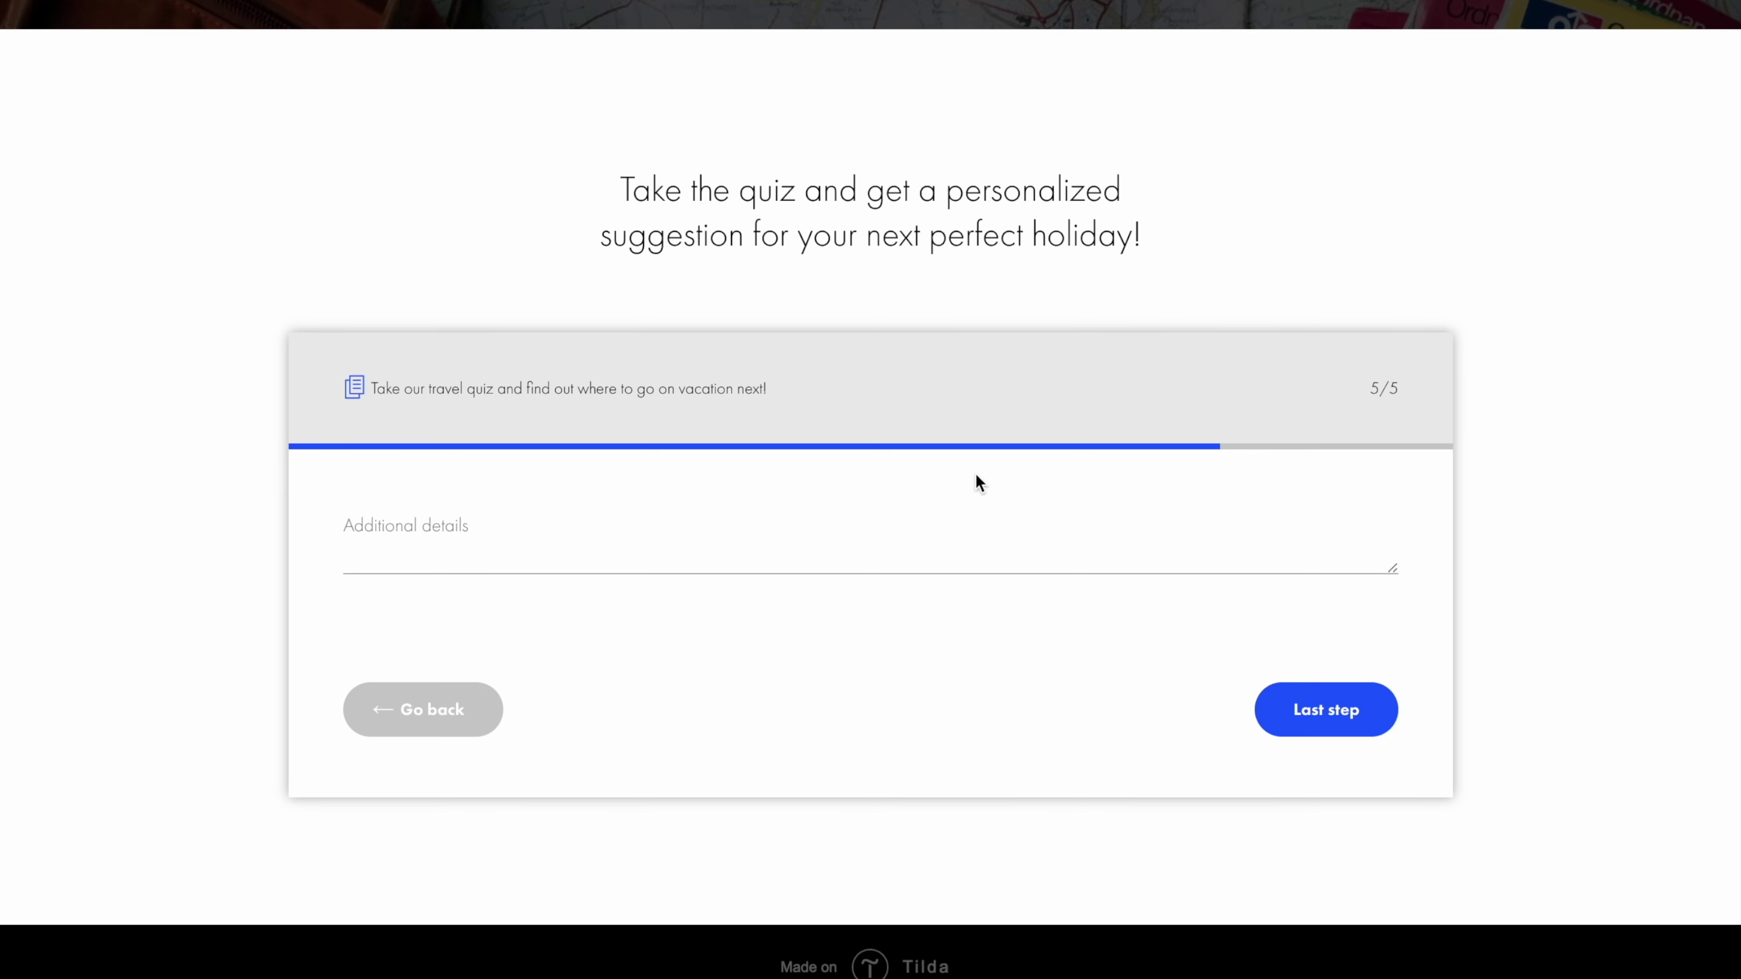
click(800, 527)
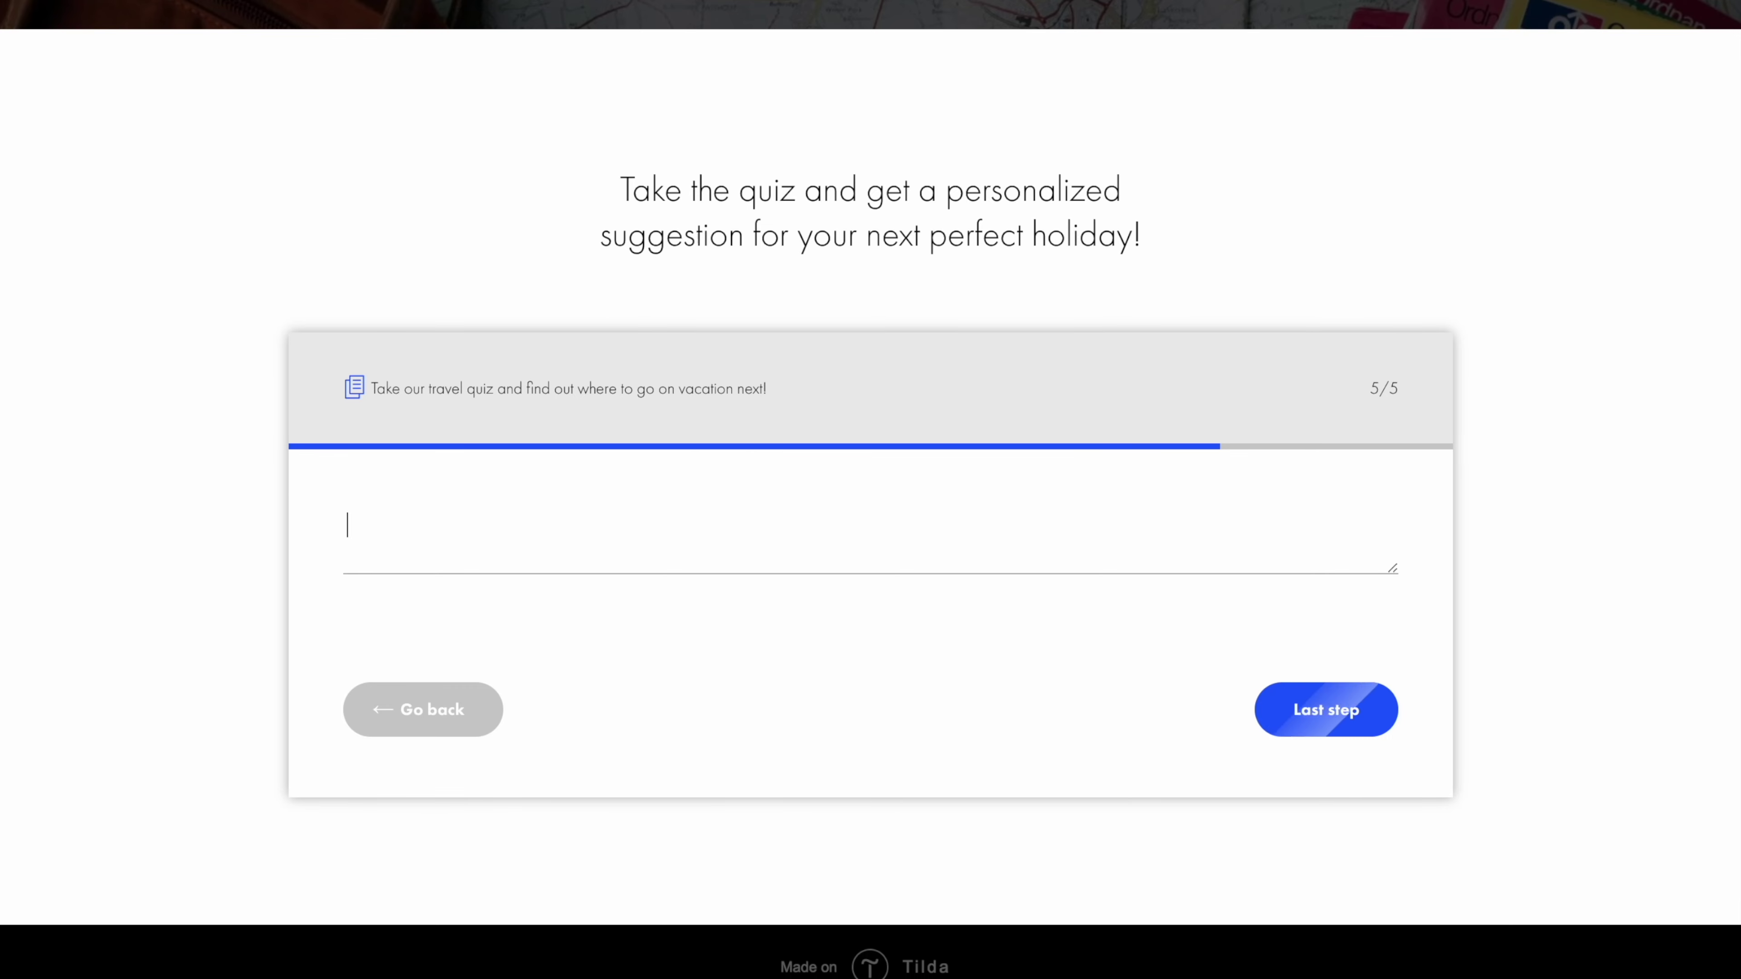
text(We're vegans.)
click(1322, 706)
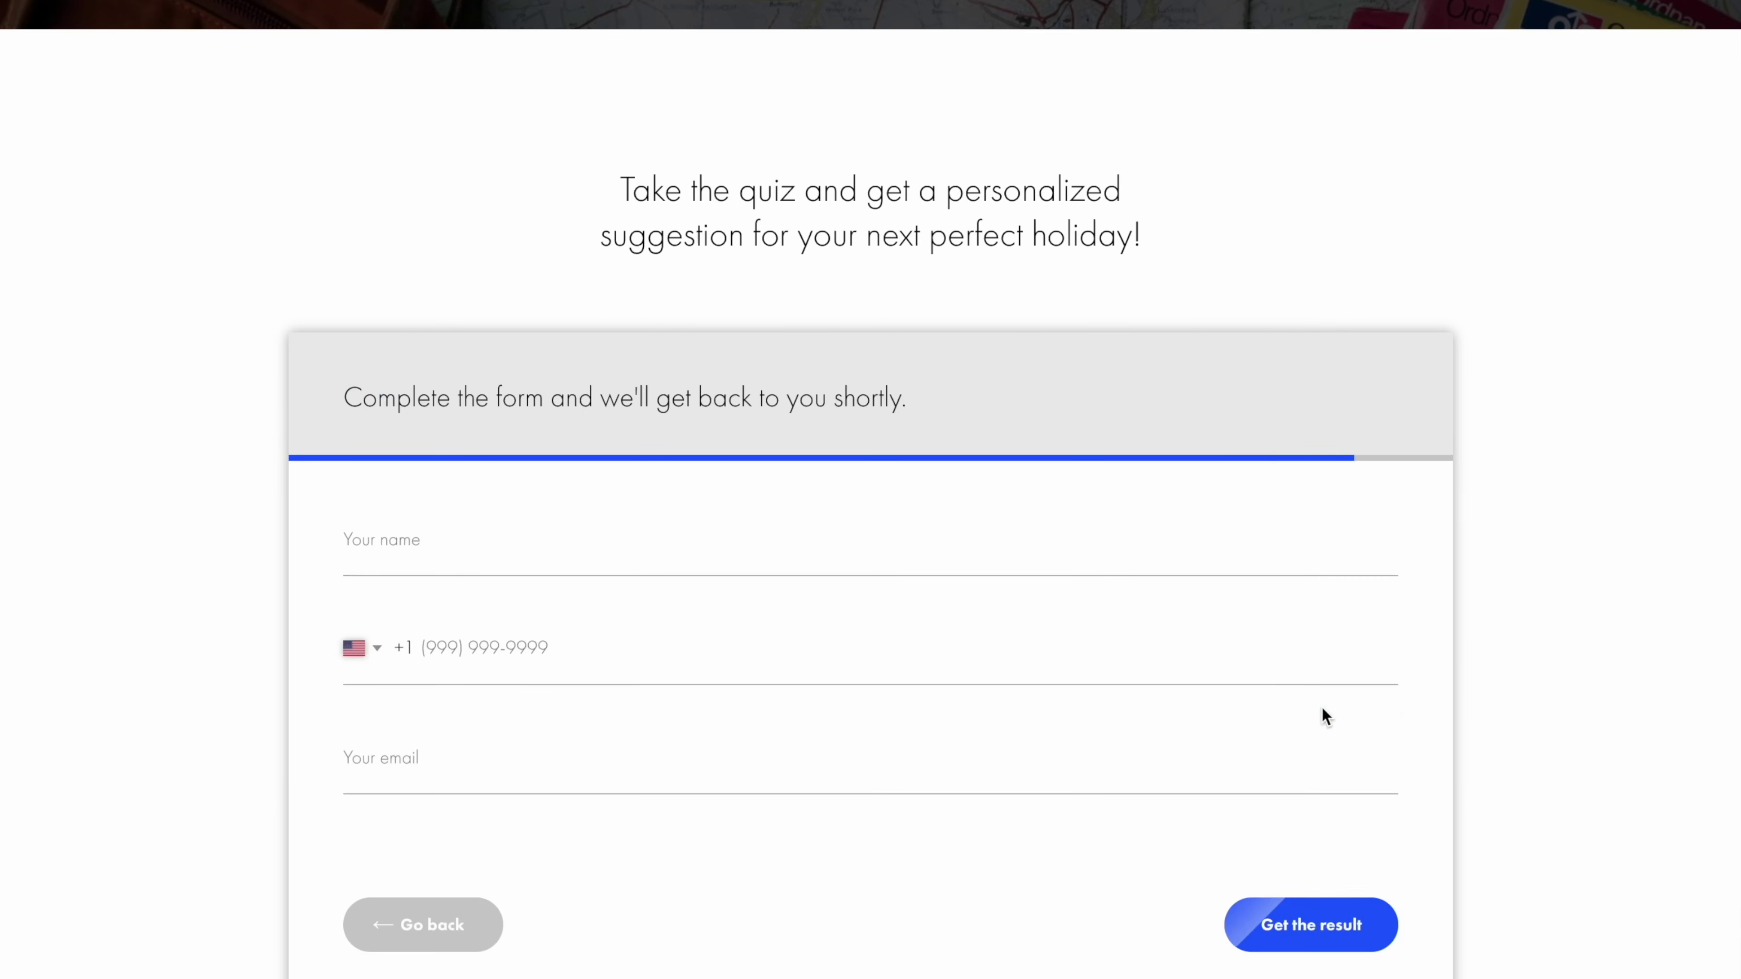
Step: Fill in the traveller's name, phone number and e-mail, then submit with Get the result
scroll(1322, 706, down, 3)
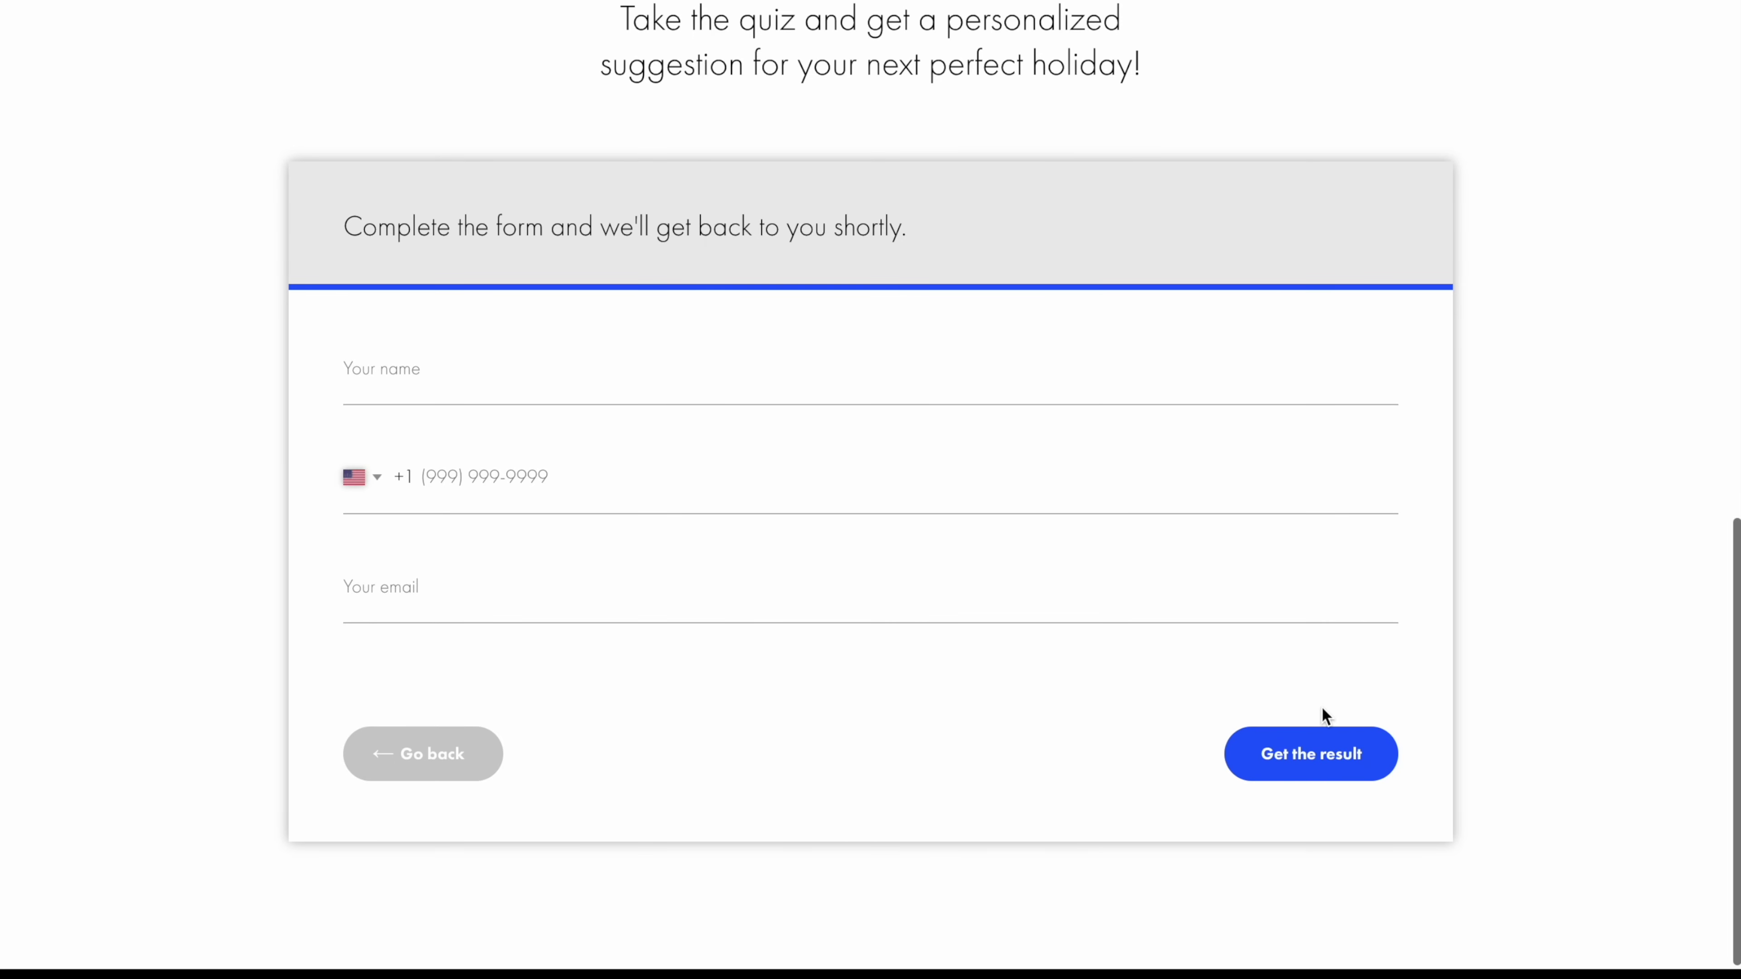
click(874, 376)
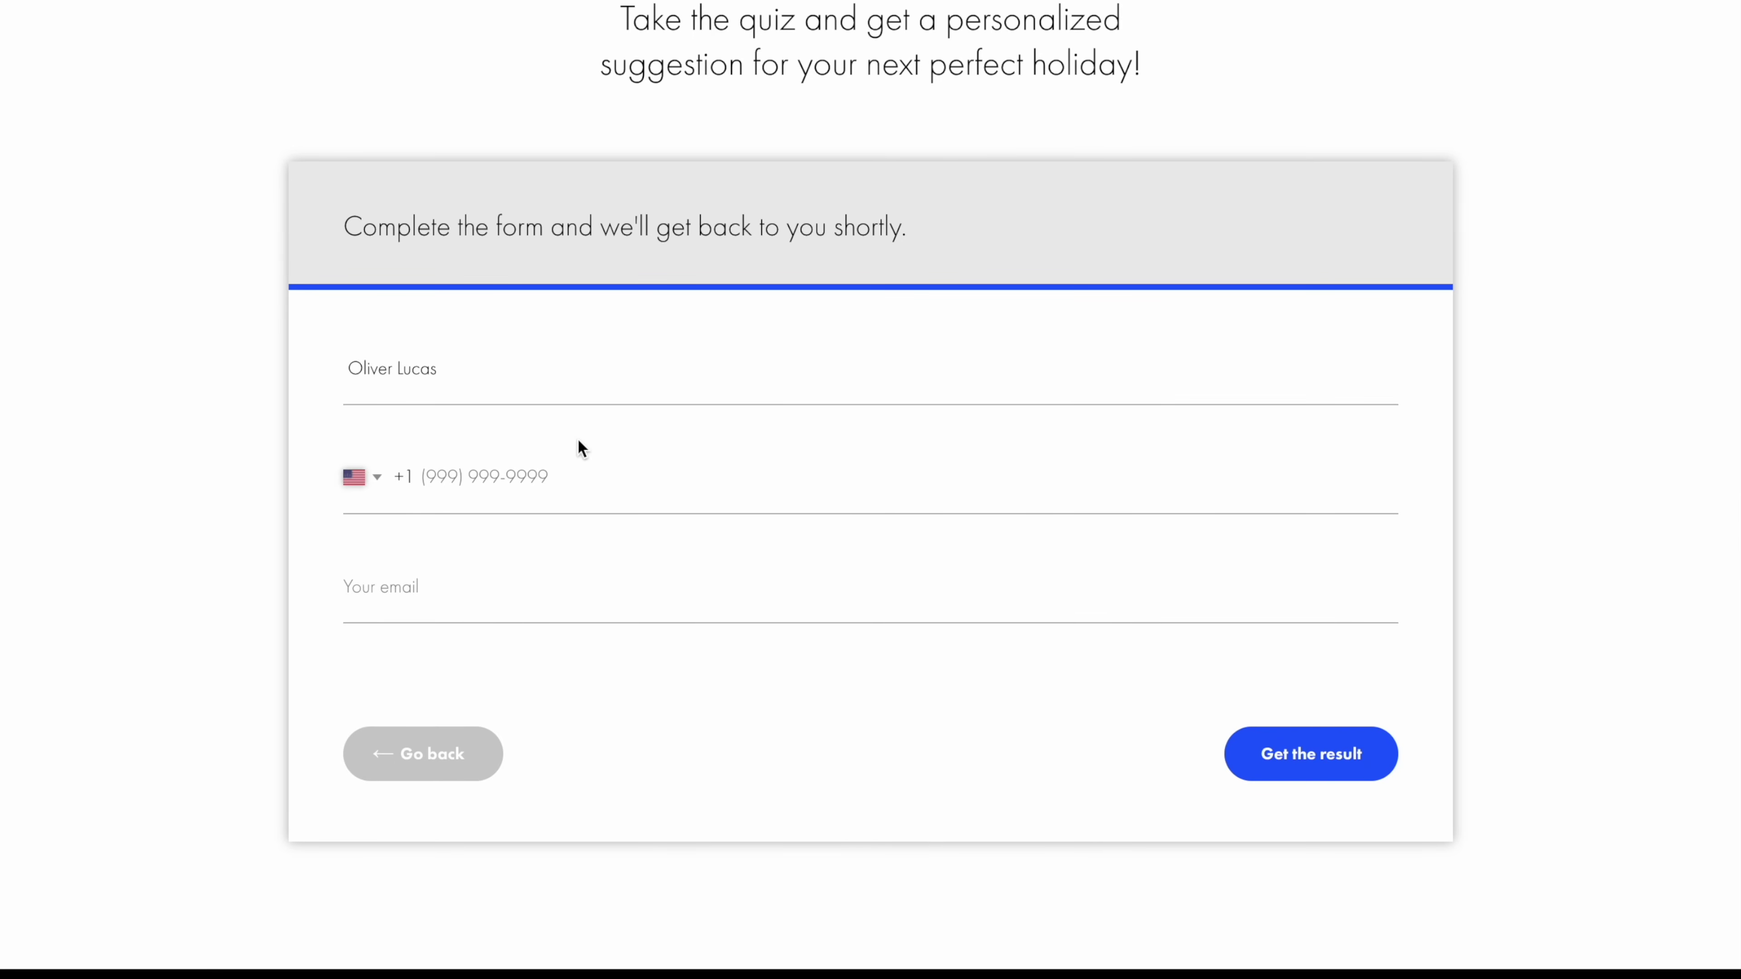
click(579, 447)
click(477, 555)
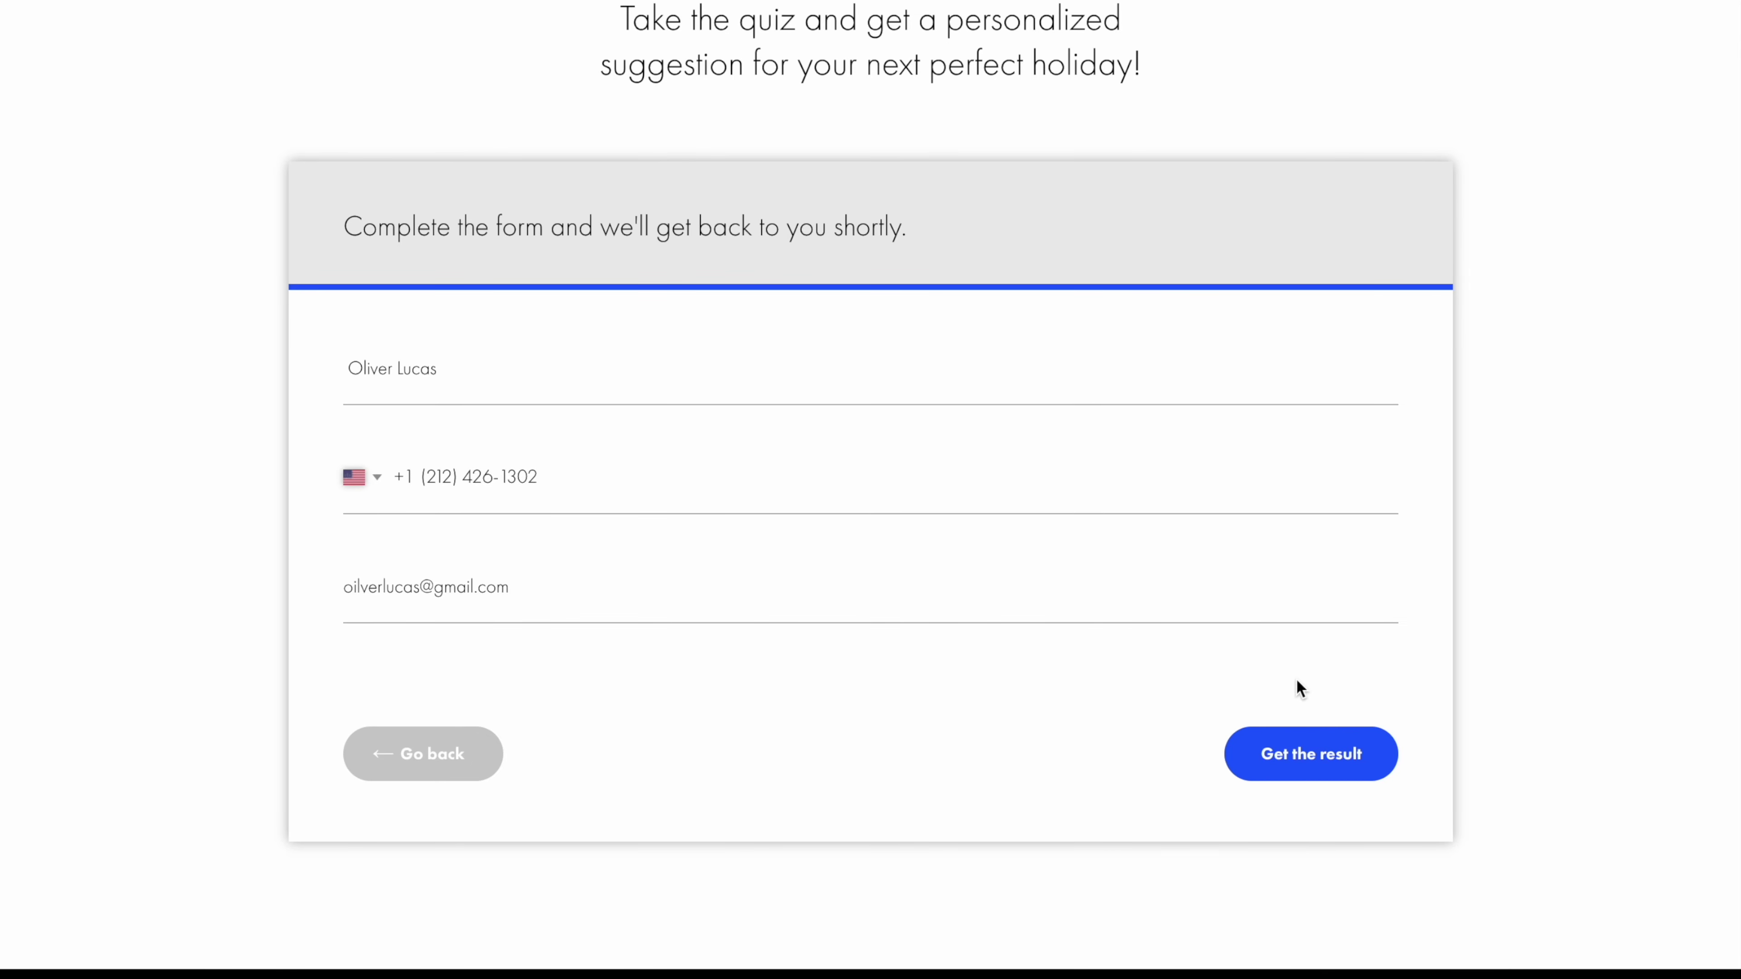
click(1308, 757)
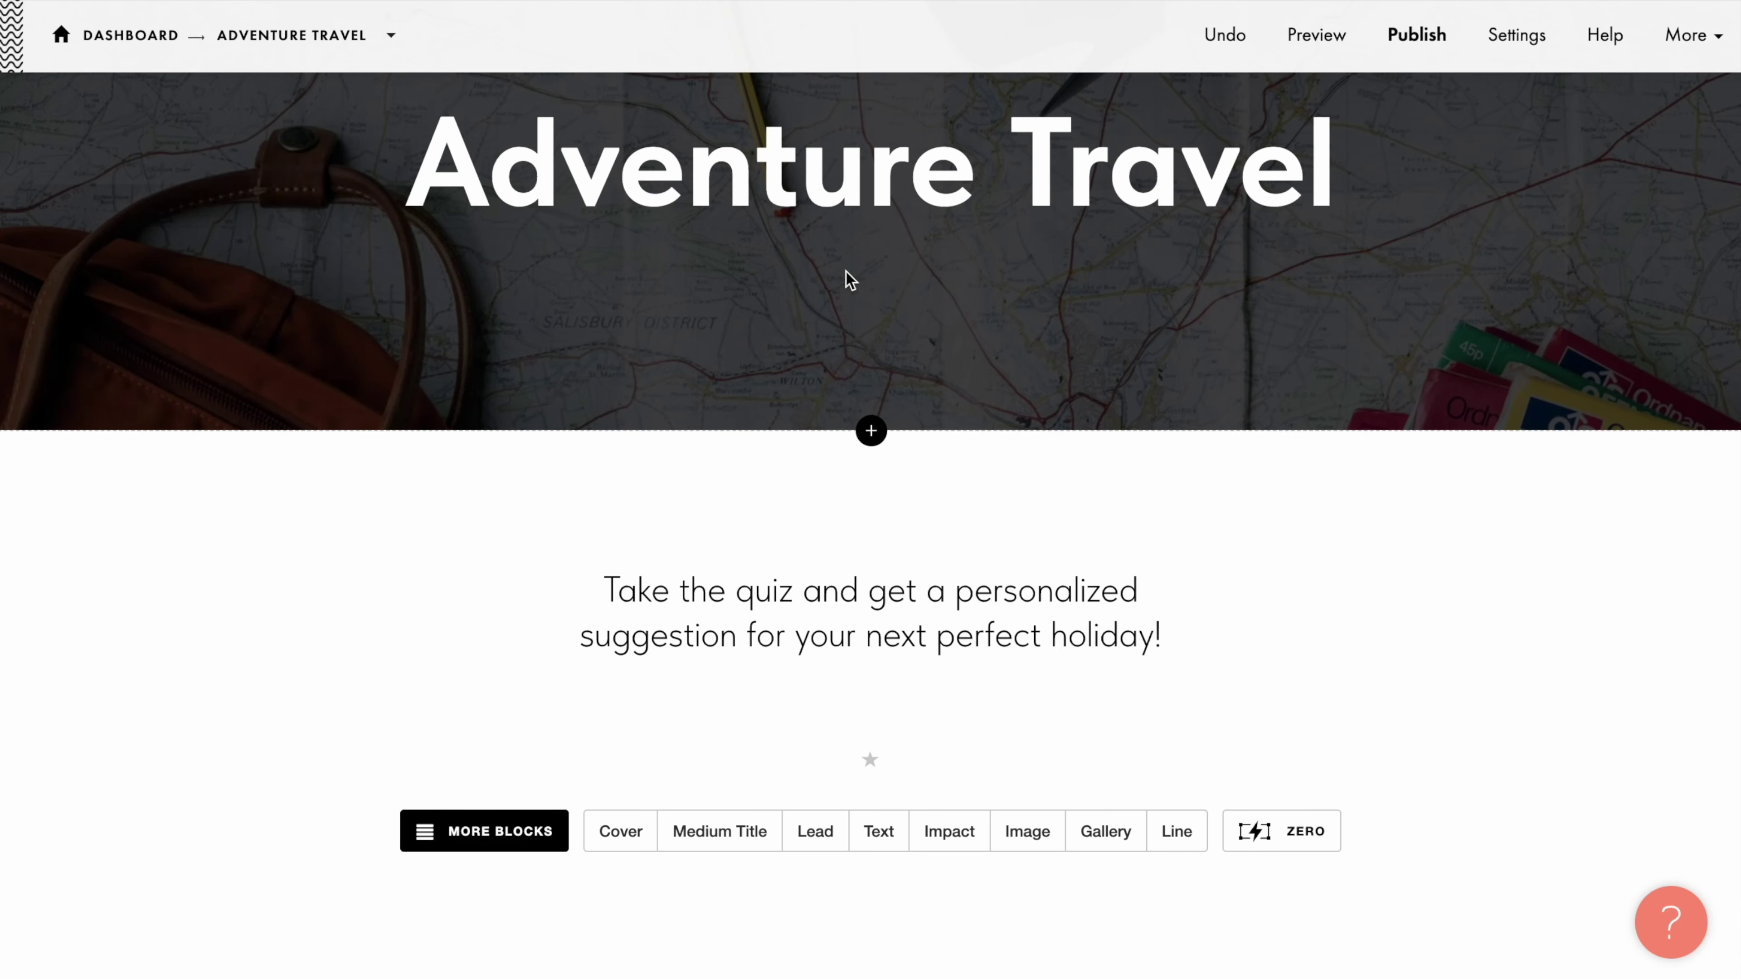
Step: Open the Block Library's Form category and scroll down to the BF919 Multi-step form
click(870, 679)
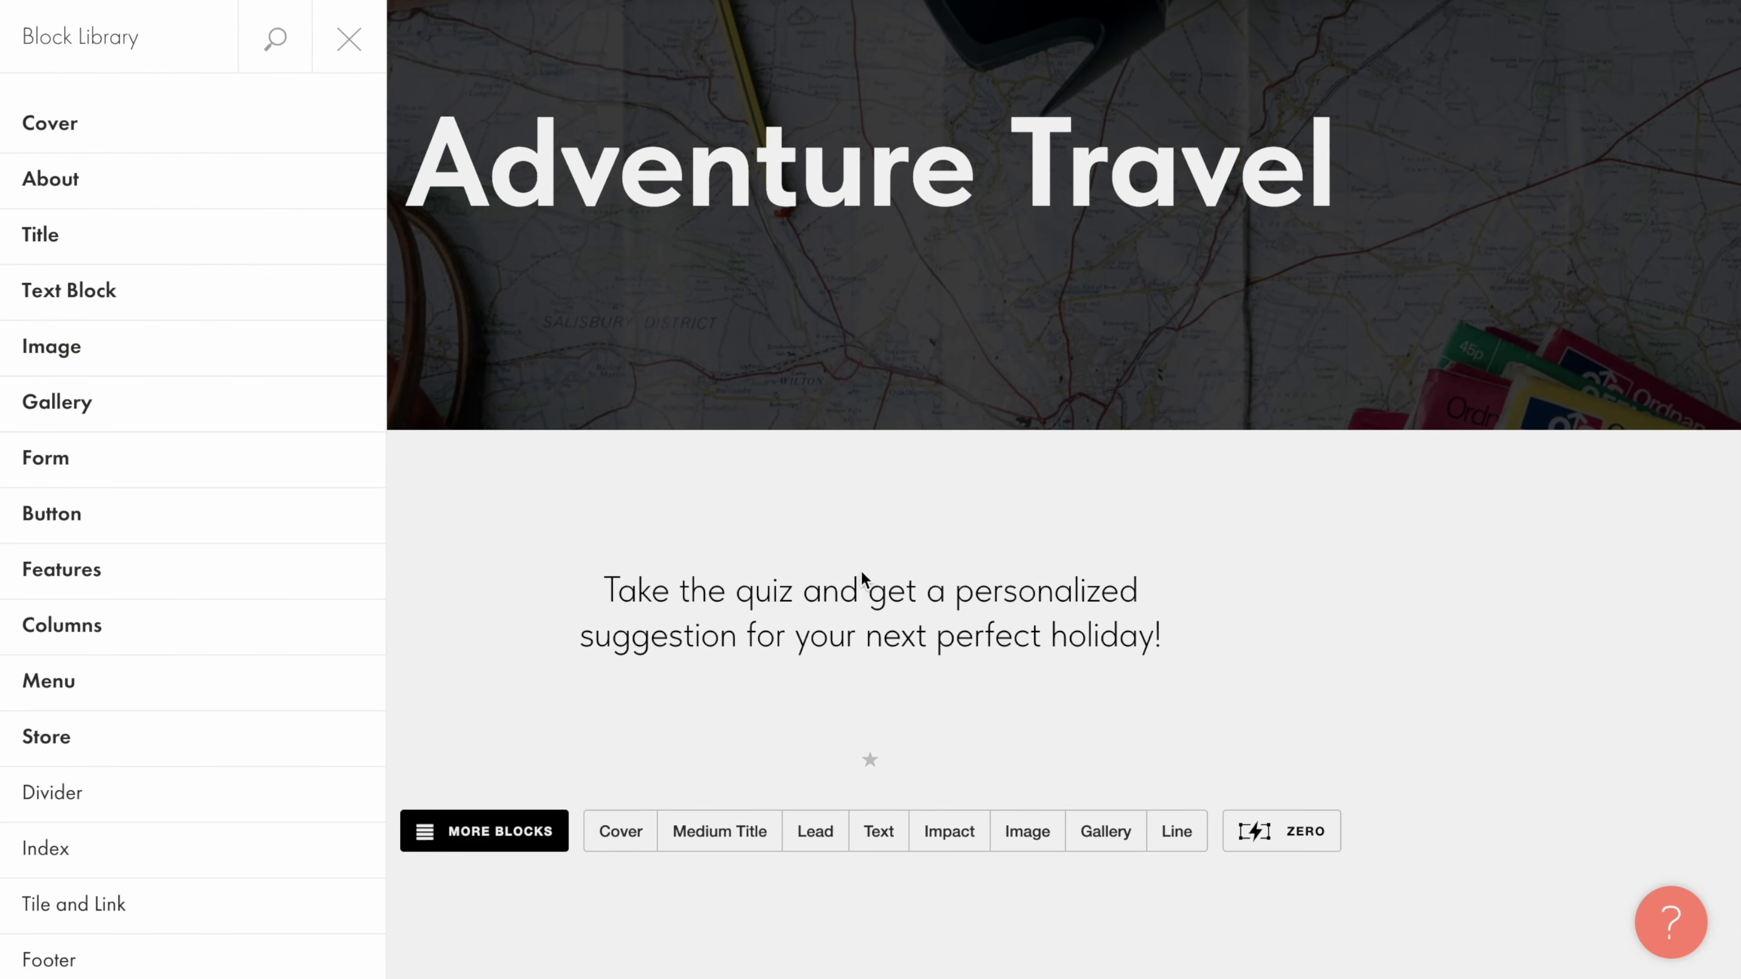
click(319, 471)
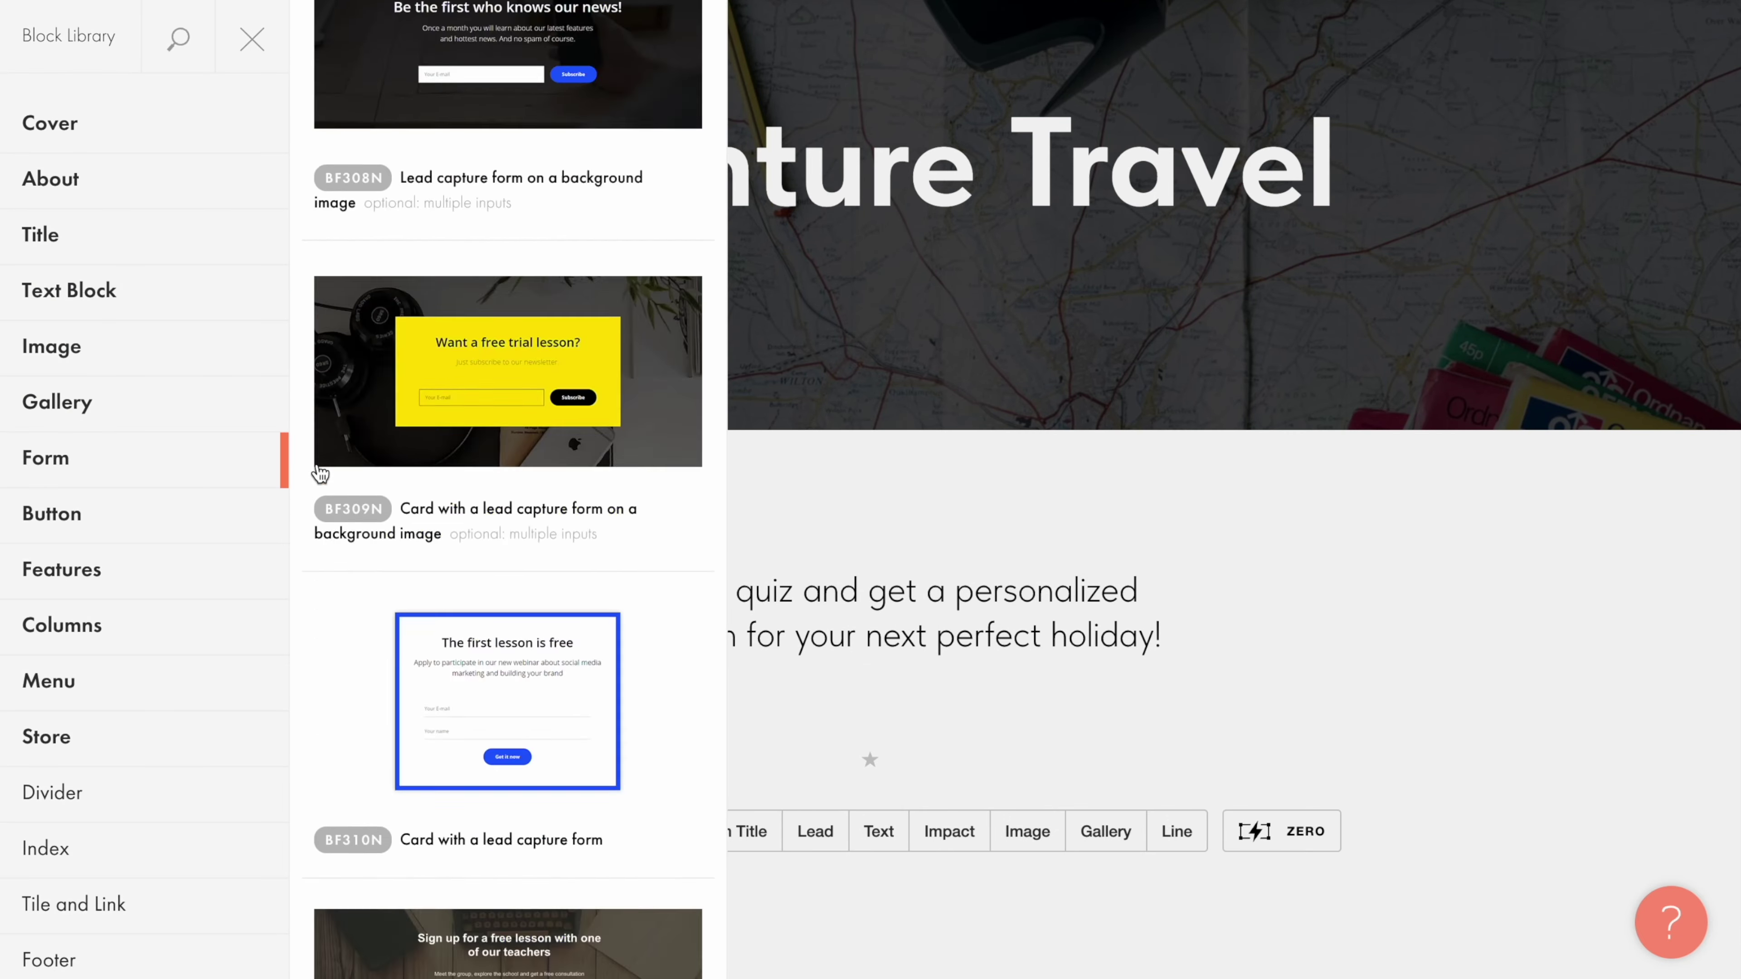
scroll(319, 472, down, 5)
scroll(318, 473, down, 10)
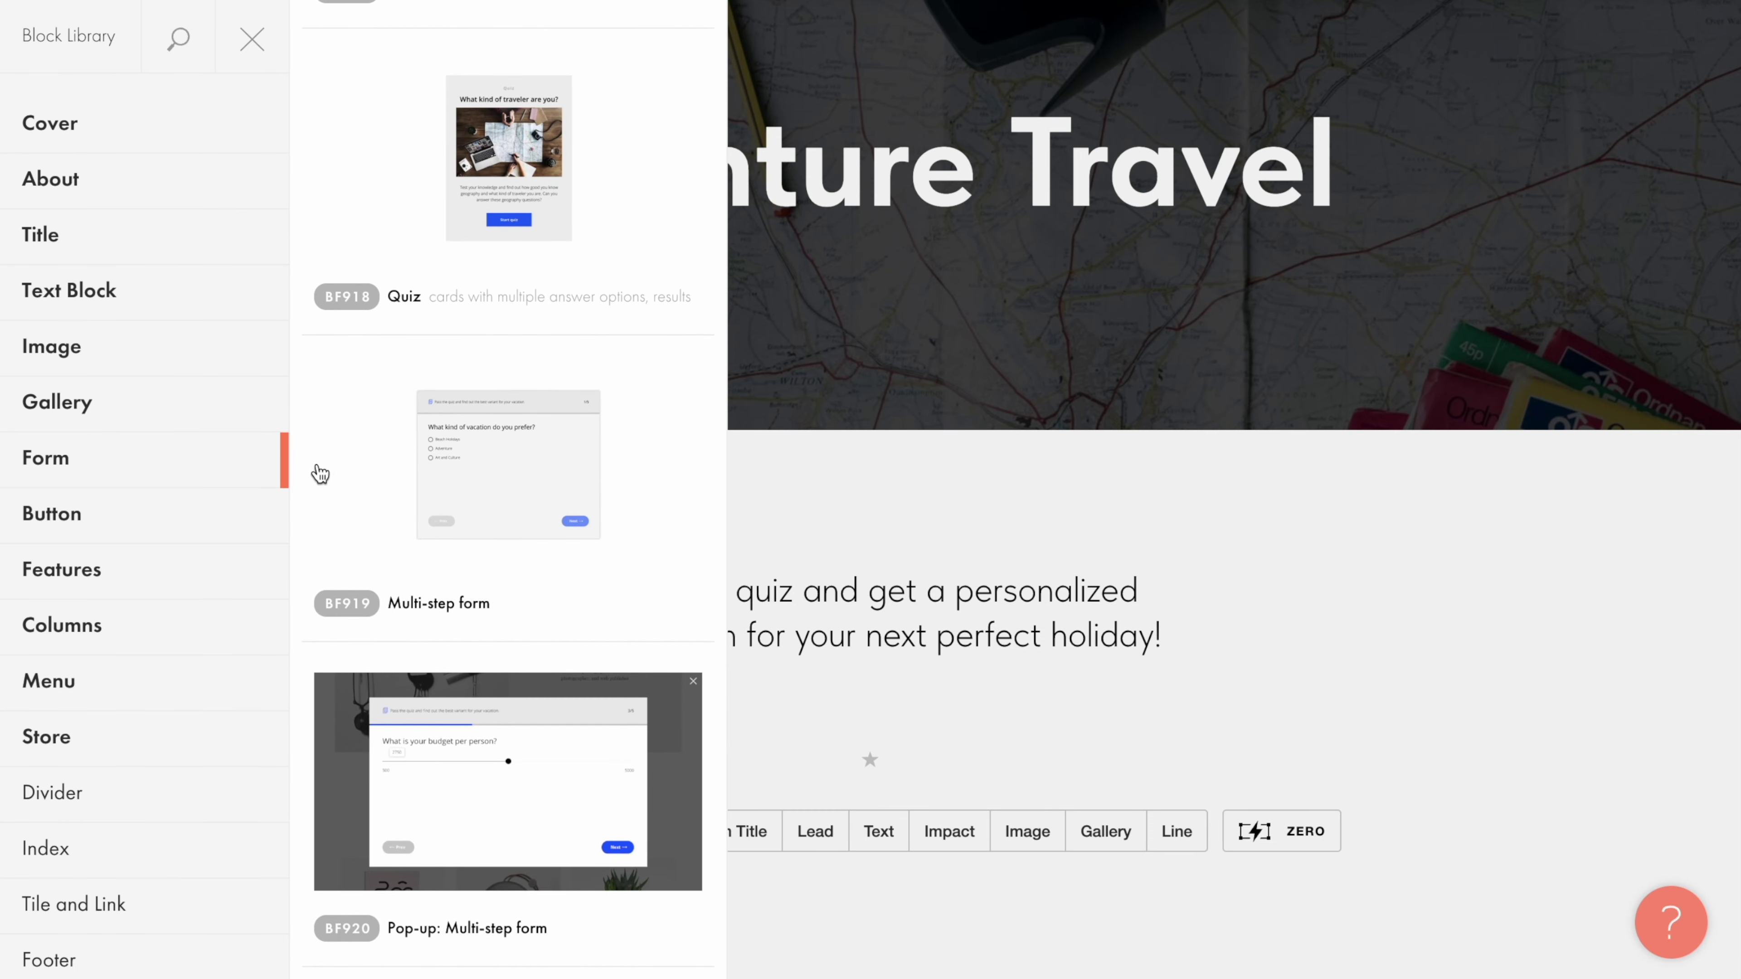
scroll(320, 473, down, 4)
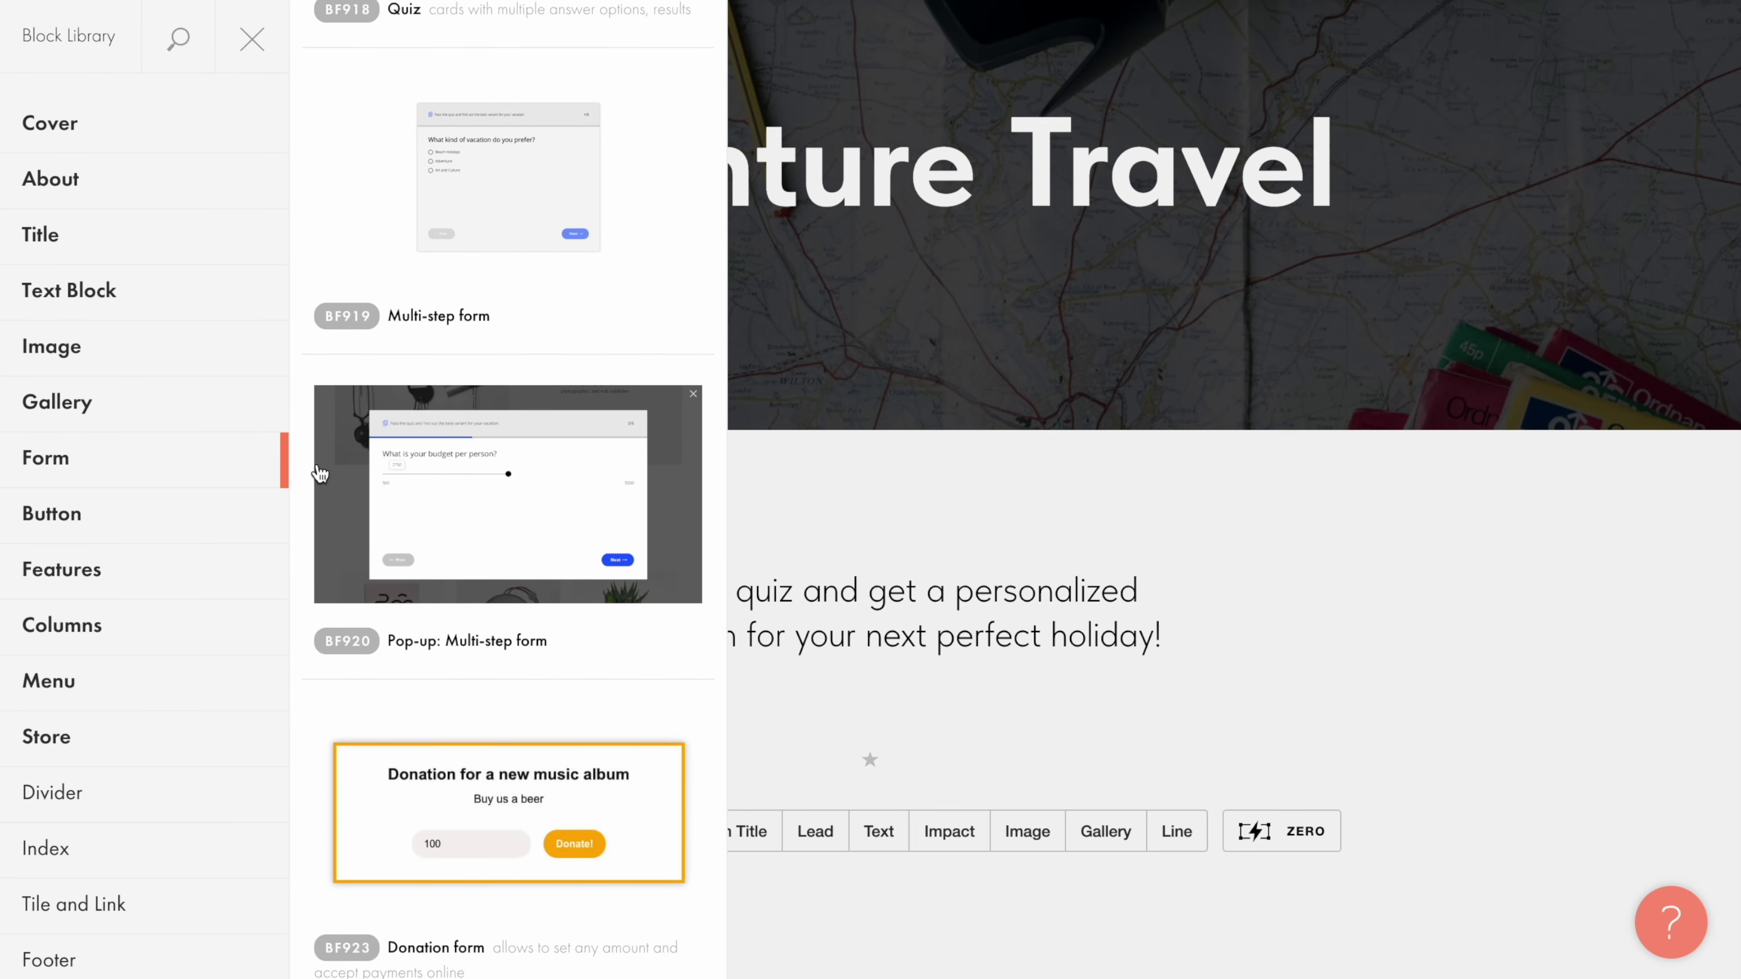
Step: Add the BF919 Multi-step form block to the page and open its content settings
click(511, 196)
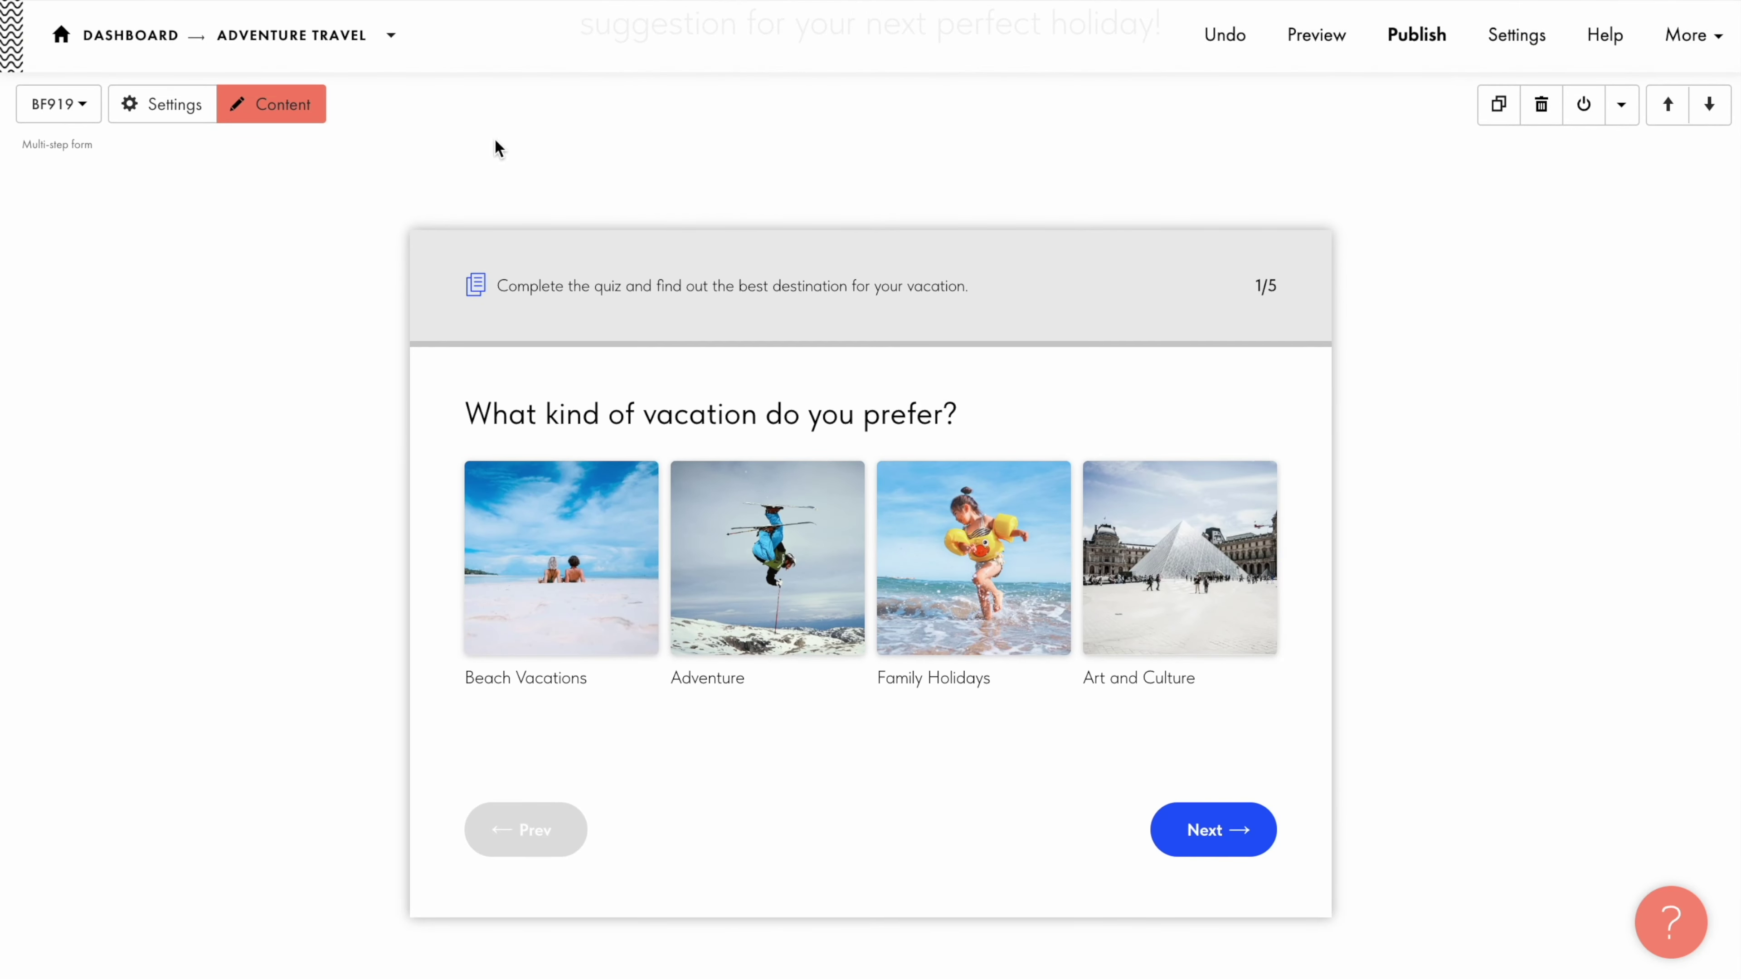
click(273, 127)
scroll(268, 109, down, 2)
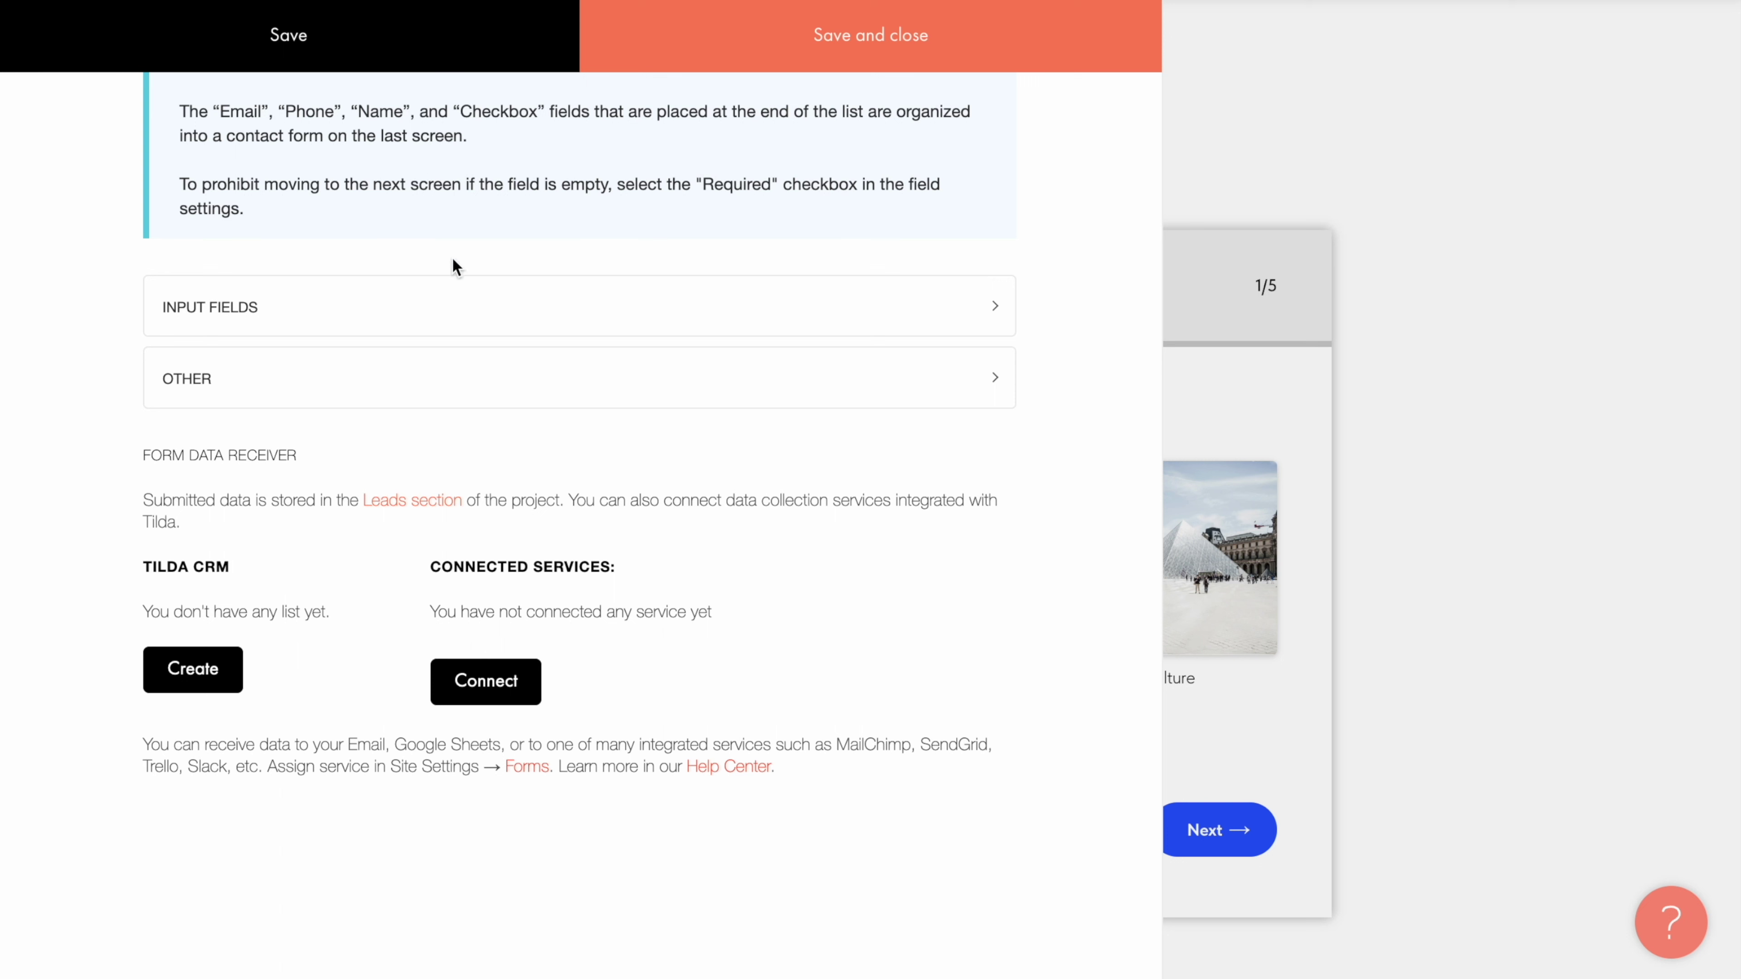
Step: Expand the OTHER section to review the quiz and result-screen description and button title fields
click(459, 389)
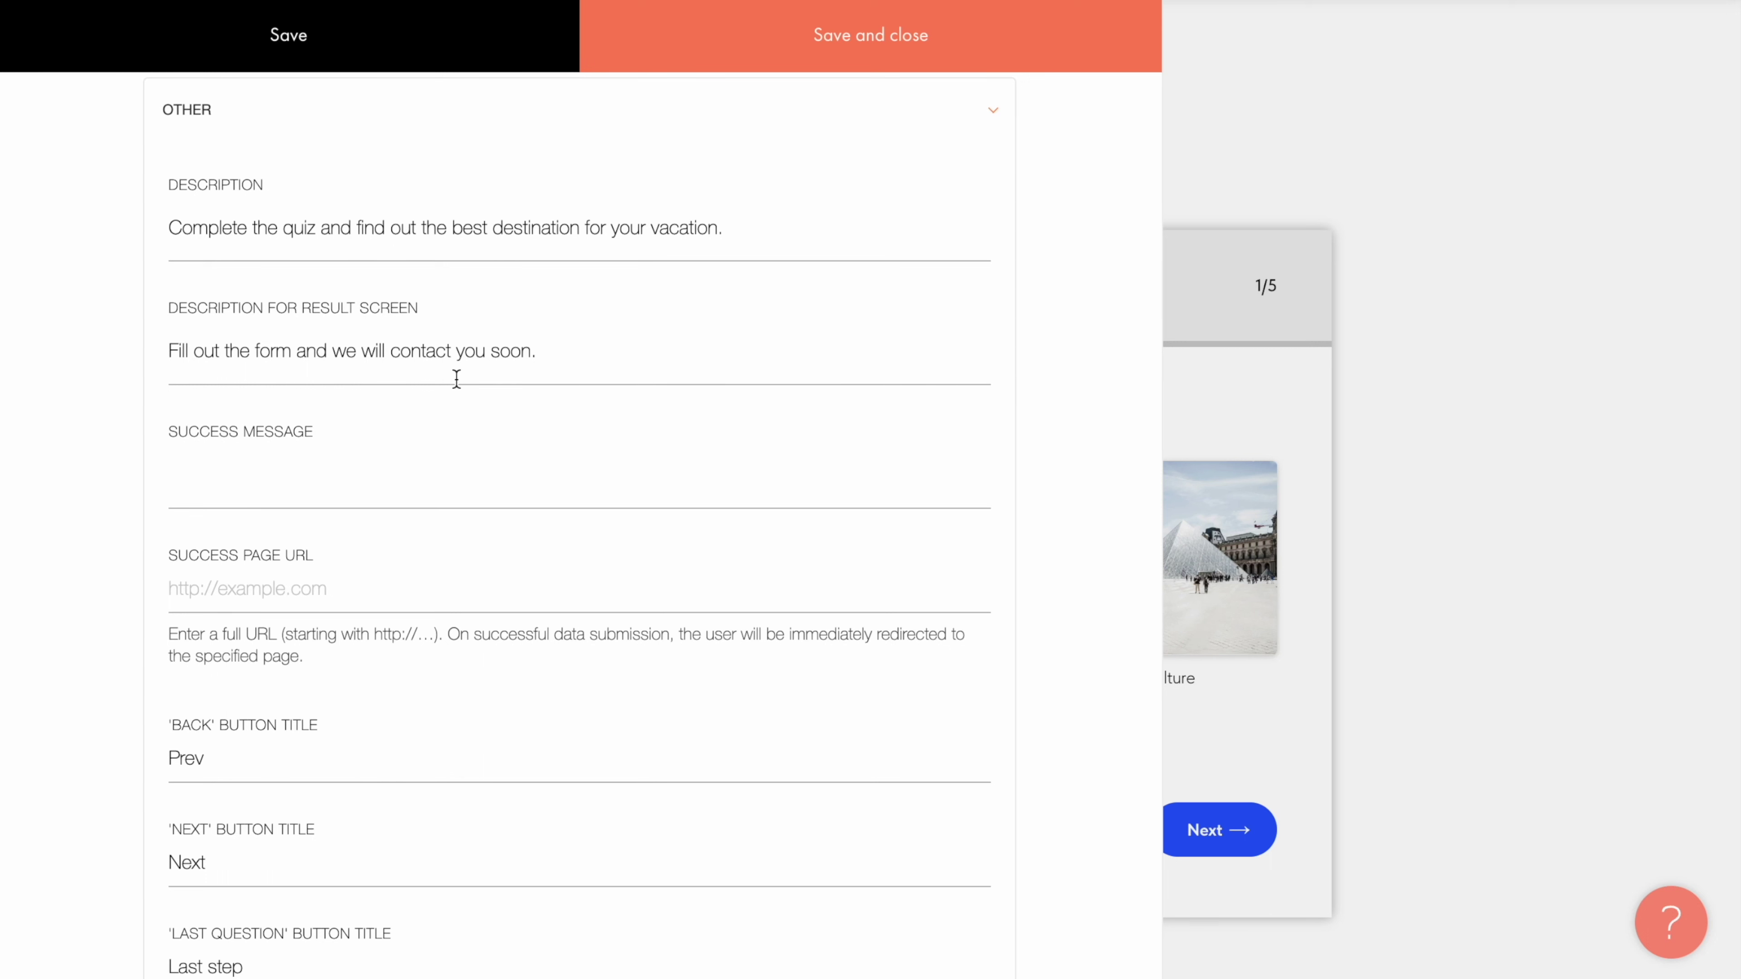
click(456, 378)
click(454, 214)
click(458, 317)
scroll(364, 565, down, 10)
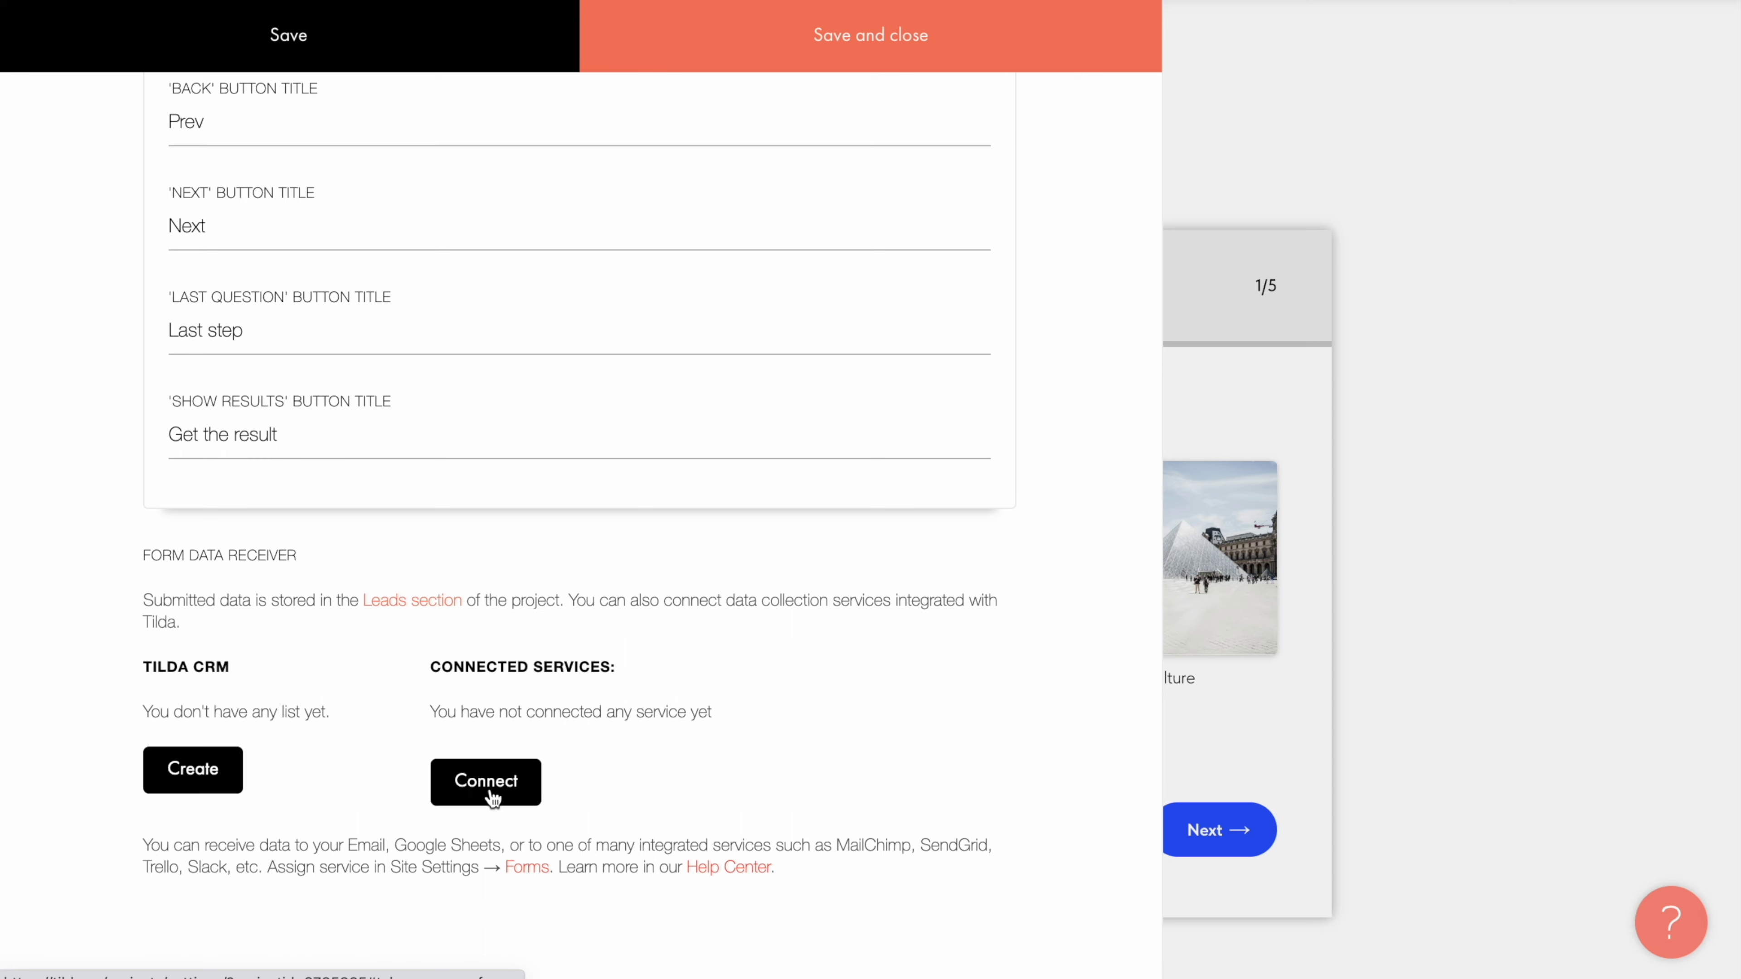
scroll(491, 754, up, 15)
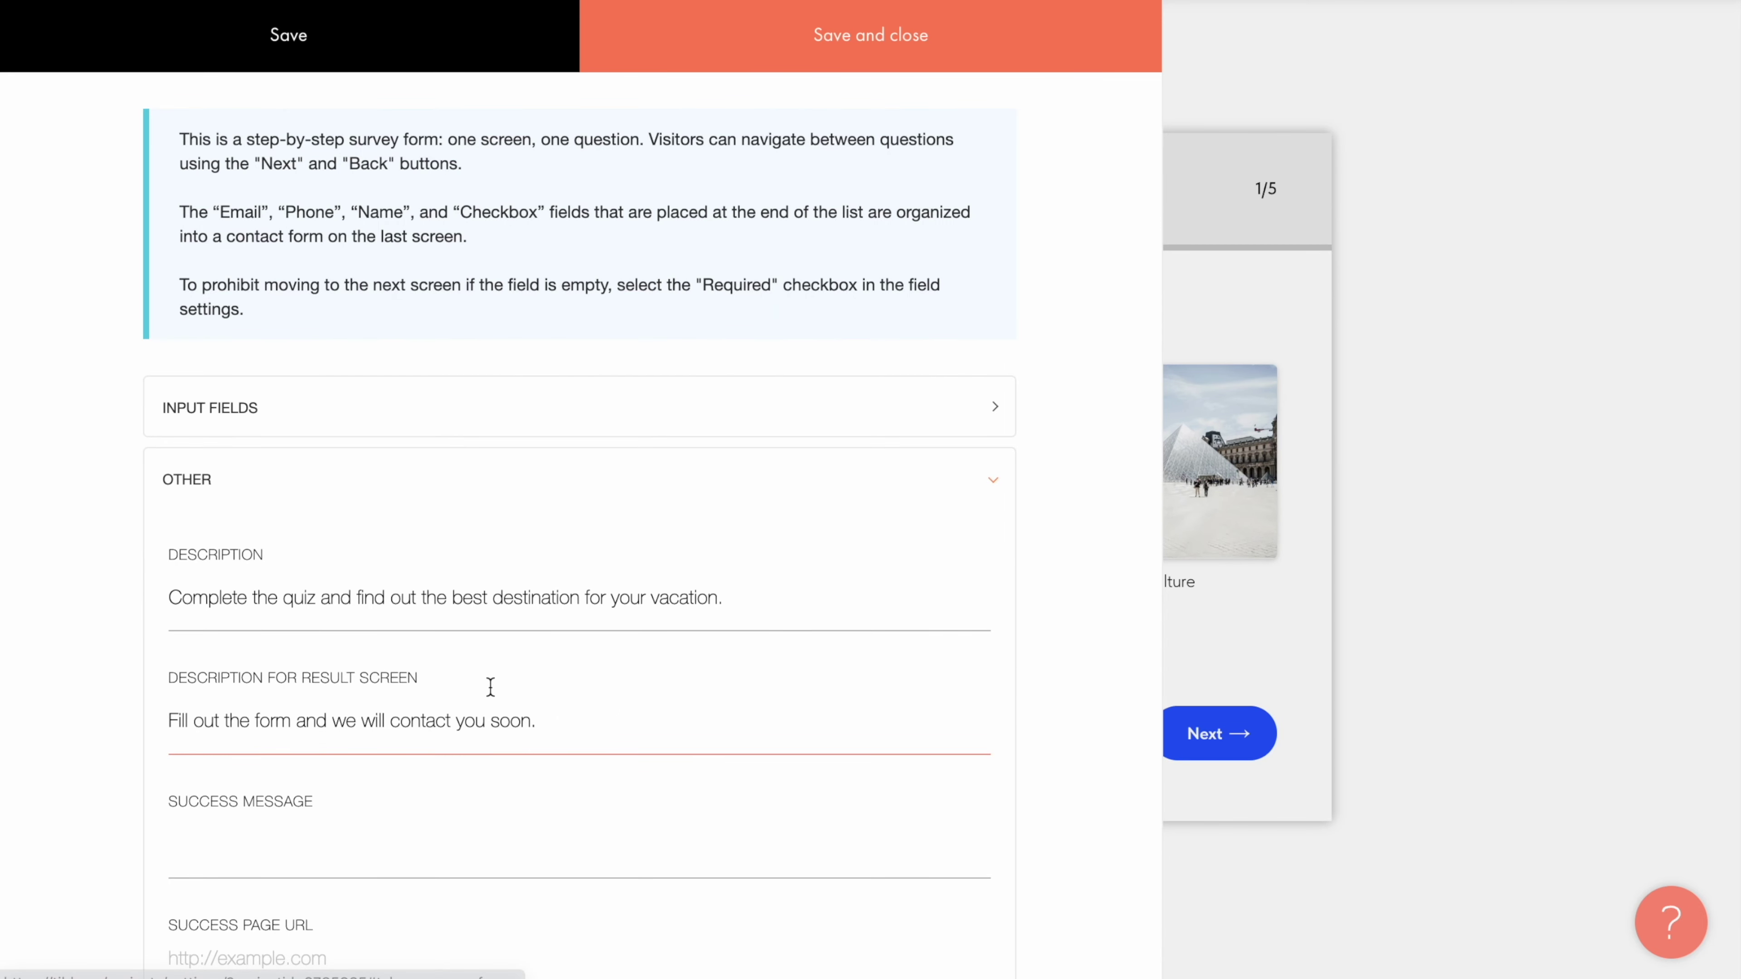
Step: Replace the quiz description and the result-screen description with the new travel quiz texts
click(754, 643)
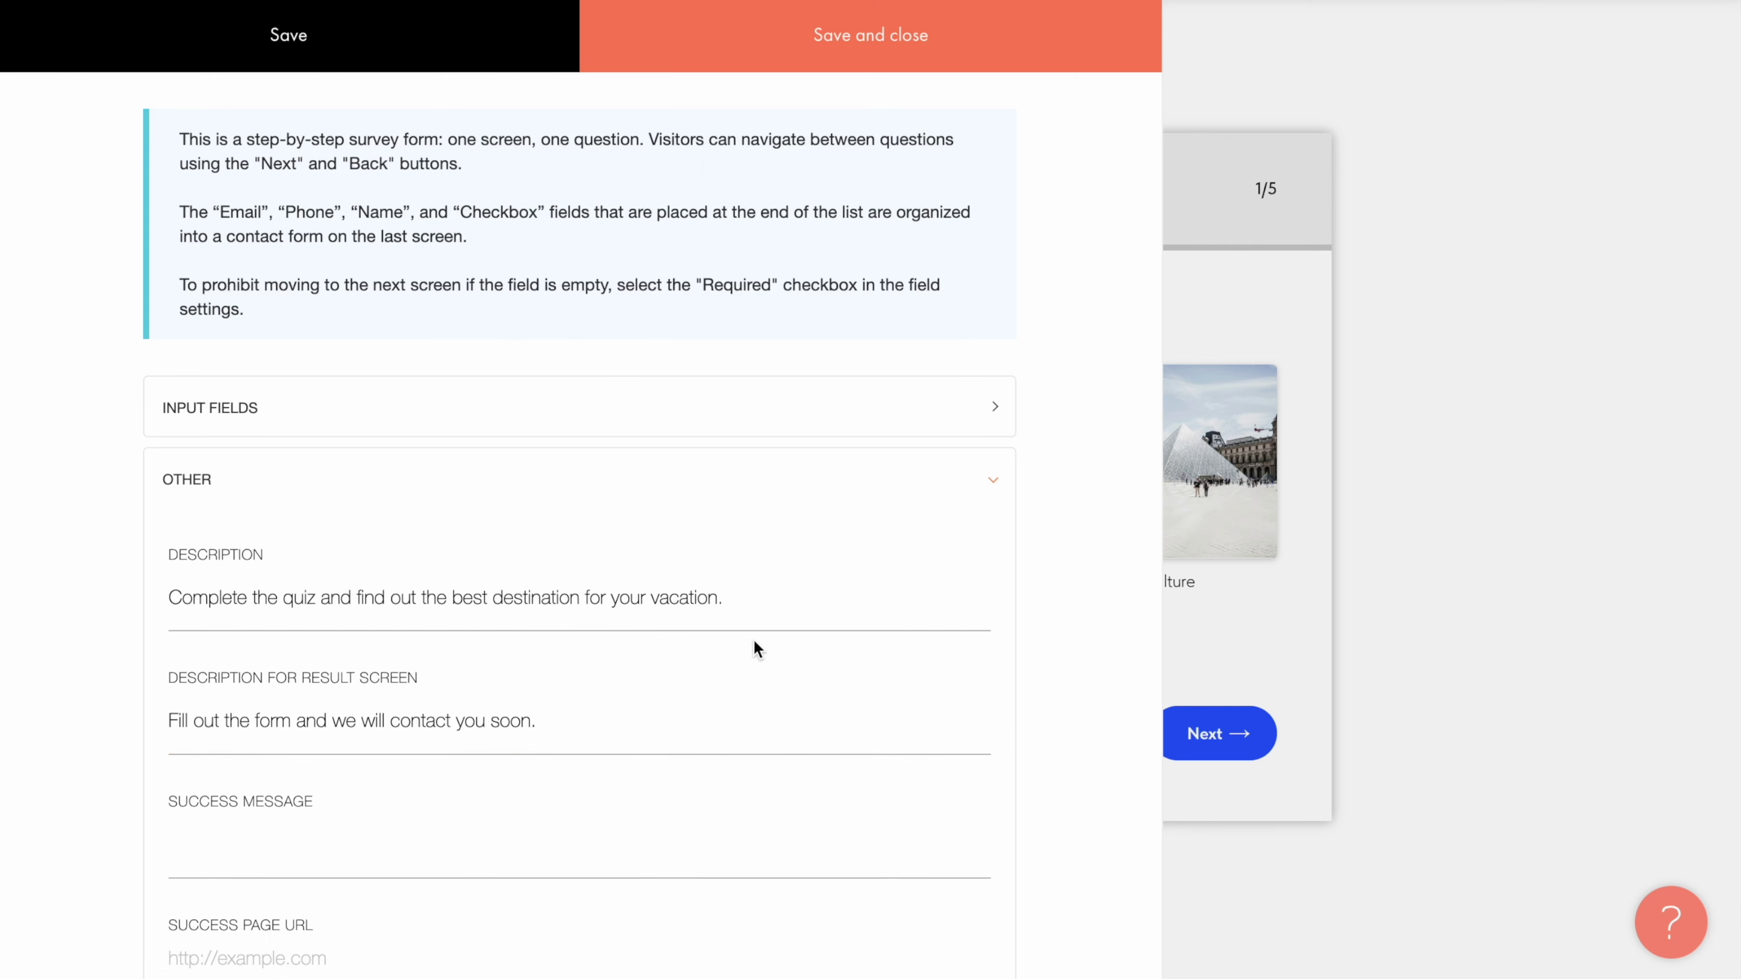
key(ctrl+a)
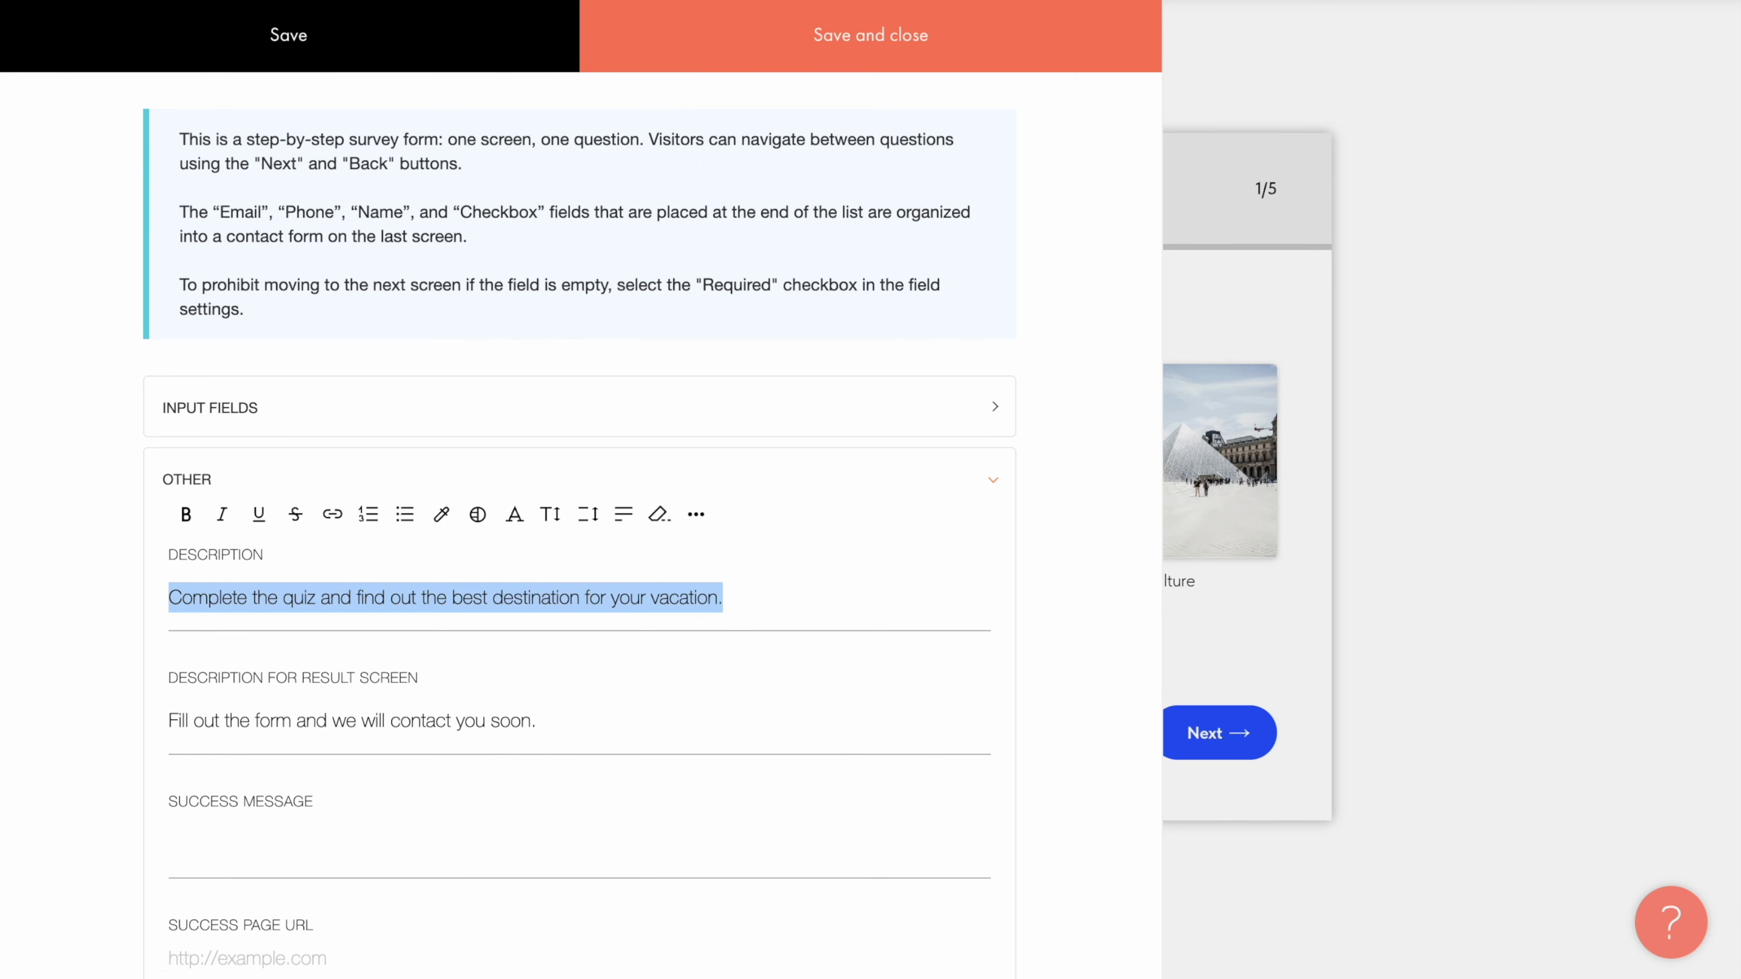
text(Take our travel quiz and find out where to go on vacation next!)
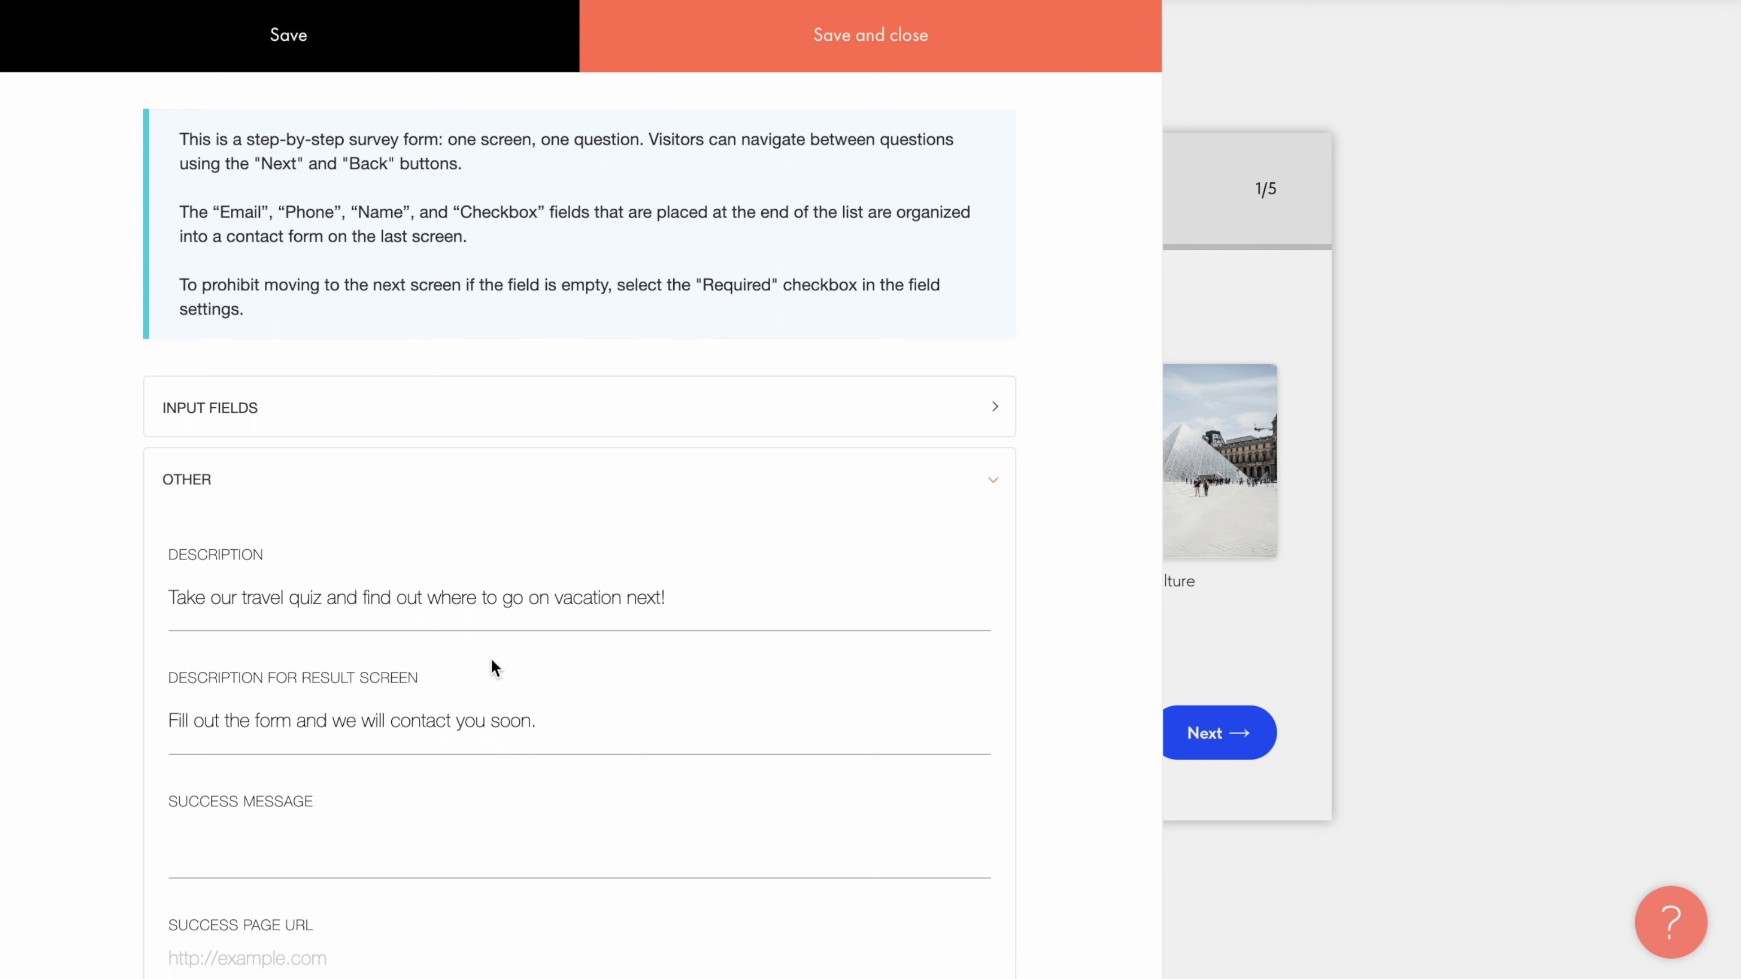
click(577, 718)
key(ctrl+a)
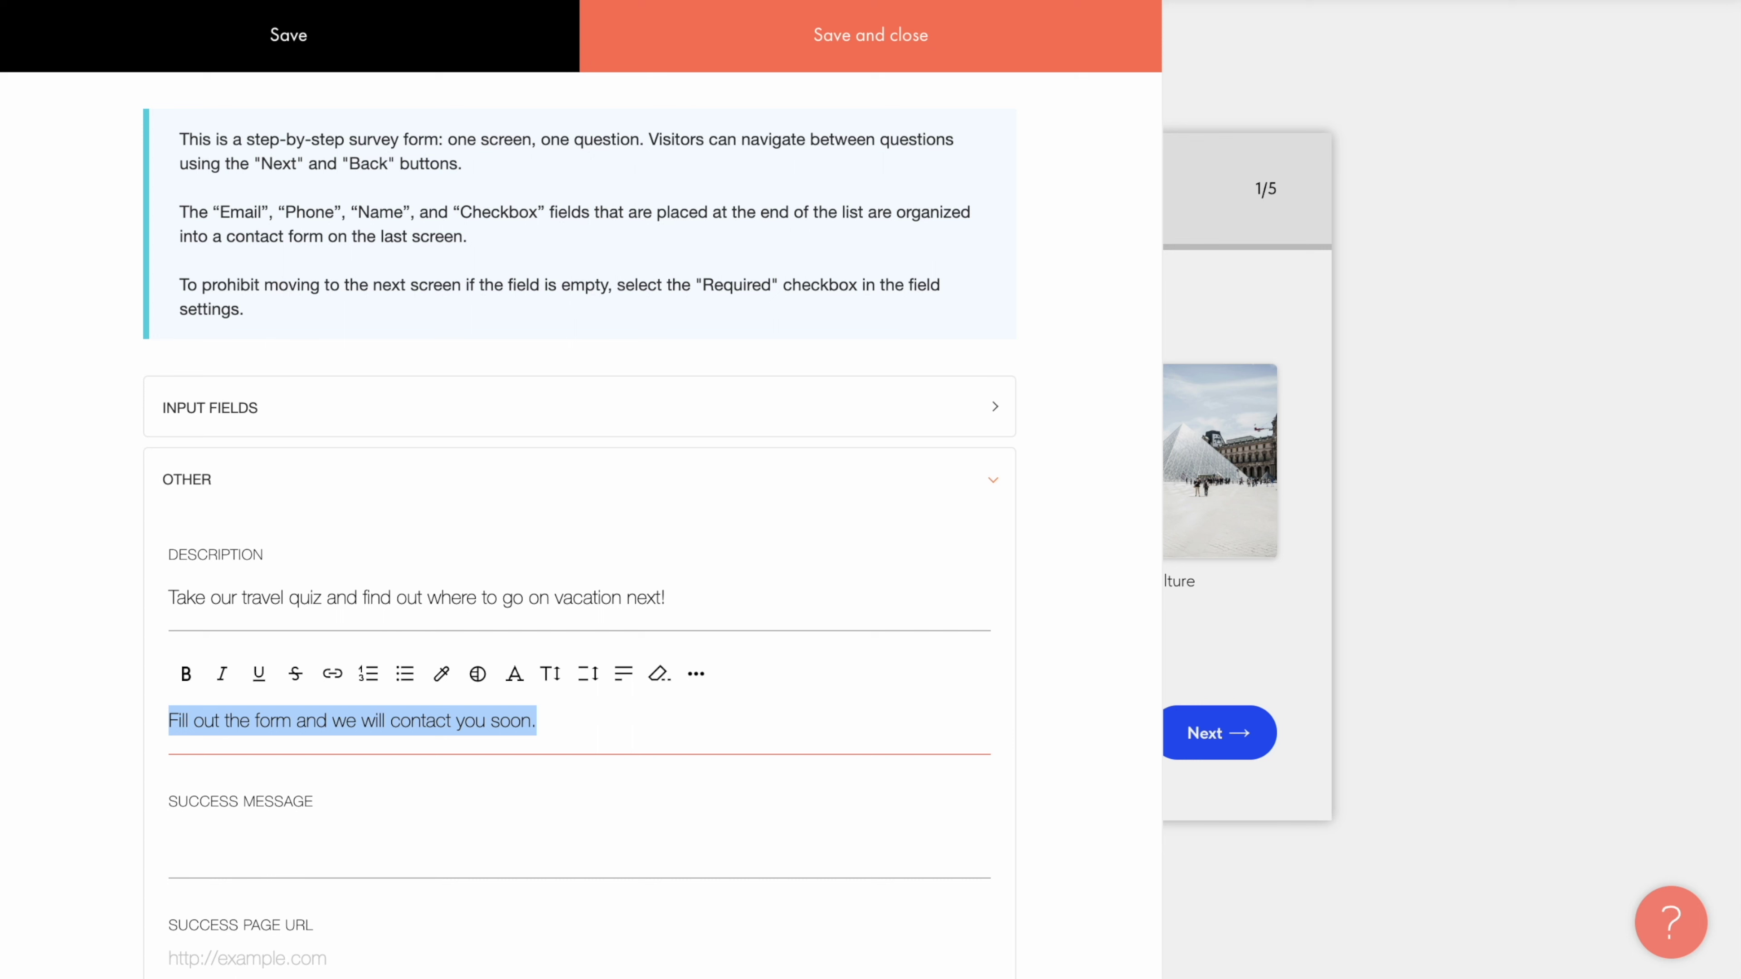
text(Complete the form and we'll get back to you shortly.)
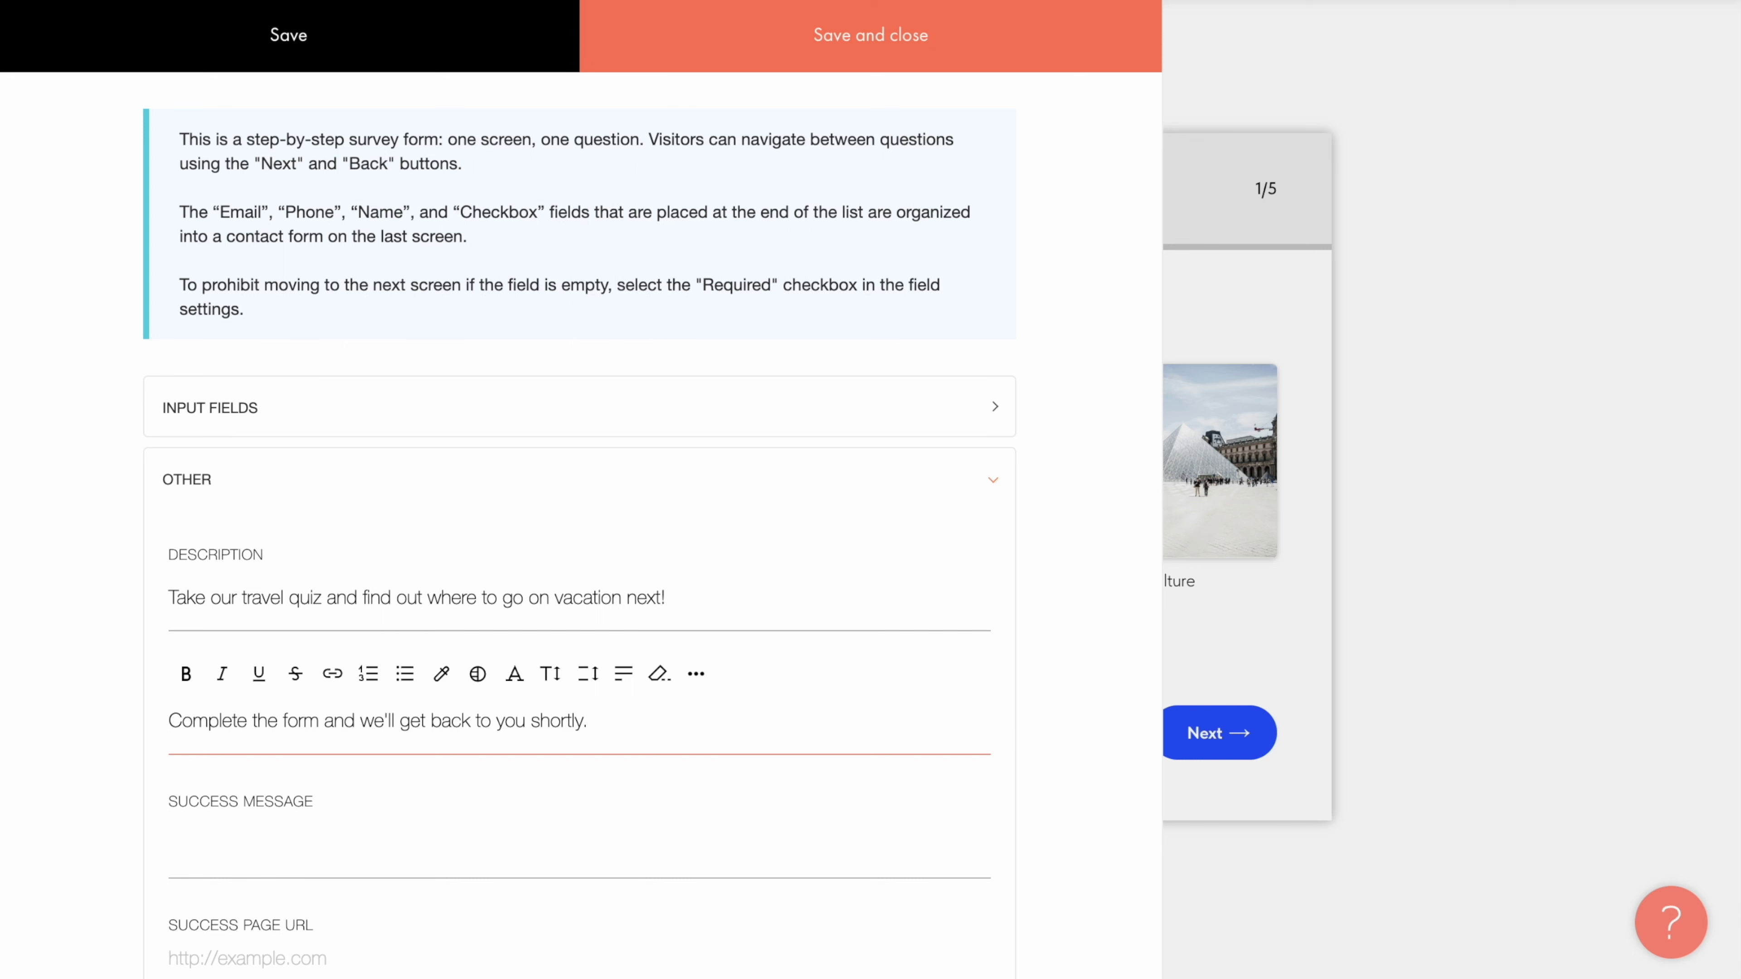
click(573, 774)
Step: Paste the thank-you success message into the form's success message field
scroll(573, 775, down, 4)
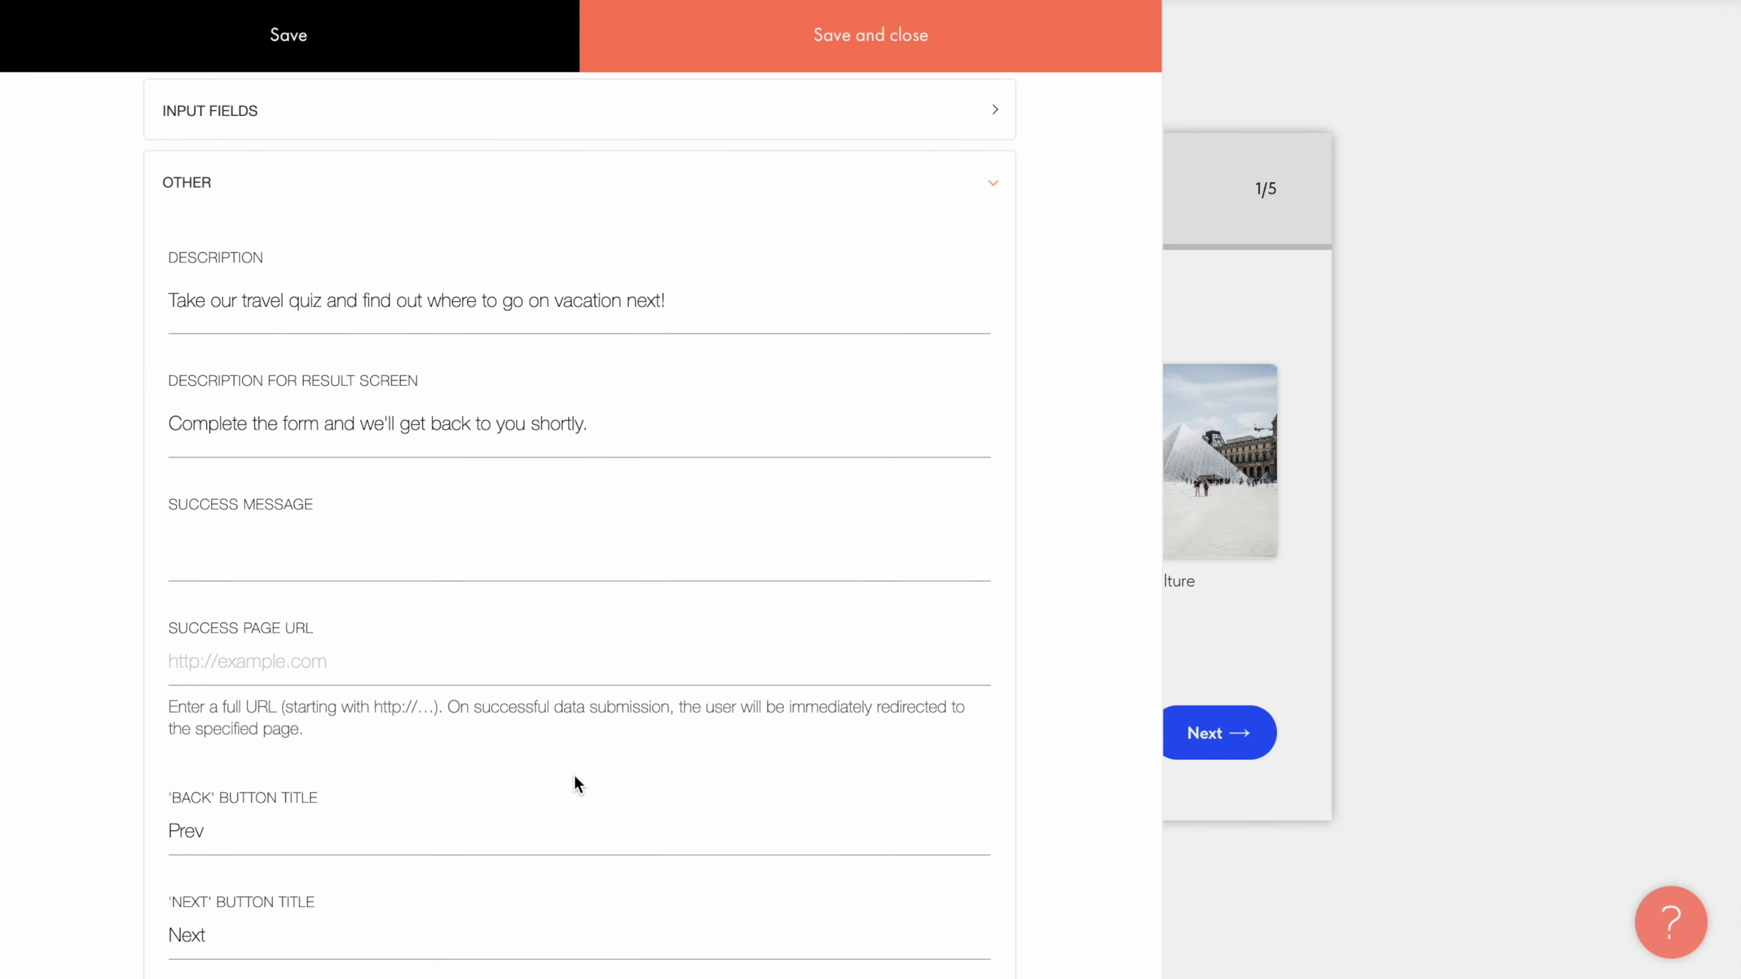
scroll(574, 775, down, 1)
click(640, 469)
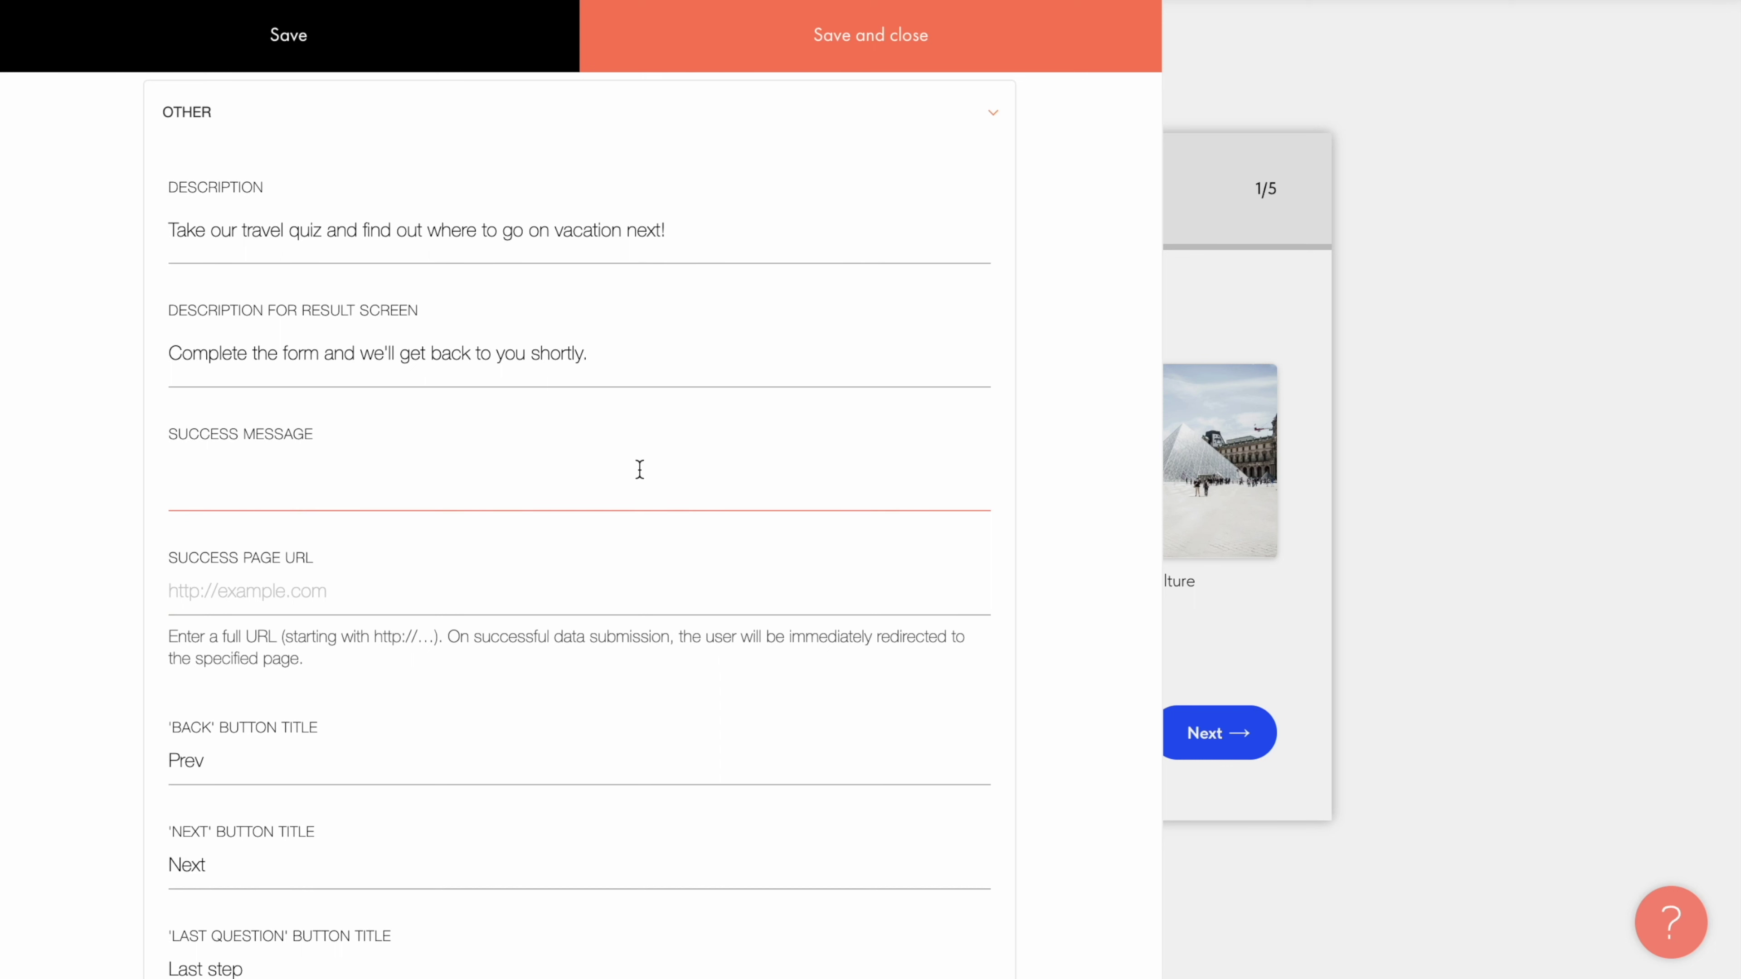
text(Thank you! Our manager will contact you within 24 hours.)
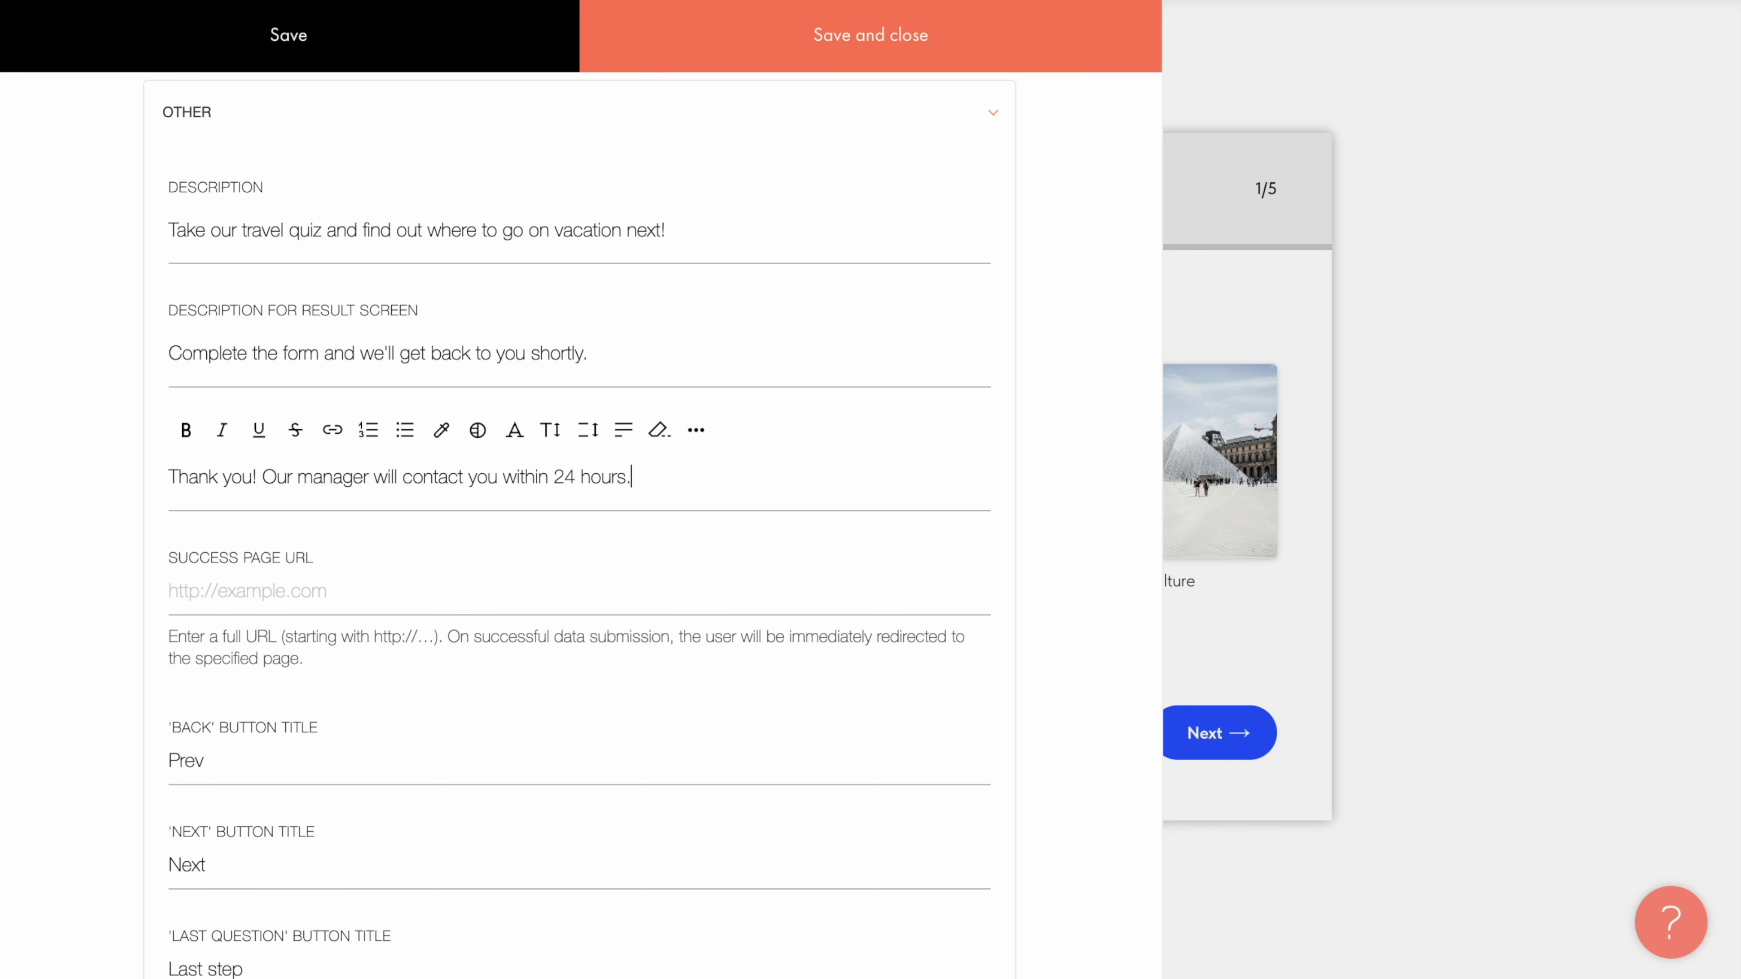
click(426, 536)
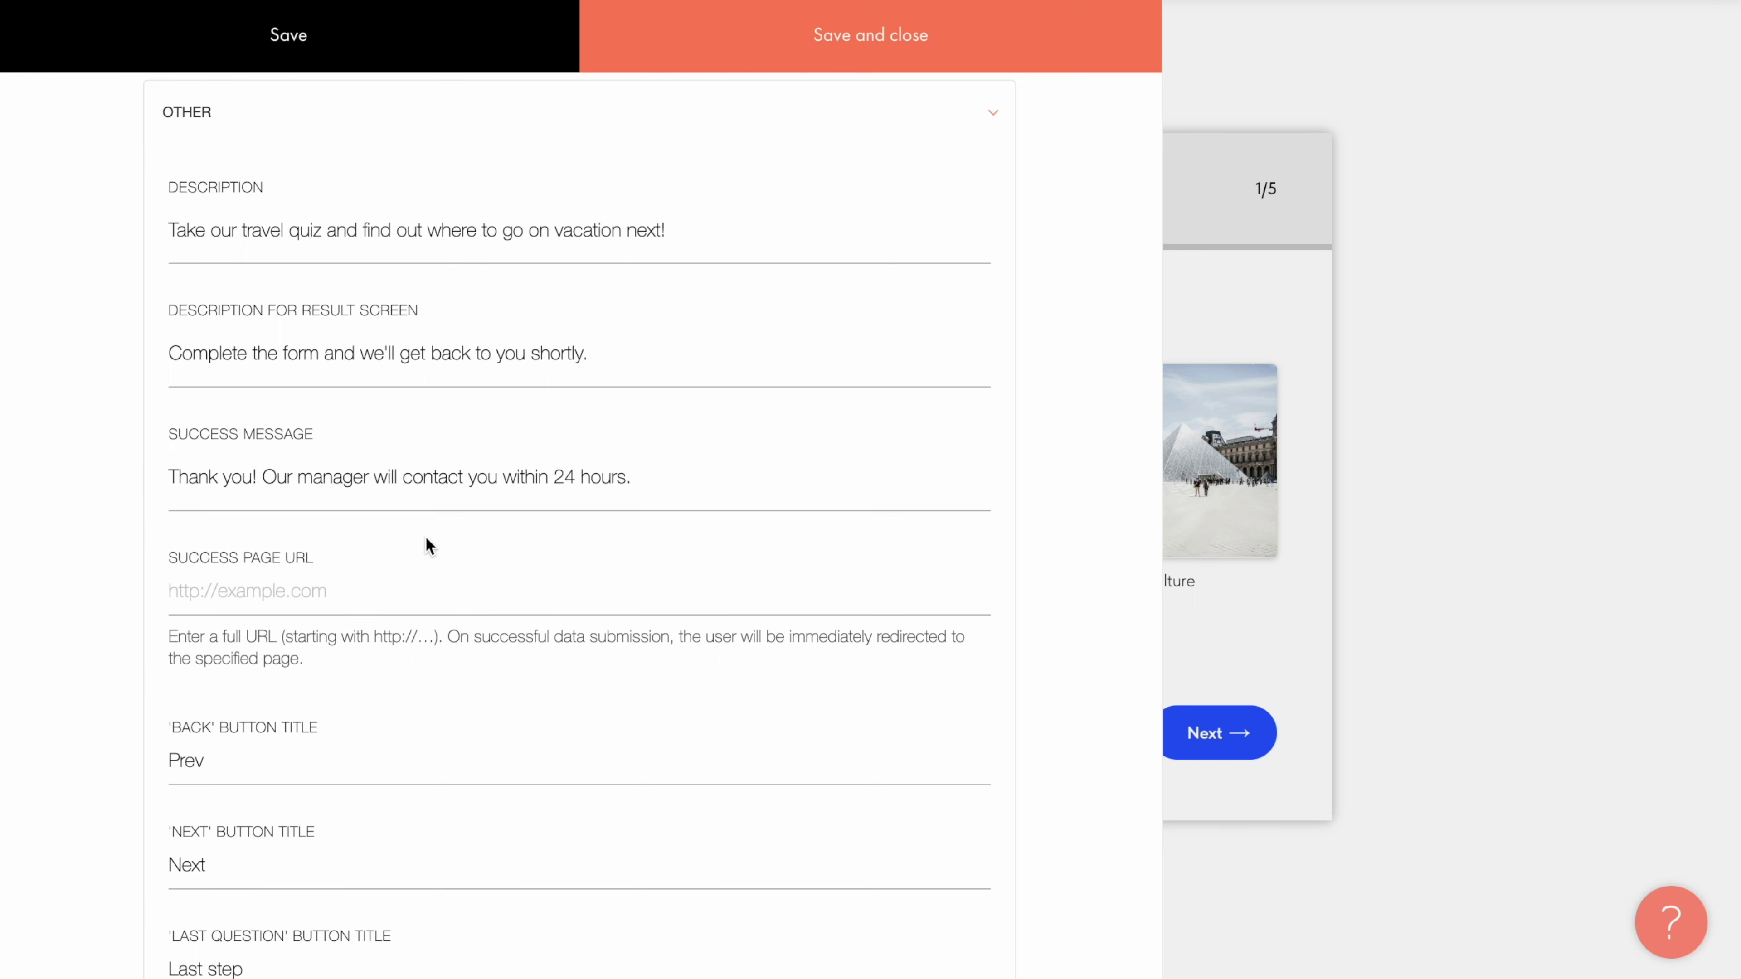
click(415, 575)
scroll(415, 575, down, 6)
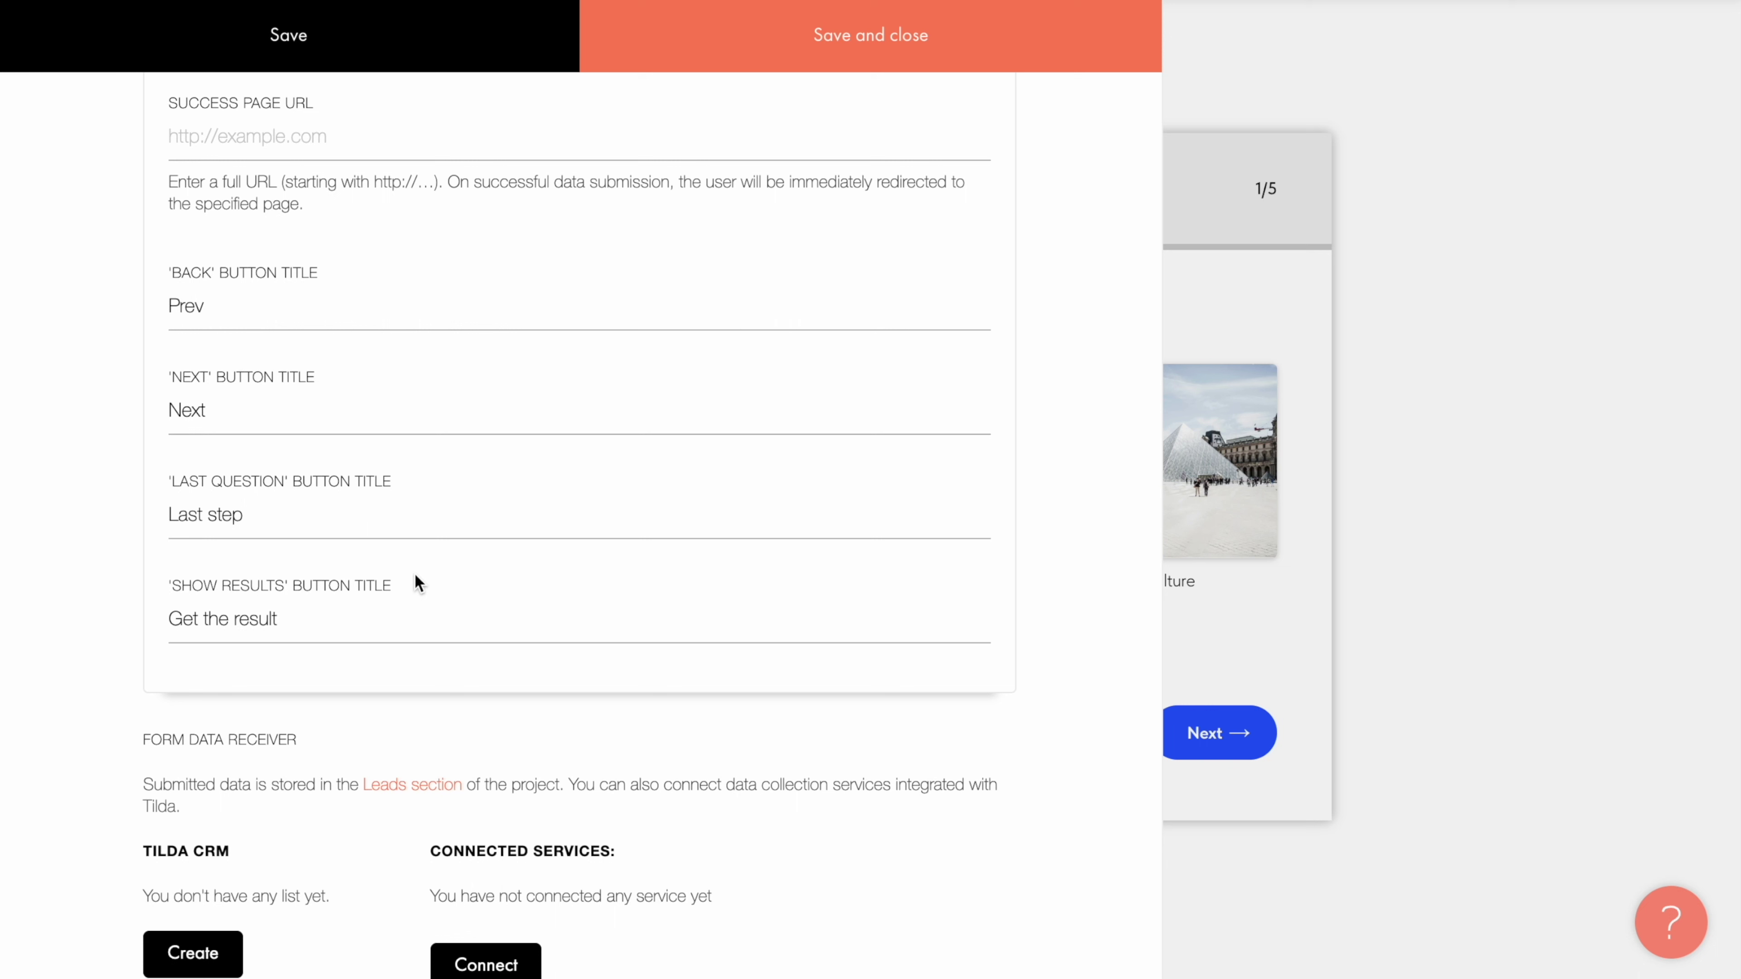
Step: Rename the Back button title from 'Prev' to 'Go back'
click(491, 302)
key(ctrl+a)
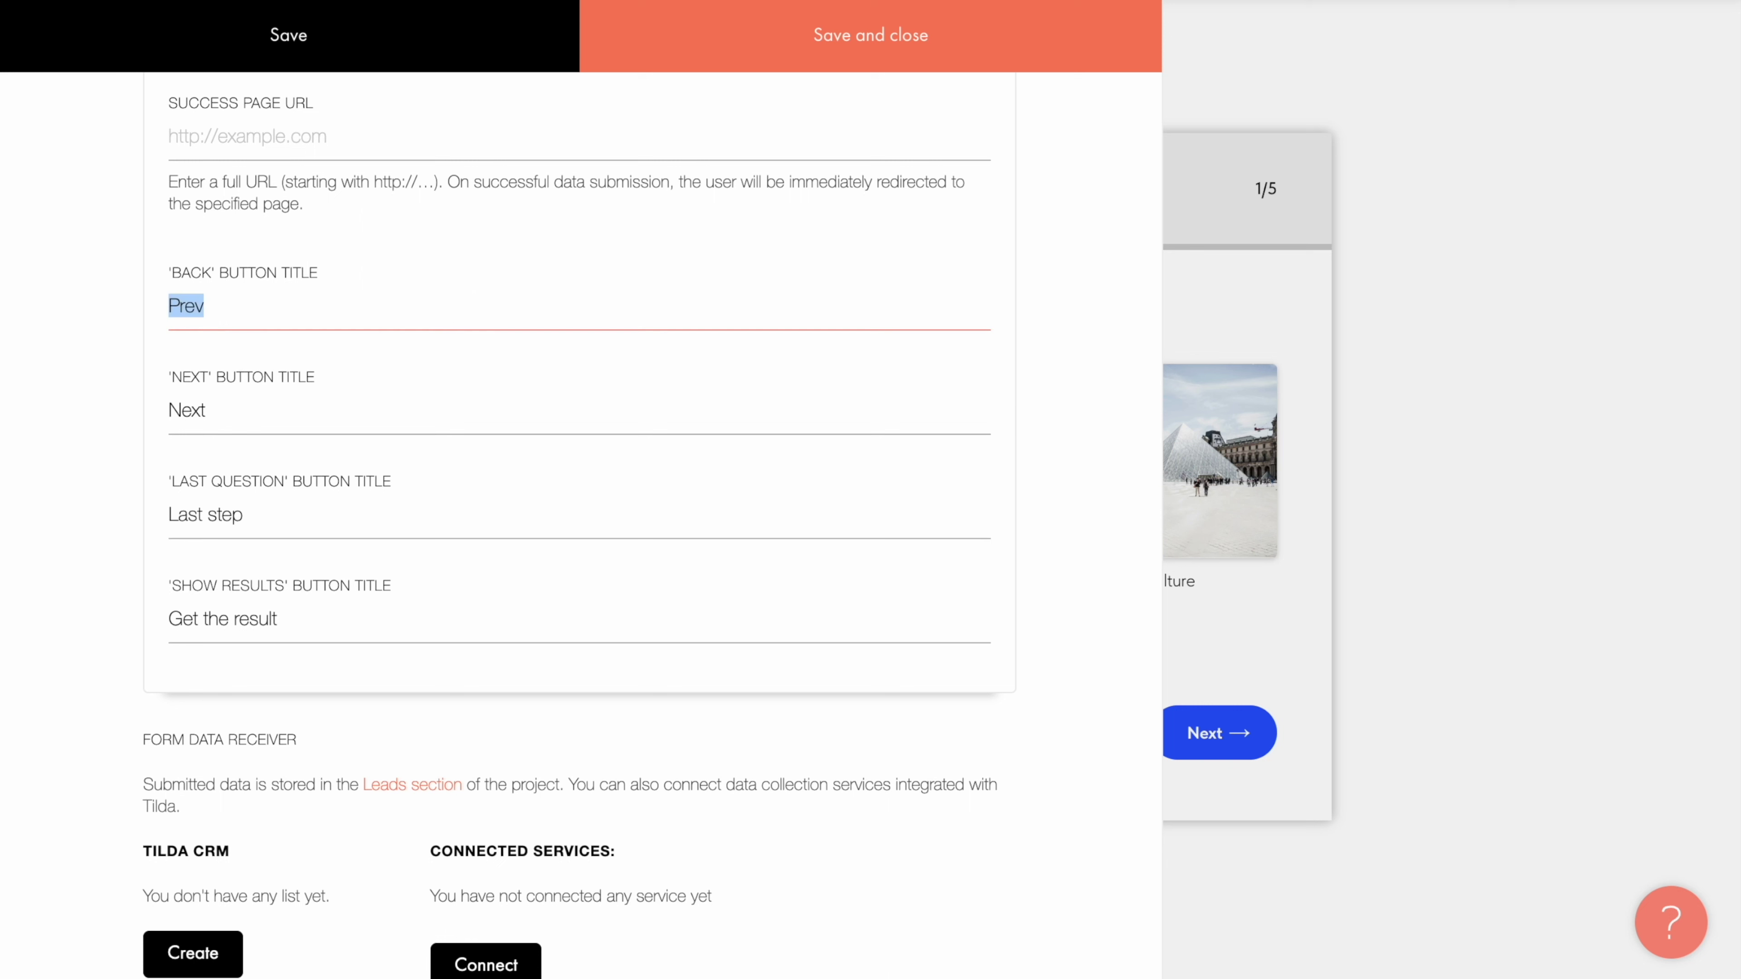
text(Go back)
click(442, 347)
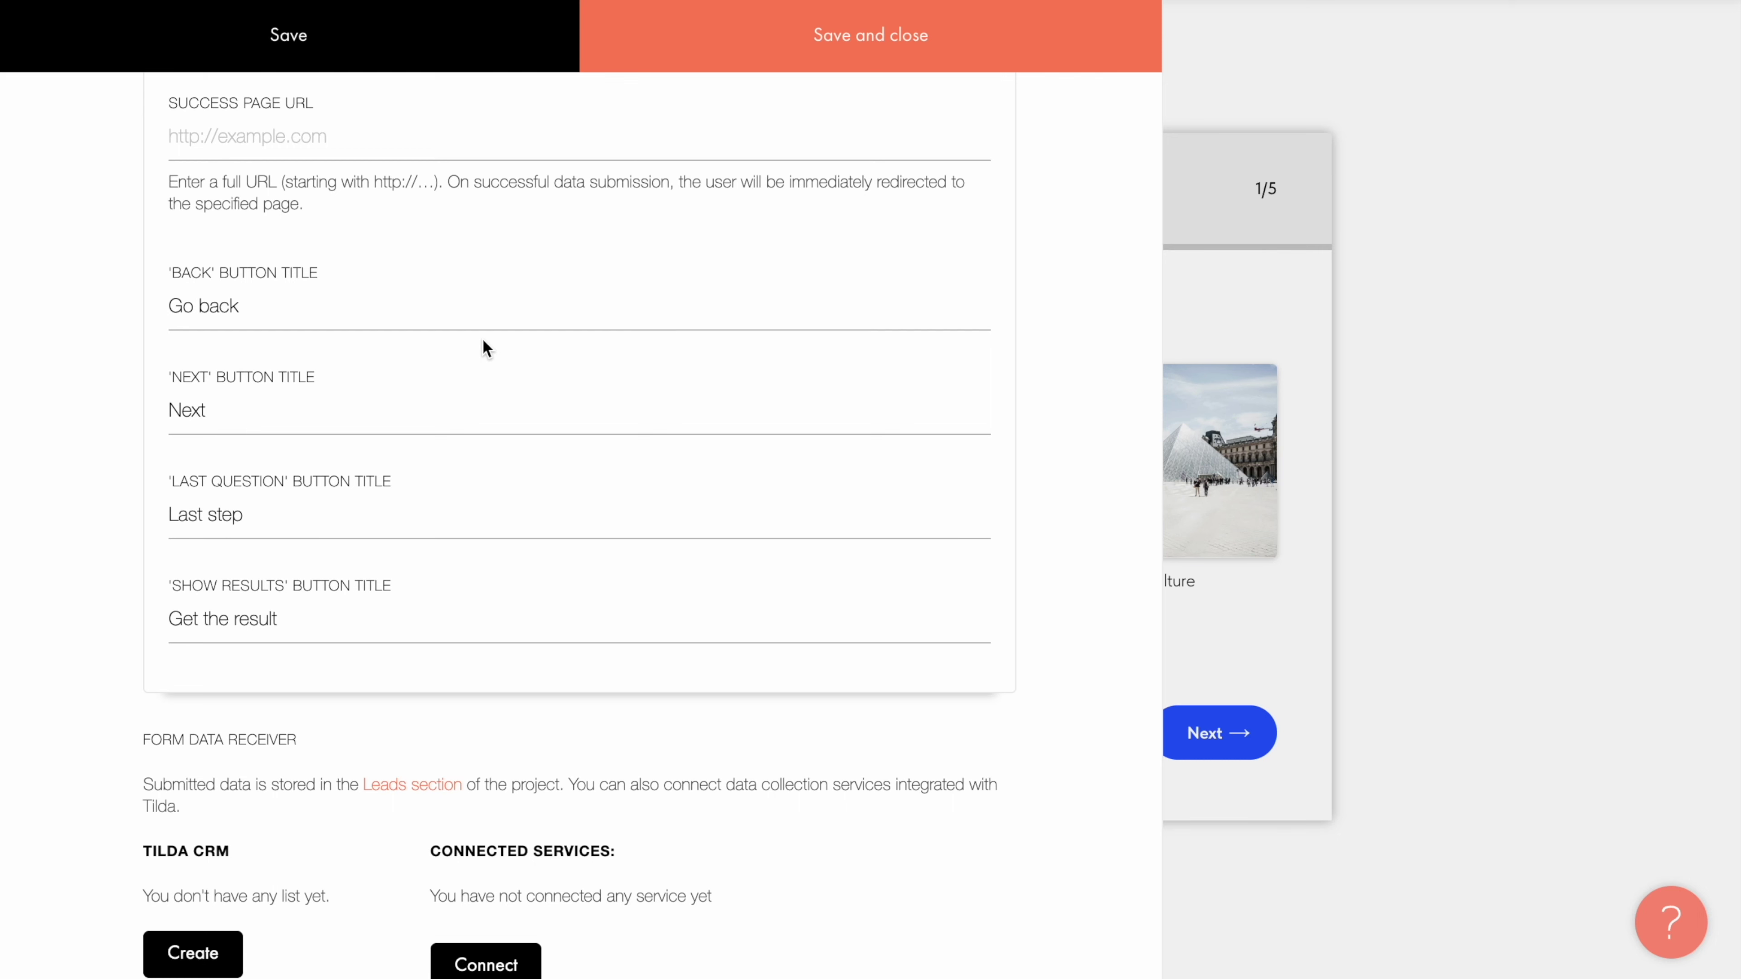
Step: Save and close the settings, then step through the five questions to the 'Get the result' contact step
click(865, 55)
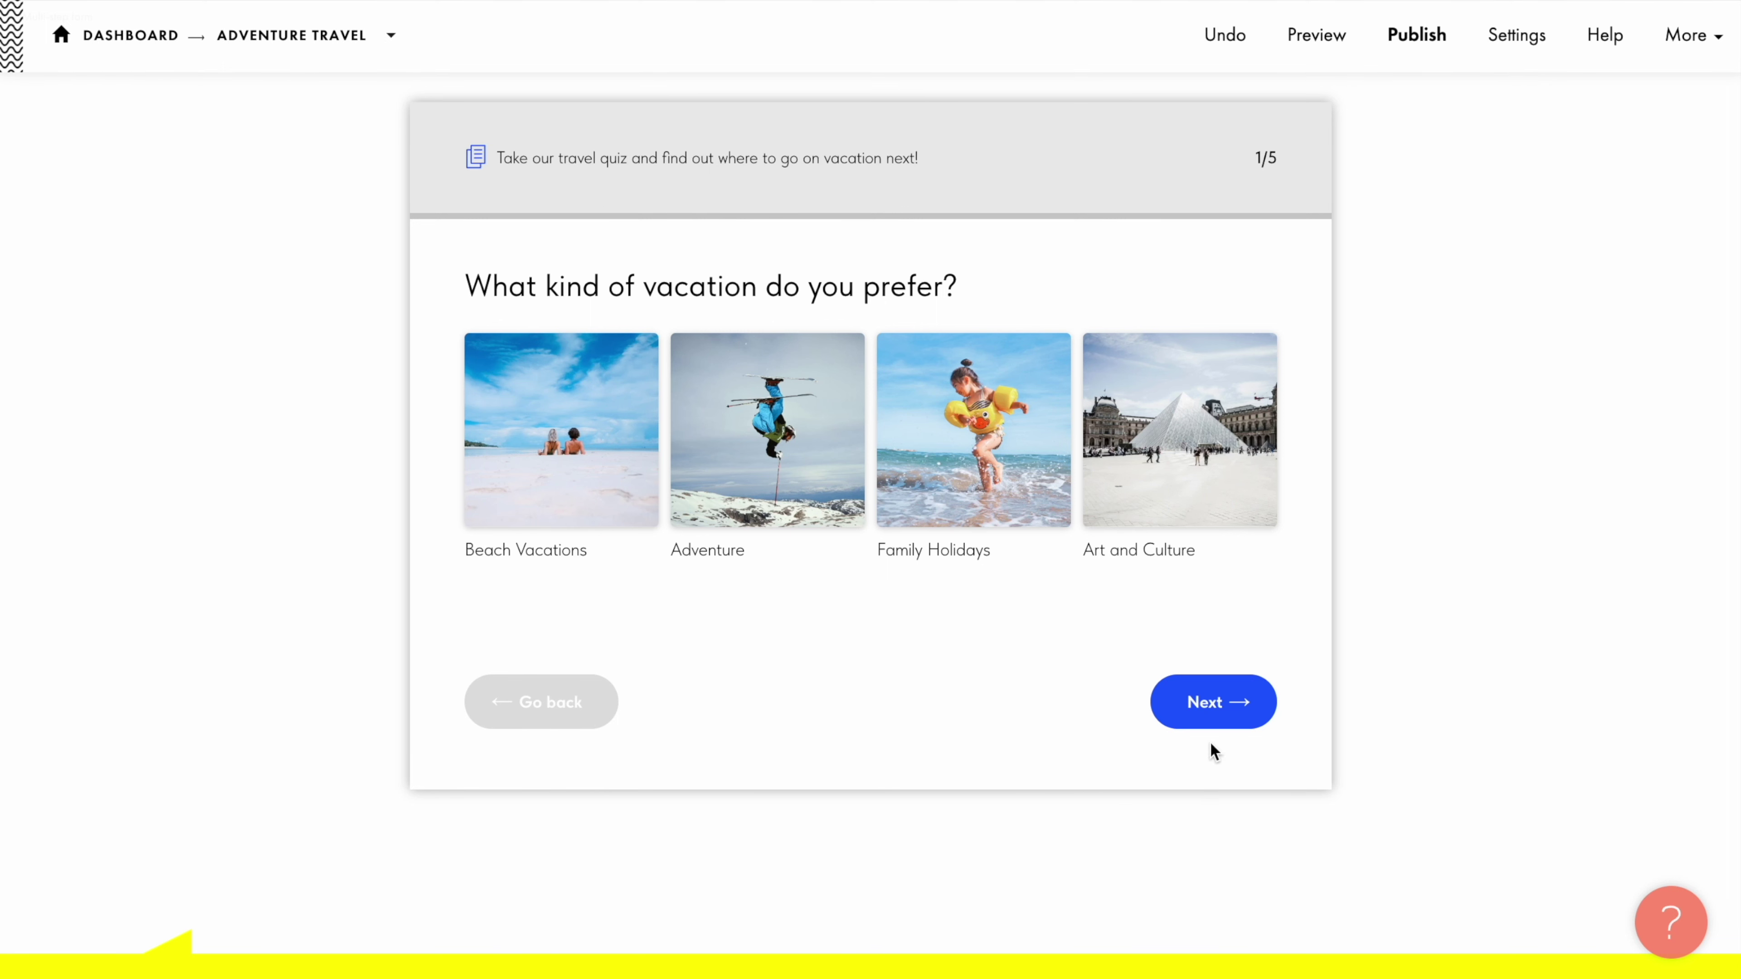
click(1212, 706)
click(1210, 580)
click(1209, 554)
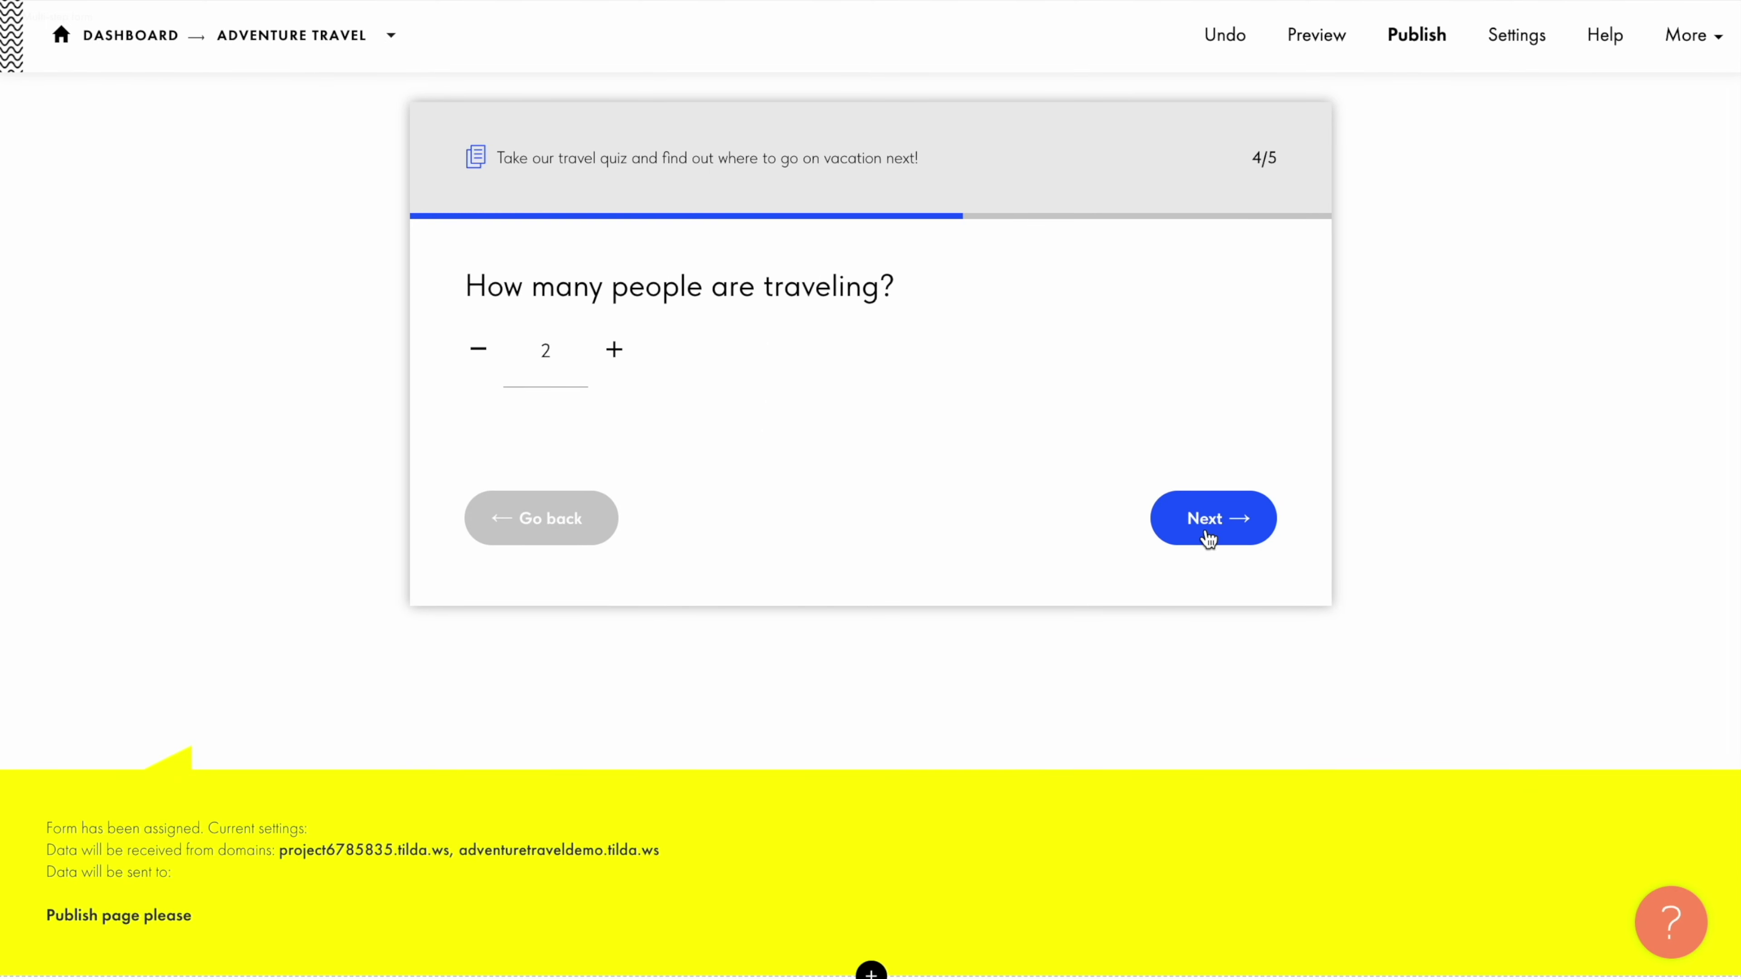
click(1208, 529)
click(1208, 525)
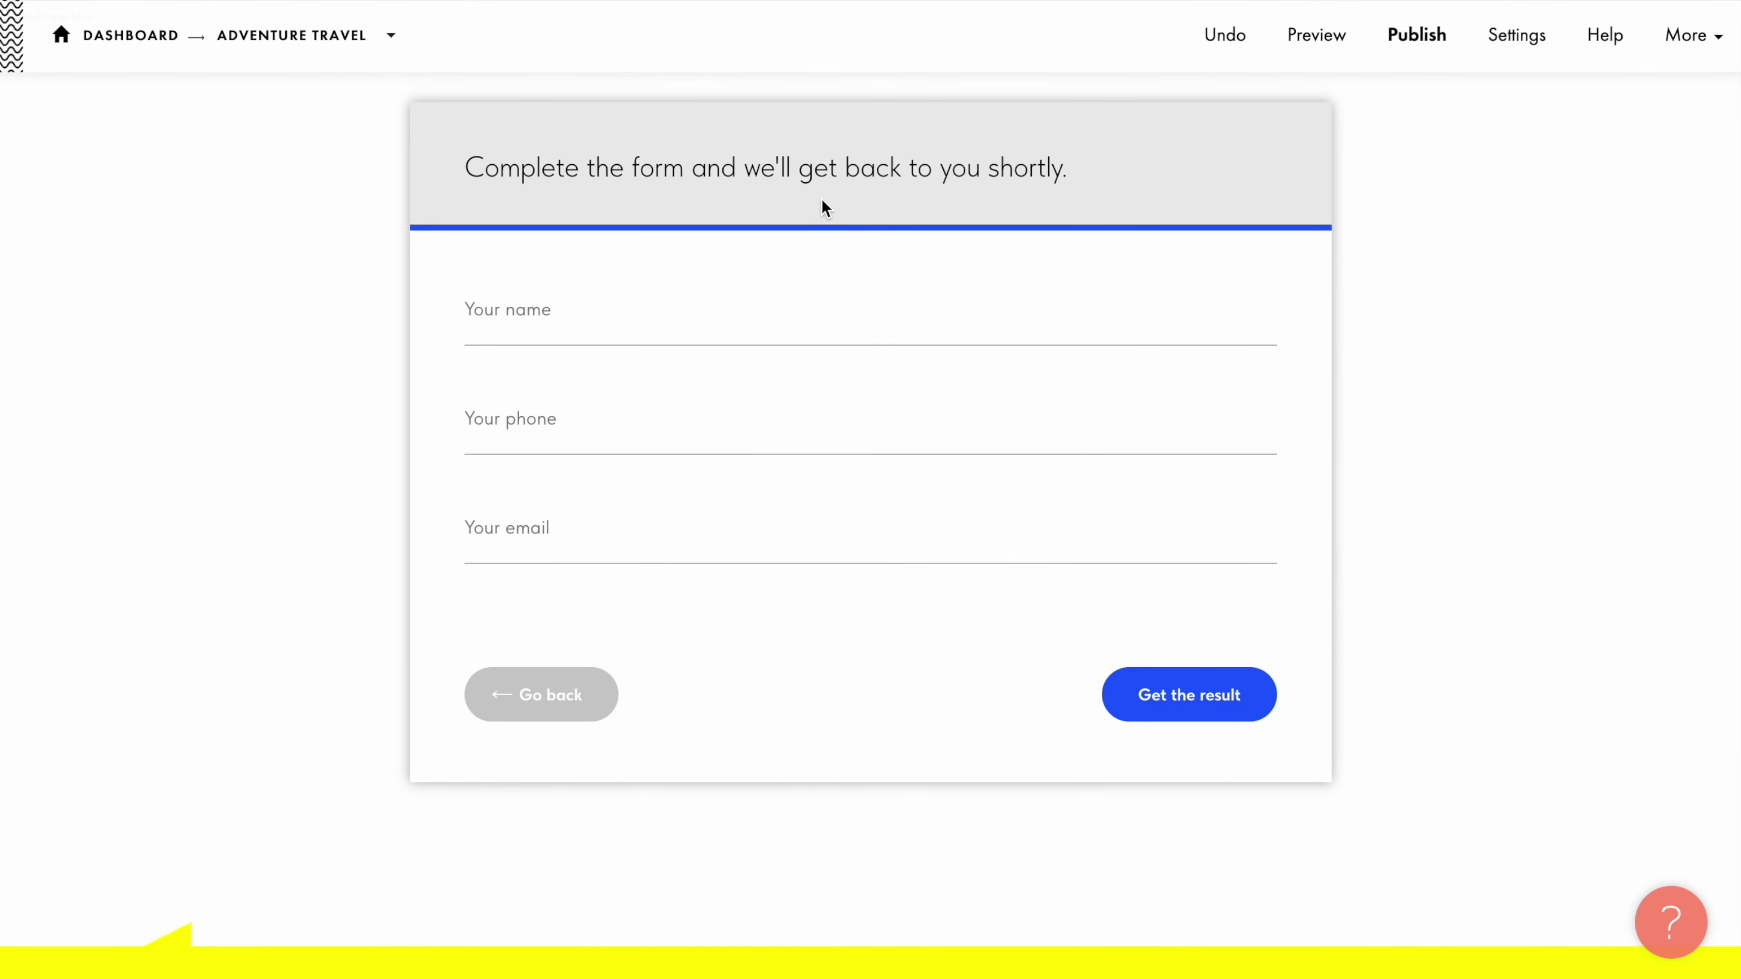
Step: Open the quiz's INPUT FIELDS list and inspect Input 1's type options without changing them
scroll(249, 107, up, 2)
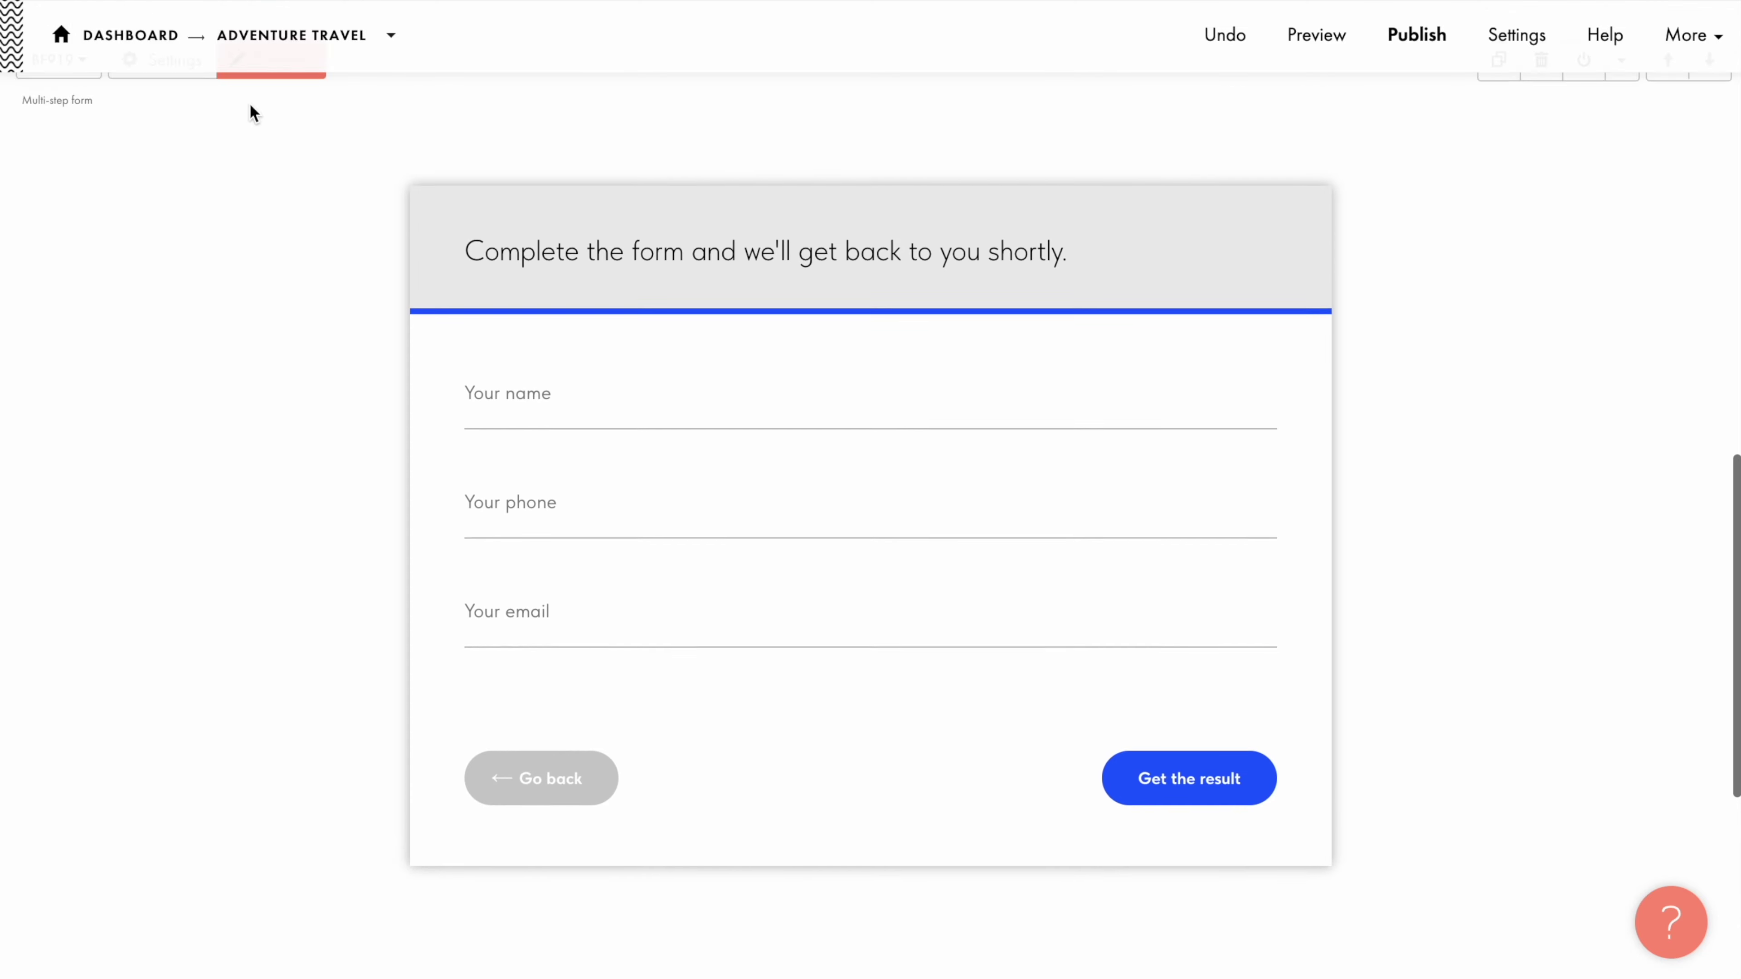
click(249, 102)
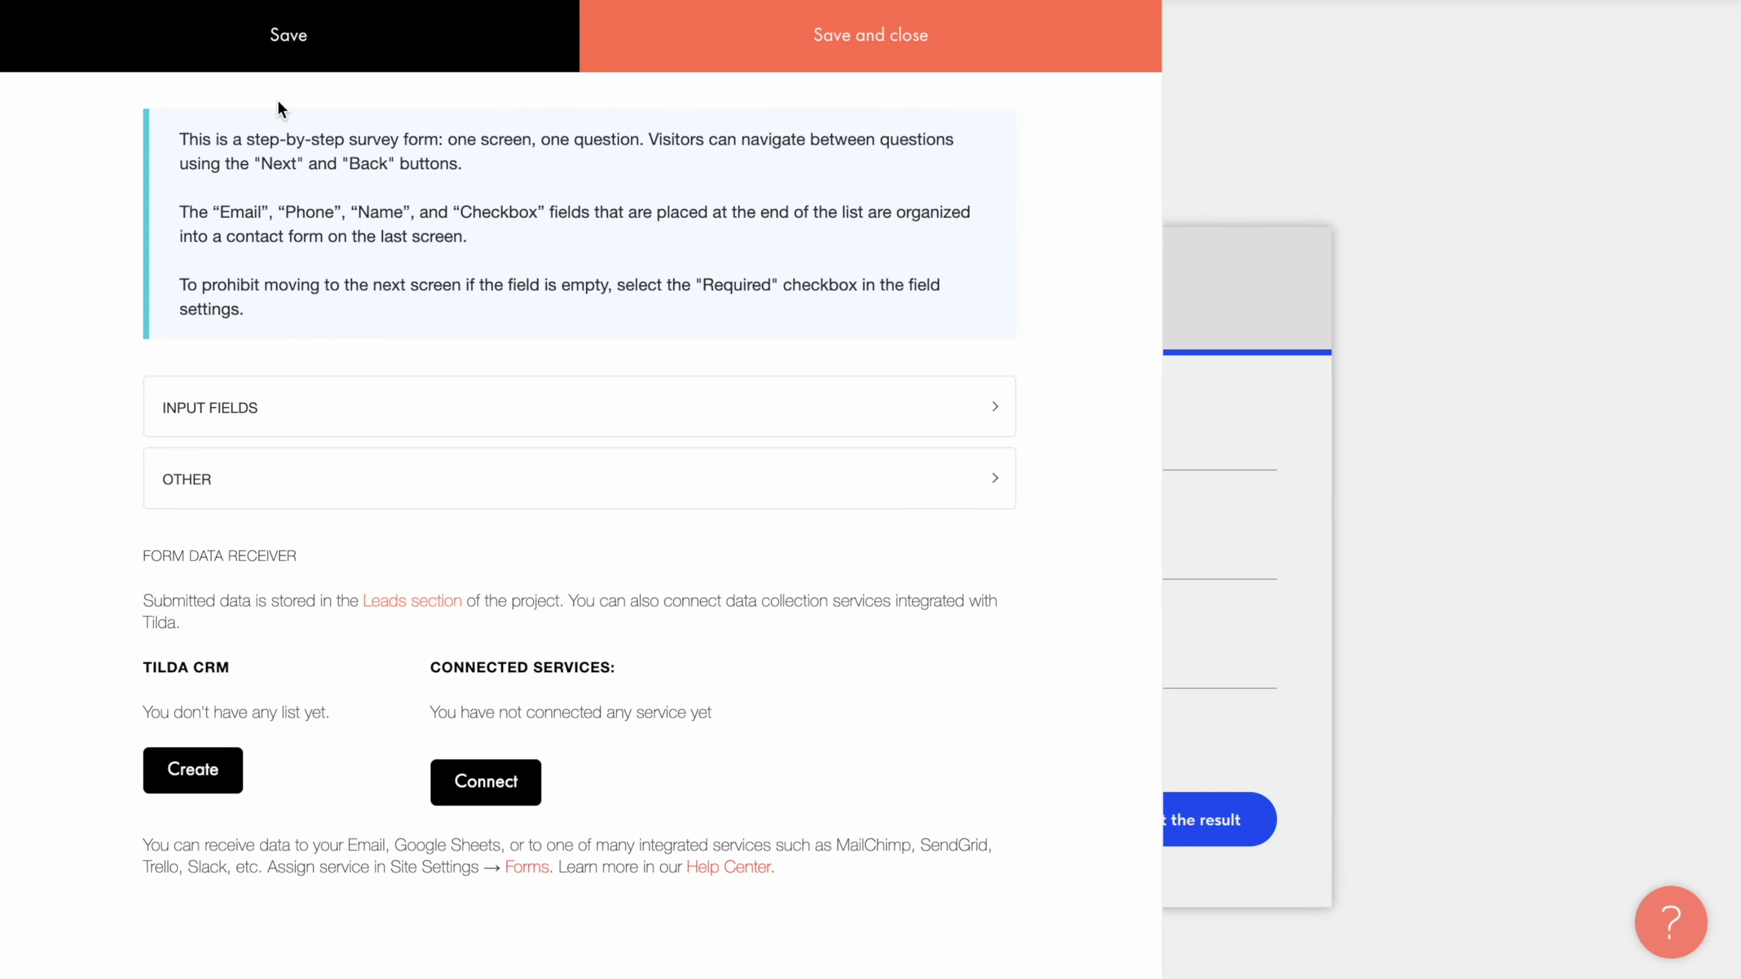
click(559, 398)
scroll(558, 412, down, 4)
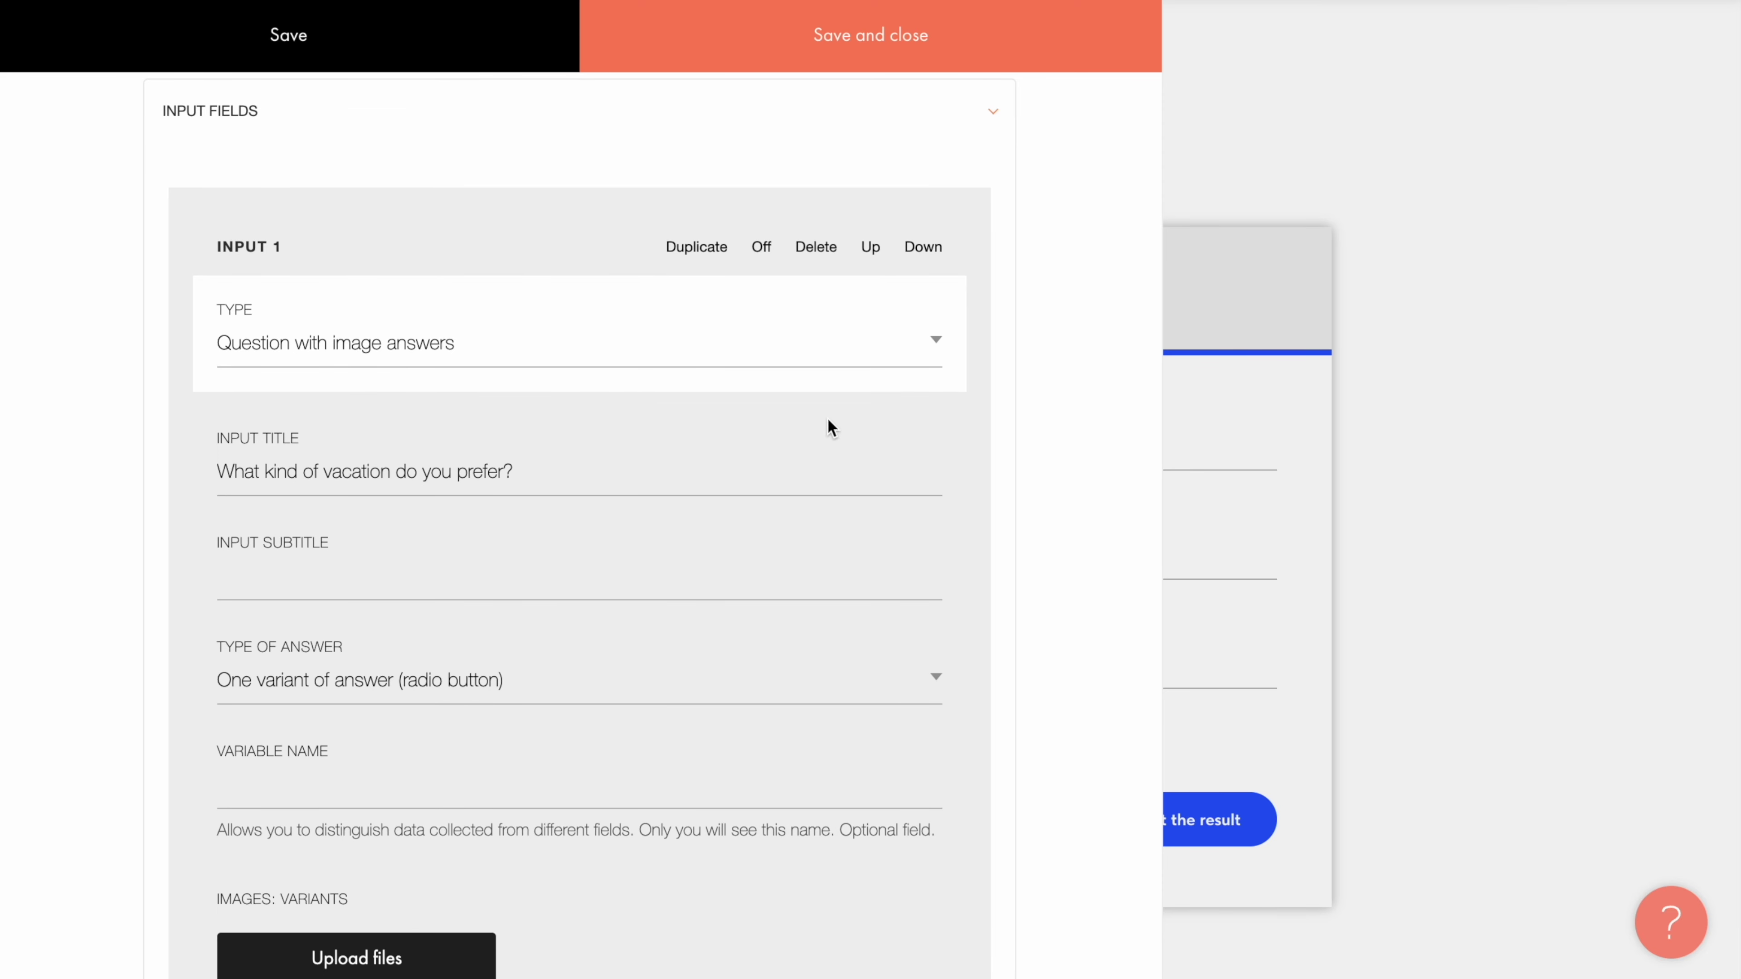
click(934, 343)
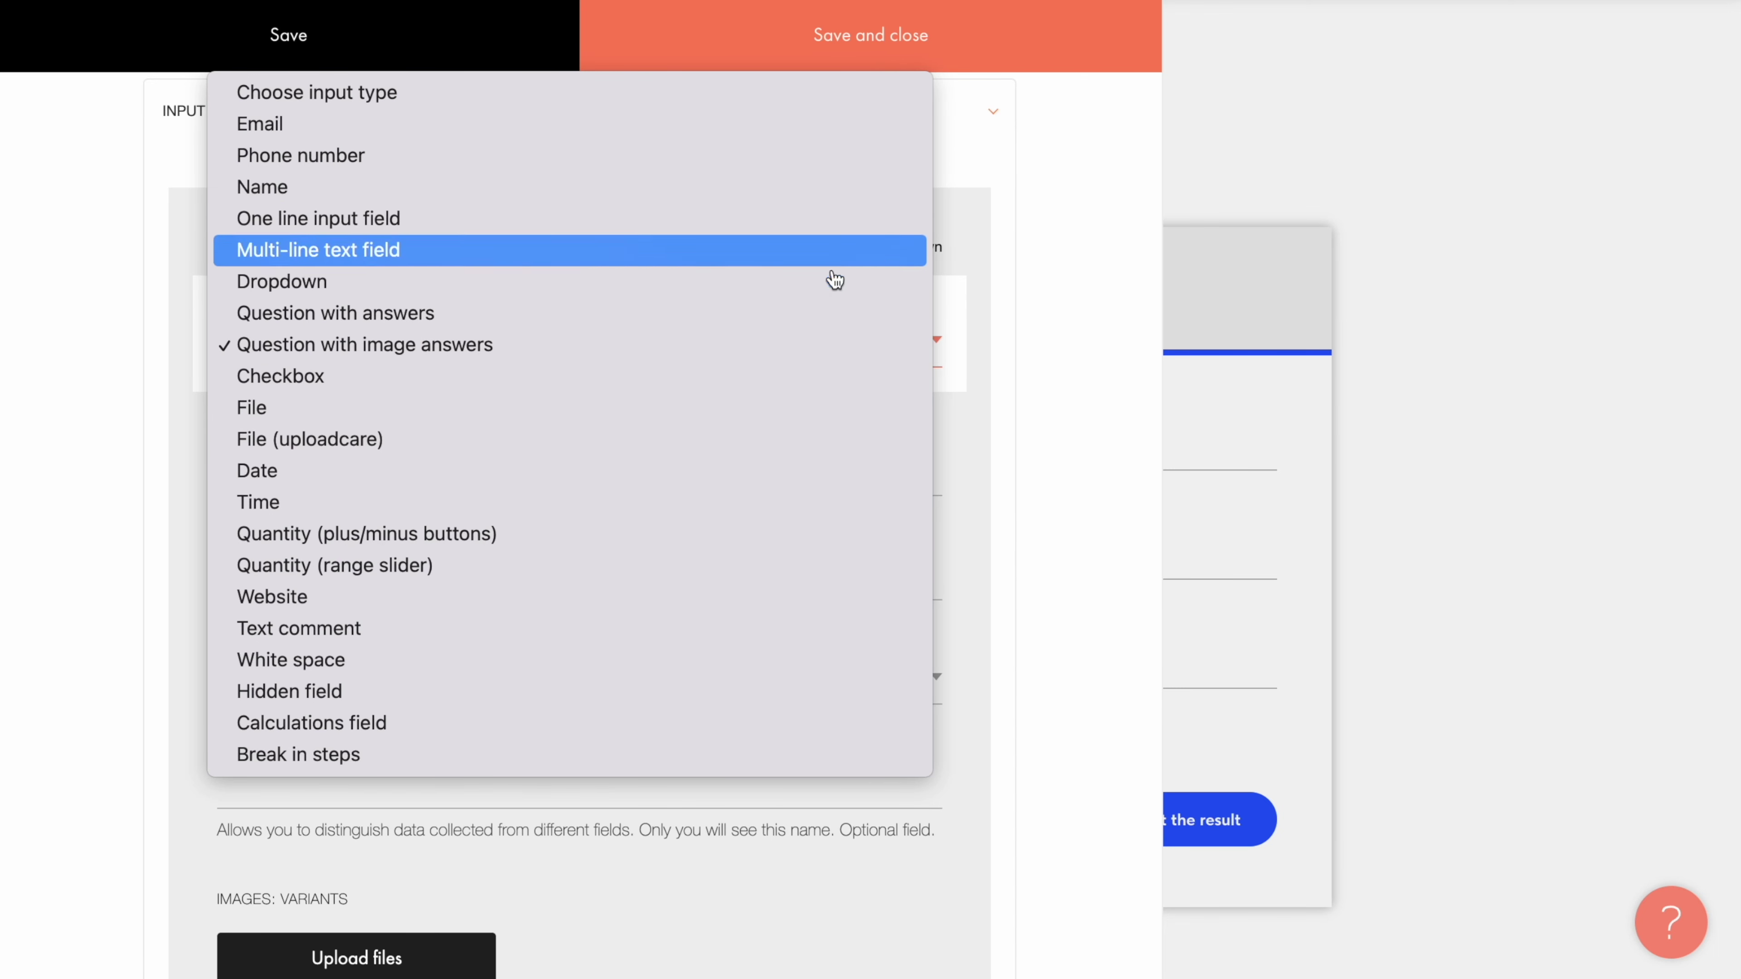
click(994, 348)
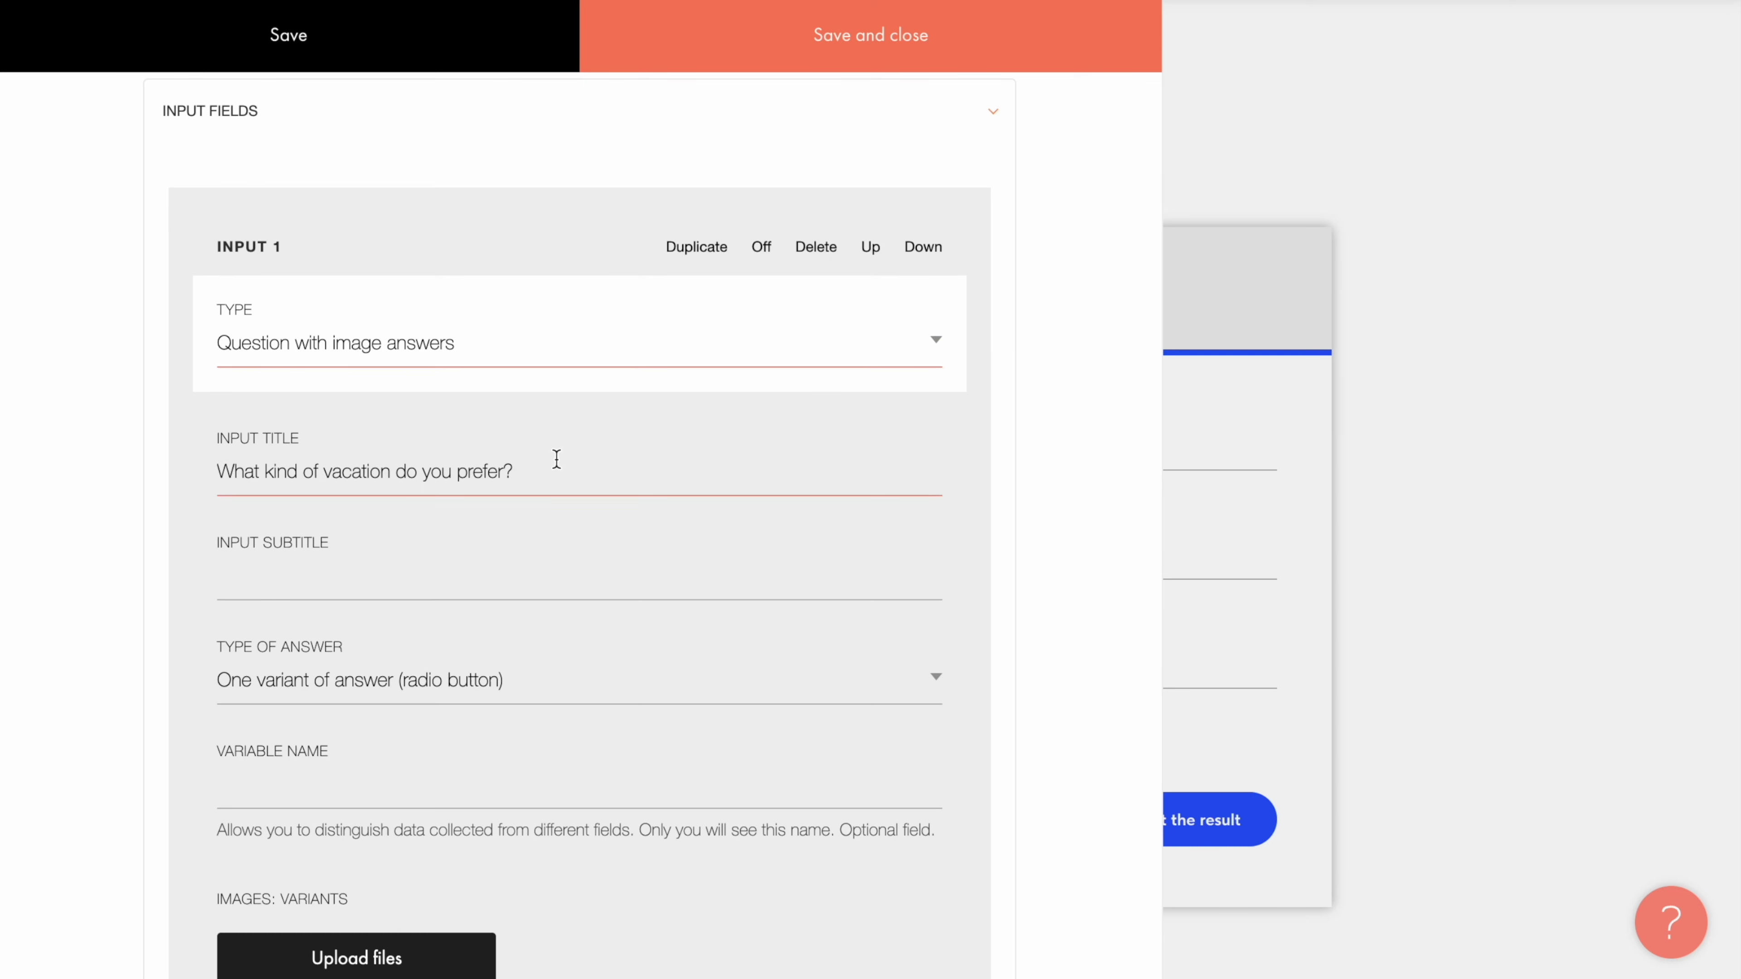
click(610, 593)
scroll(559, 686, down, 2)
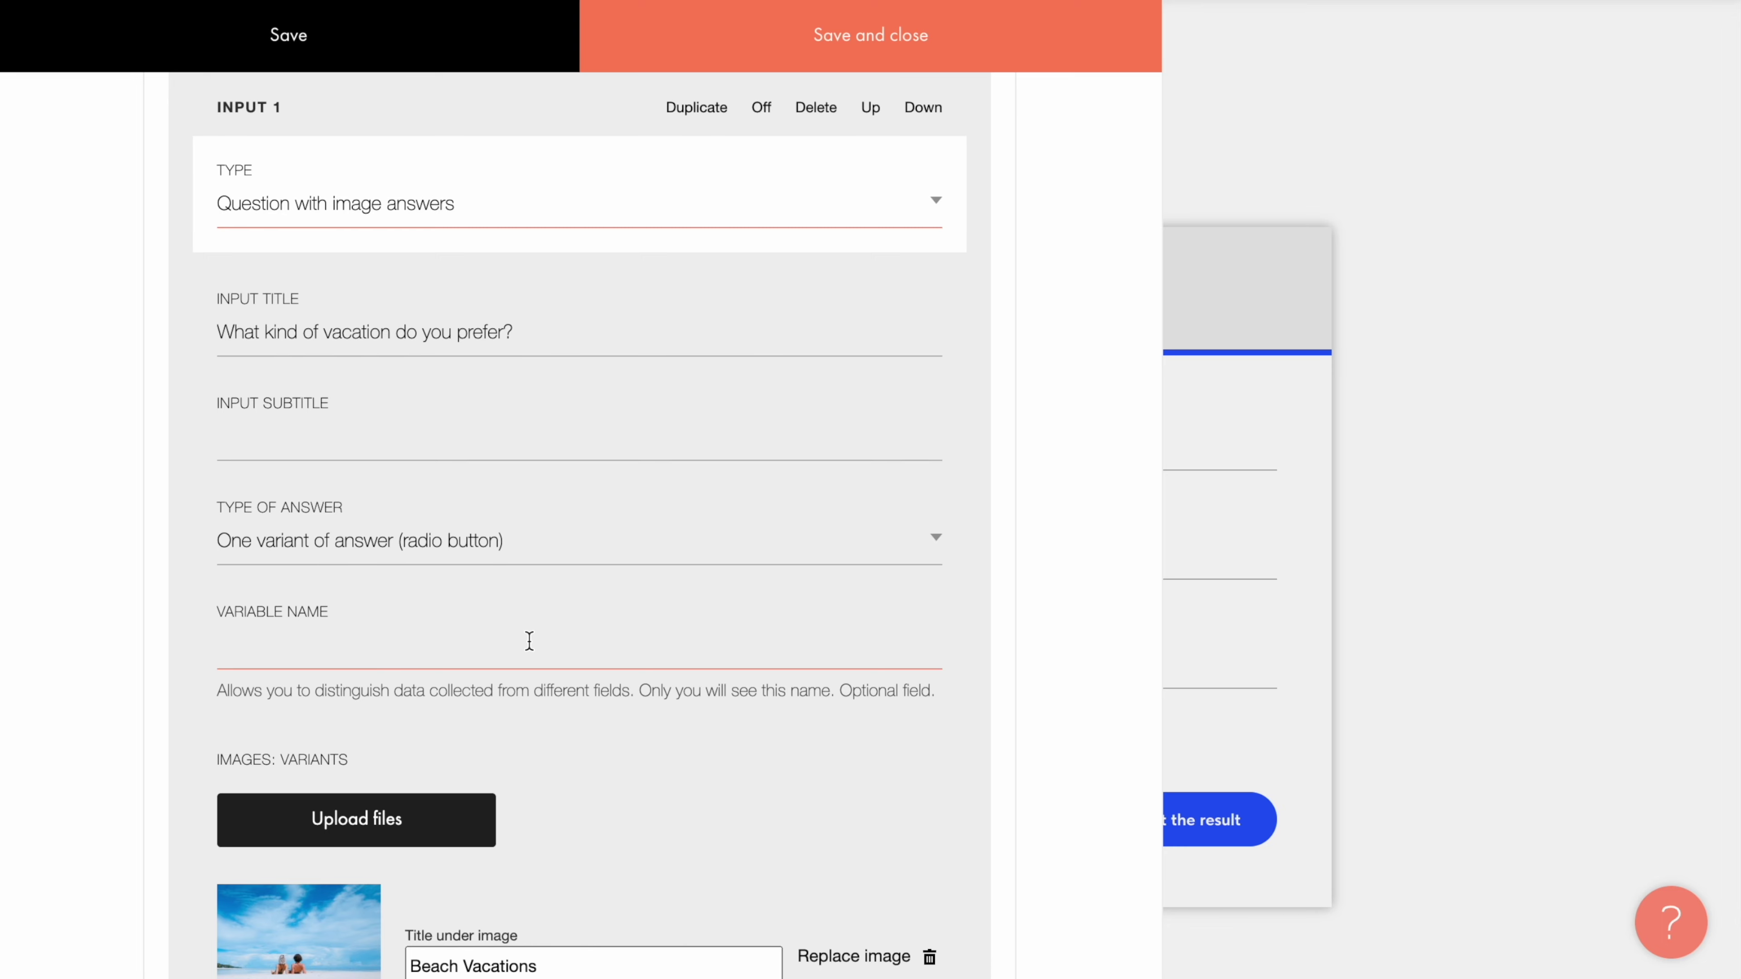
Step: Delete every quiz input, including the questions, Name and Email fields, until the list is empty
scroll(529, 641, down, 18)
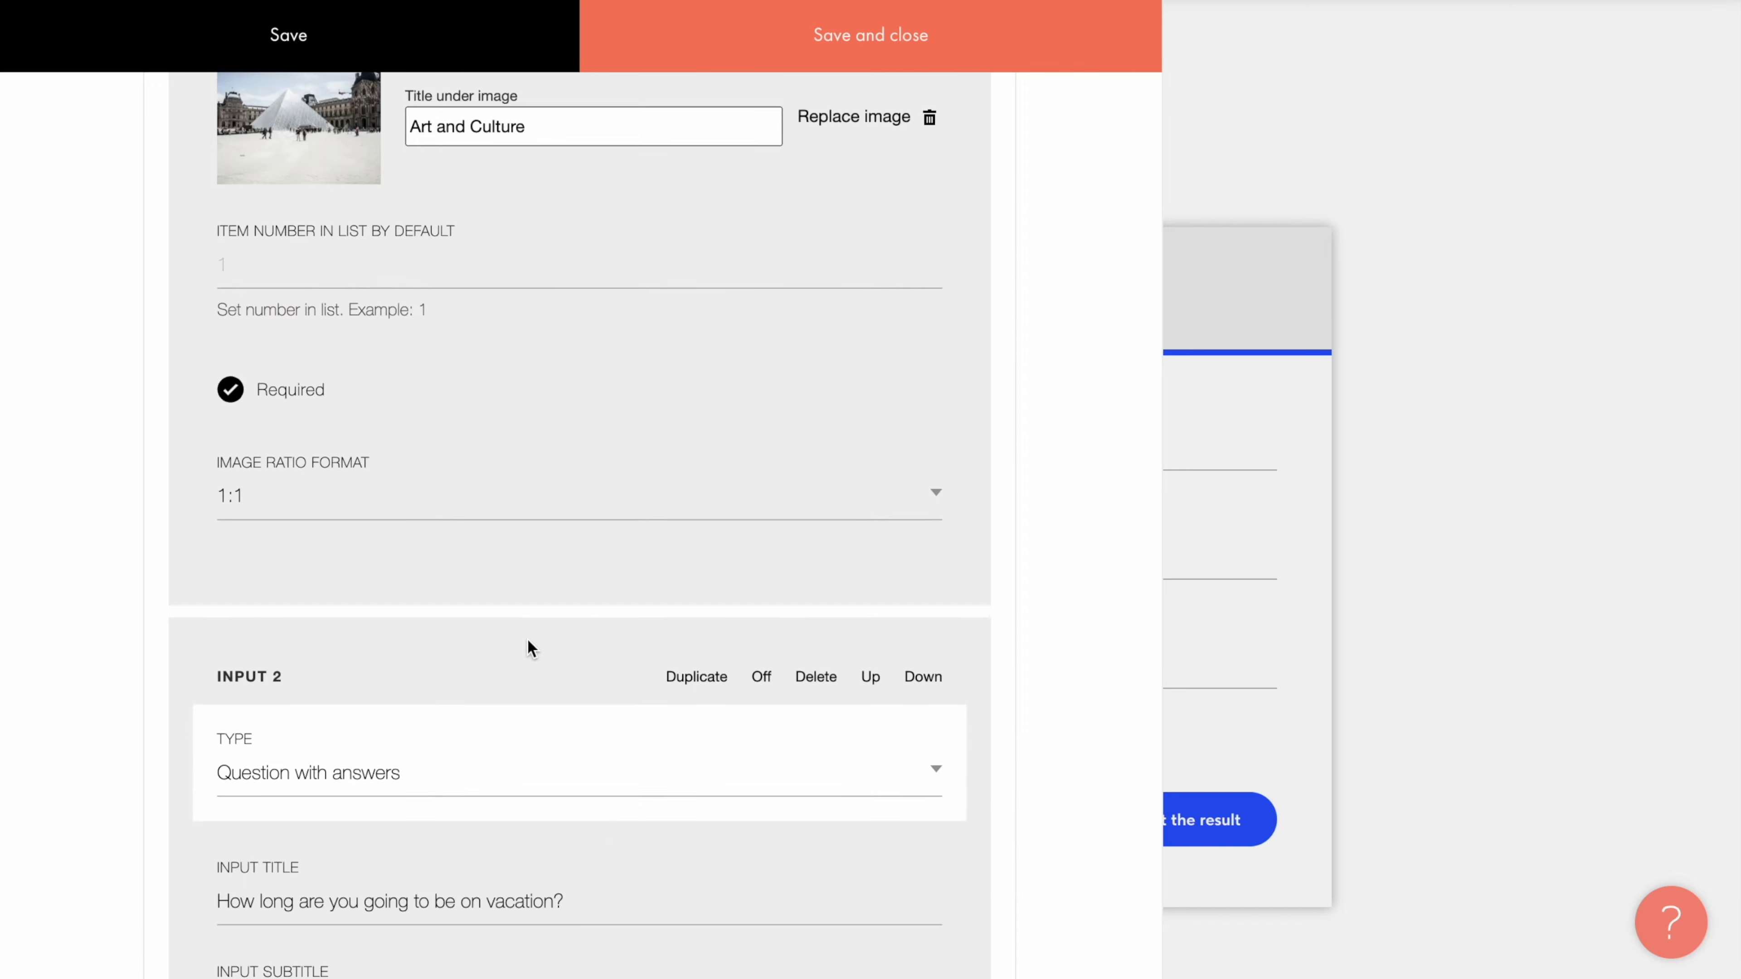
scroll(528, 641, down, 20)
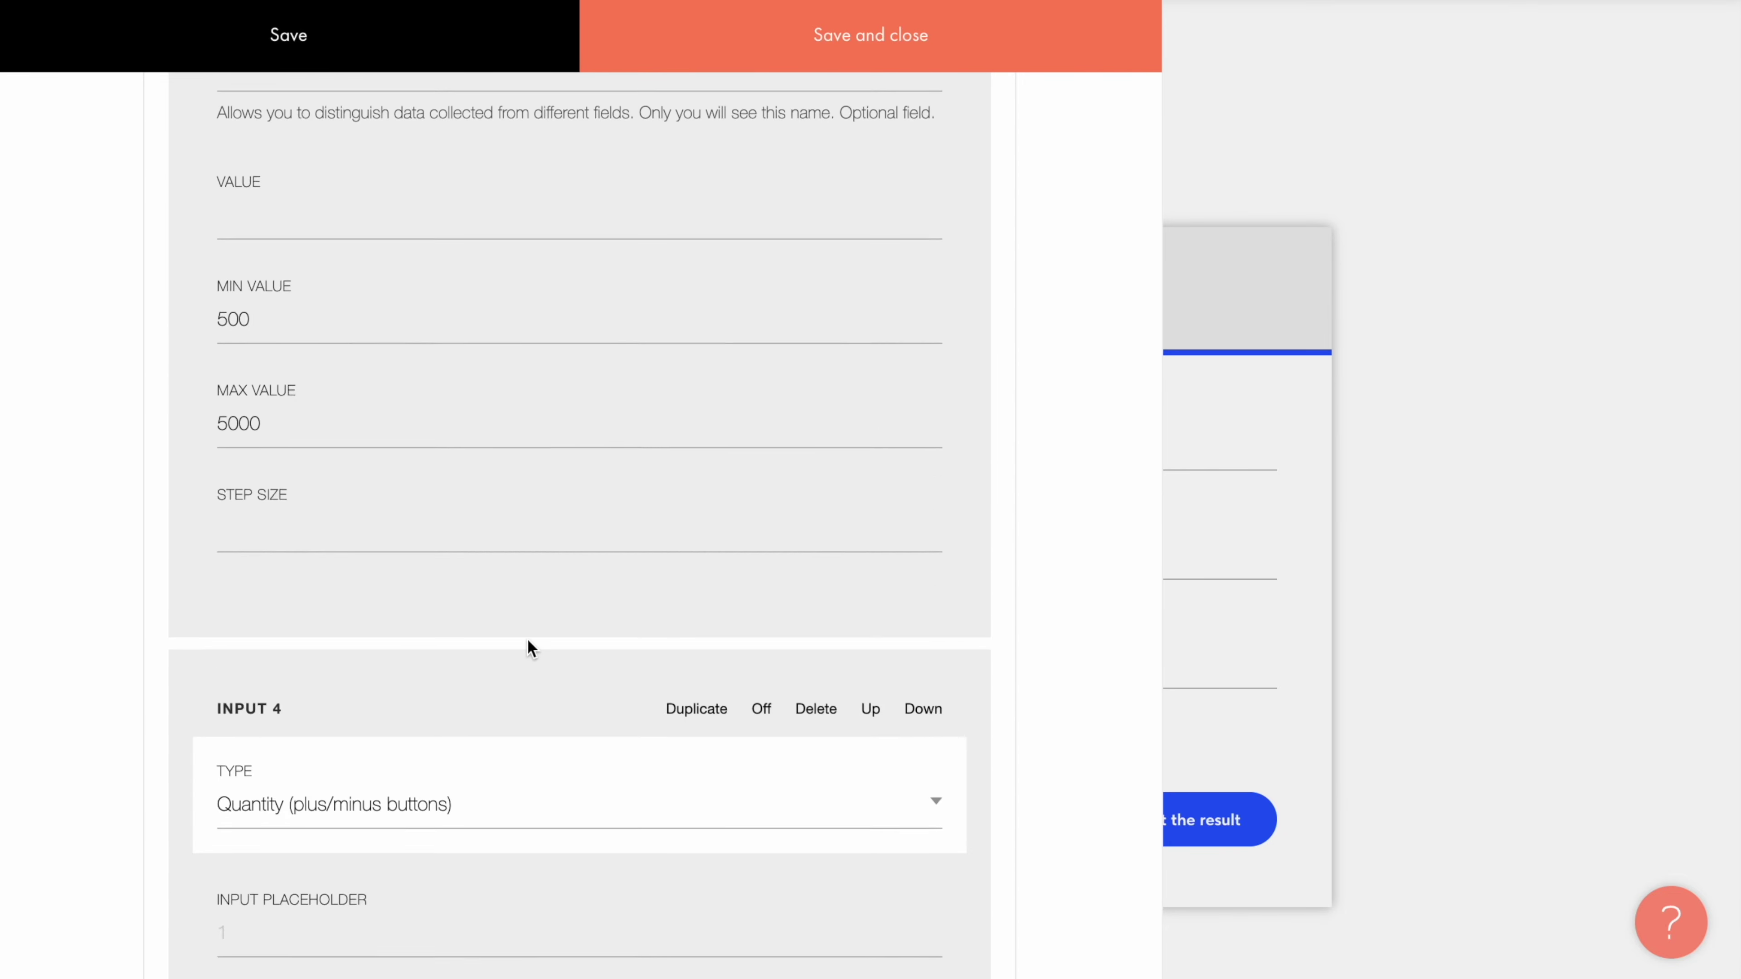
scroll(529, 649, down, 20)
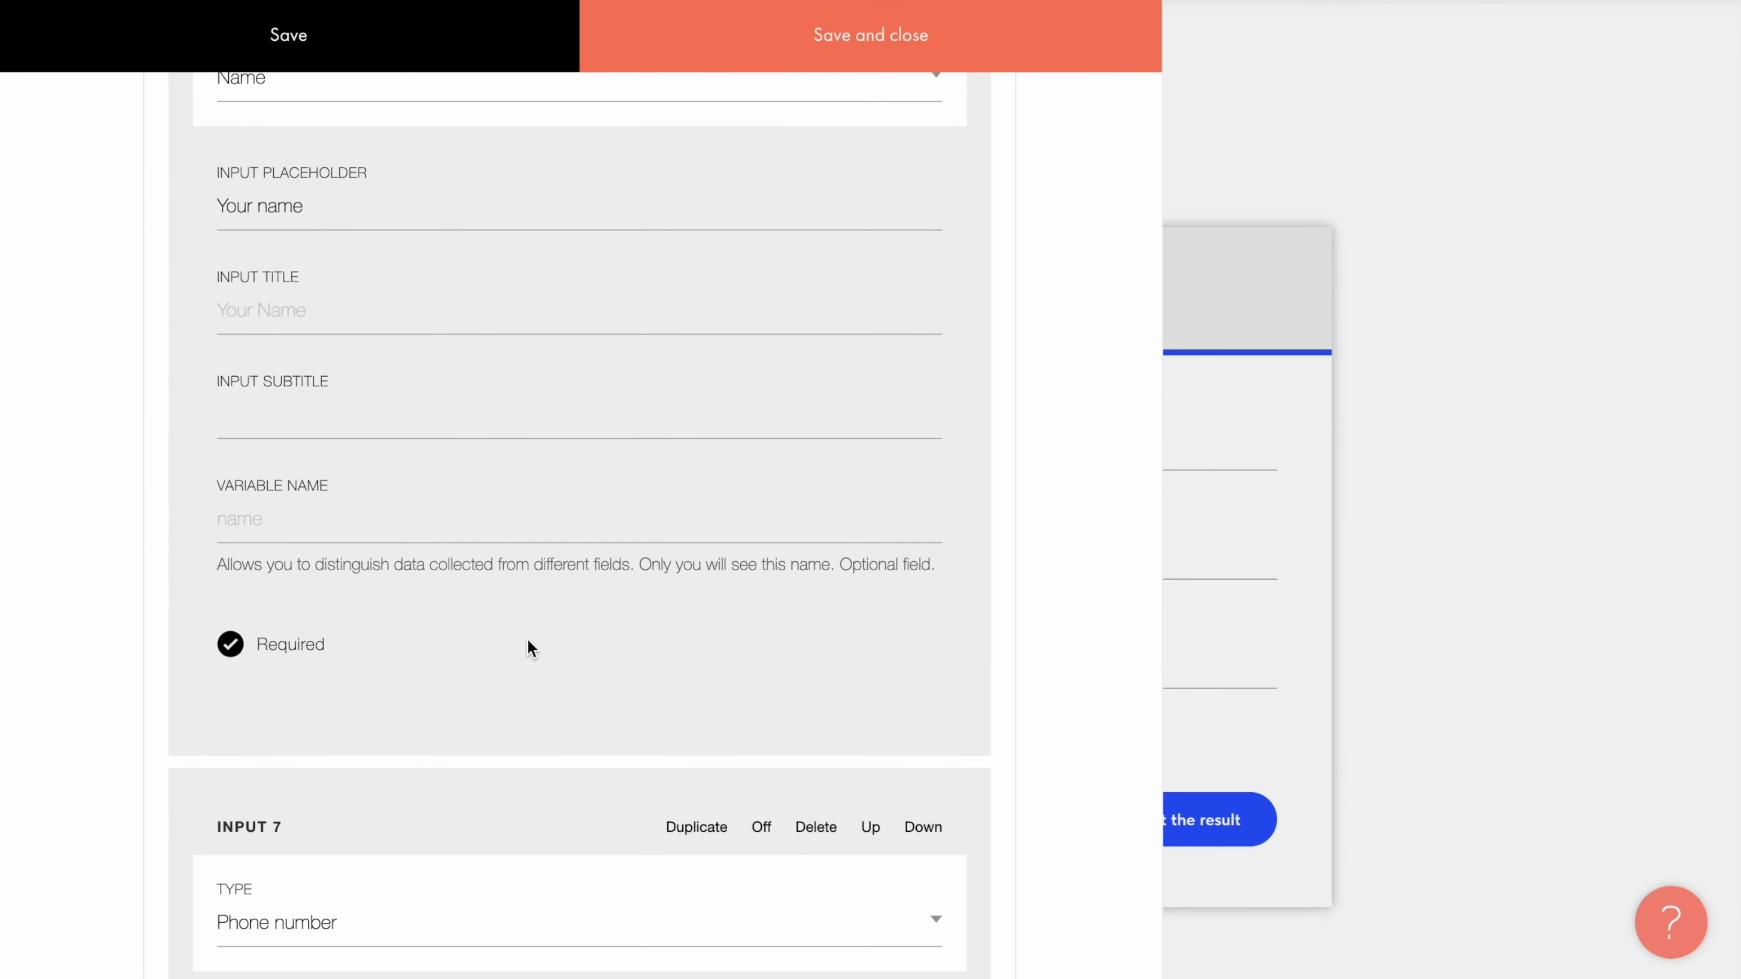
scroll(529, 649, down, 15)
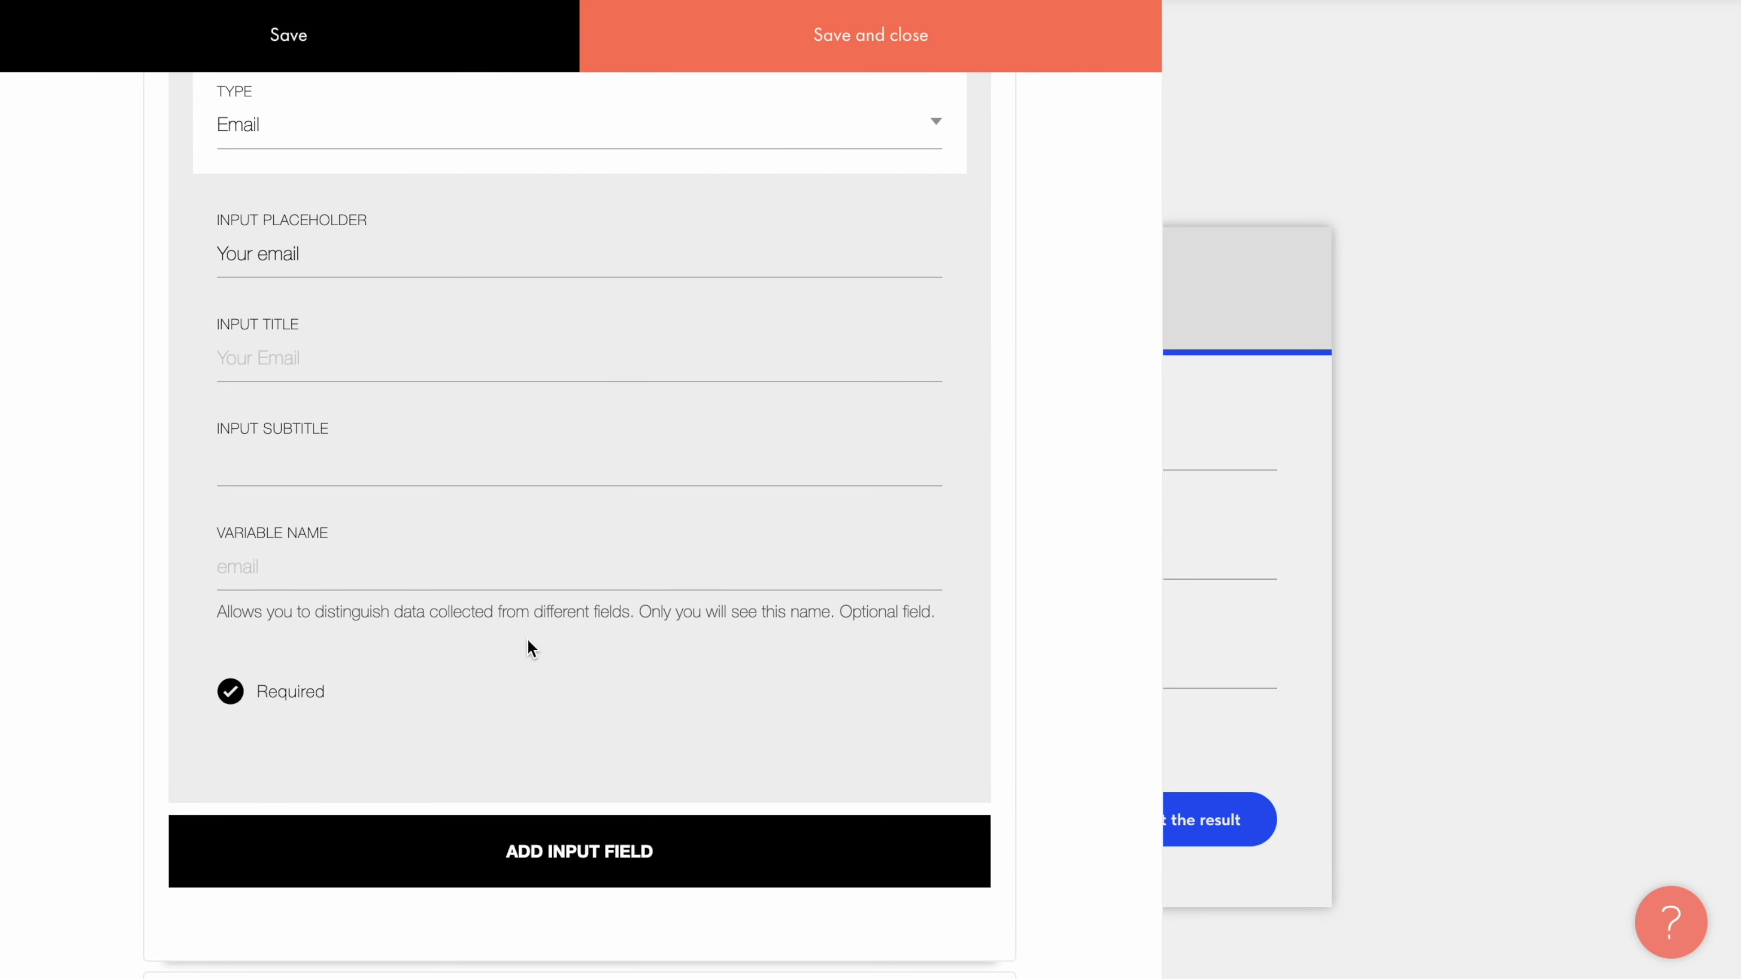
click(597, 865)
scroll(579, 870, down, 4)
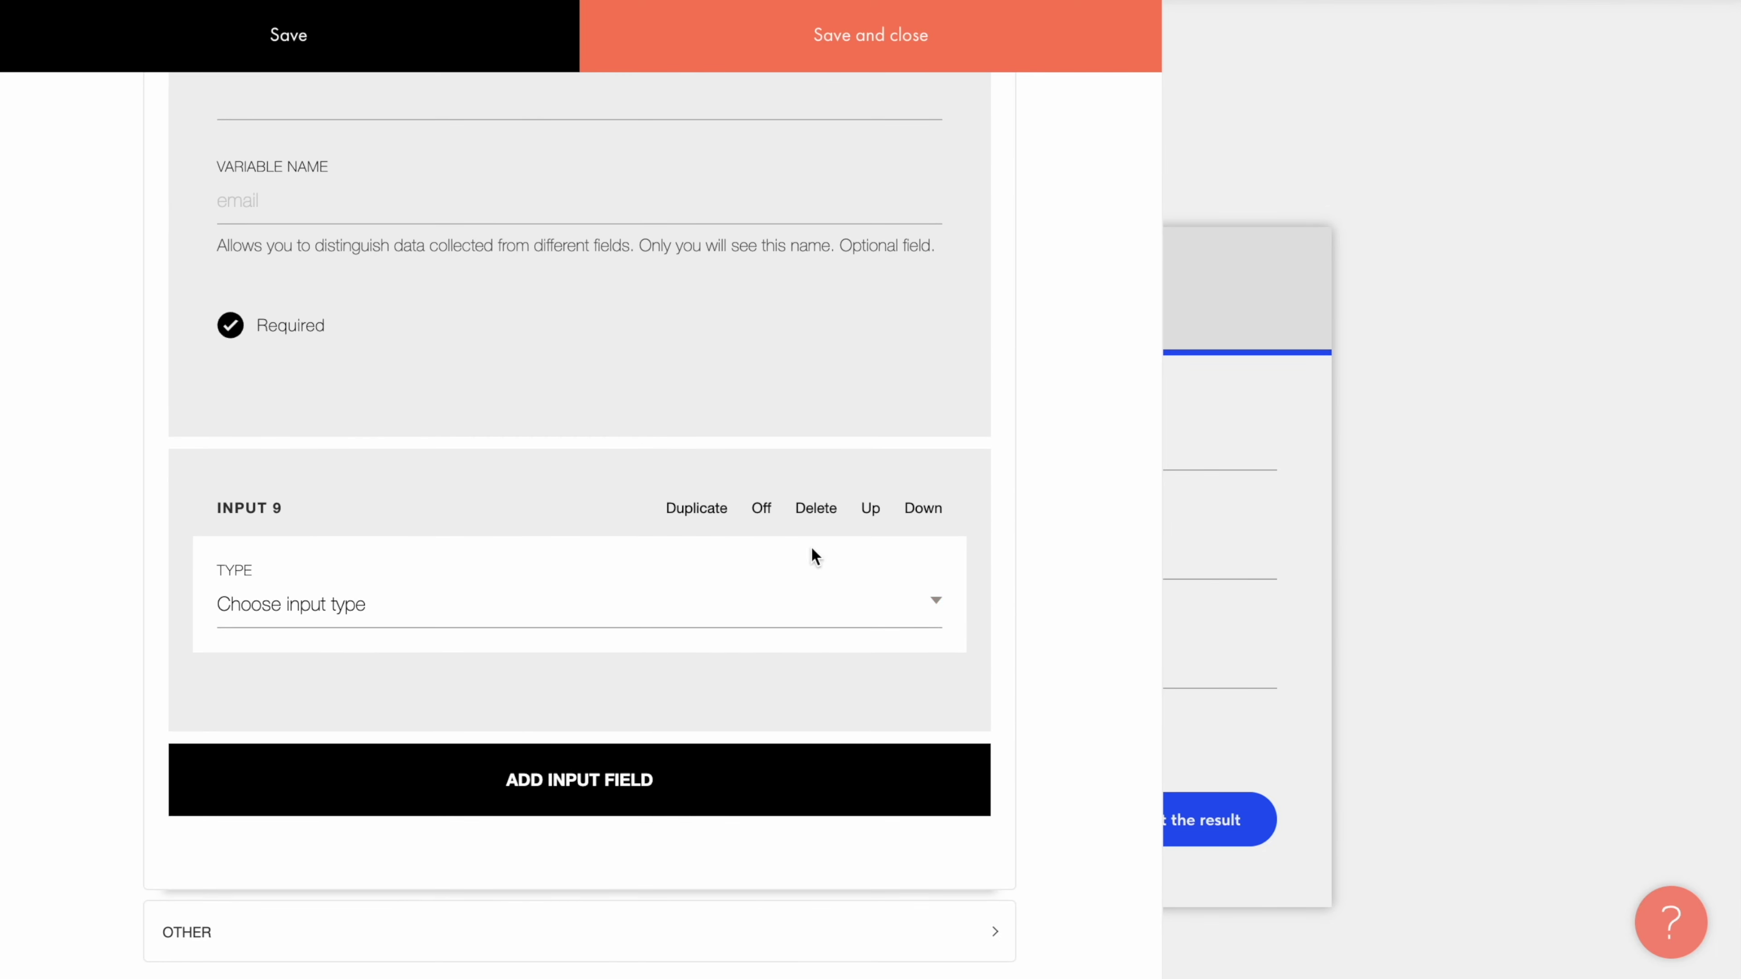
click(817, 511)
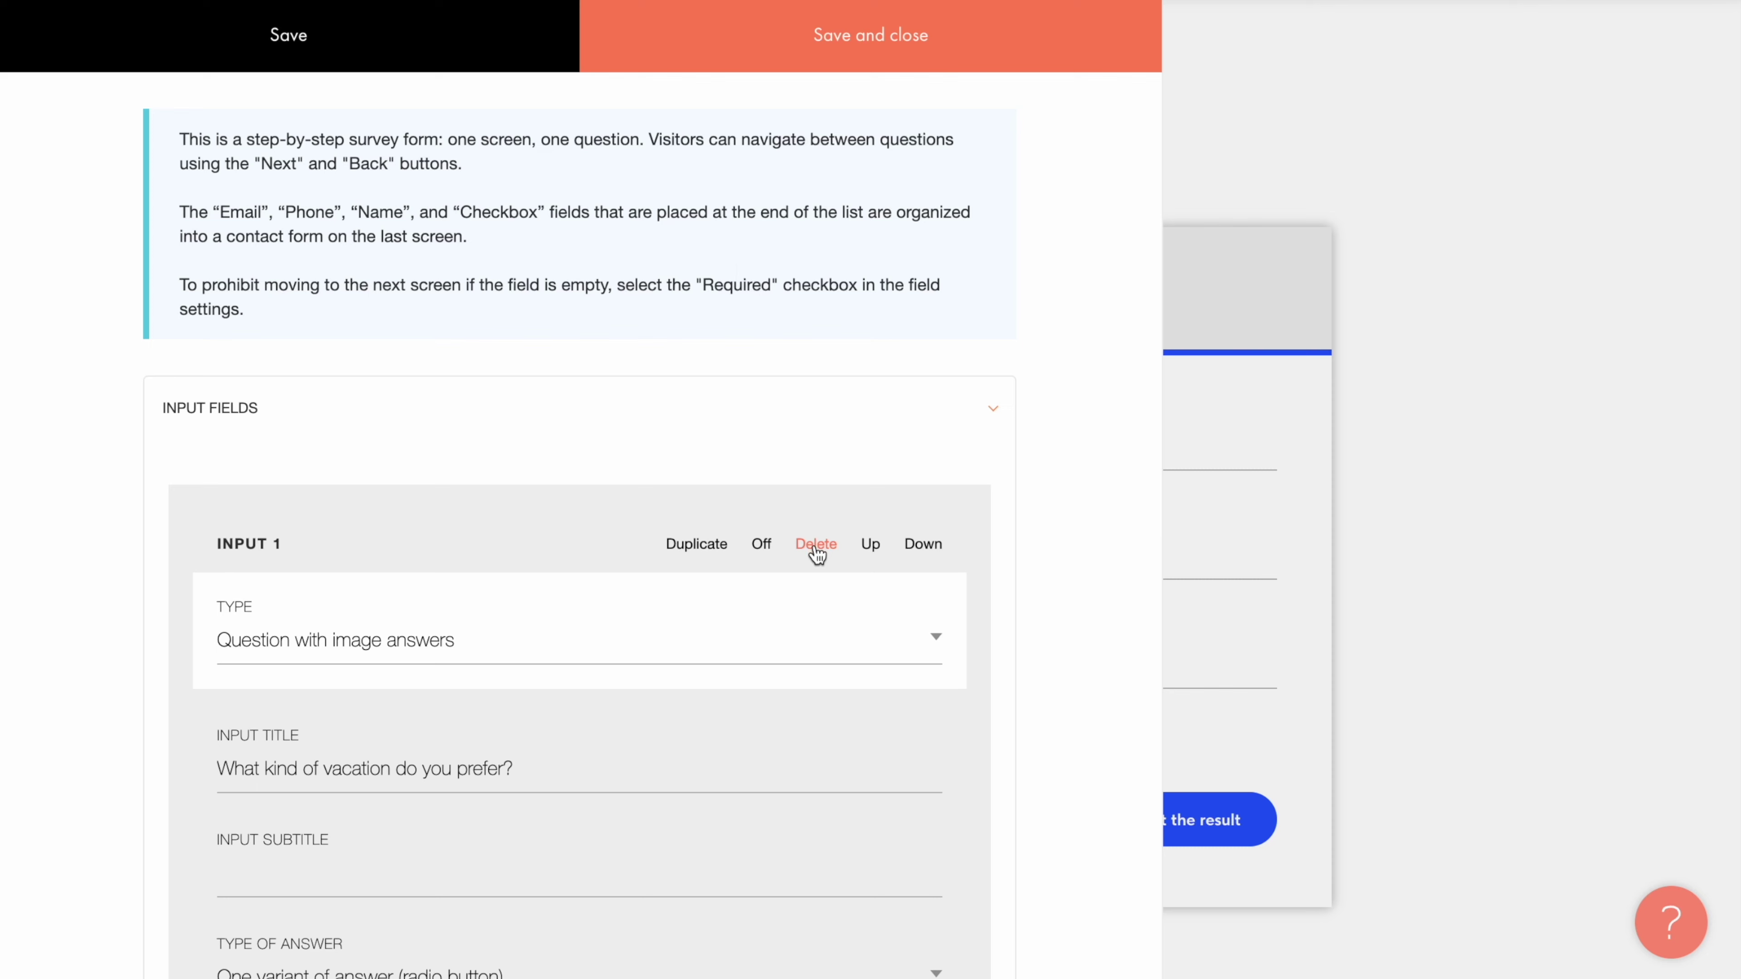
click(816, 548)
click(816, 549)
click(816, 549)
click(815, 549)
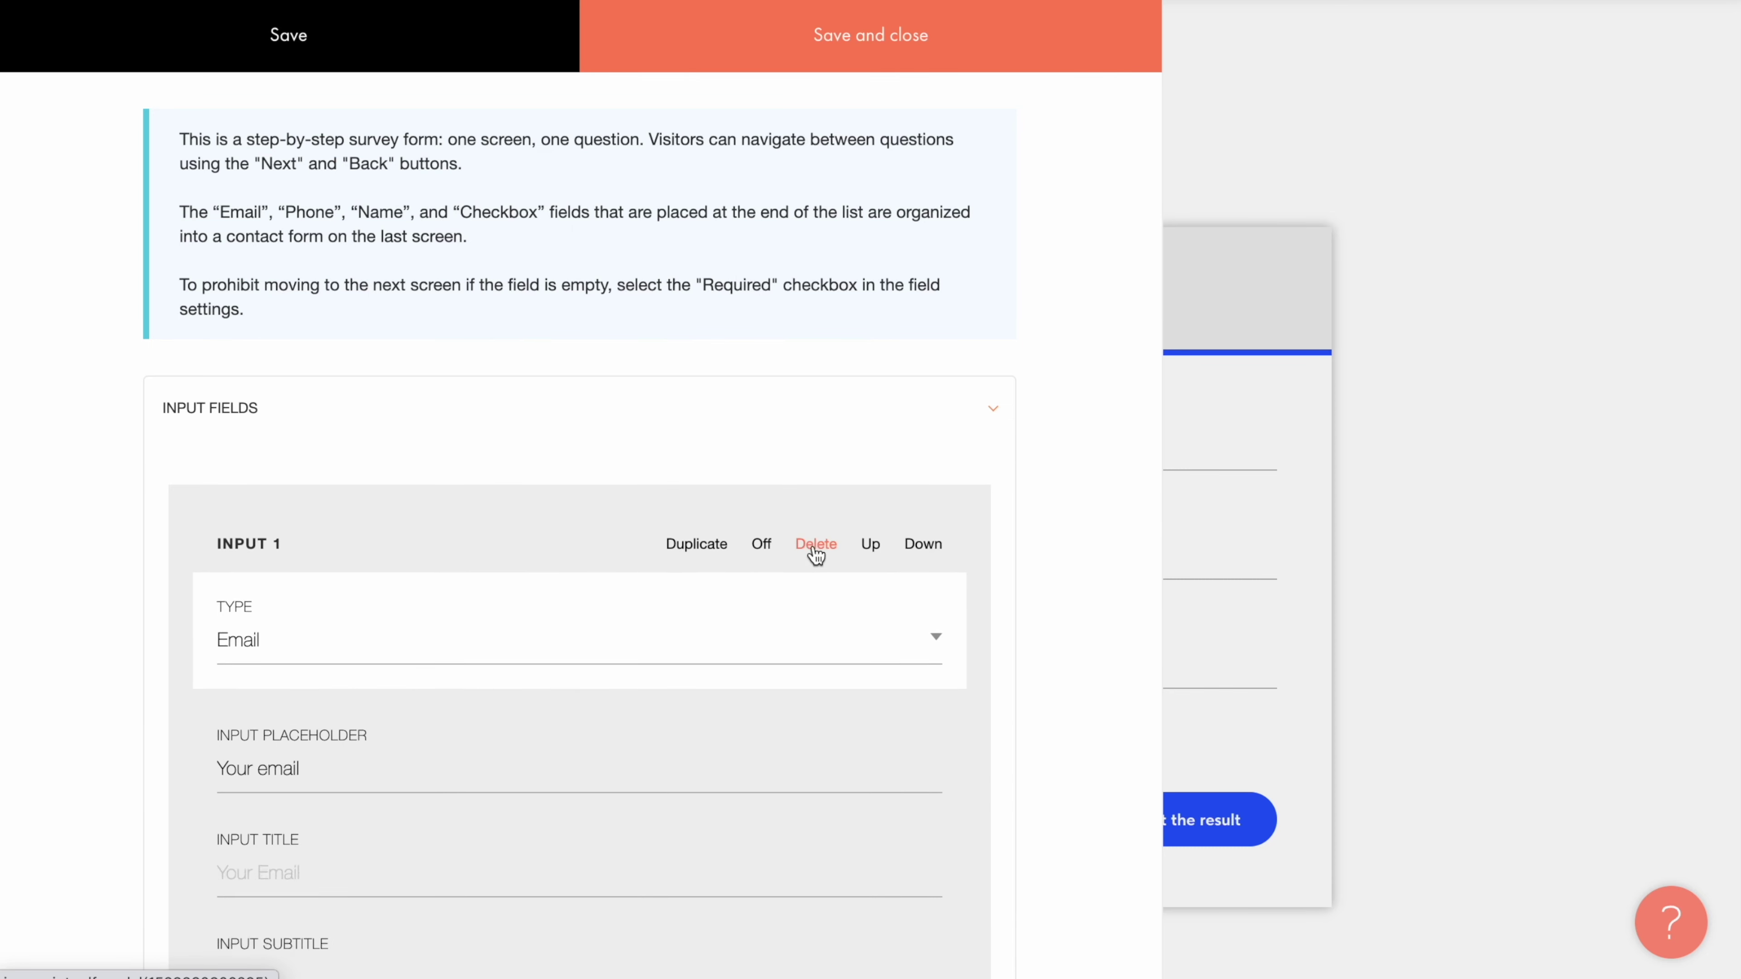
click(815, 548)
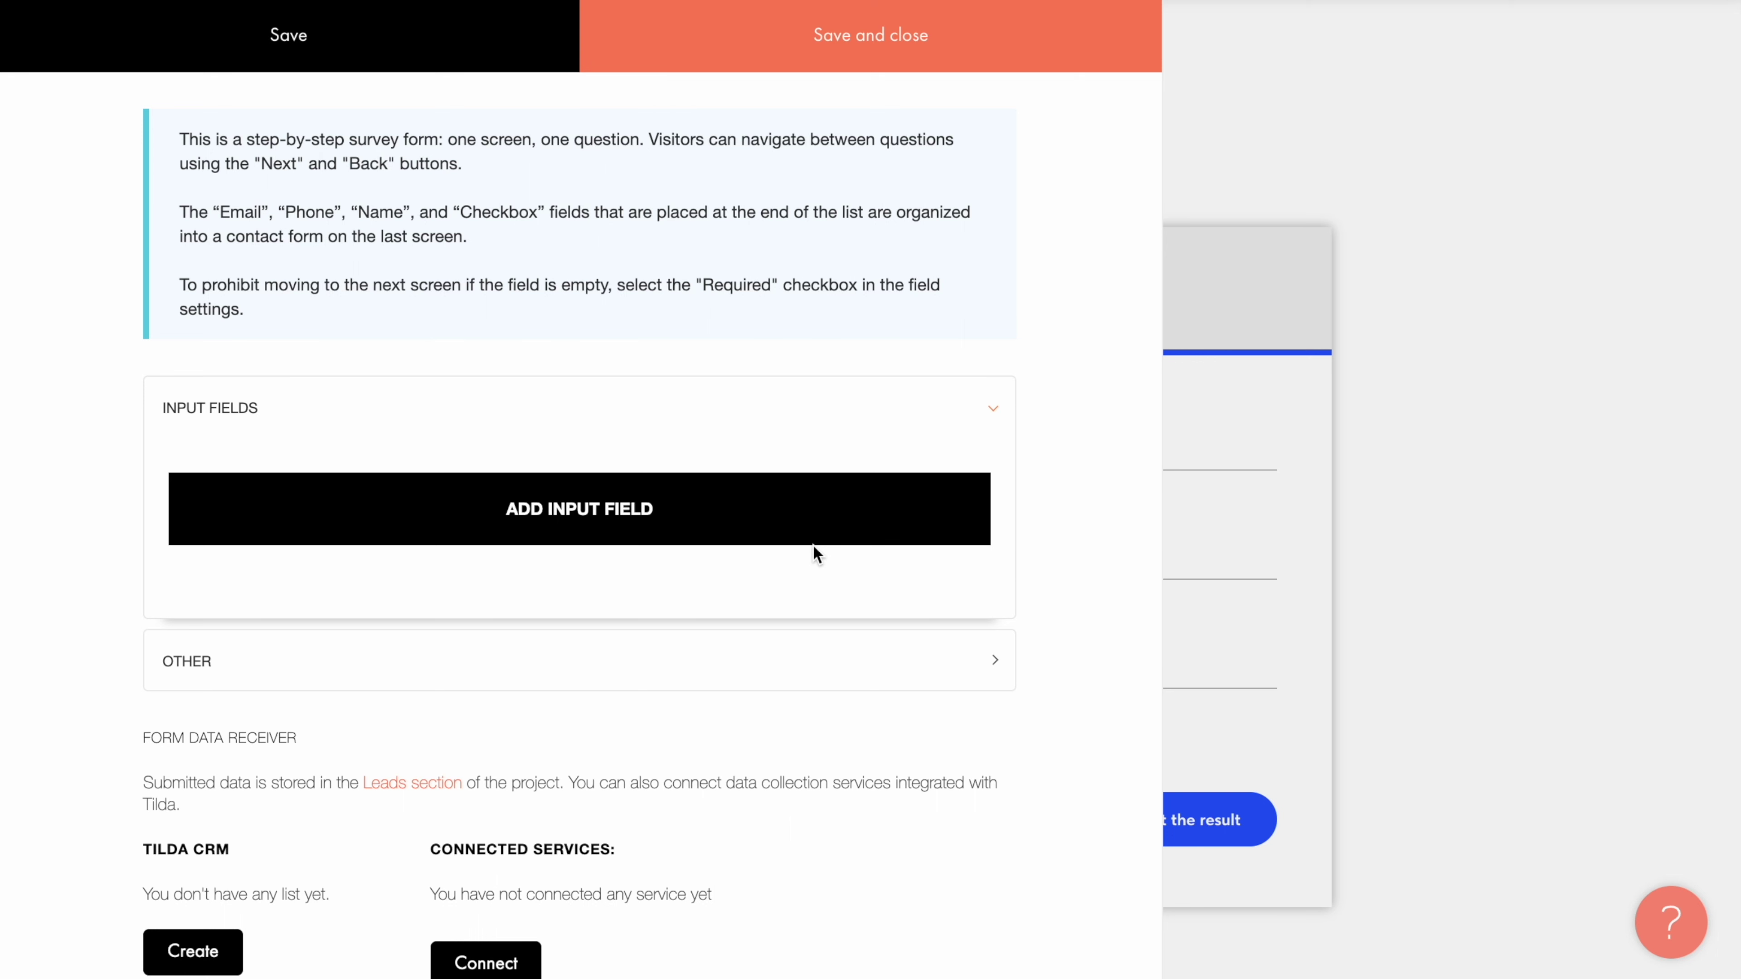
Step: Add a radio-button image-answer question titled 'What kind of vacation do you prefer?'
click(588, 532)
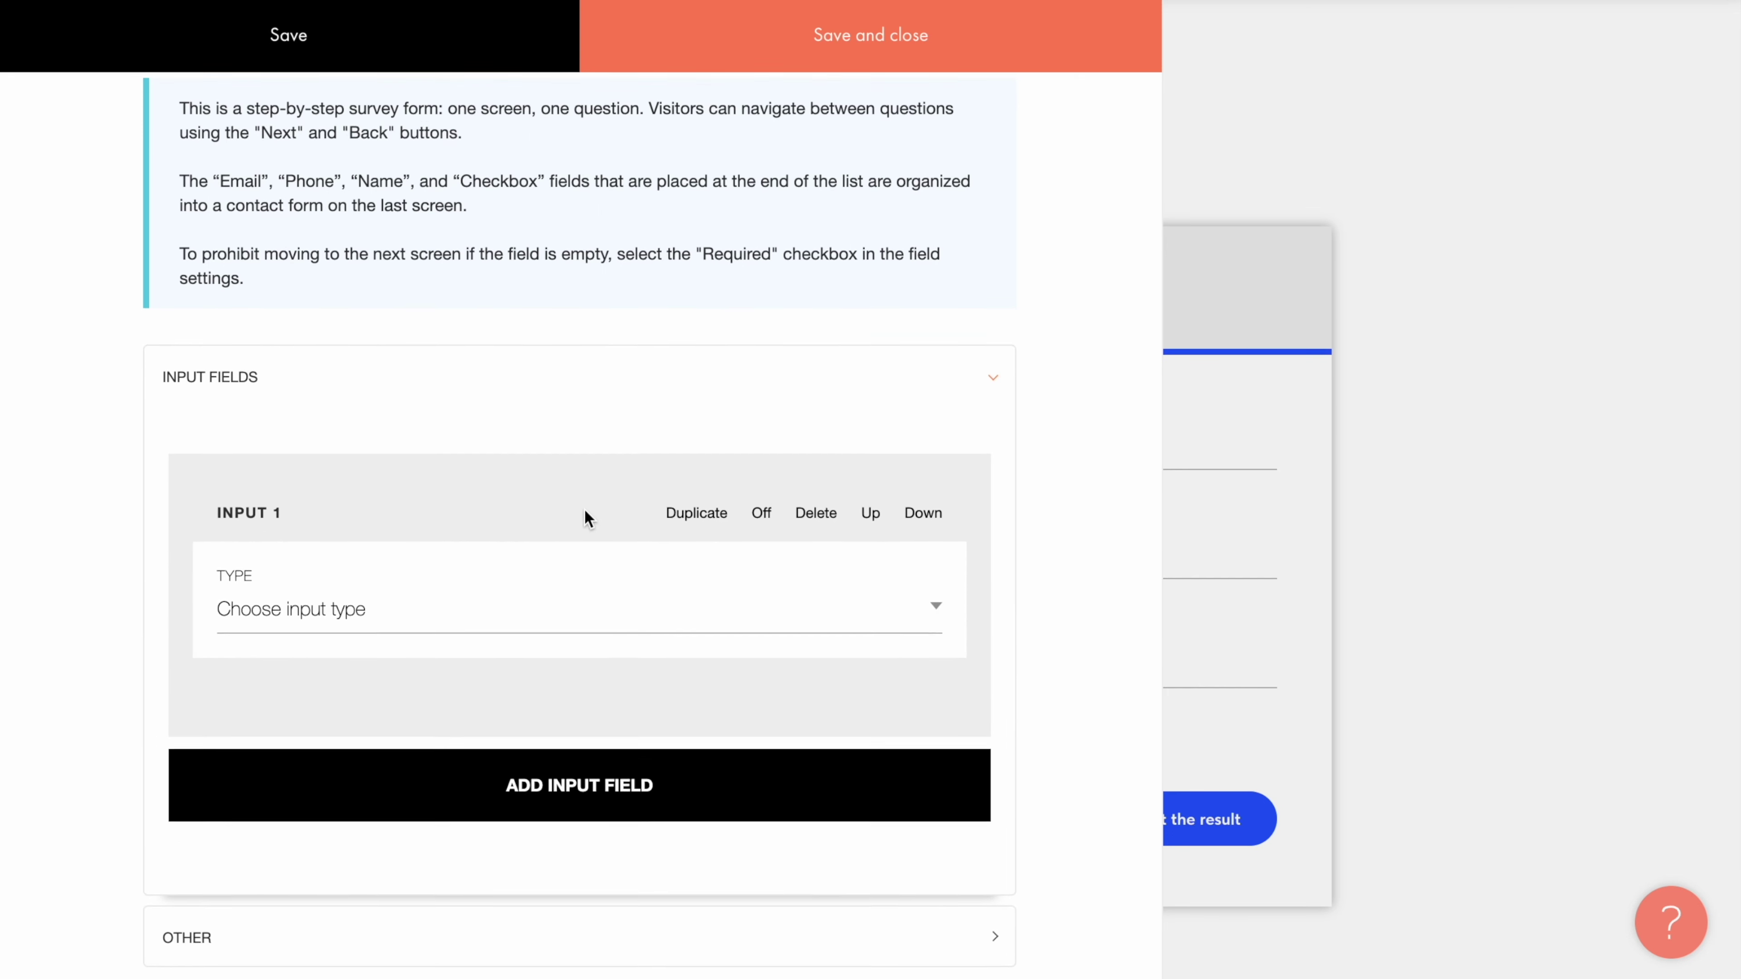
click(929, 605)
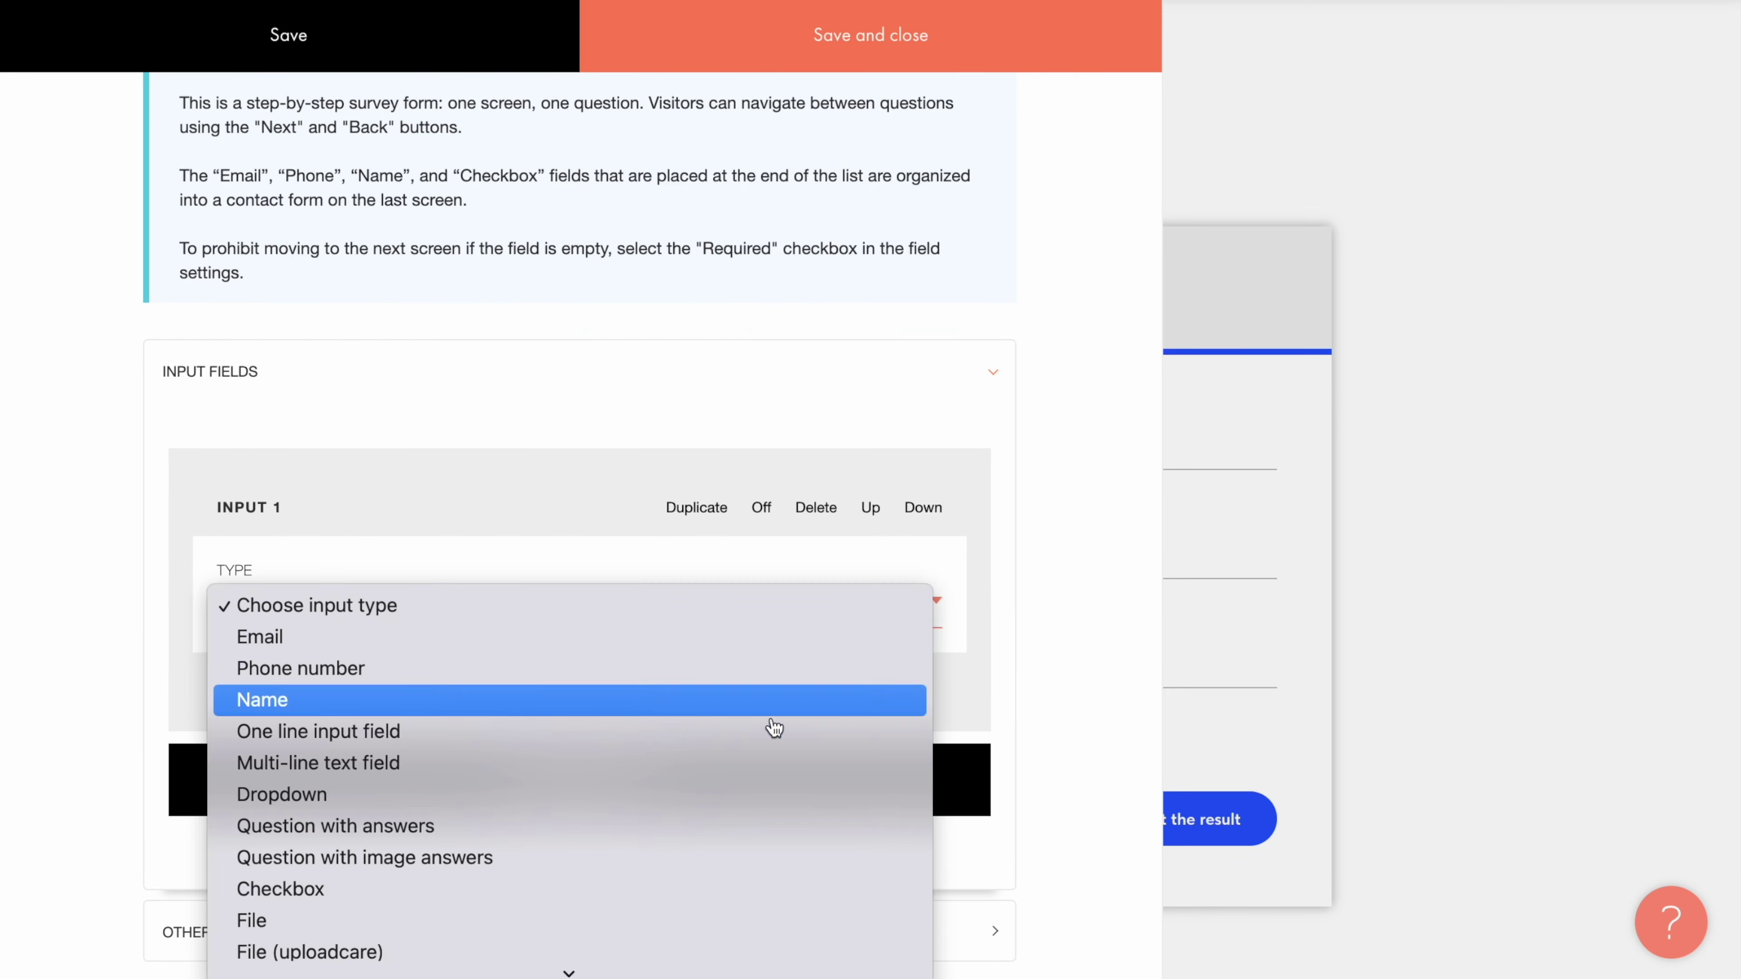
click(645, 861)
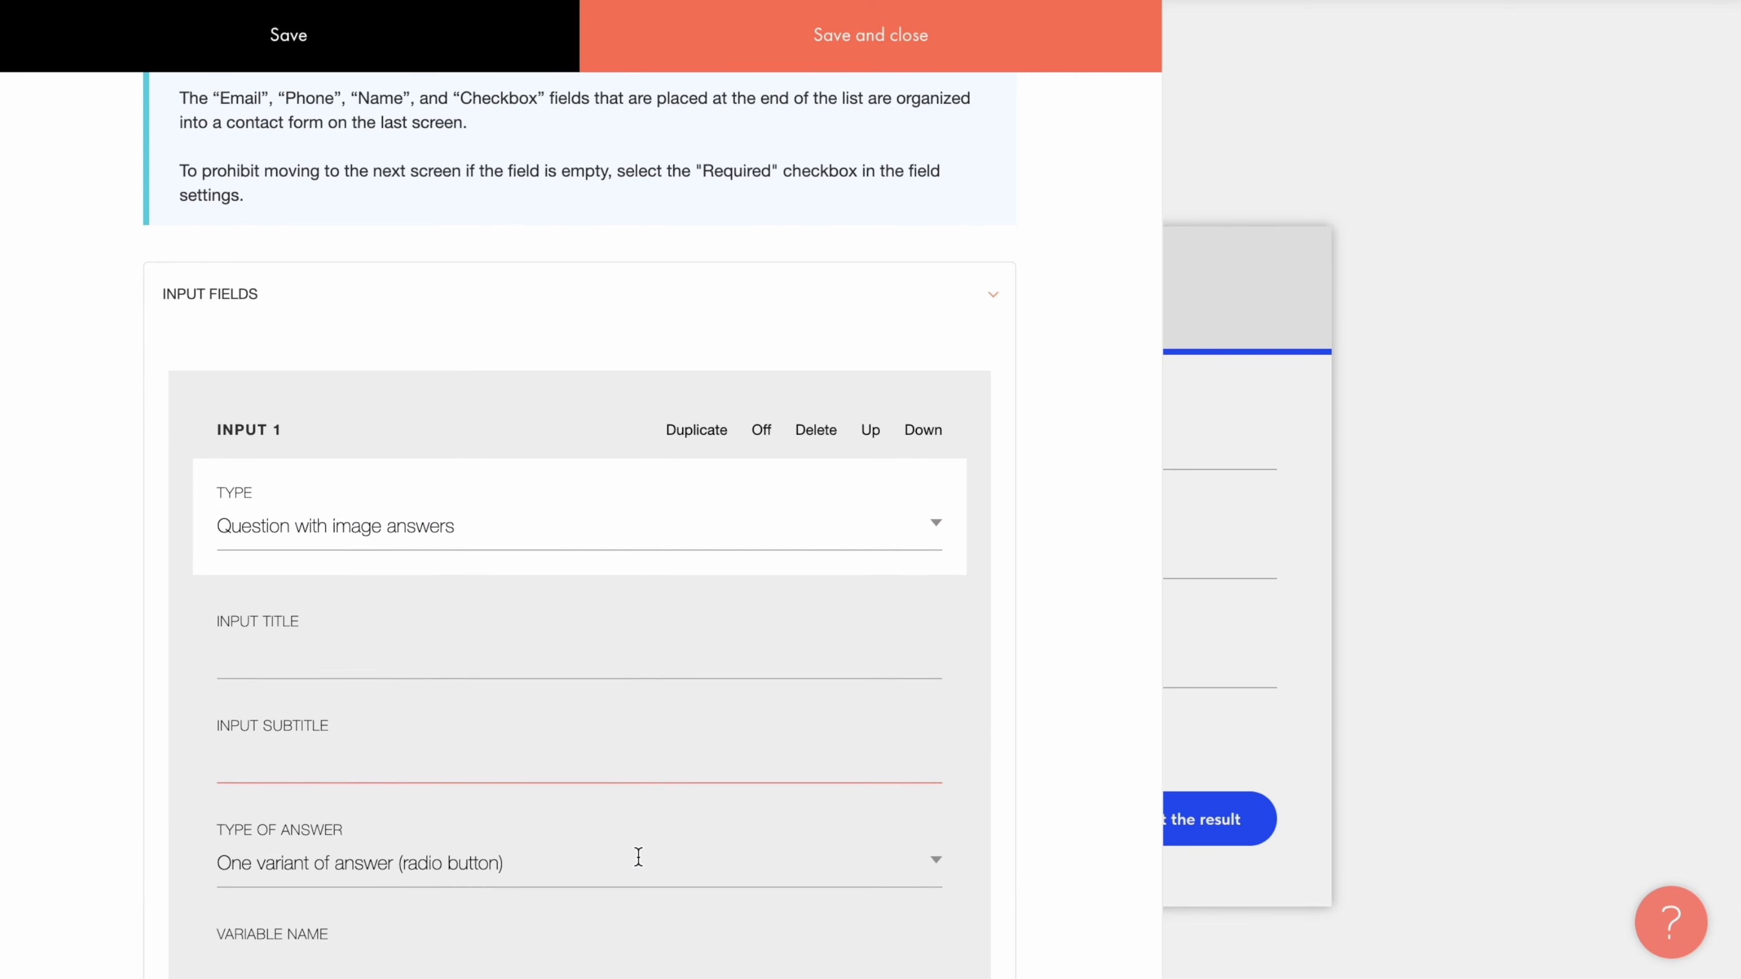
scroll(638, 856, down, 5)
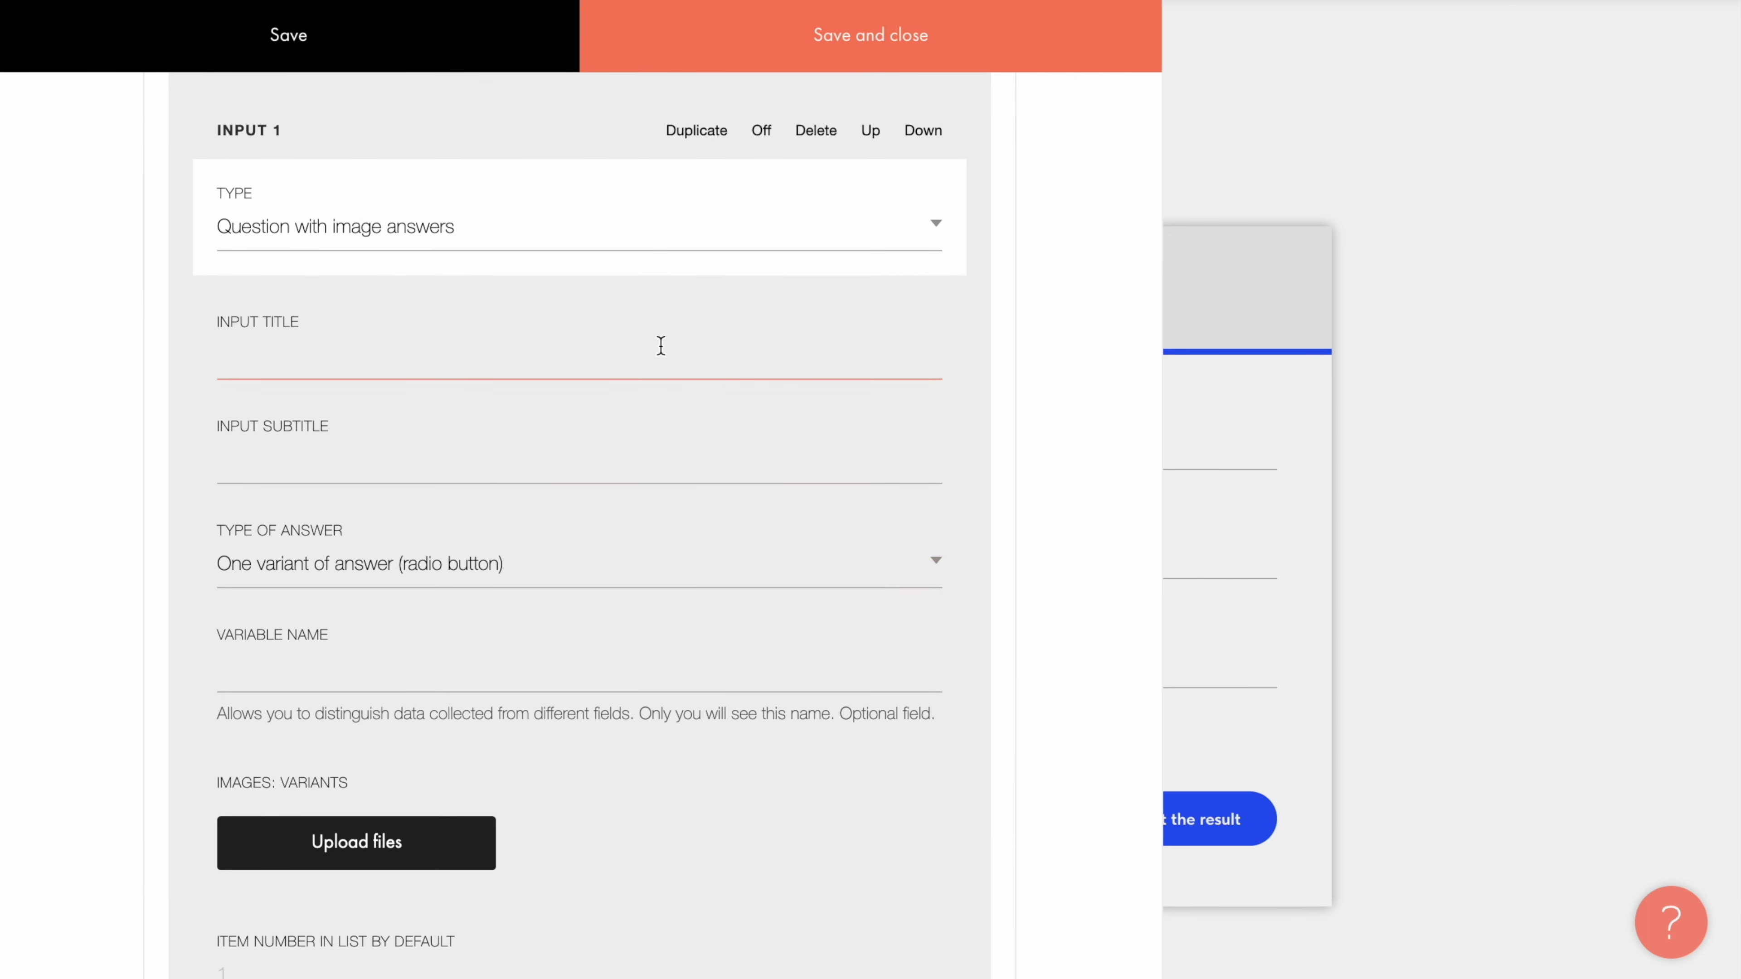
text(What kind of vacation do you prefer?)
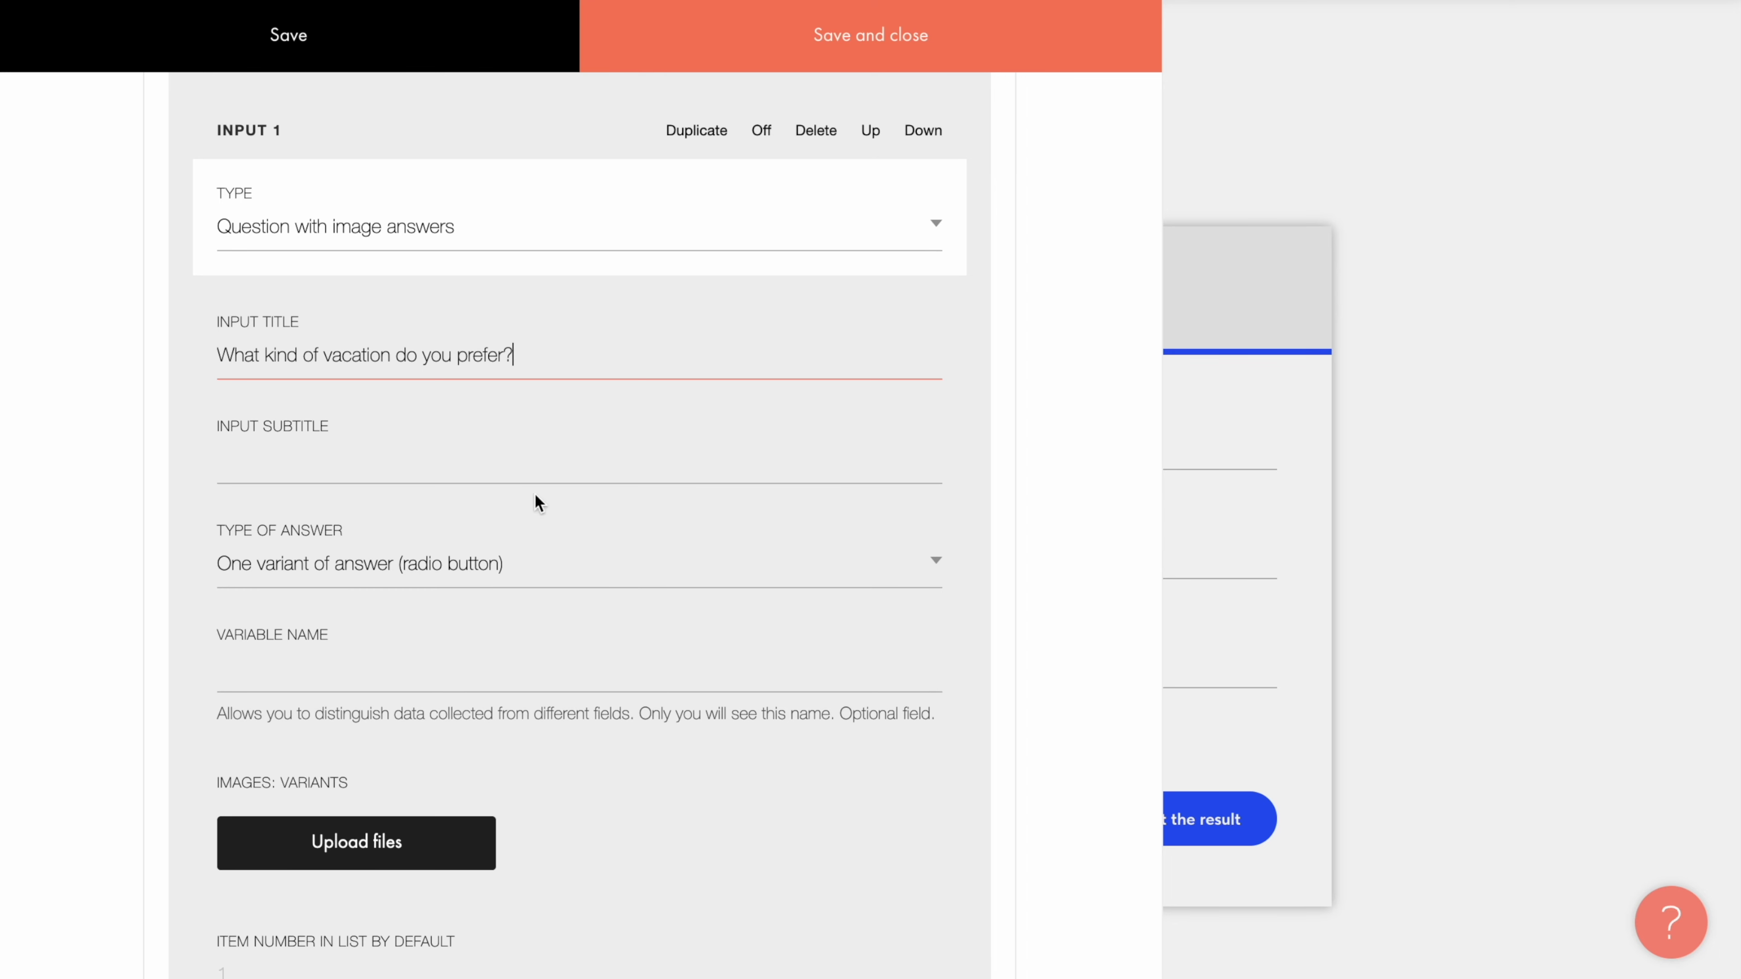
click(557, 511)
click(579, 568)
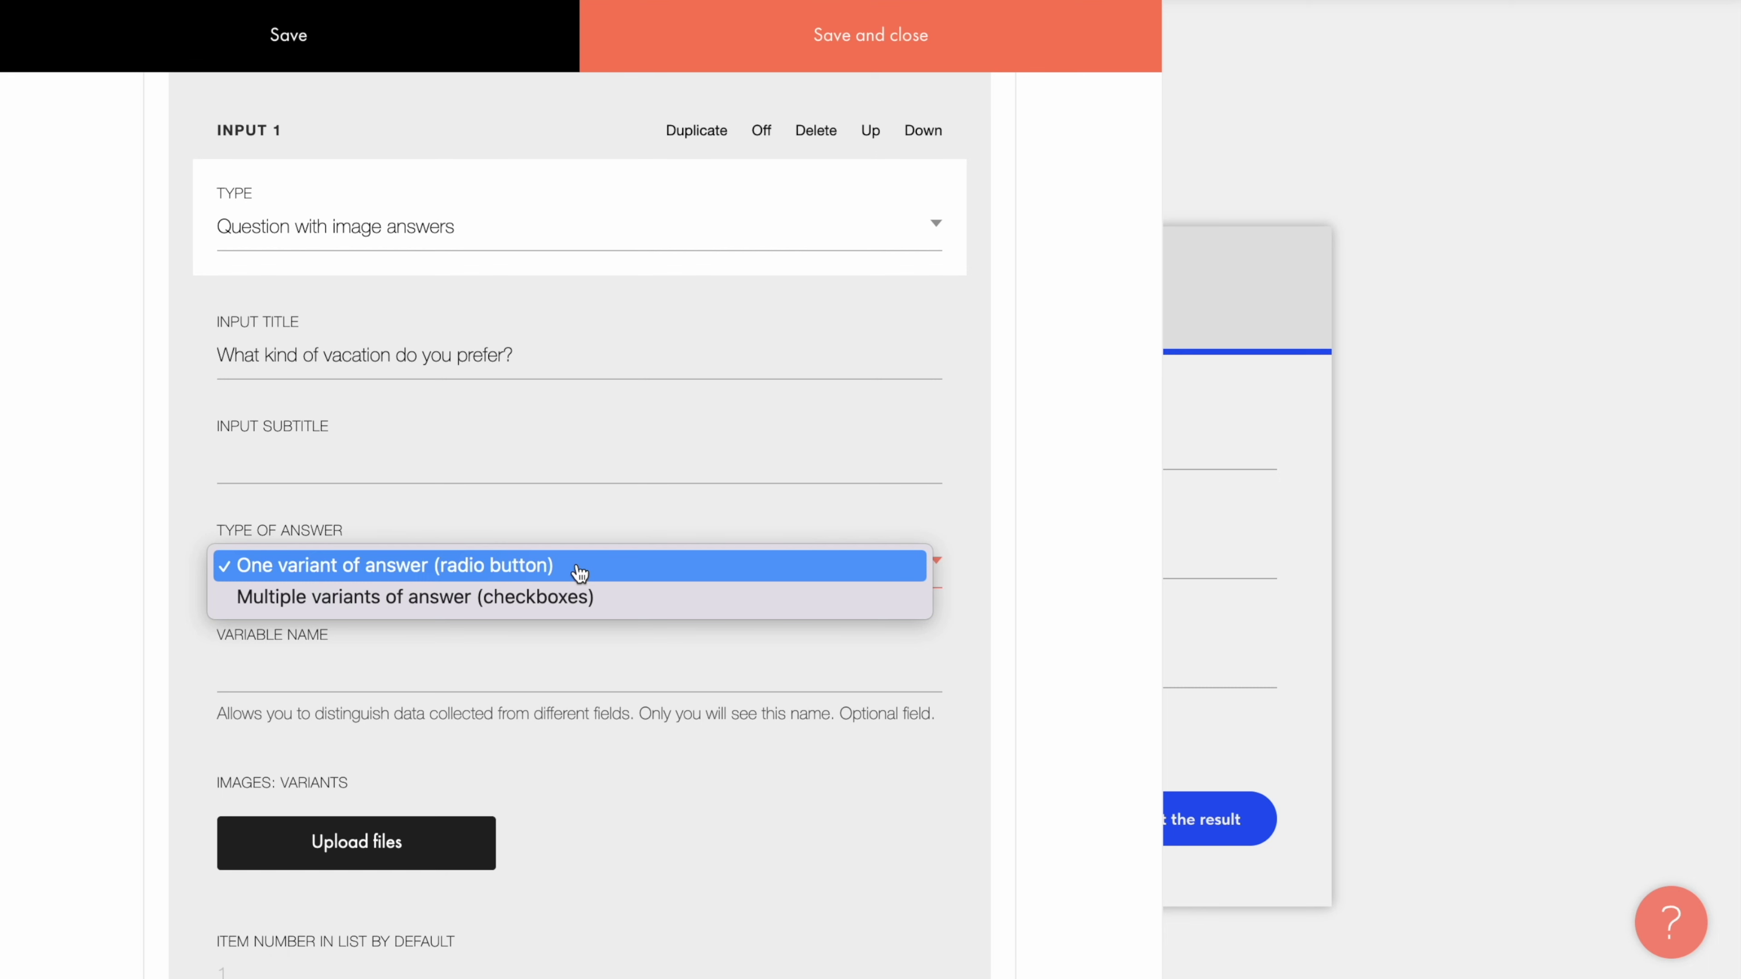
click(579, 568)
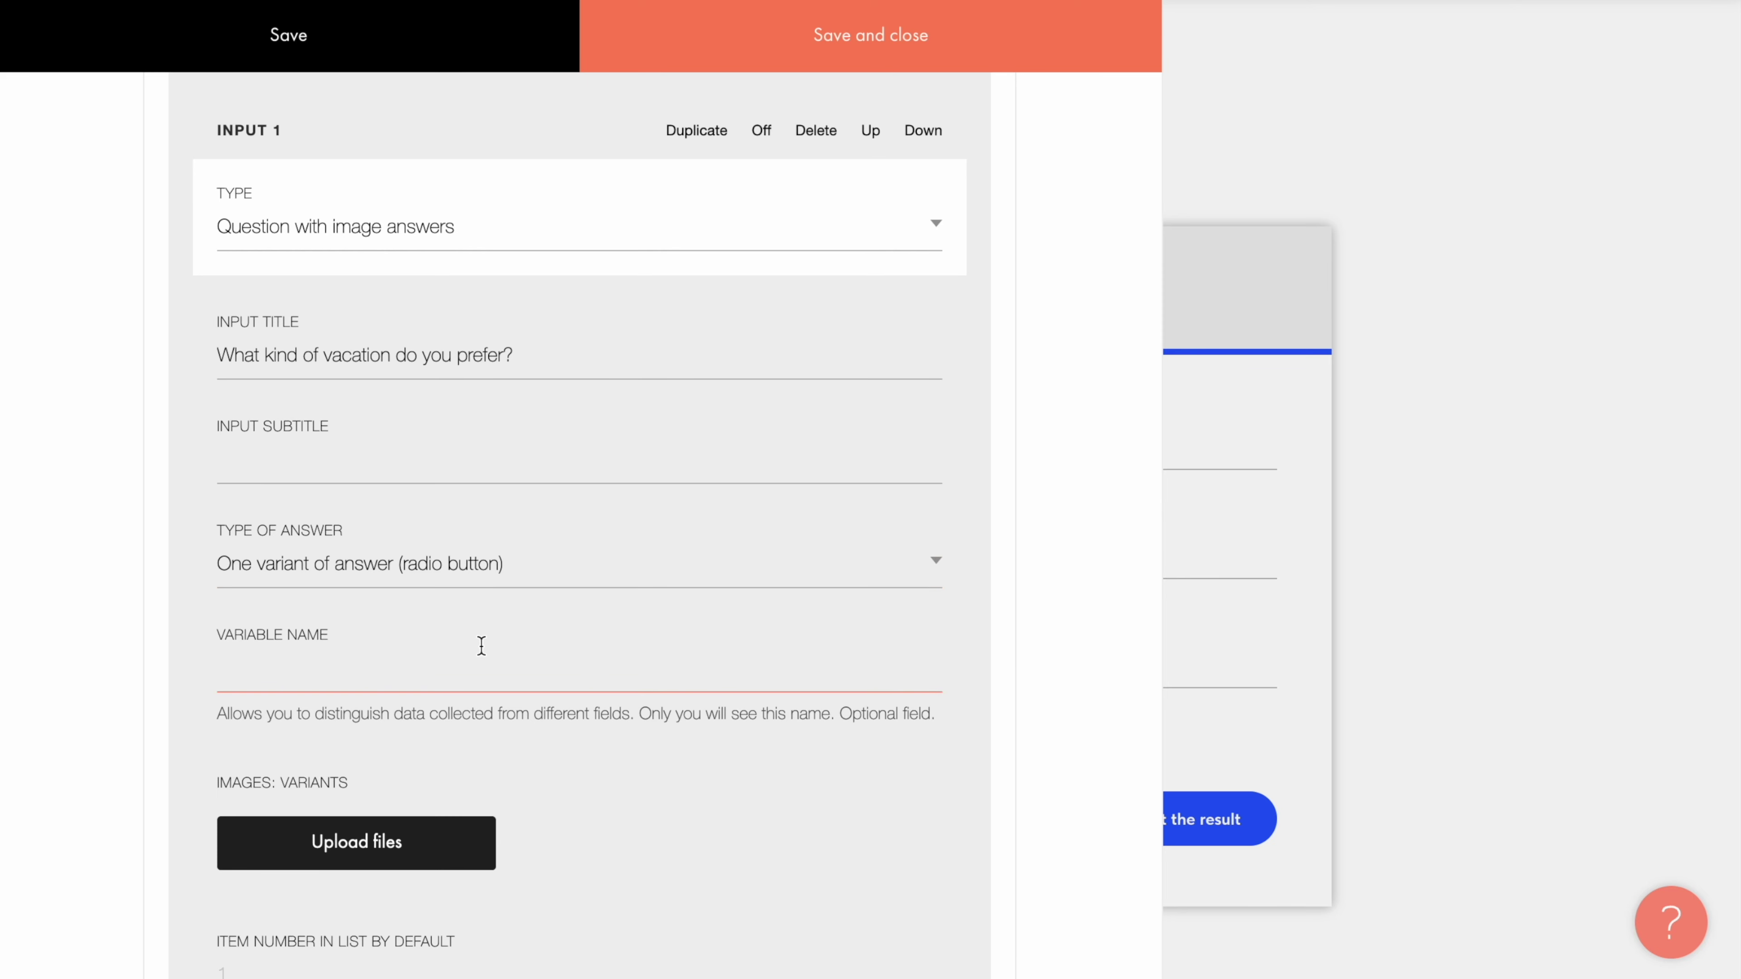
scroll(482, 645, down, 4)
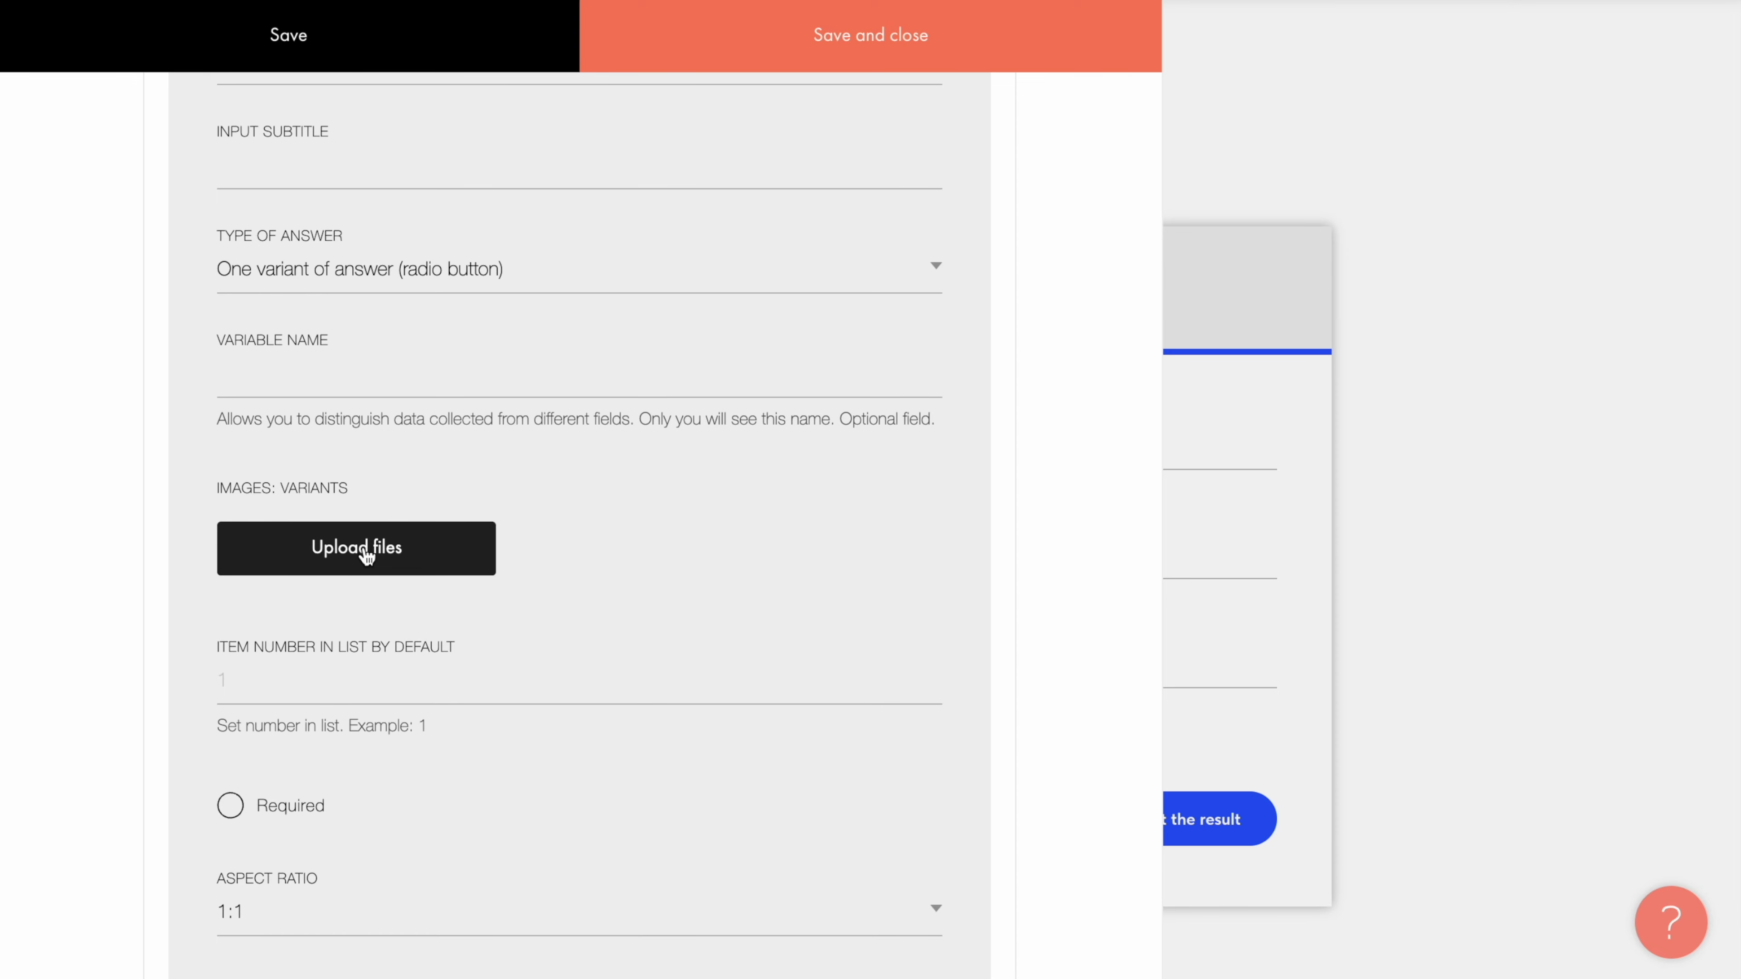
click(366, 554)
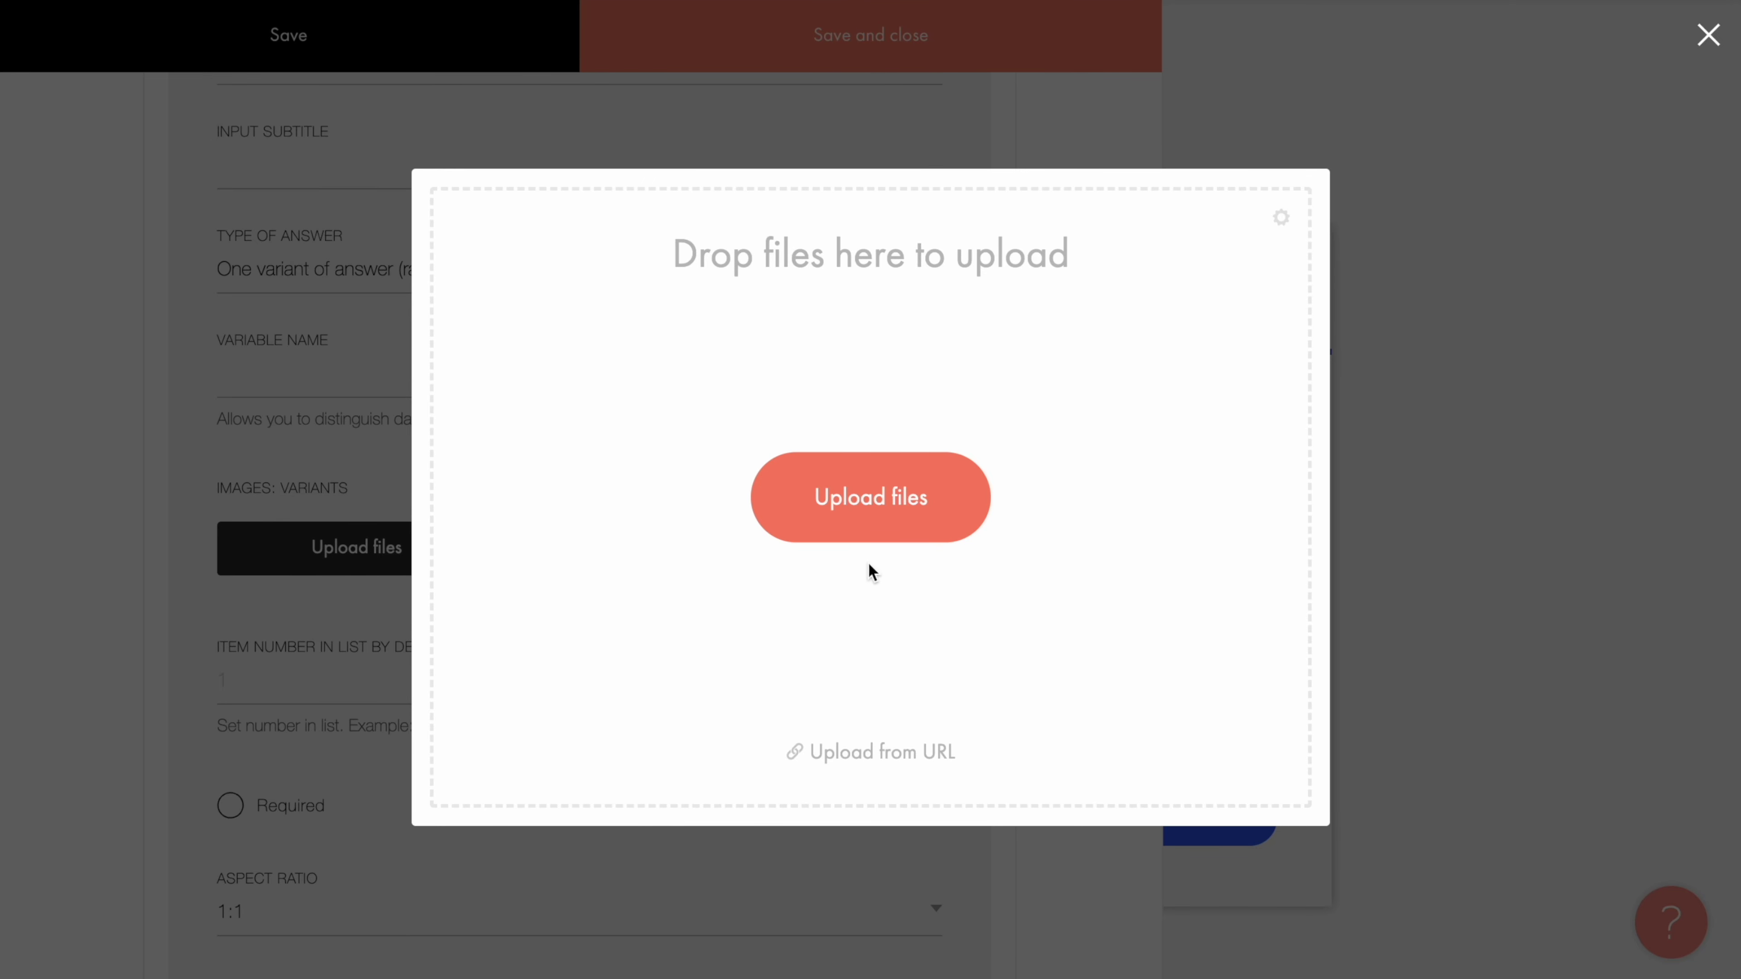
Step: Upload img1–img4.jpeg from the Travel agency folder as the question's answer images
click(867, 513)
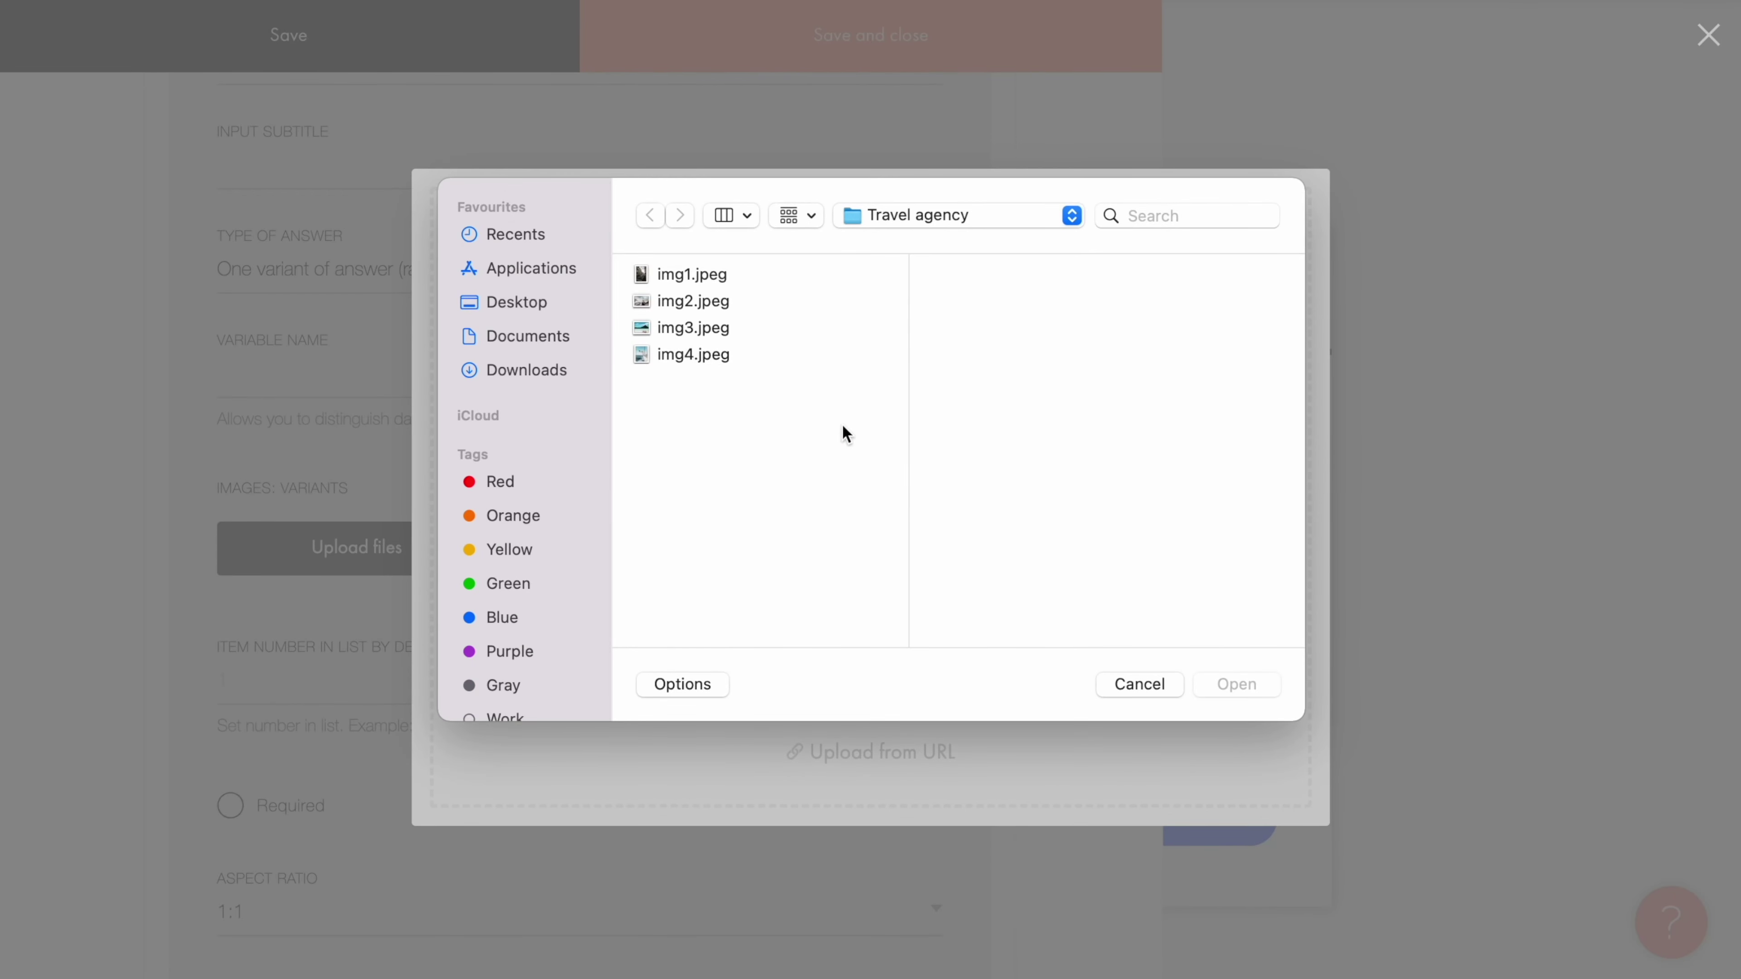
drag(695, 278, 697, 371)
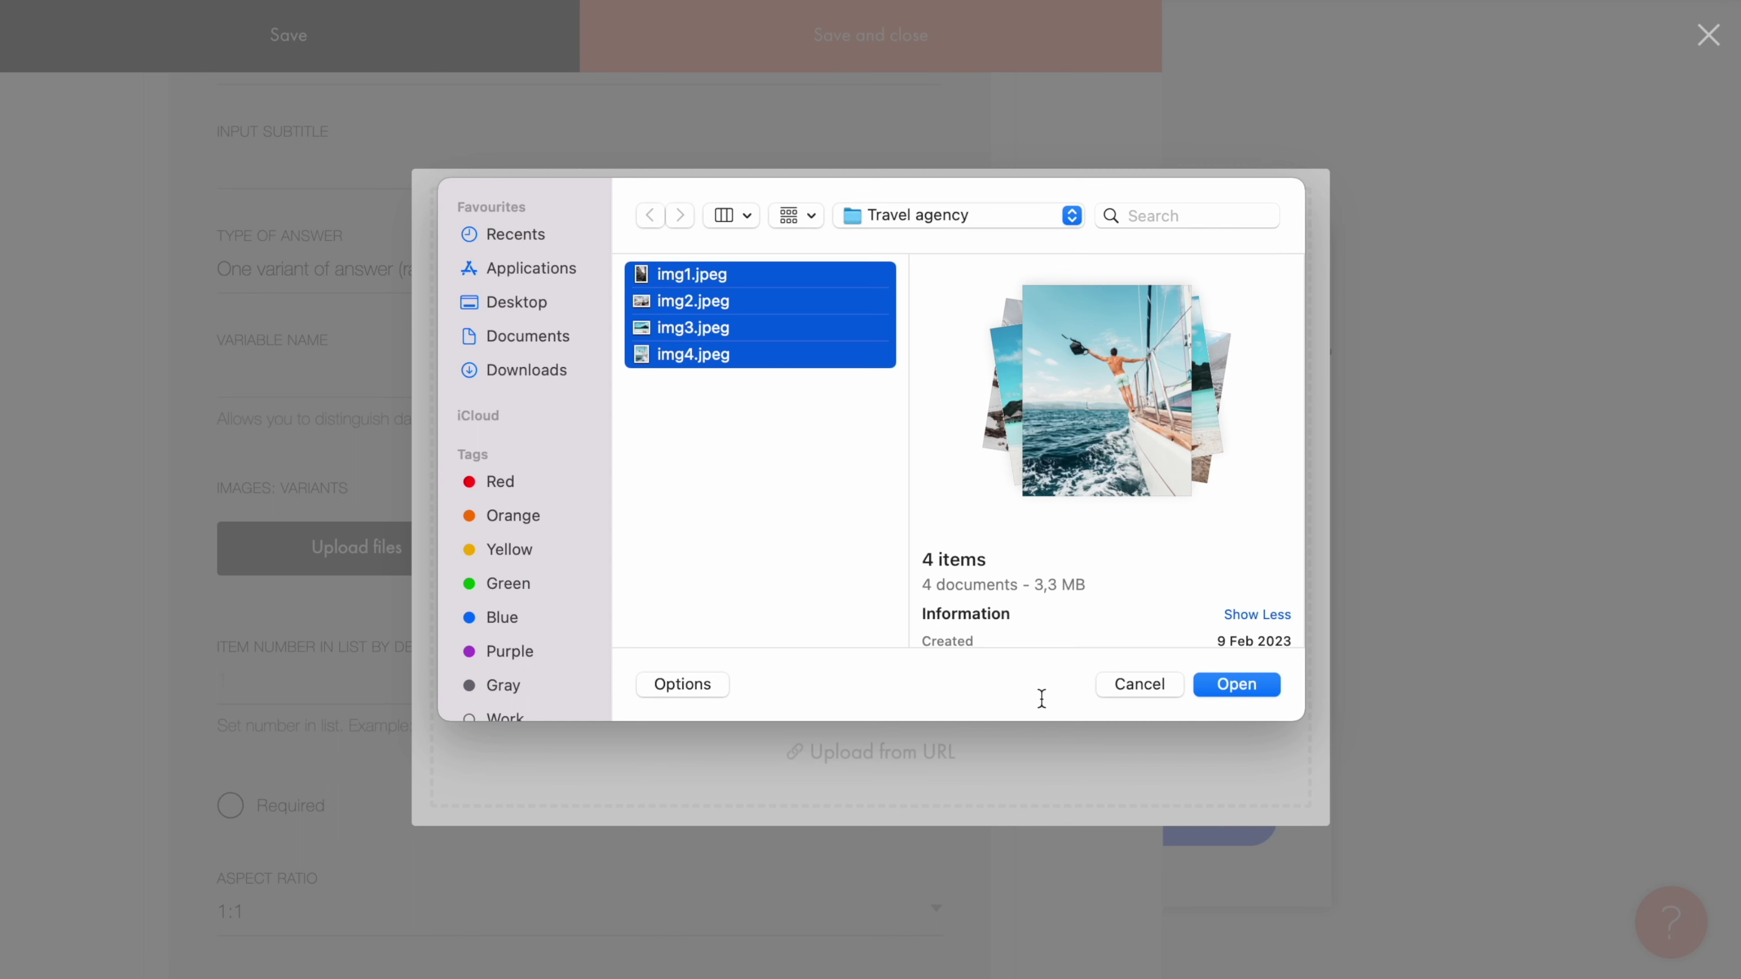
click(1237, 684)
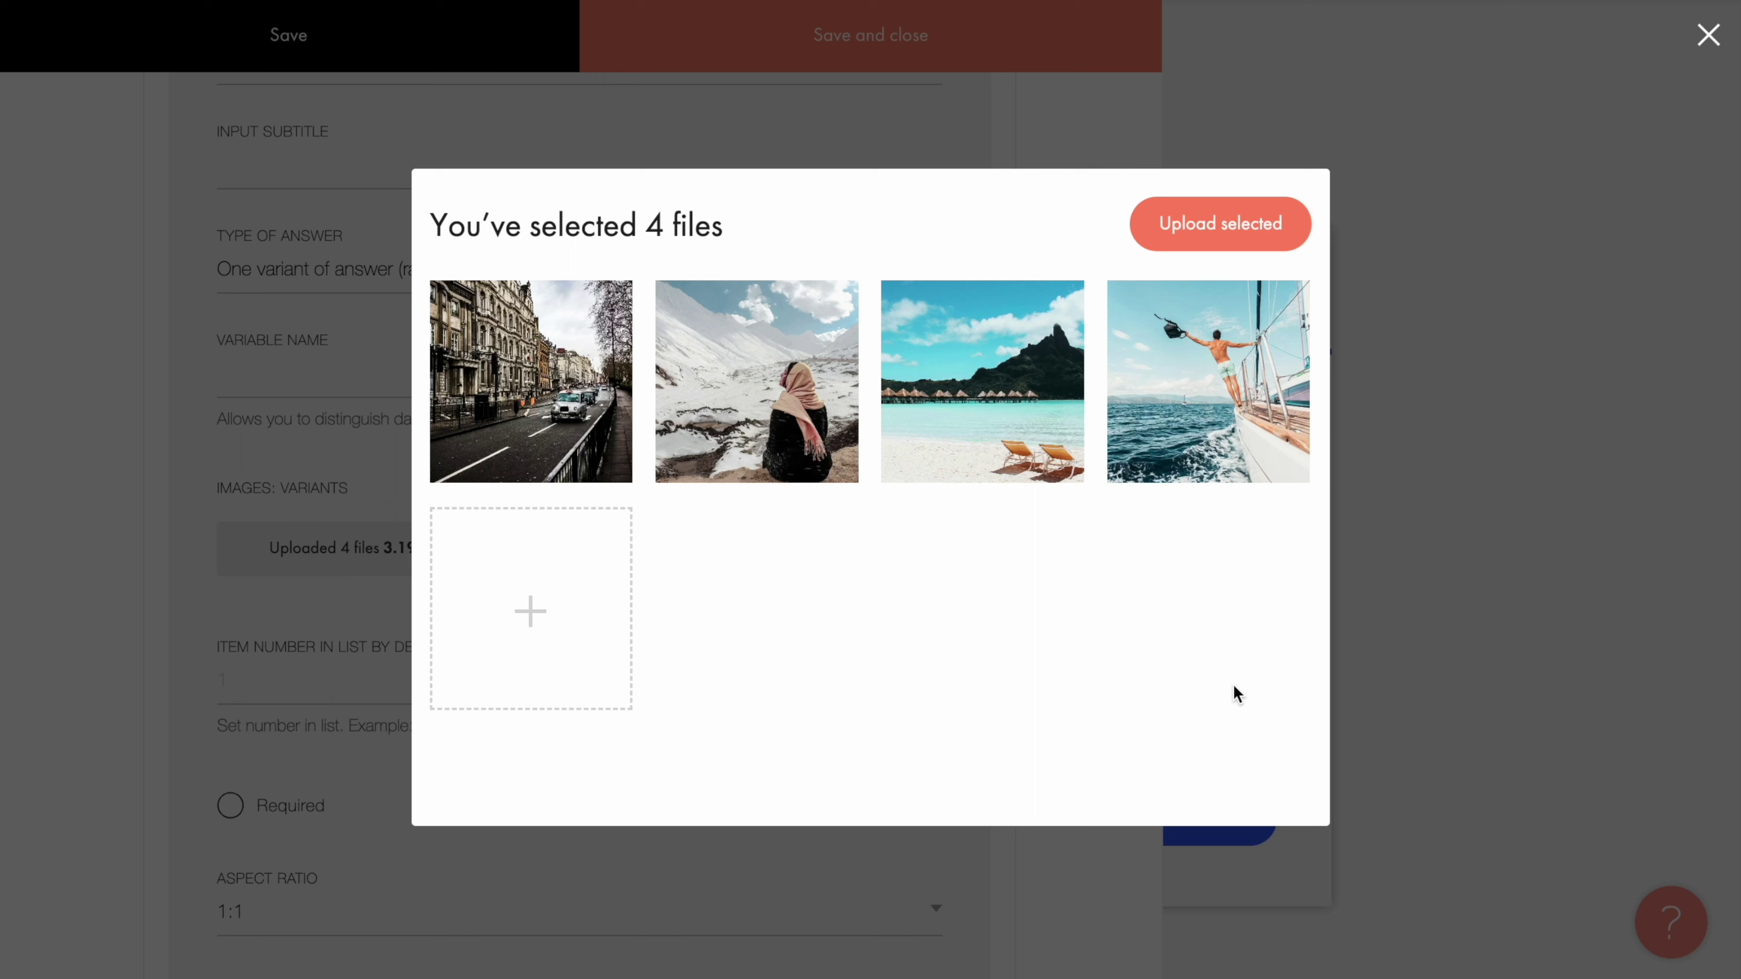
click(1249, 225)
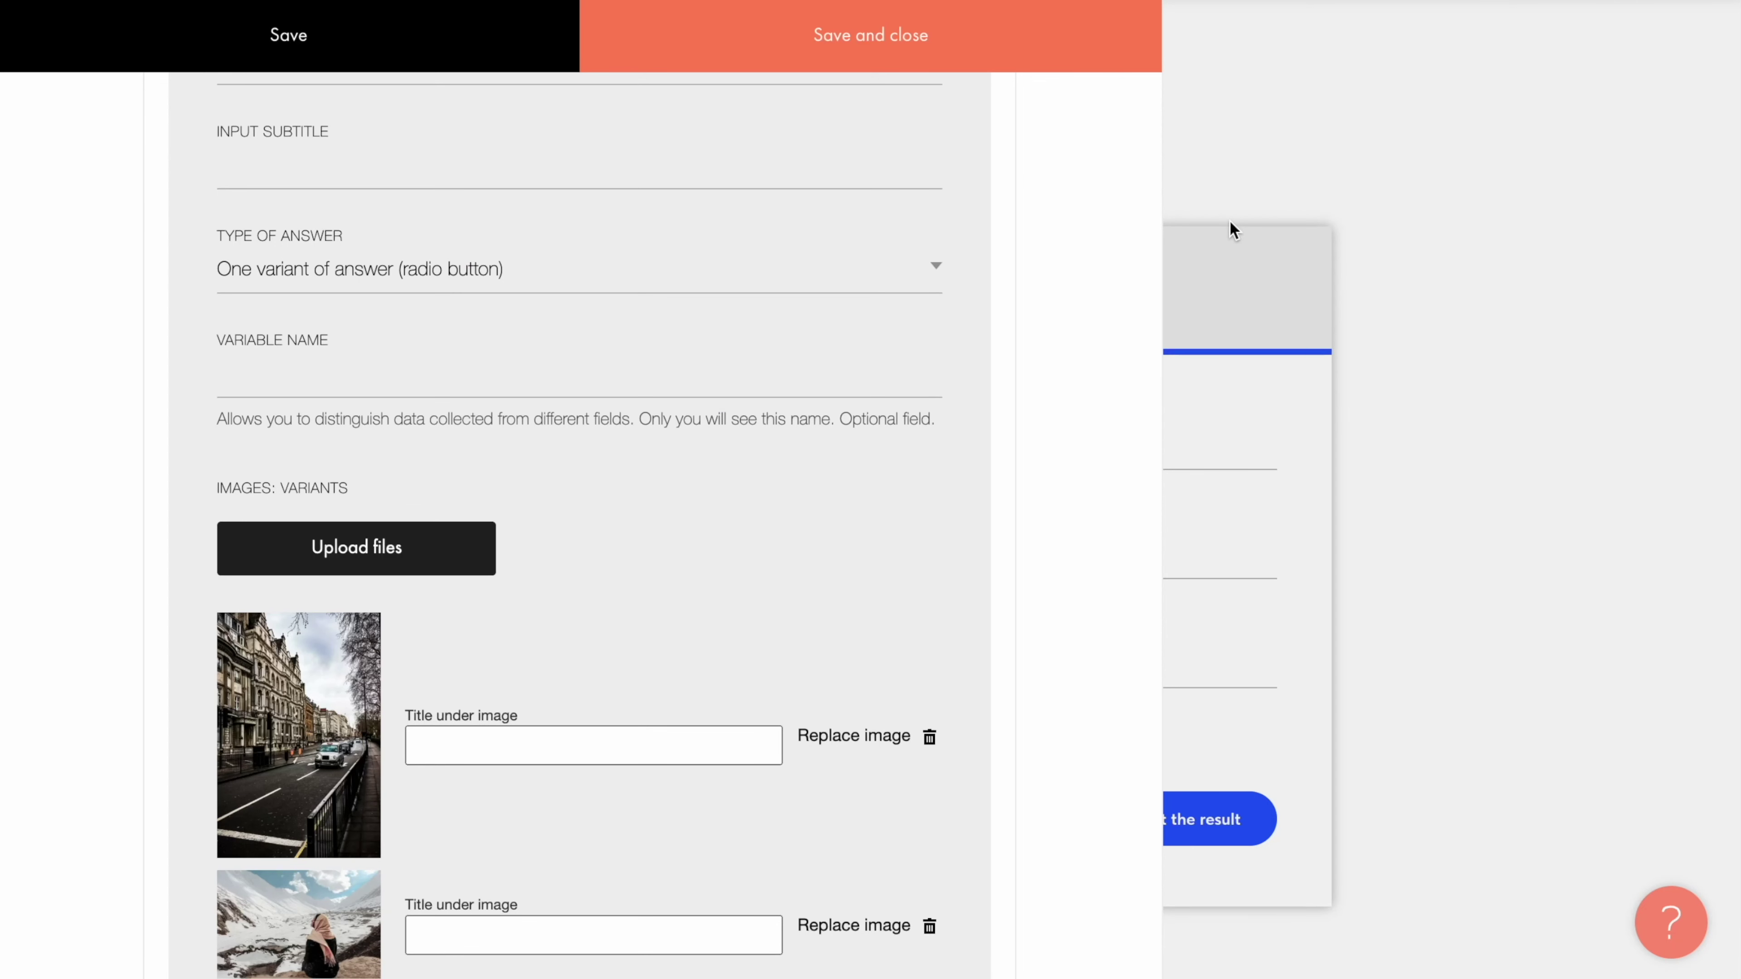
Step: Keep the answer images' aspect ratio at 1:1
scroll(1084, 305, down, 7)
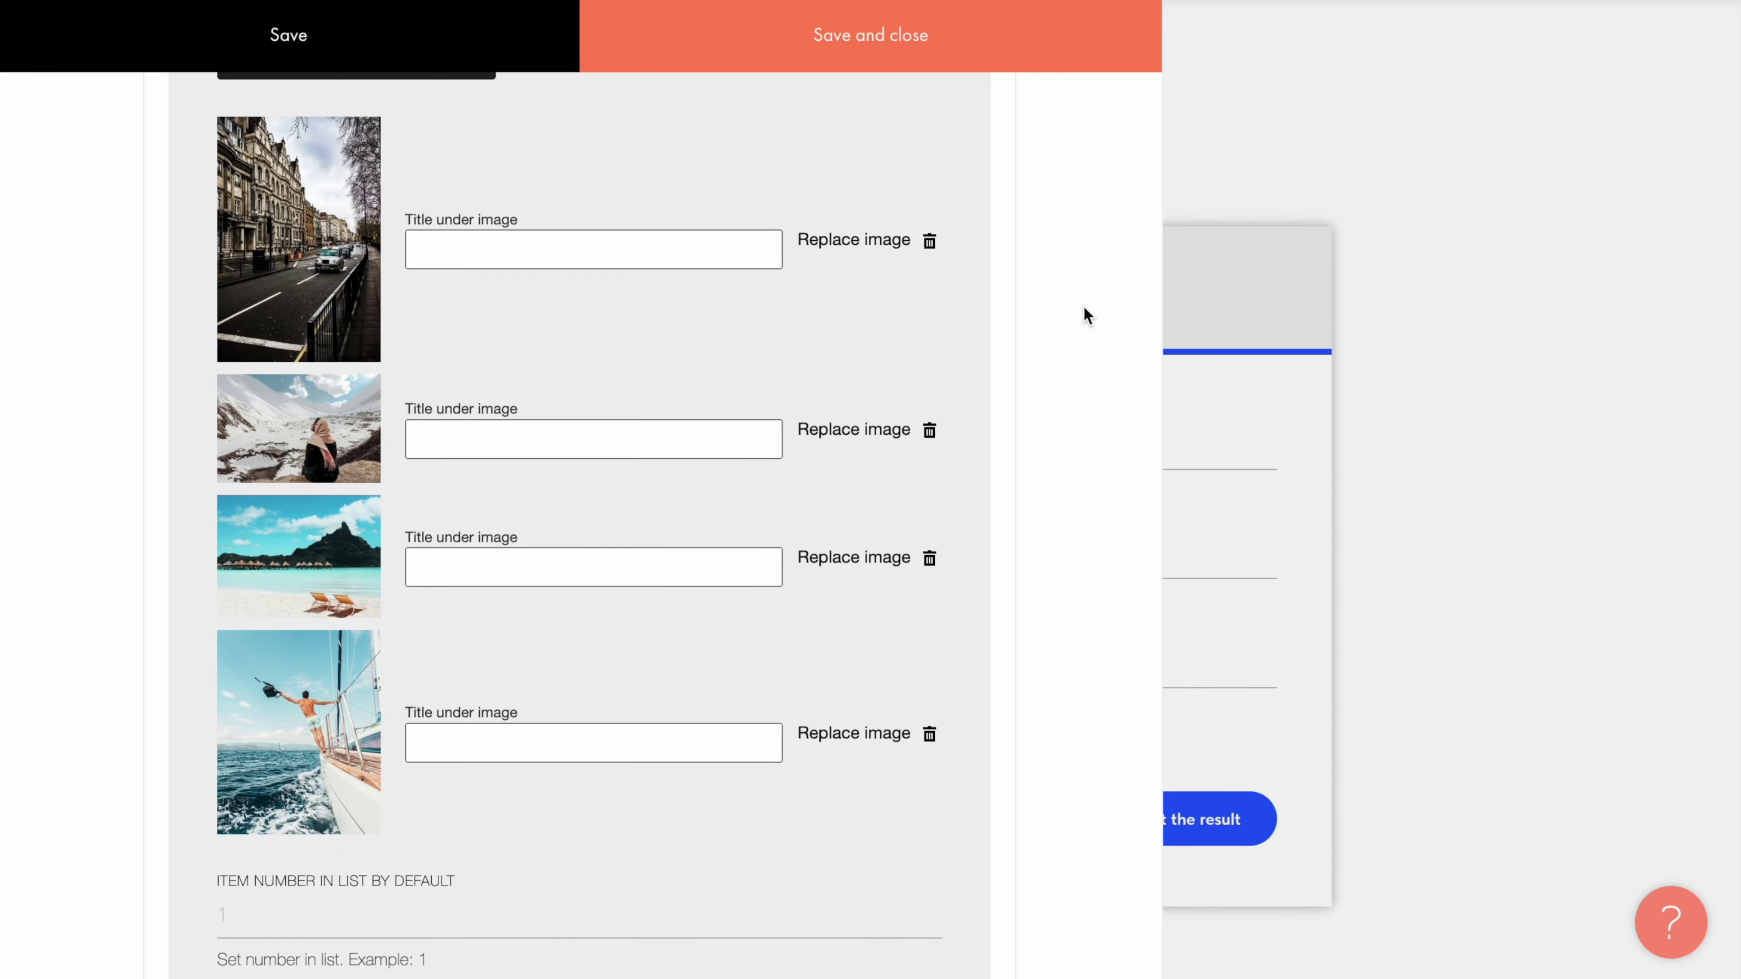
scroll(1083, 304, down, 5)
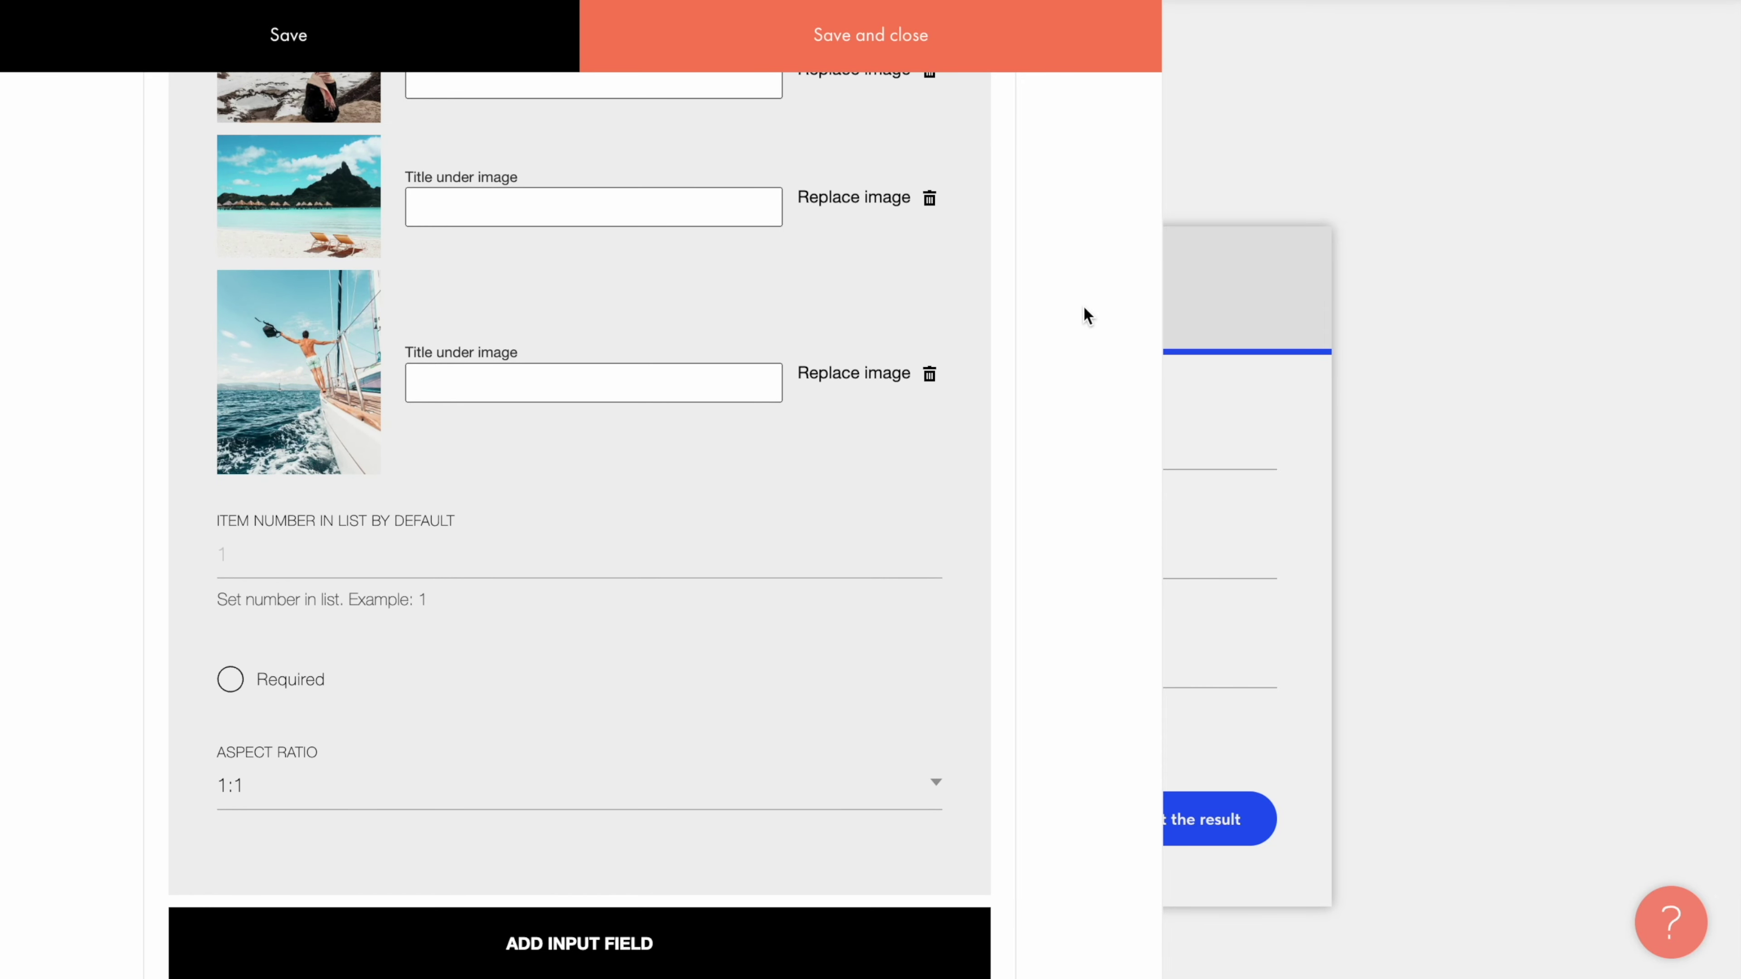
click(946, 773)
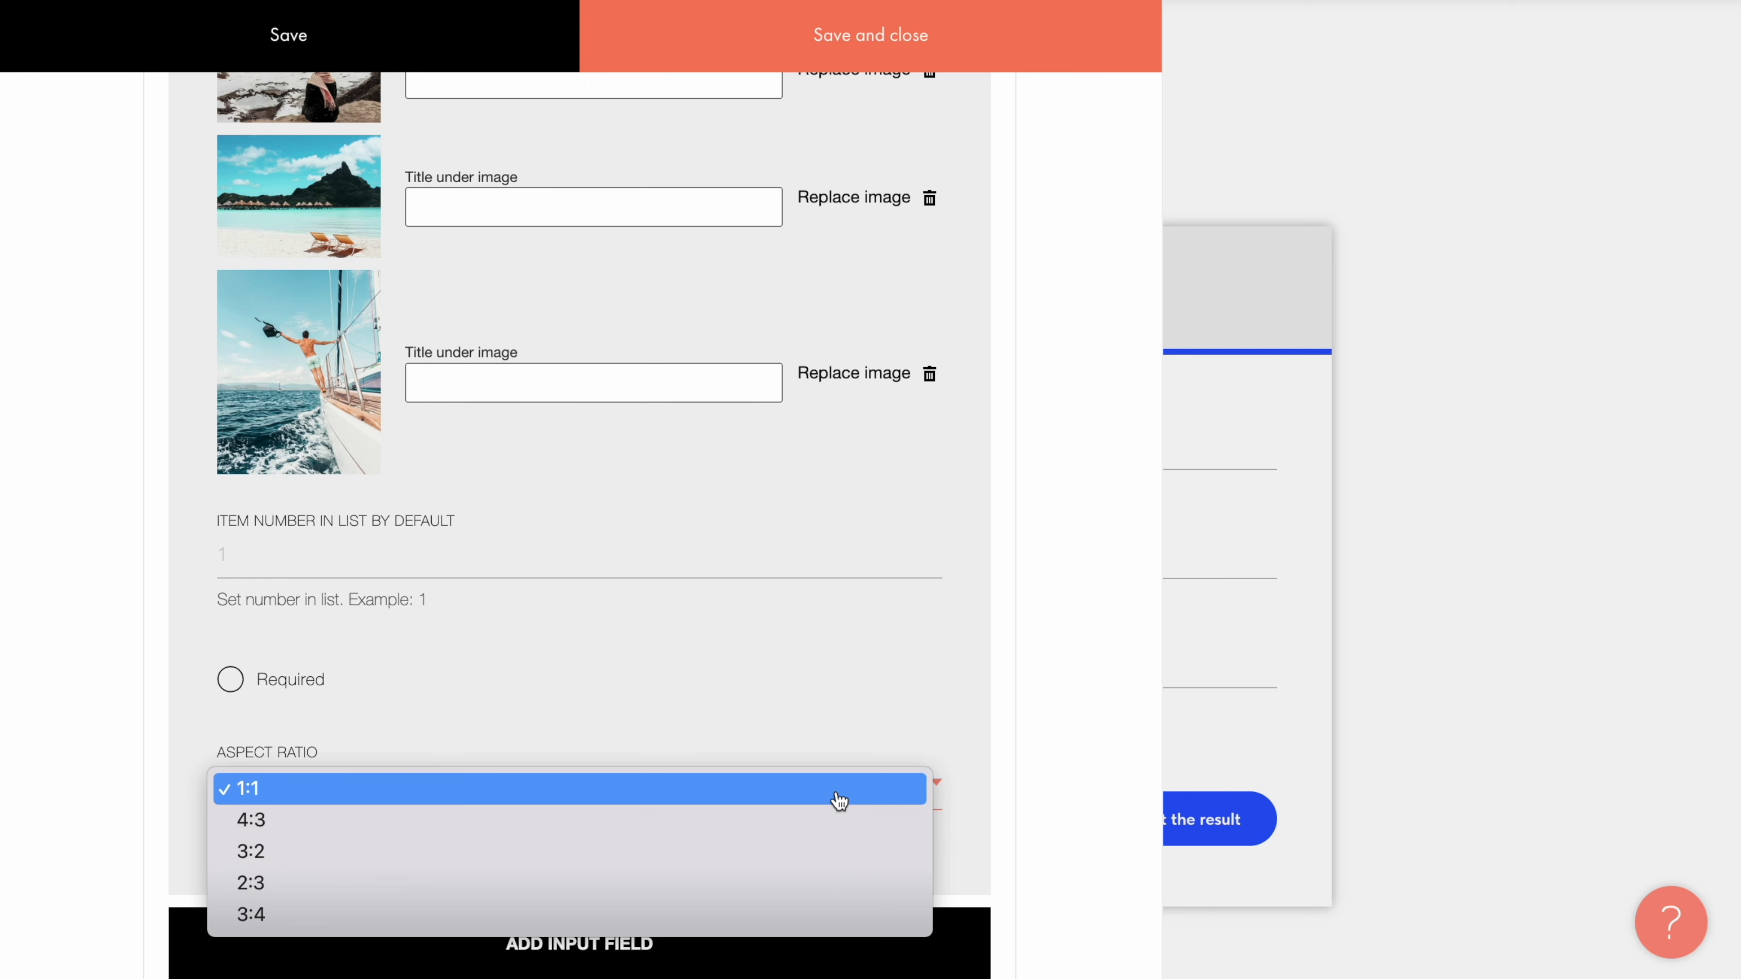
click(1080, 694)
scroll(1082, 693, up, 5)
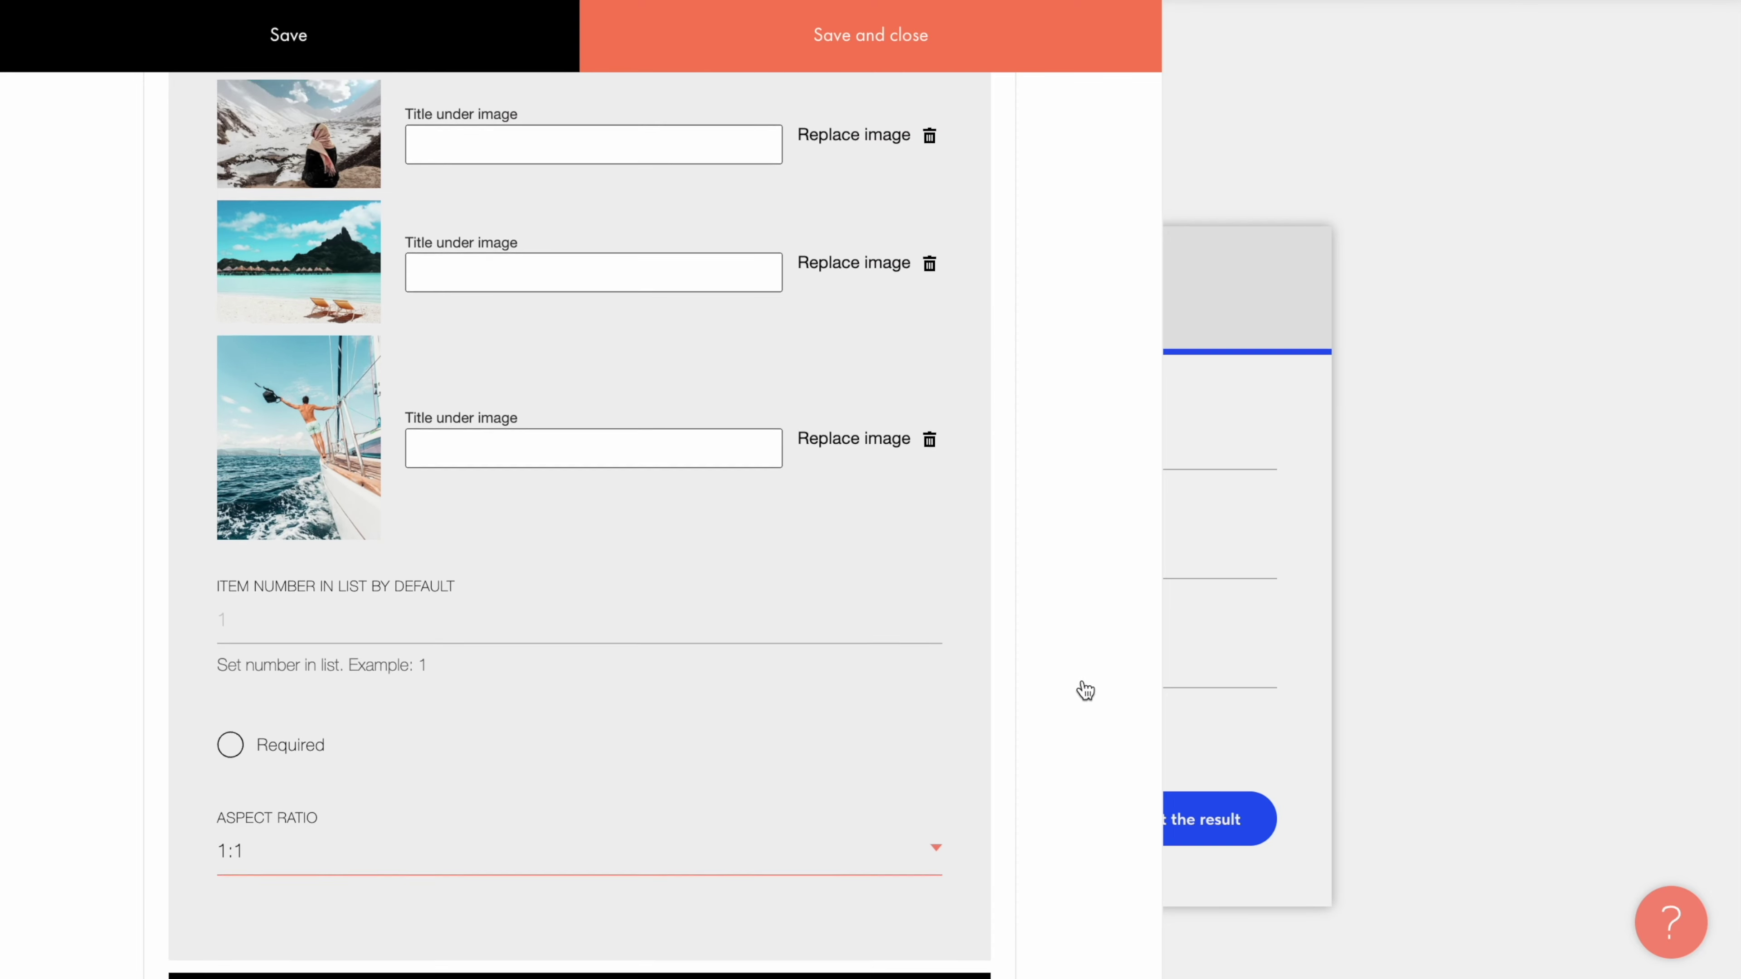
scroll(1085, 691, up, 1)
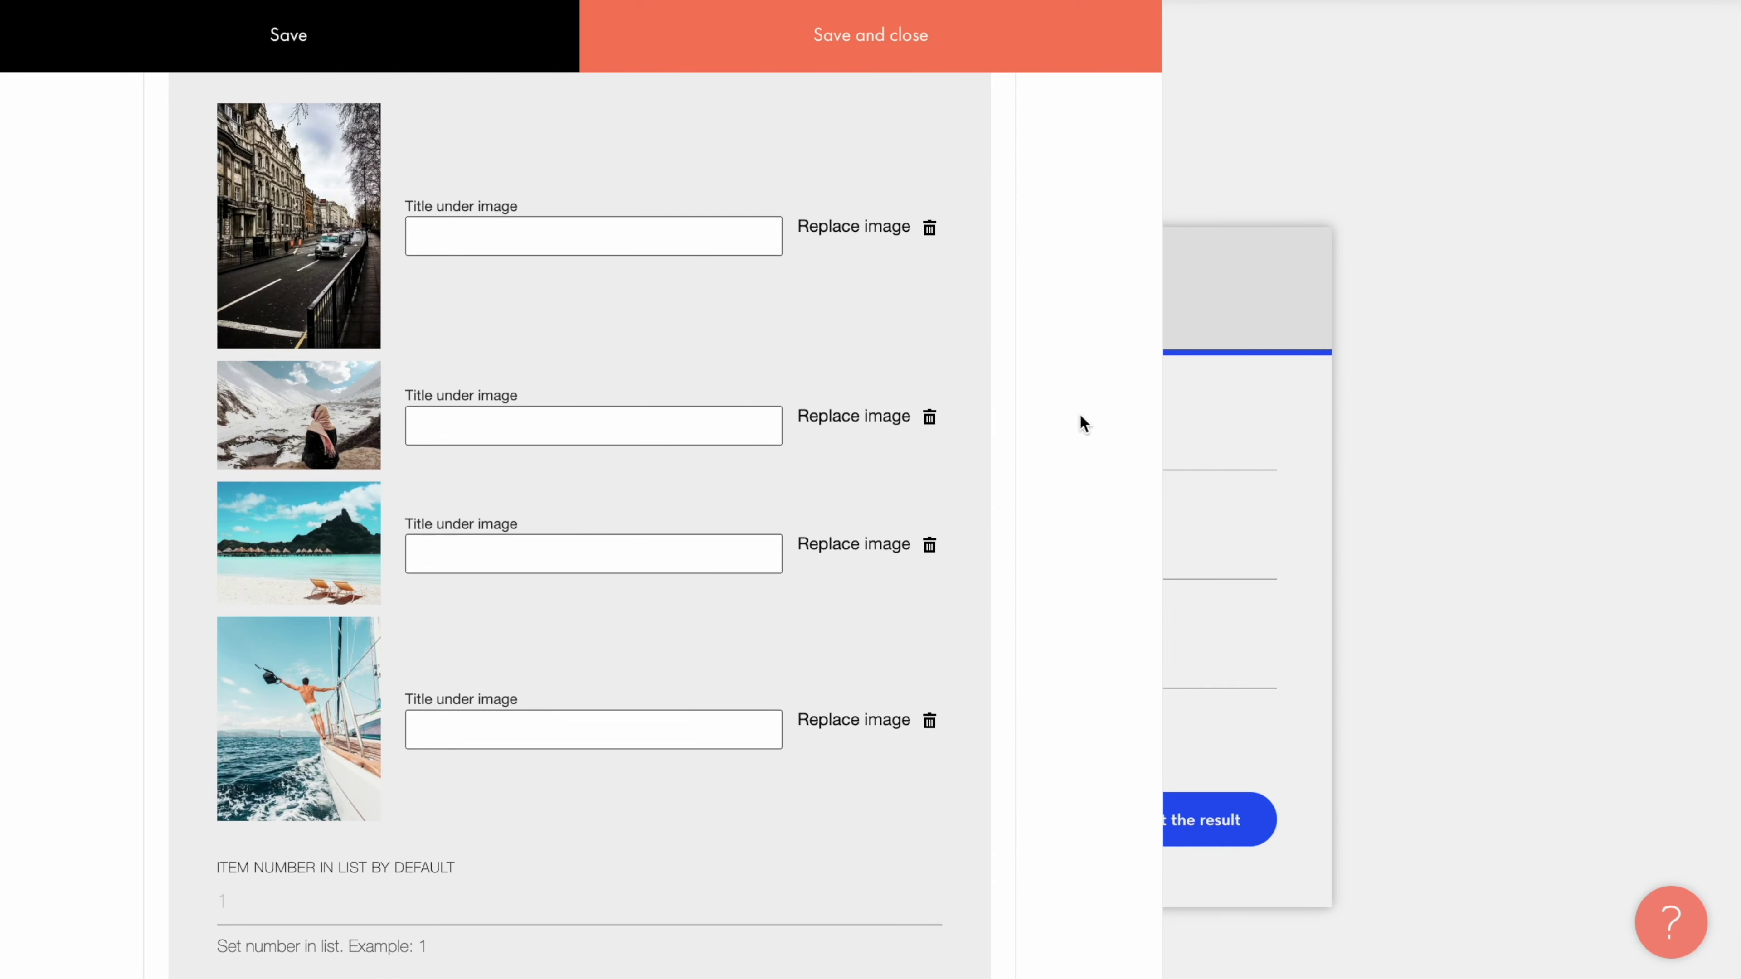
Step: Title the images City Vacation, Mountain Camping, Beach Vacation and Cruise
click(713, 233)
text(City Vacation)
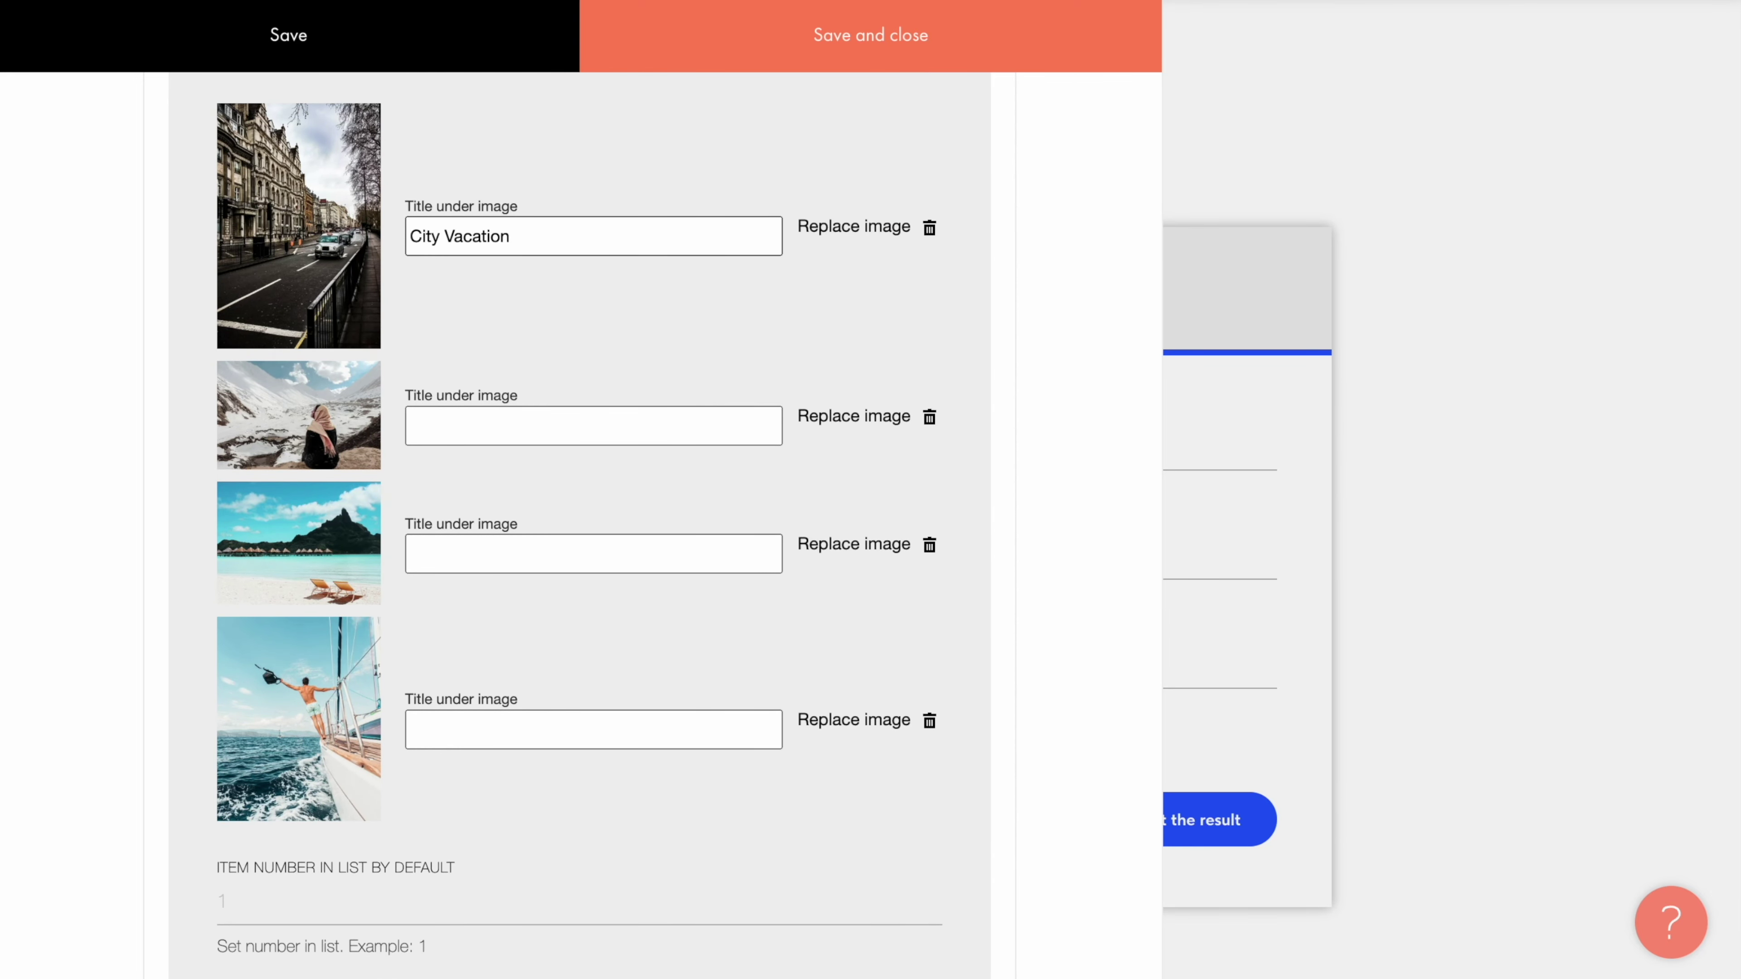
click(559, 426)
text(Mountain Camping)
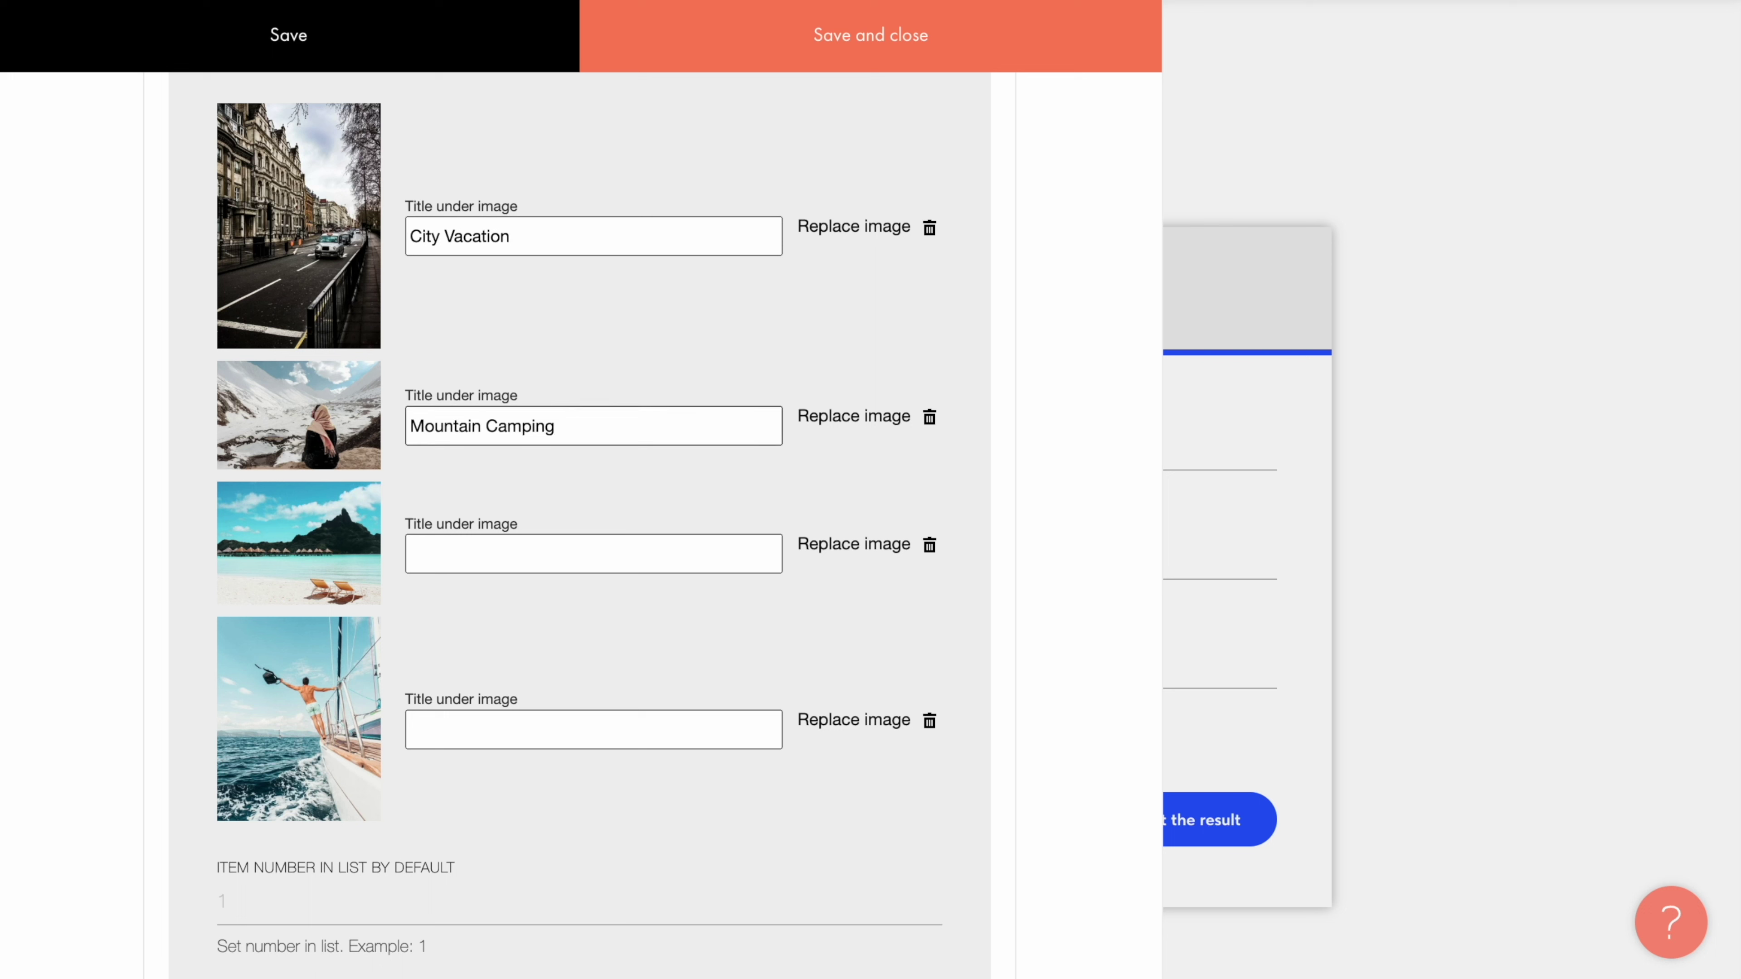
click(559, 552)
text(Beach Vacation)
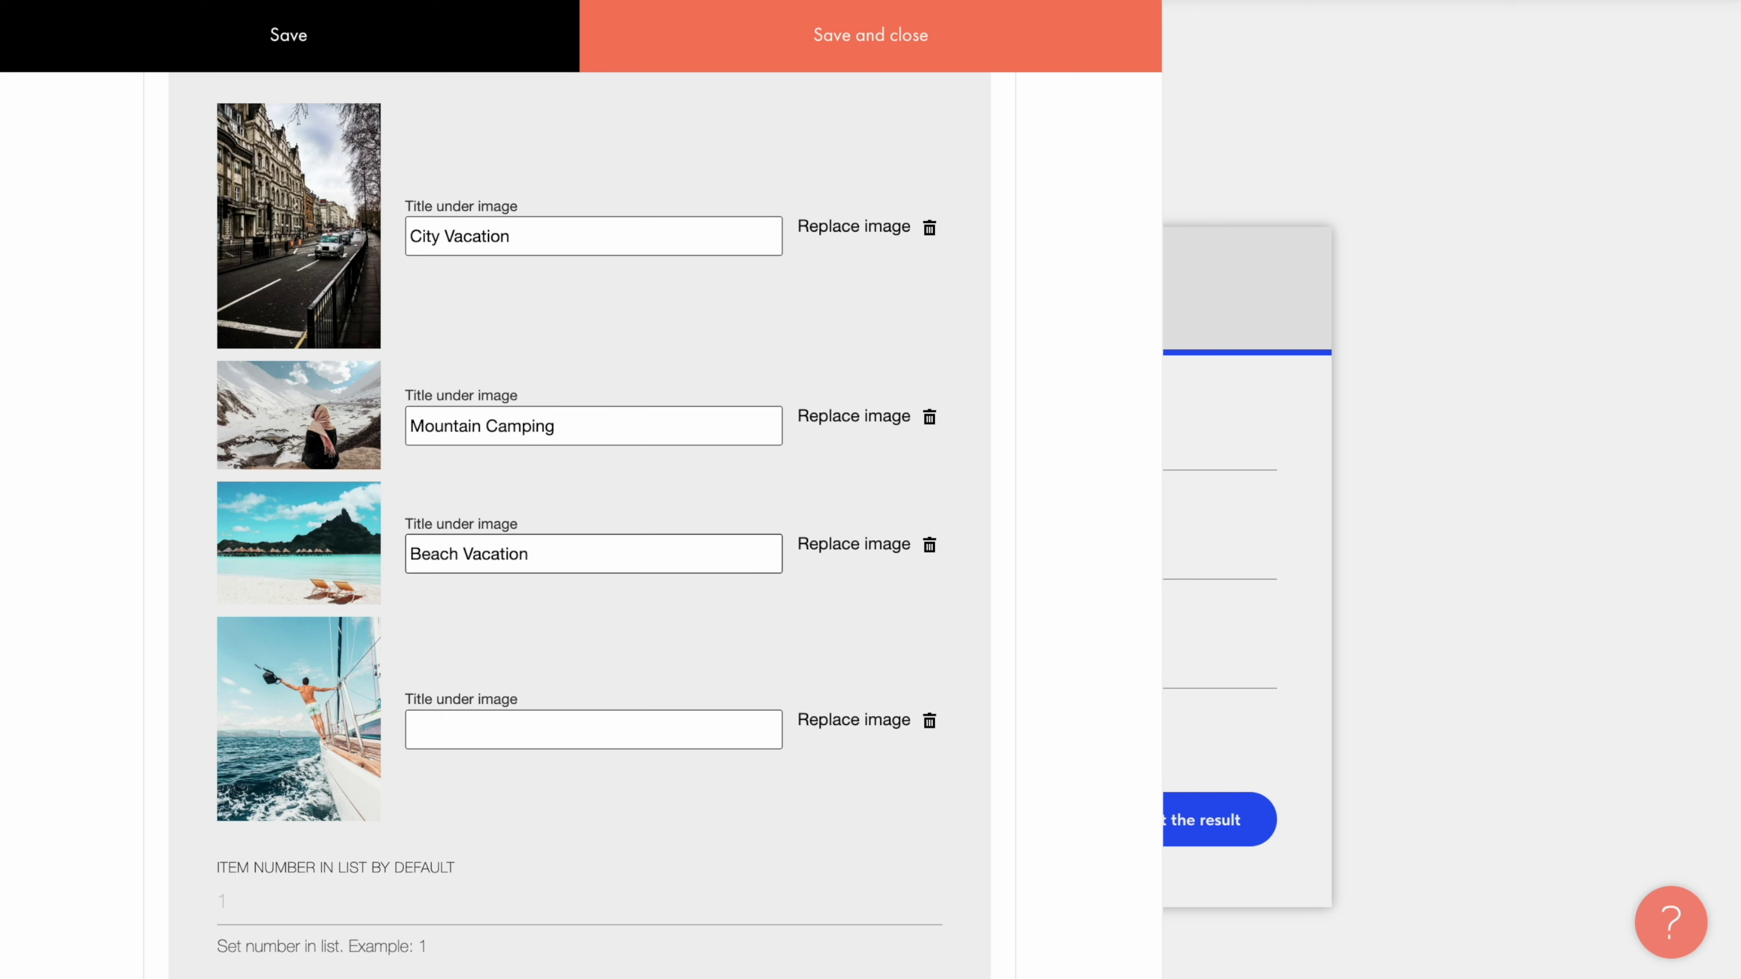
click(551, 725)
text(Cruise)
scroll(569, 827, up, 15)
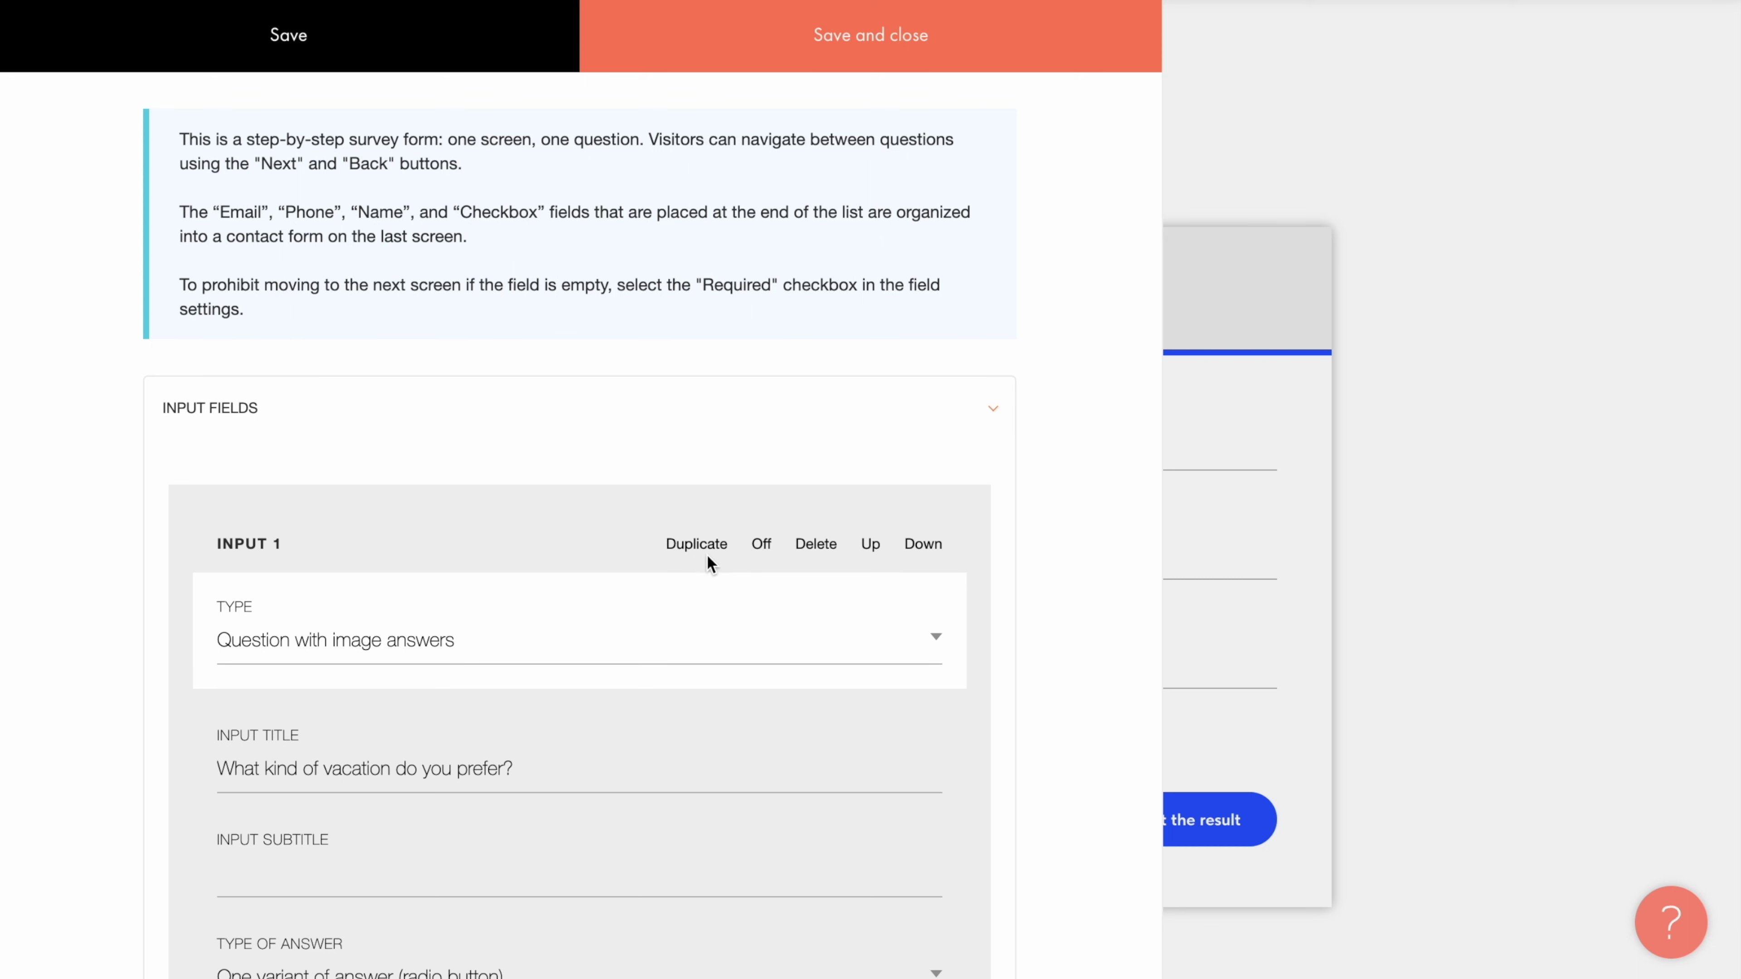
Step: Mark the vacation-type image question Required and add an empty second input field
click(762, 546)
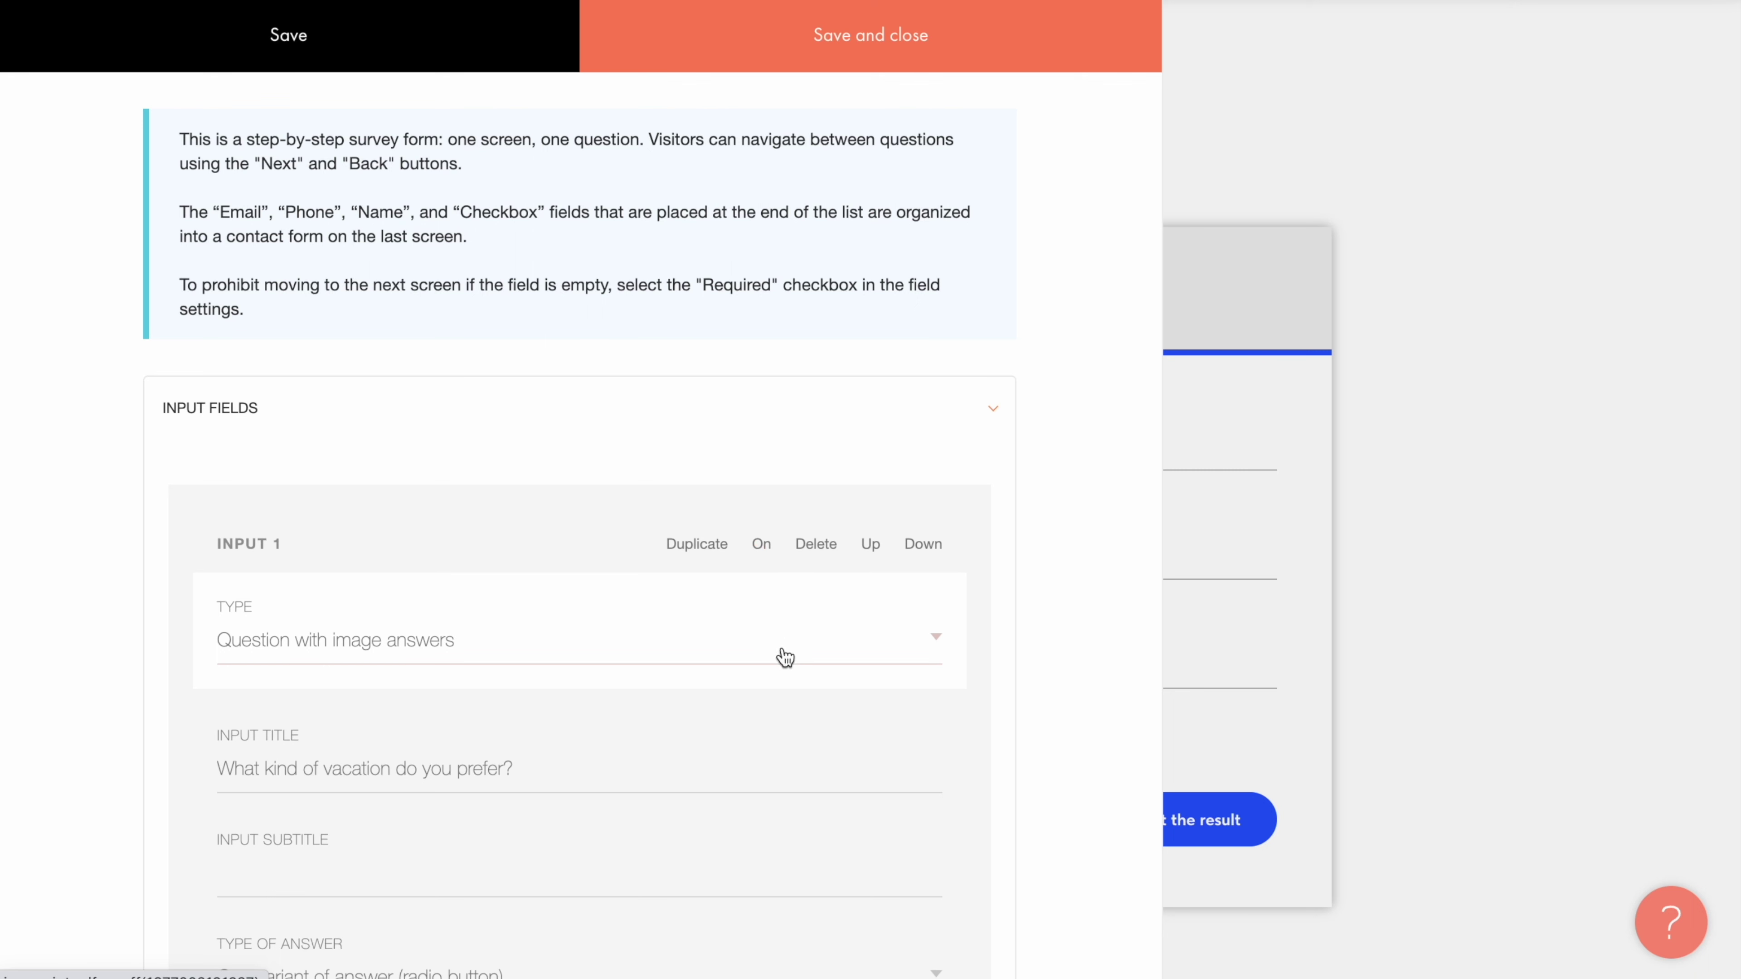
scroll(785, 746, down, 4)
scroll(787, 746, up, 4)
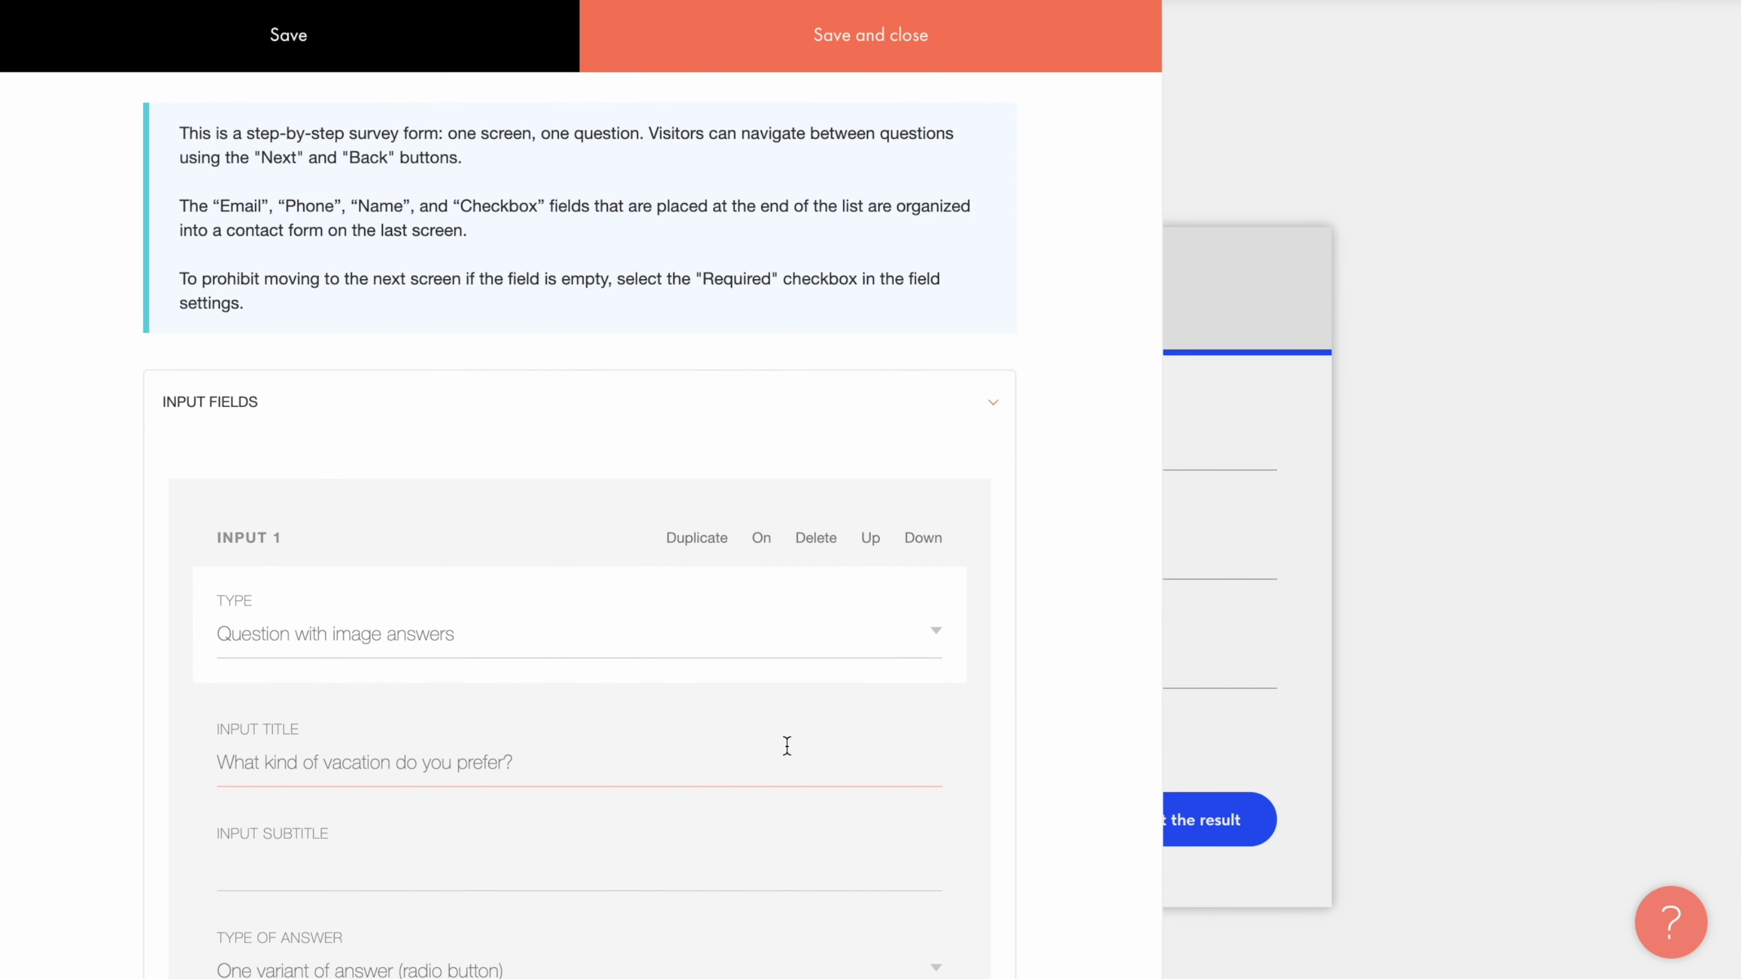
click(761, 539)
scroll(765, 547, down, 20)
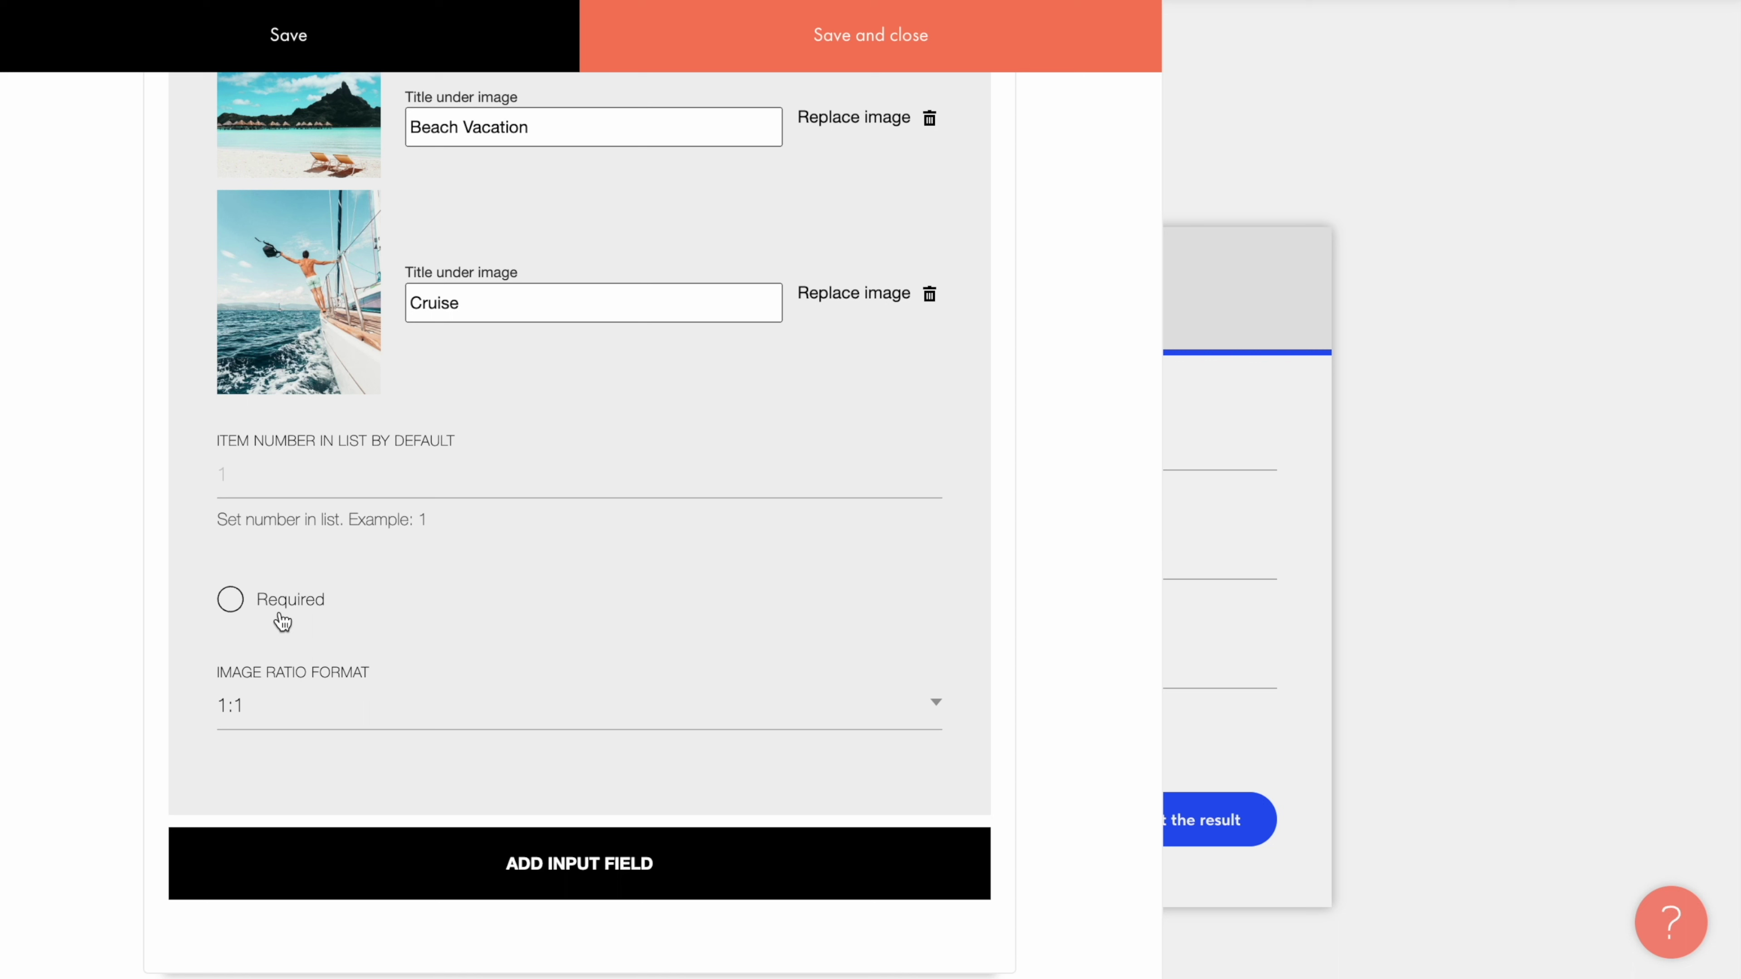
click(273, 608)
click(575, 872)
scroll(572, 872, down, 6)
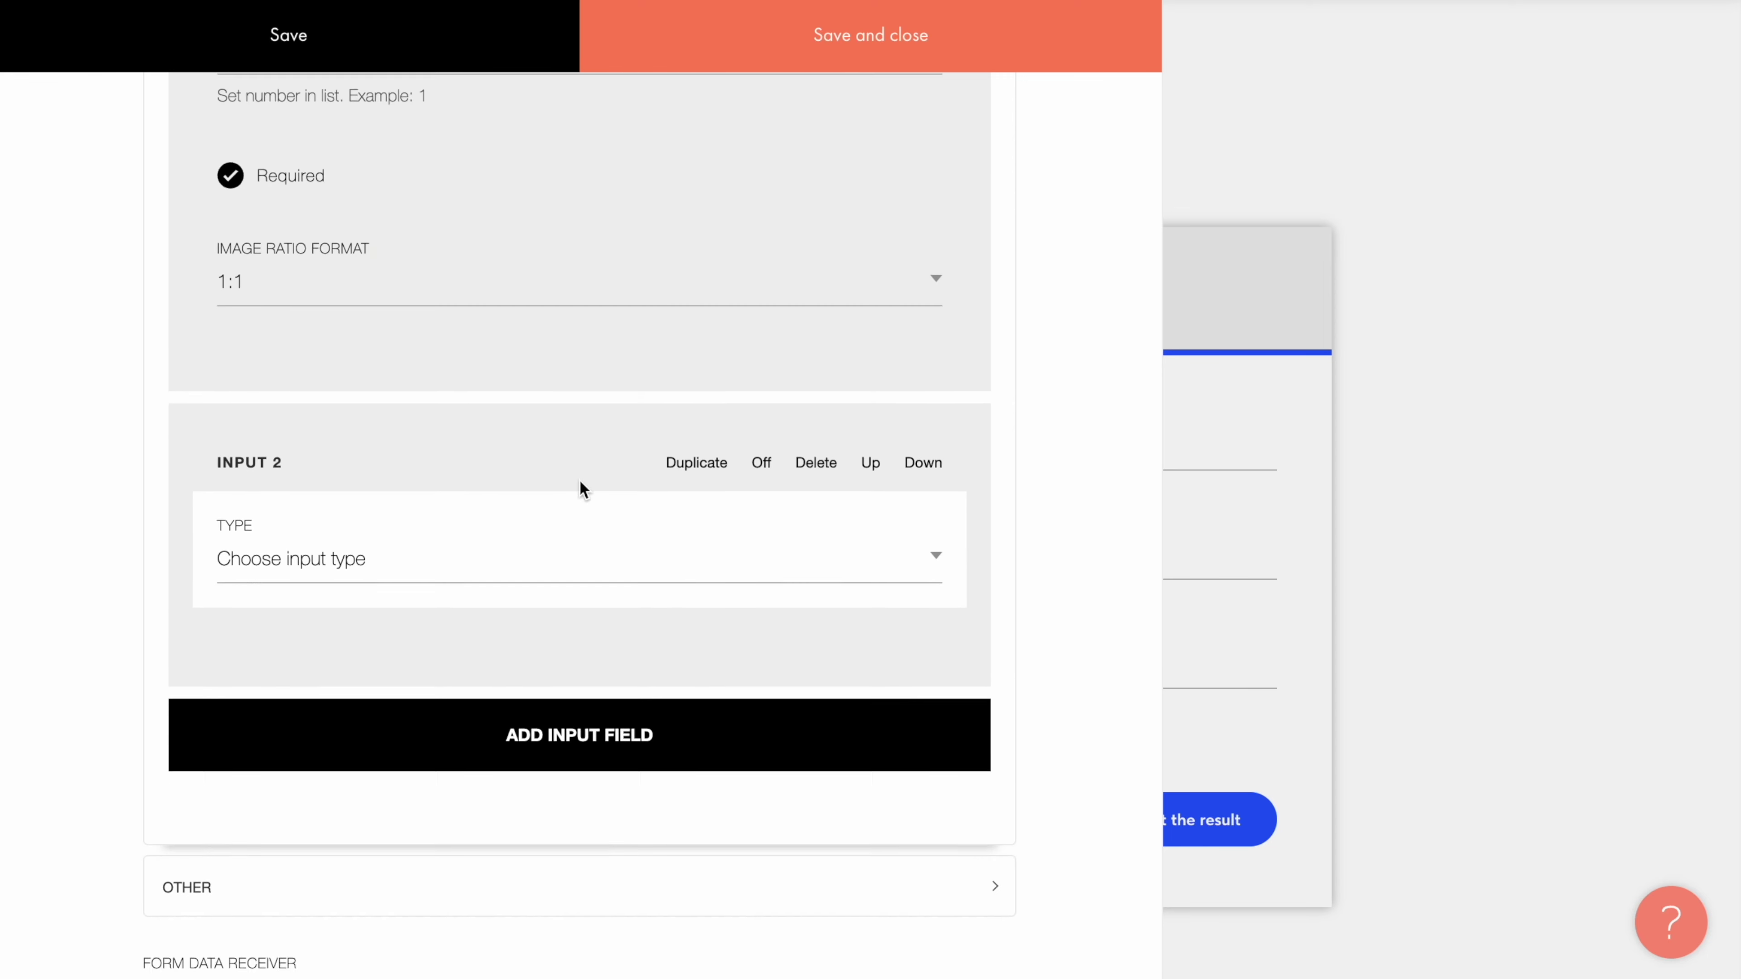
Step: Make Input 2 a question with answers titled 'How long is your vacation?', from 'Just one weekend' to 'More than a month'
scroll(581, 488, down, 5)
click(614, 237)
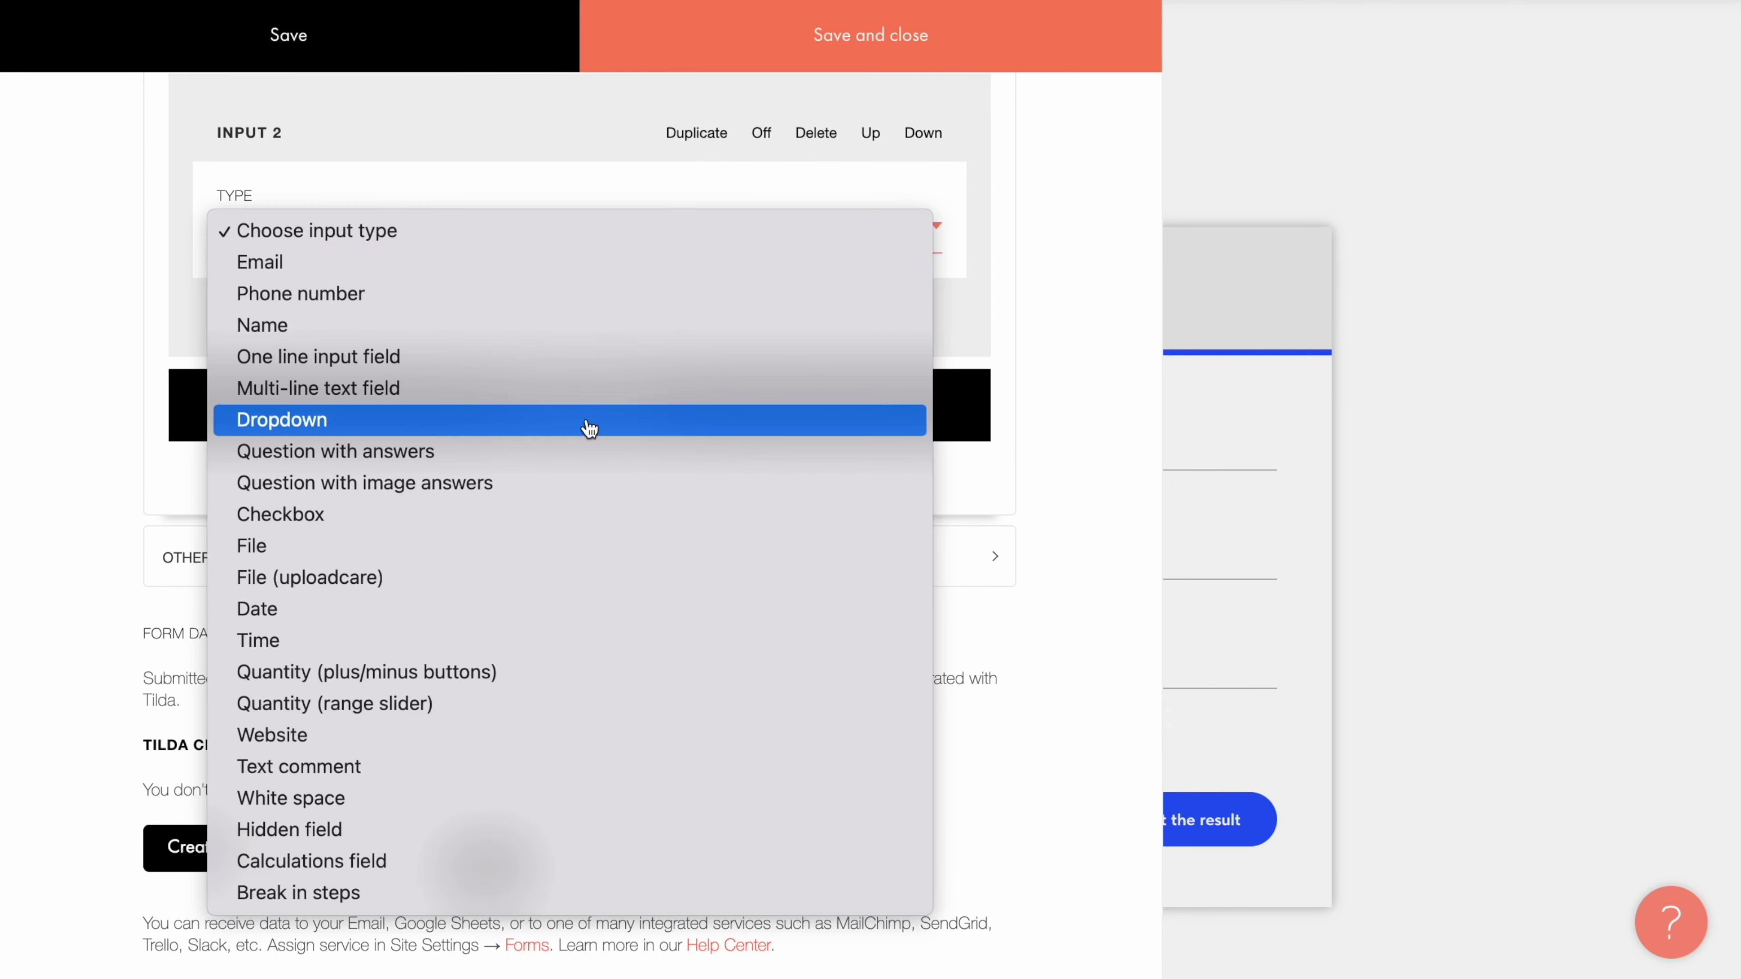
click(579, 451)
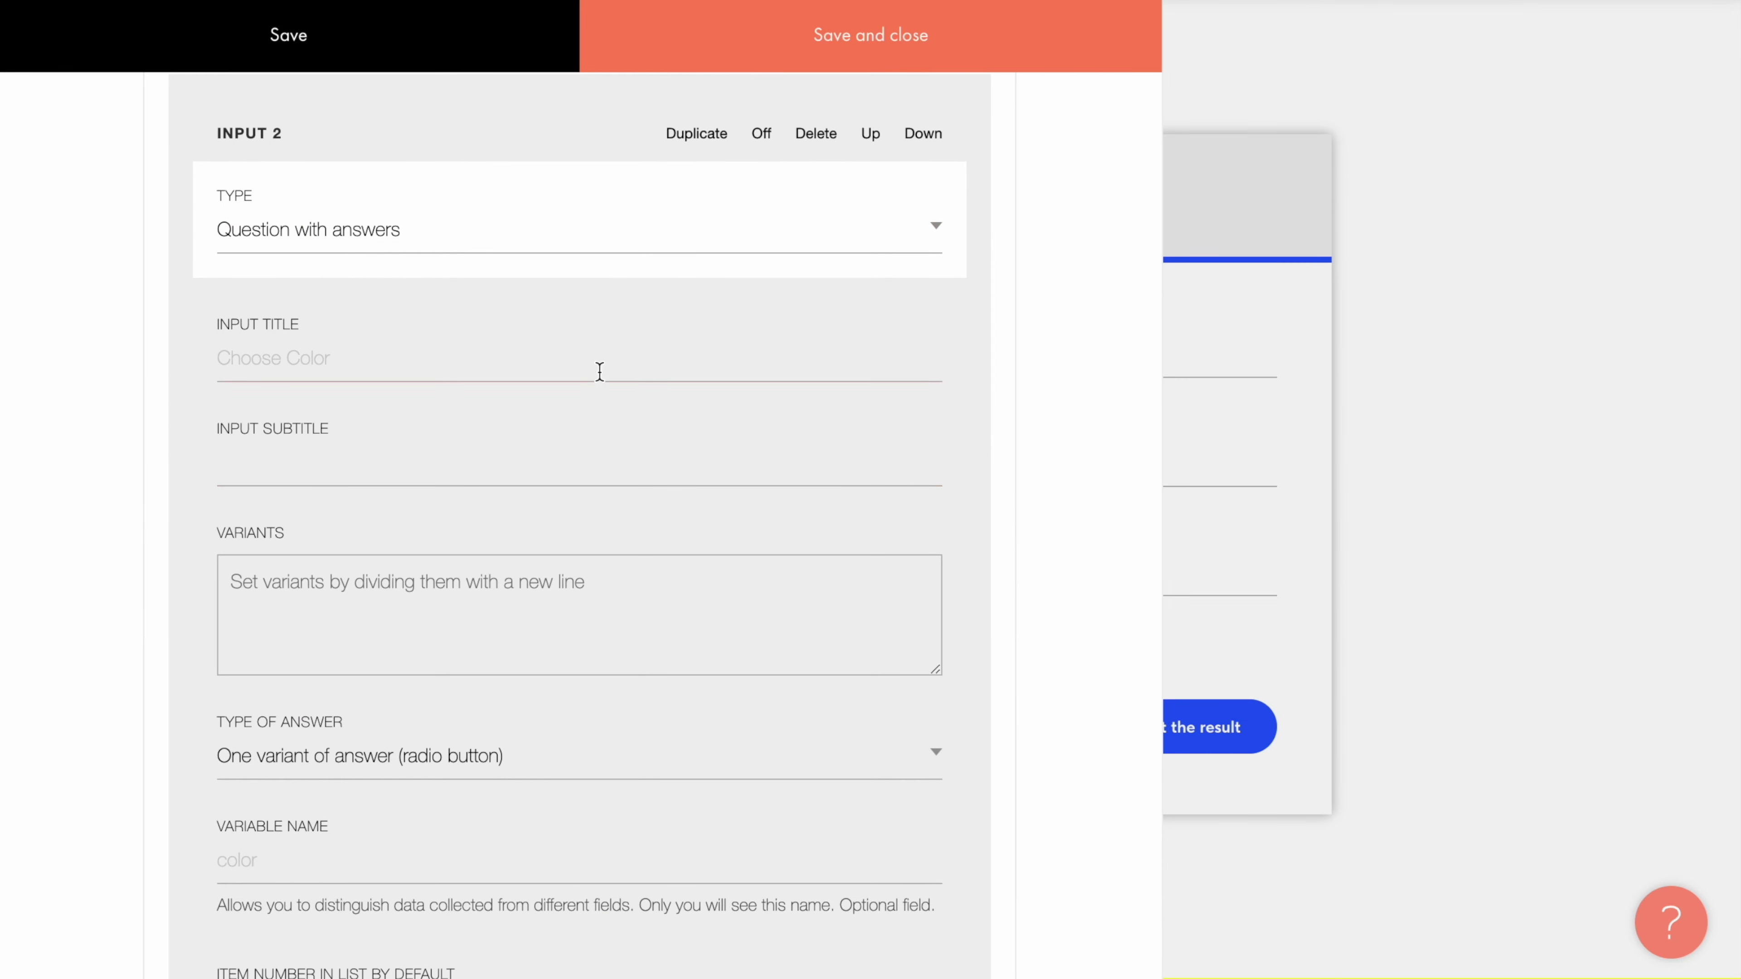
click(585, 346)
text(How long is your vacation?)
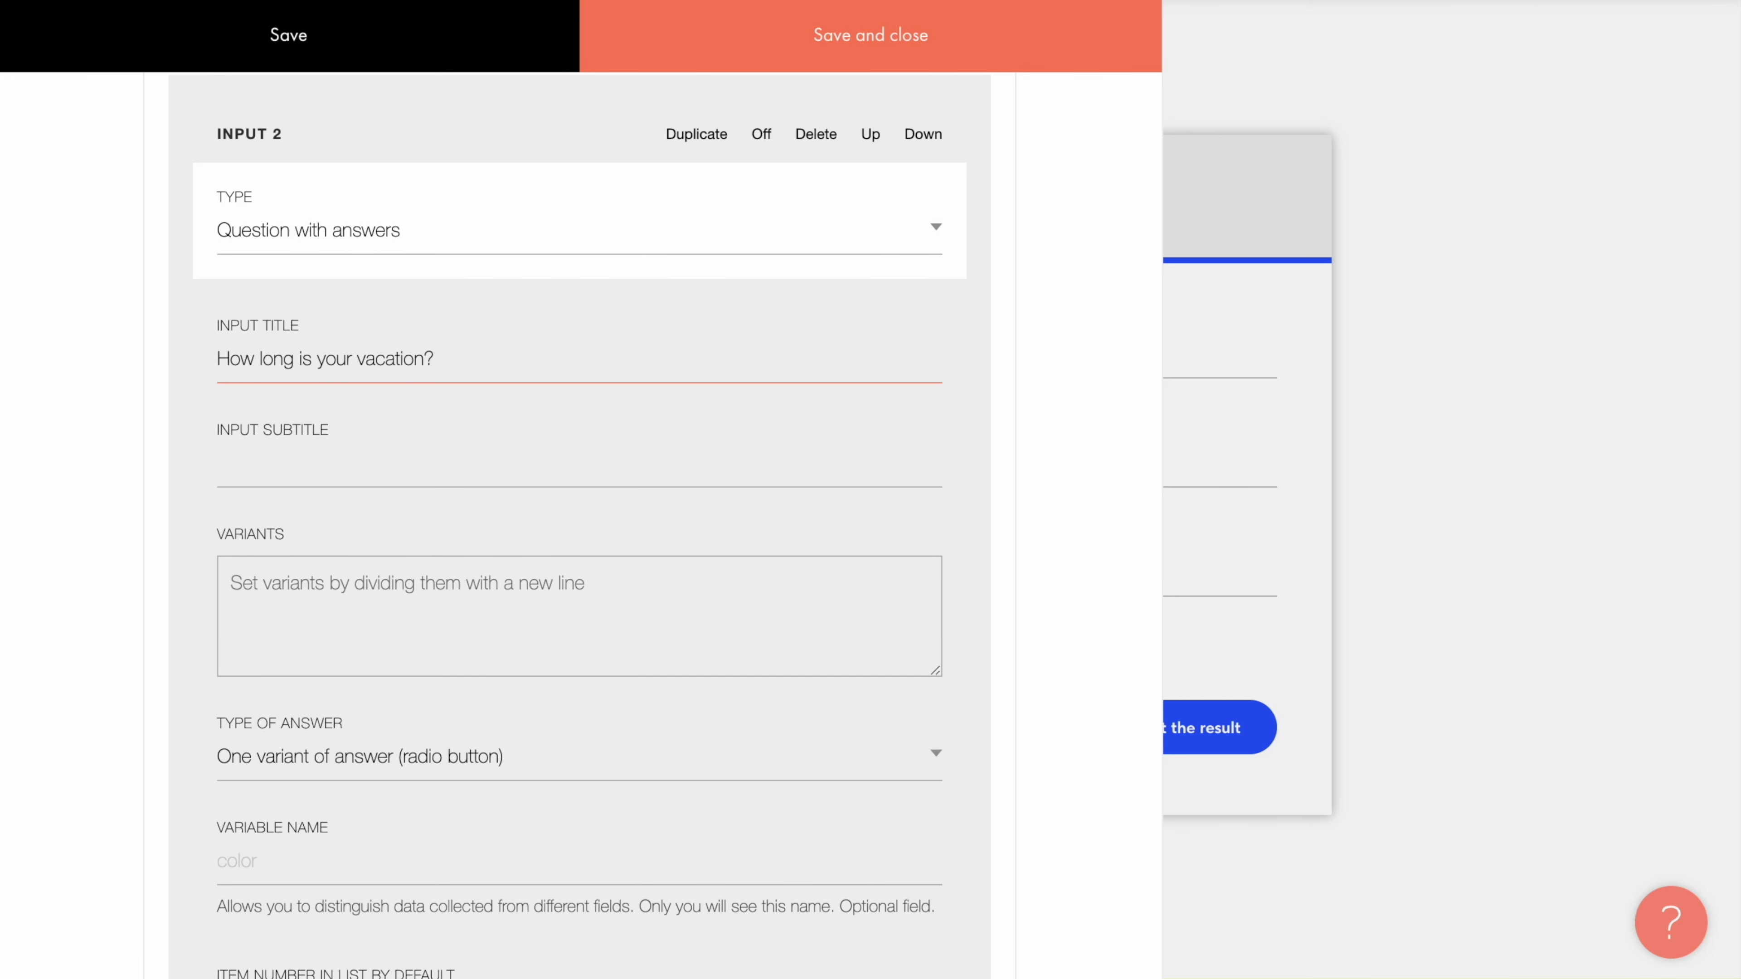
click(533, 607)
text(Just one weekend One or two weeks More than two weeks More than a month)
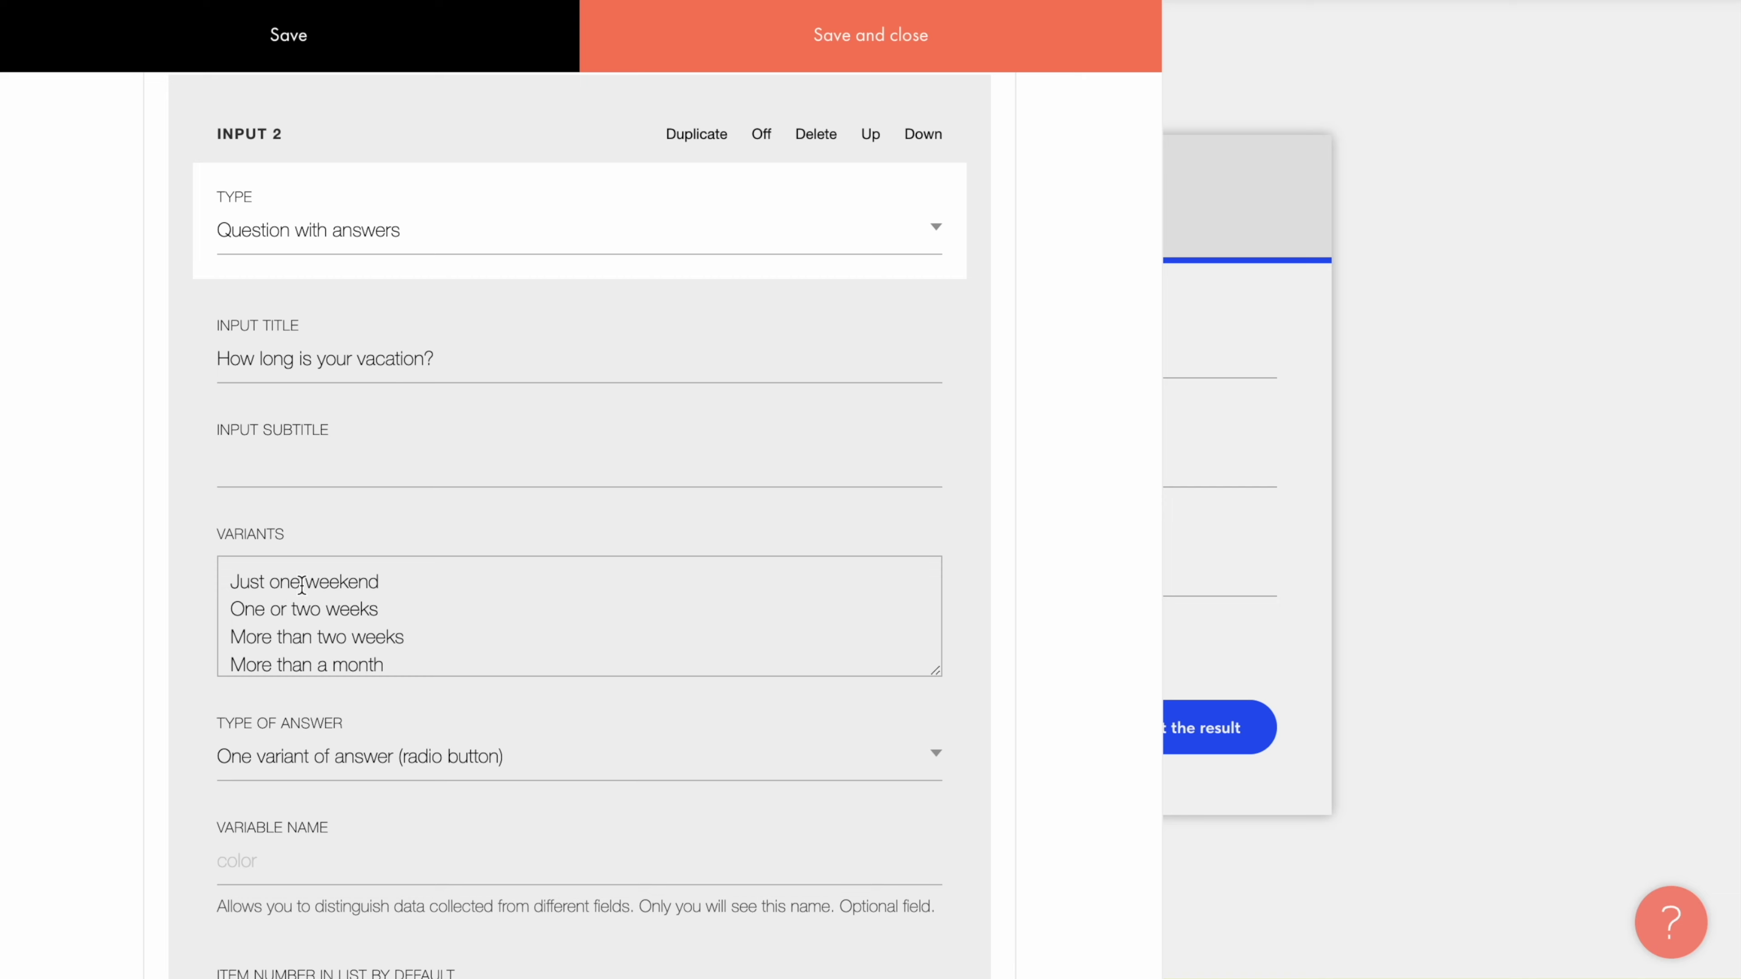
scroll(311, 693, down, 10)
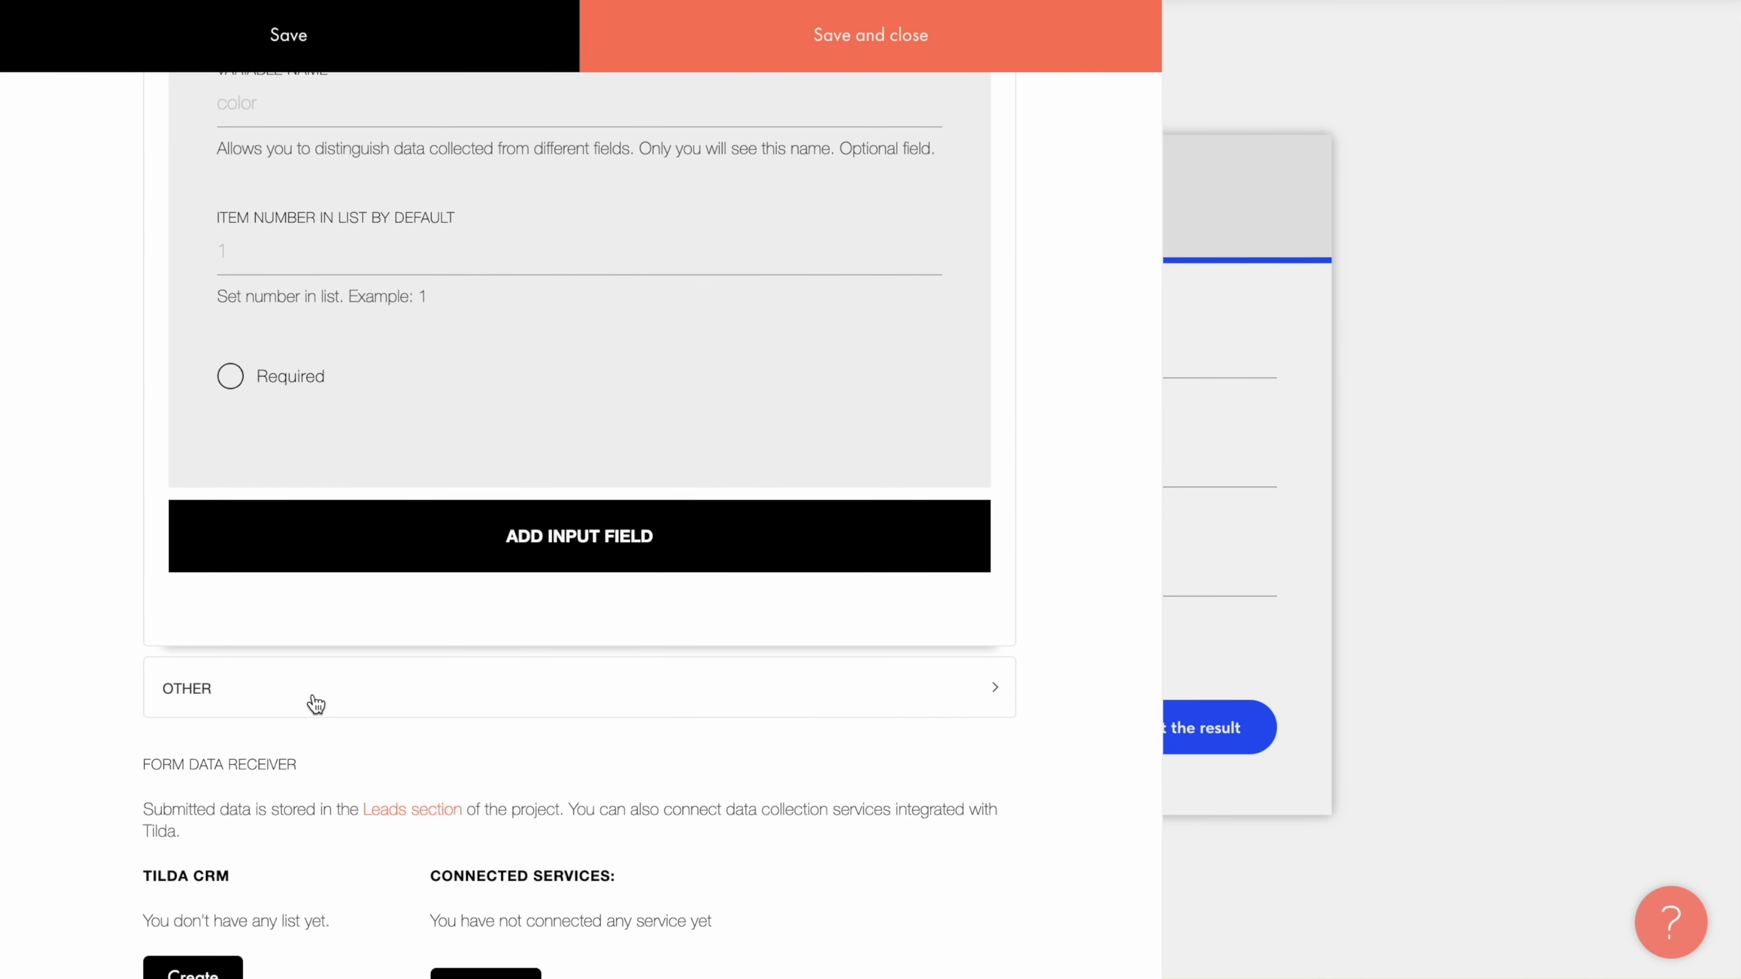
Step: Add a third input as a range slider titled with the vacation budget per person
click(576, 546)
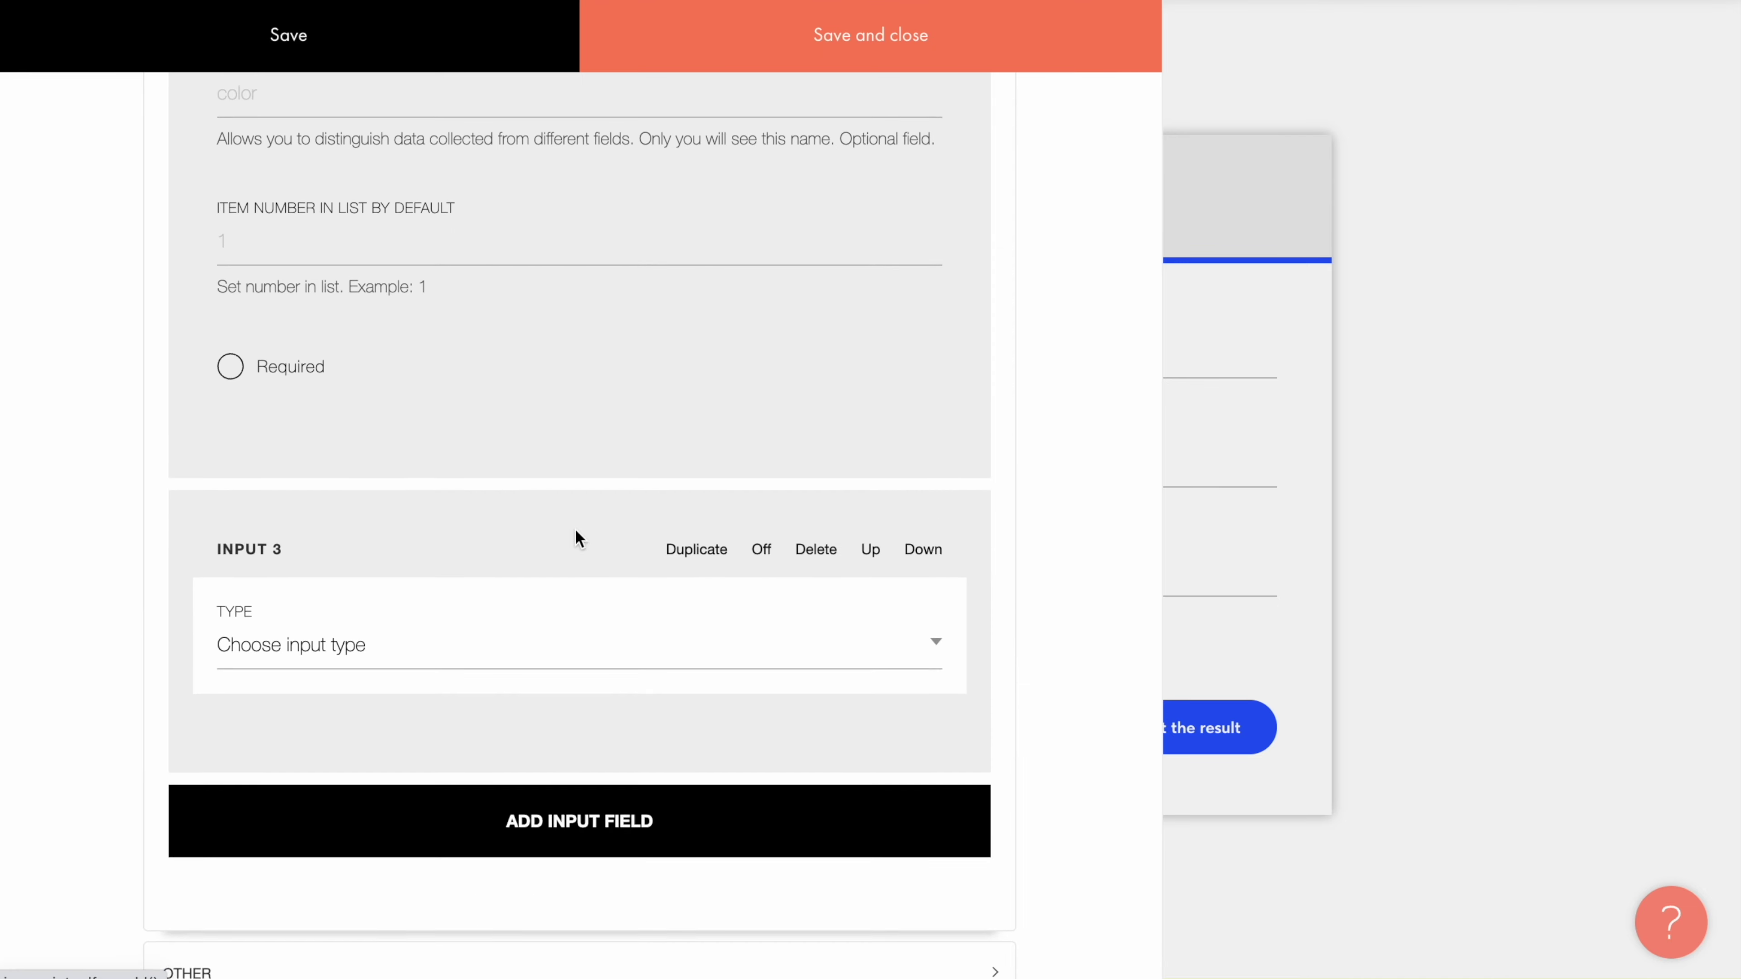
scroll(576, 531, down, 4)
click(669, 217)
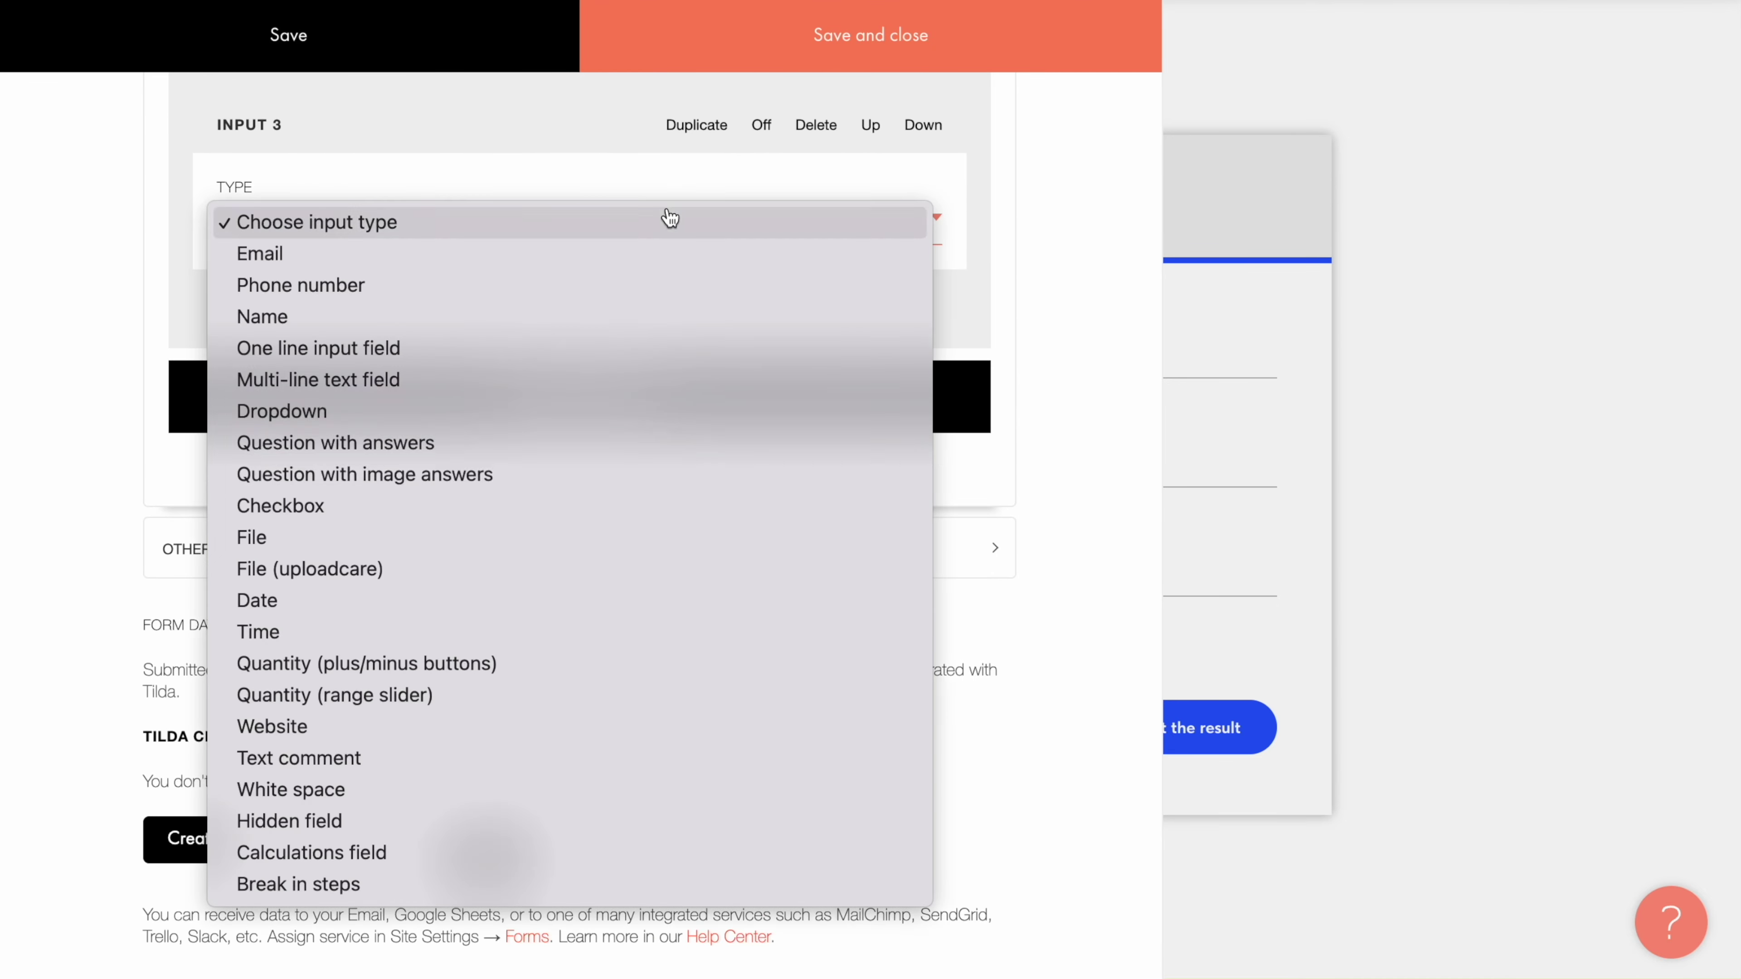
click(512, 699)
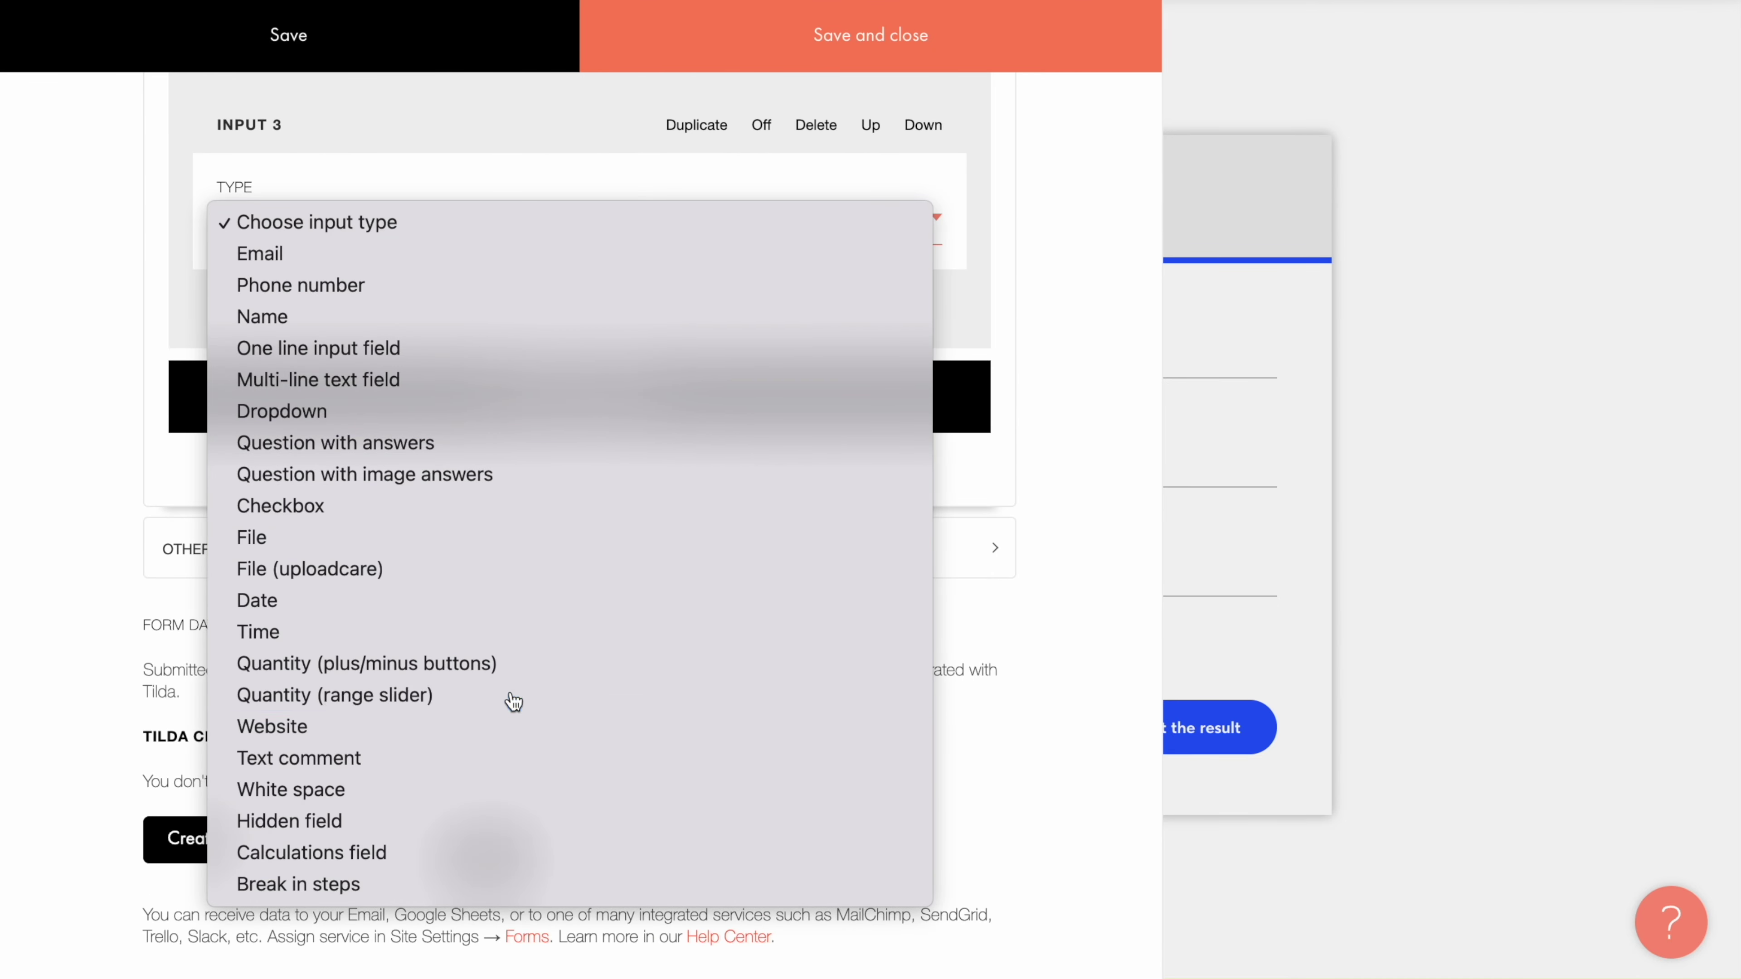
click(642, 346)
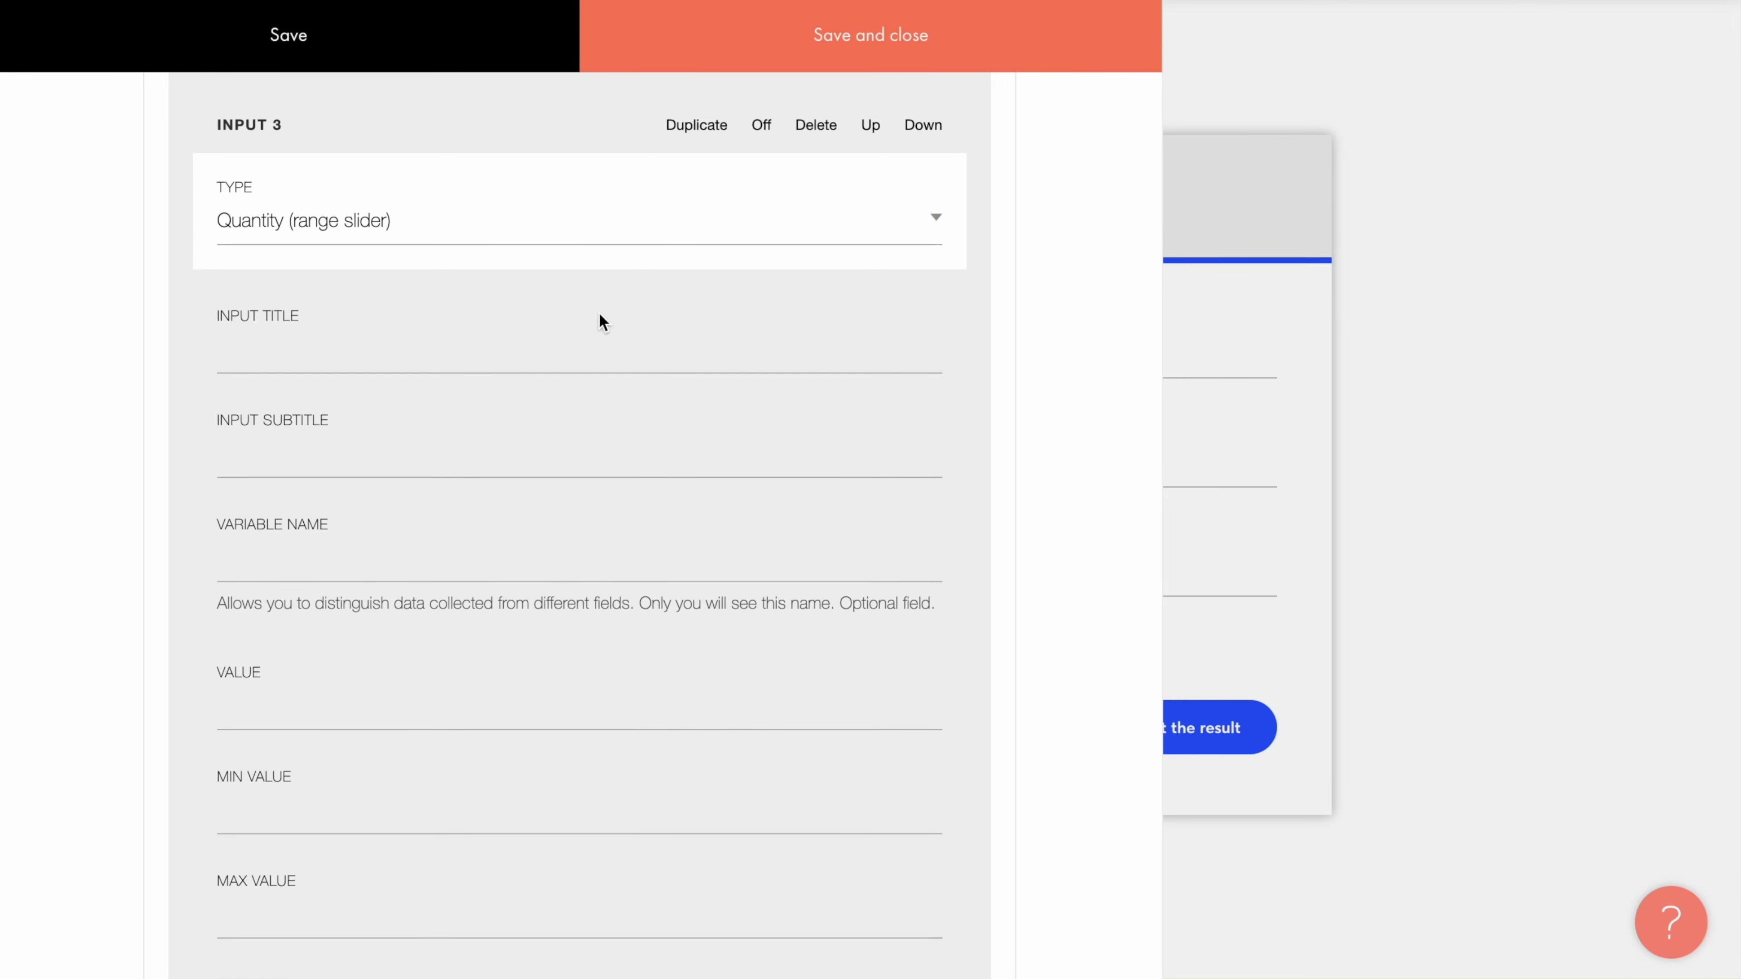
text(What is your vacation budget per person?)
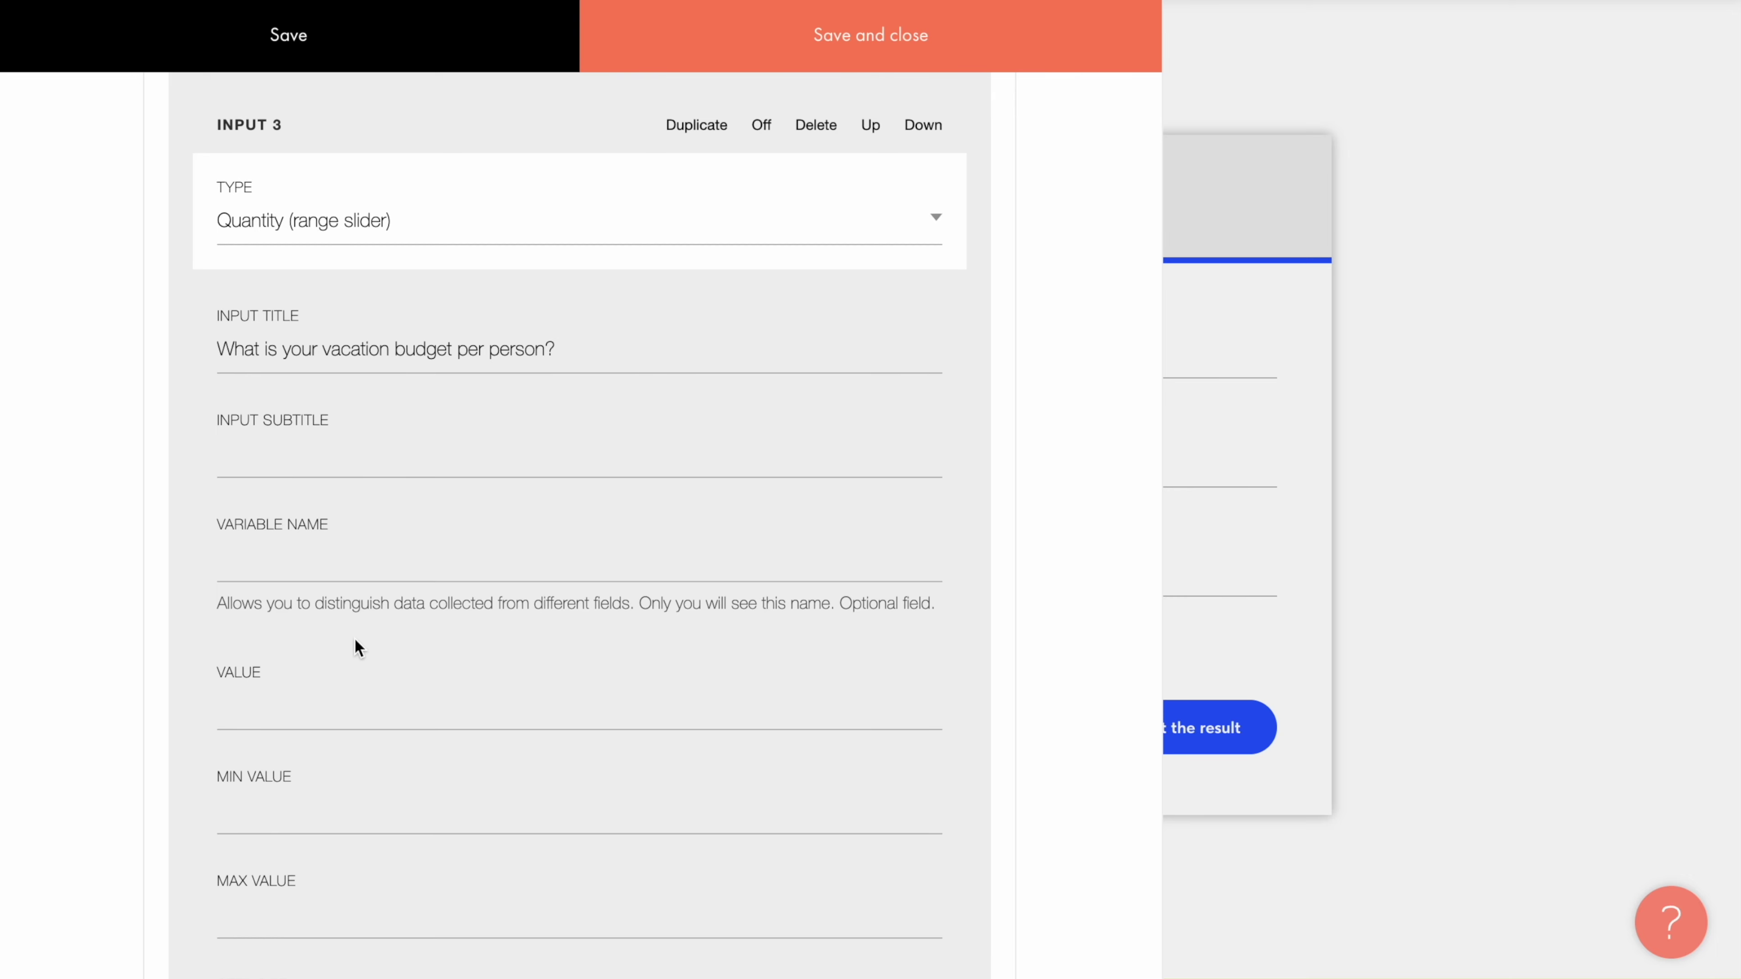
scroll(354, 638, down, 5)
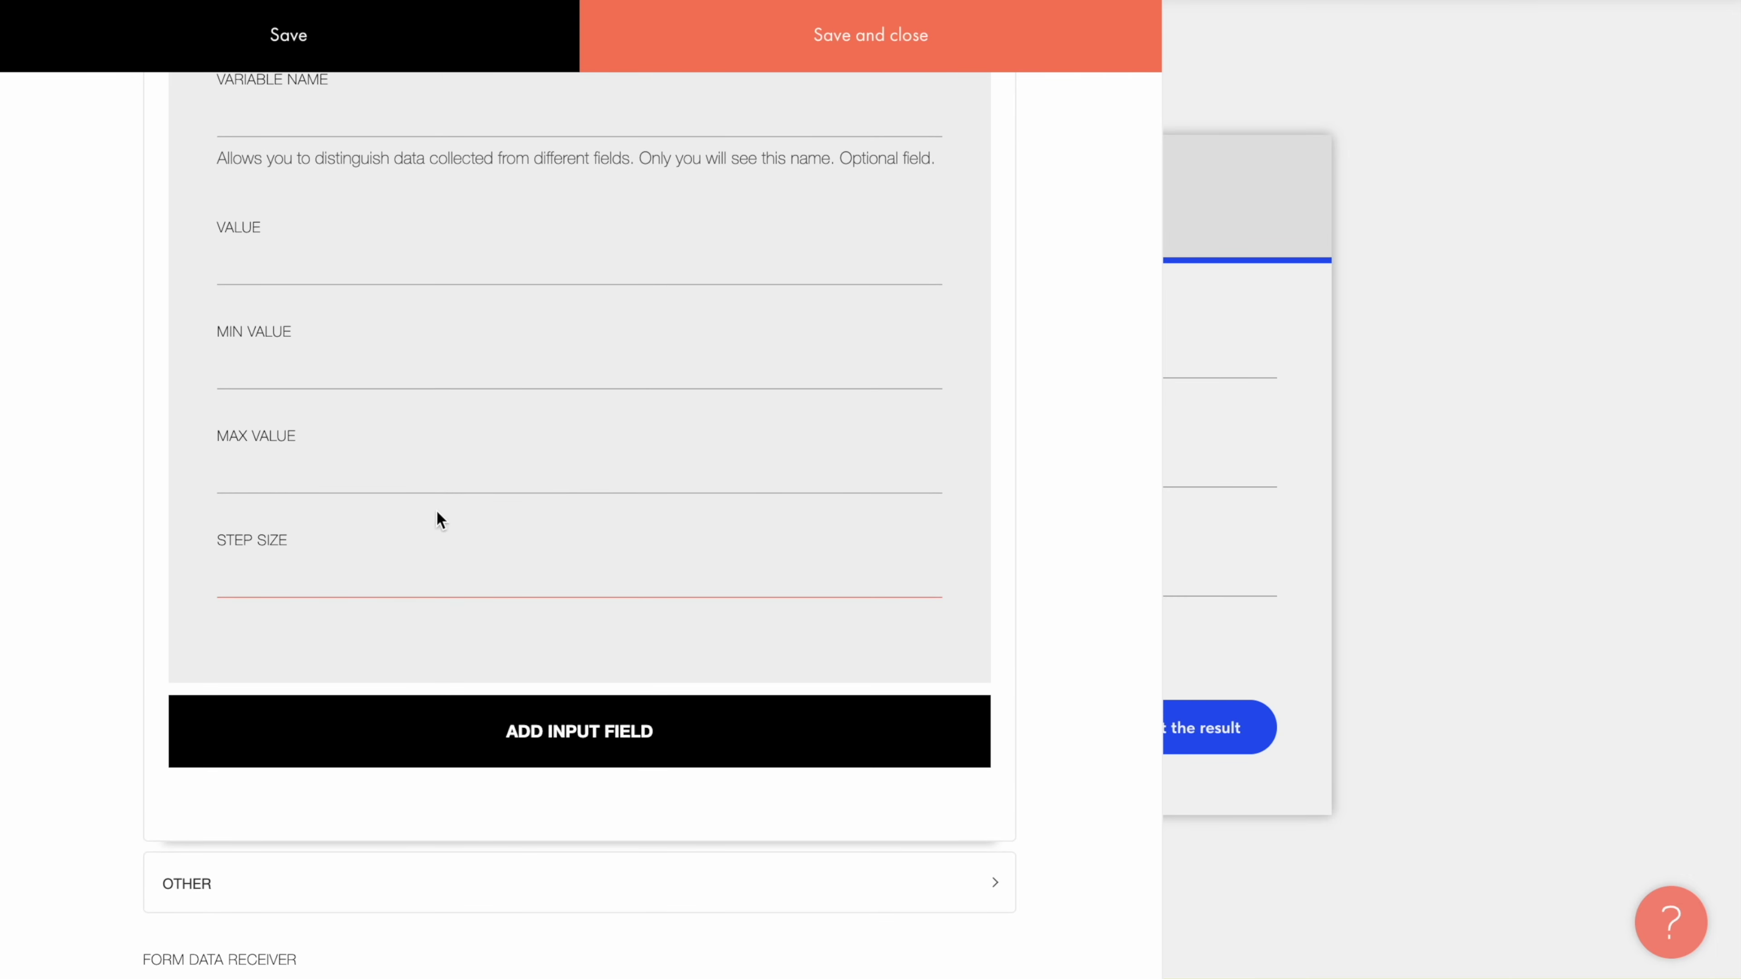
Step: Set the budget slider to Min 500, Max 5000 and Step 500
click(399, 341)
text(500)
click(389, 447)
text(5000)
click(353, 515)
click(340, 551)
text(500)
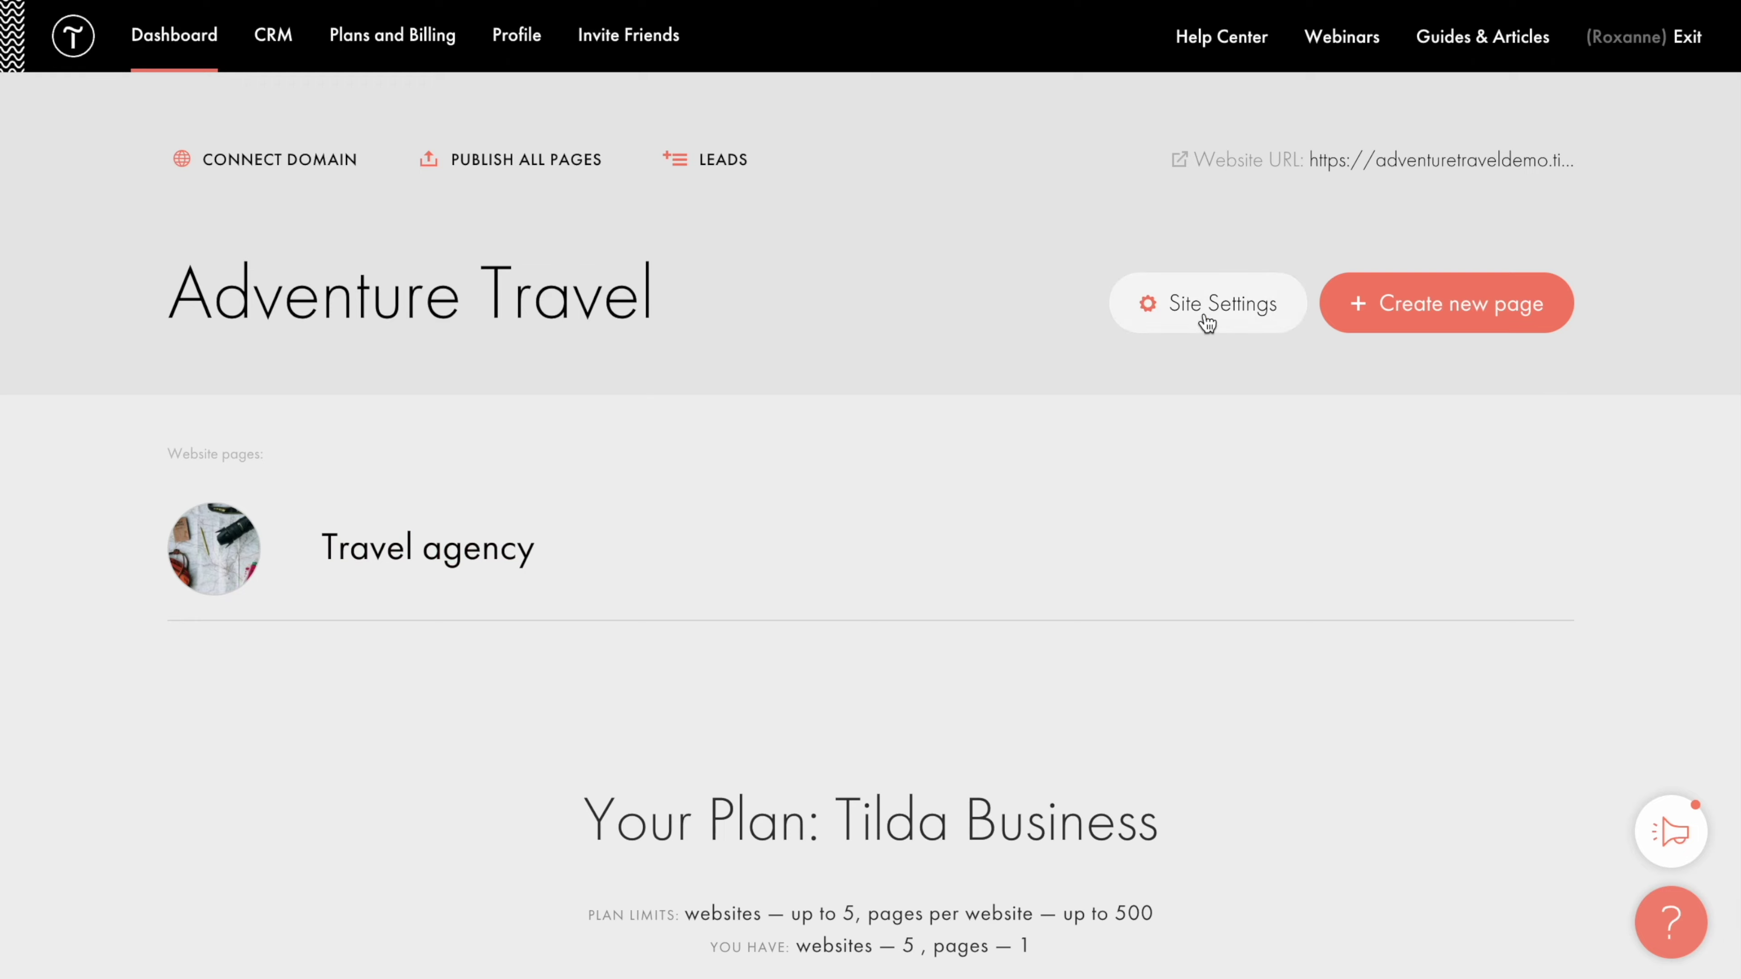
Step: Check the US Dollar (USD) currency in the site's Payment Systems settings
click(1203, 317)
click(373, 863)
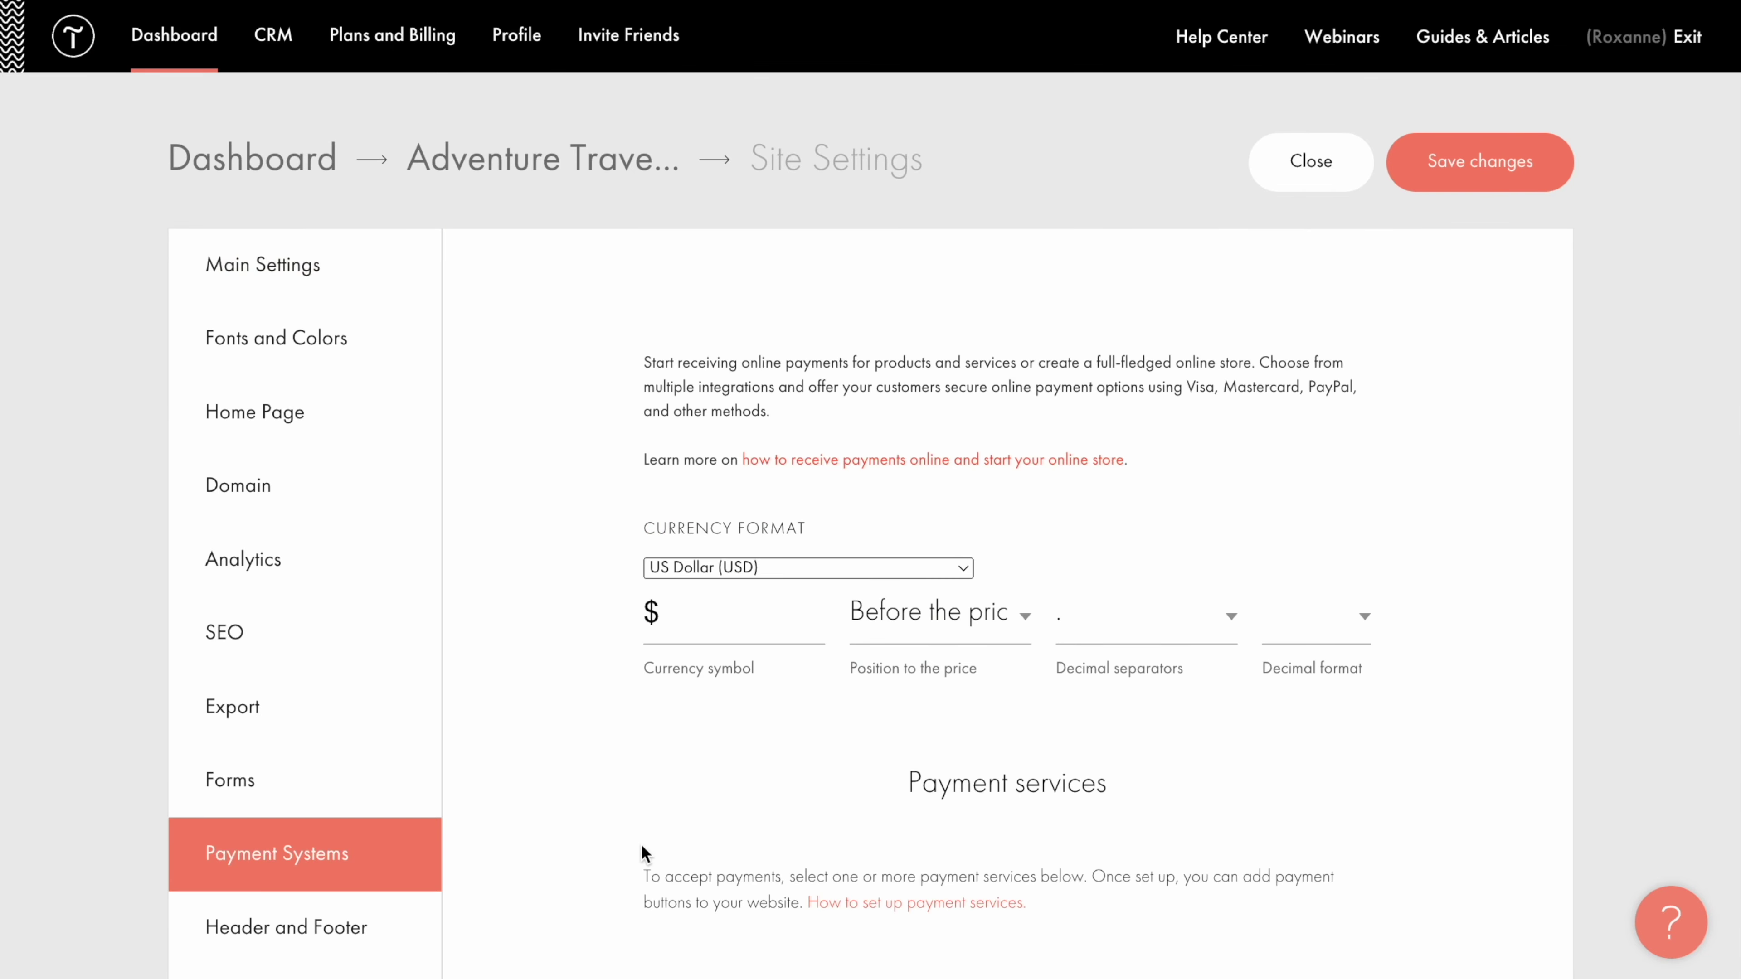
click(966, 569)
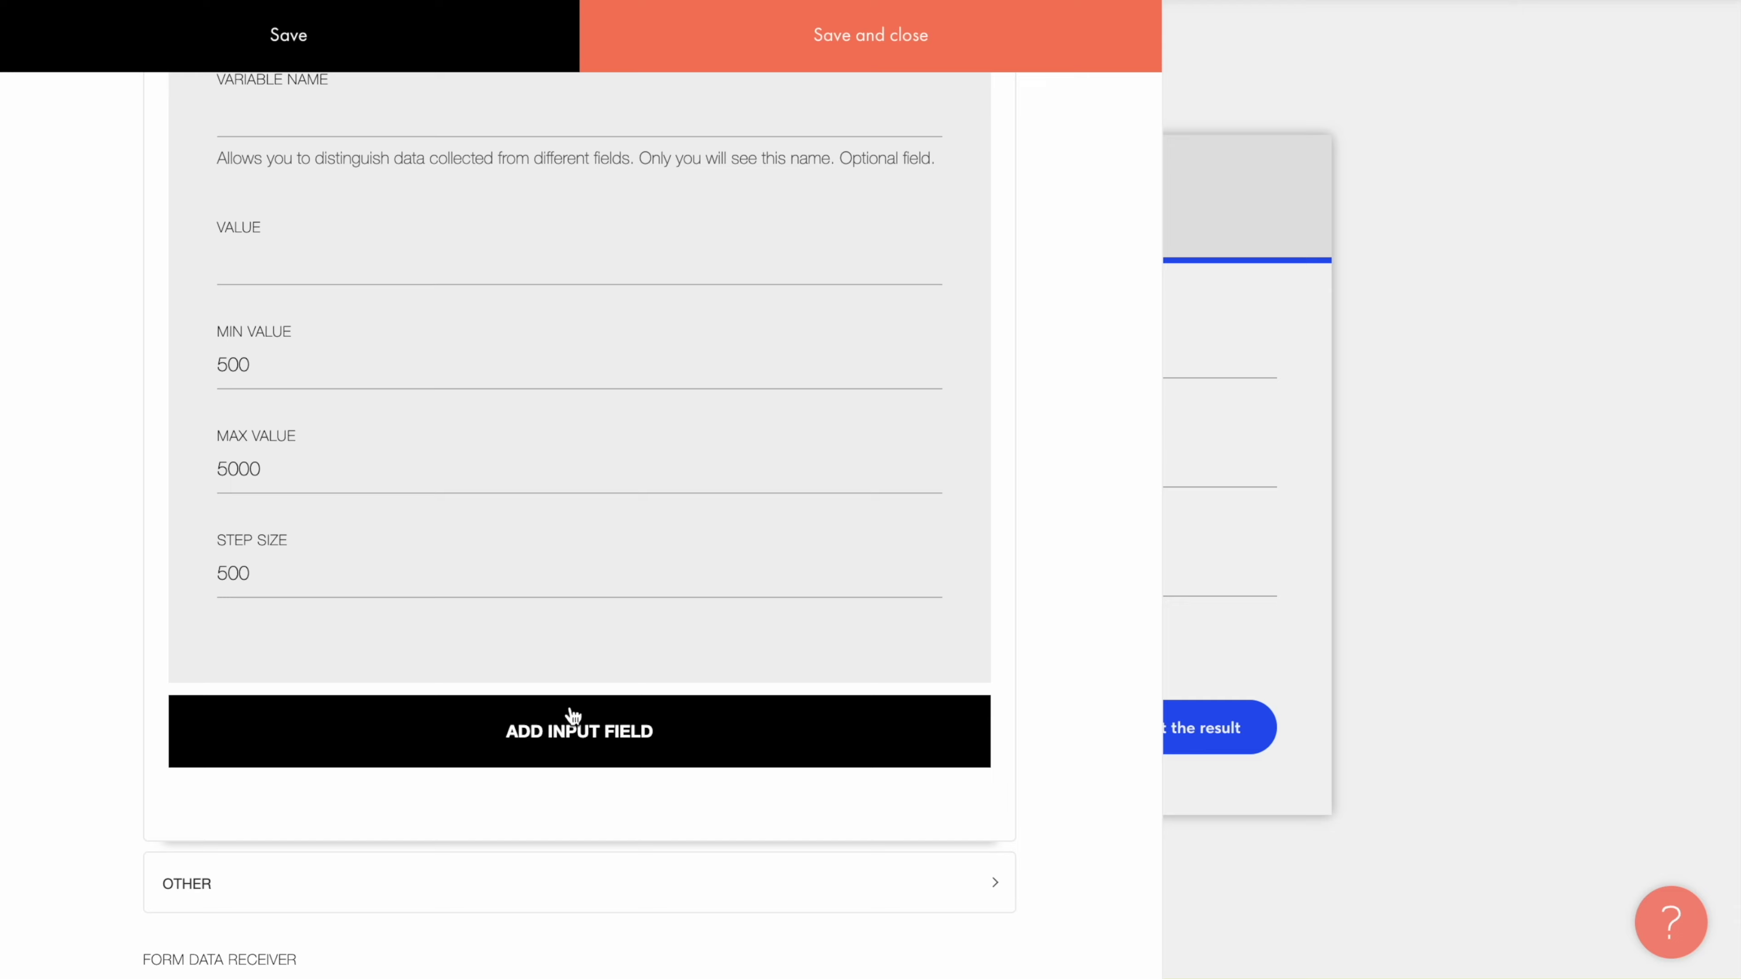
Step: Add a plus/minus counter 'How many people are traveling?' with a default value of 2
click(572, 726)
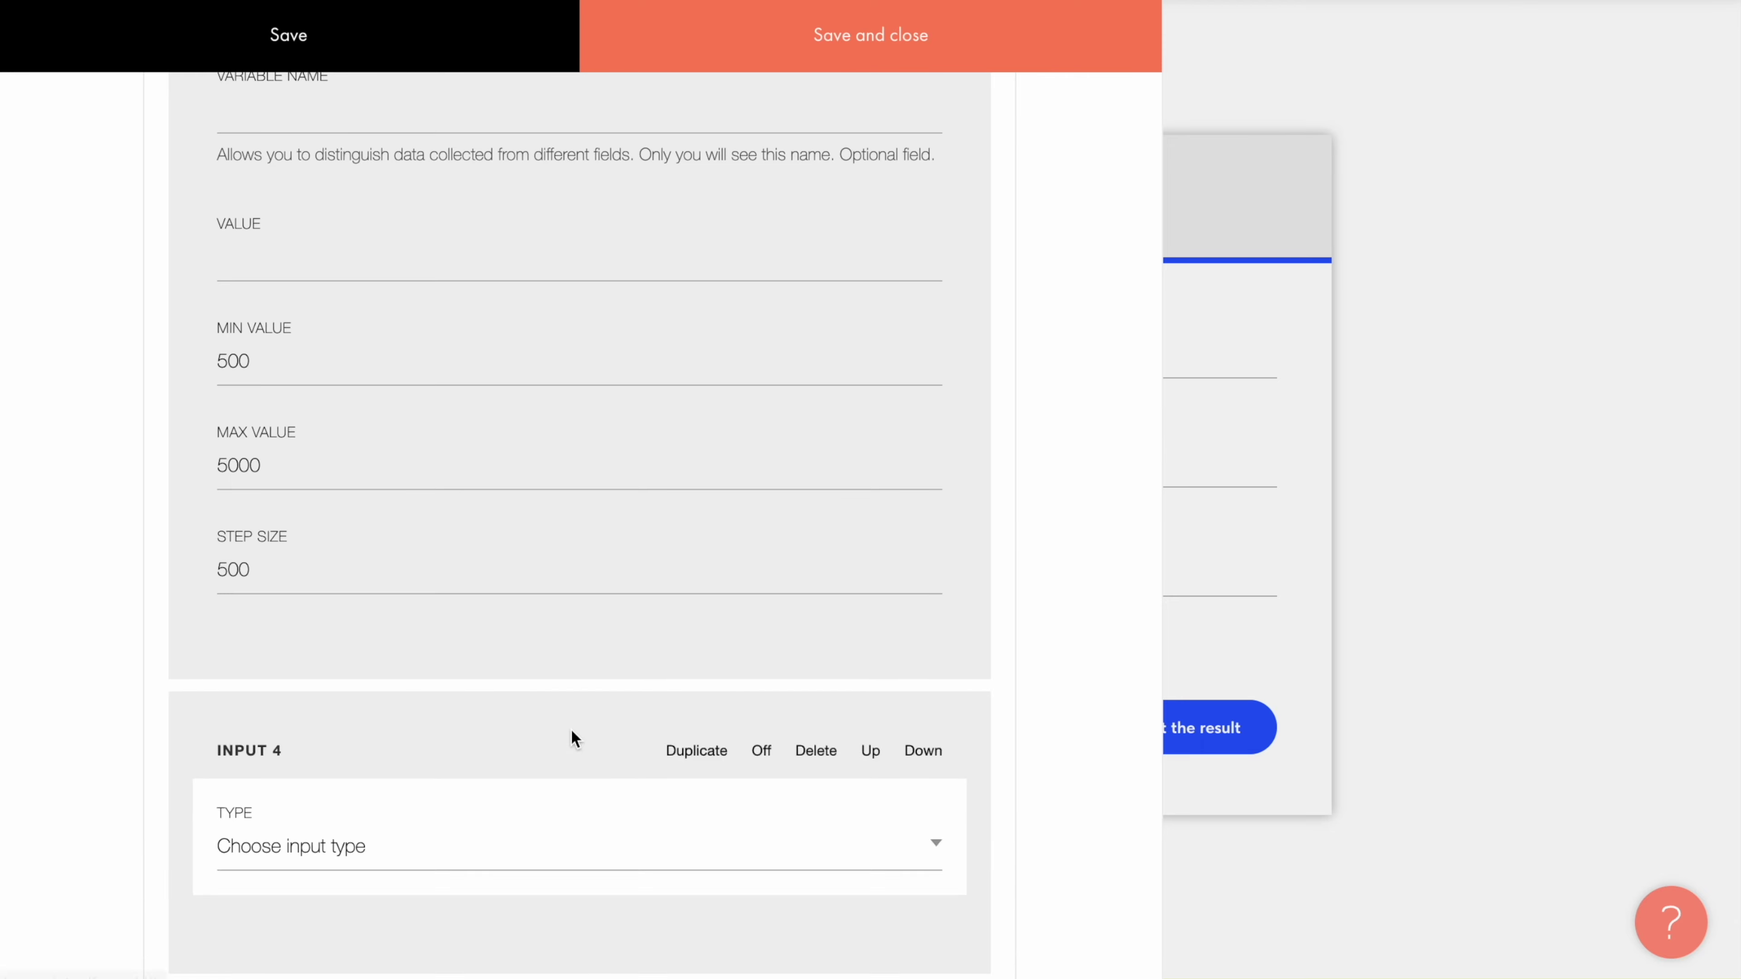
scroll(574, 737, down, 5)
scroll(573, 732, down, 4)
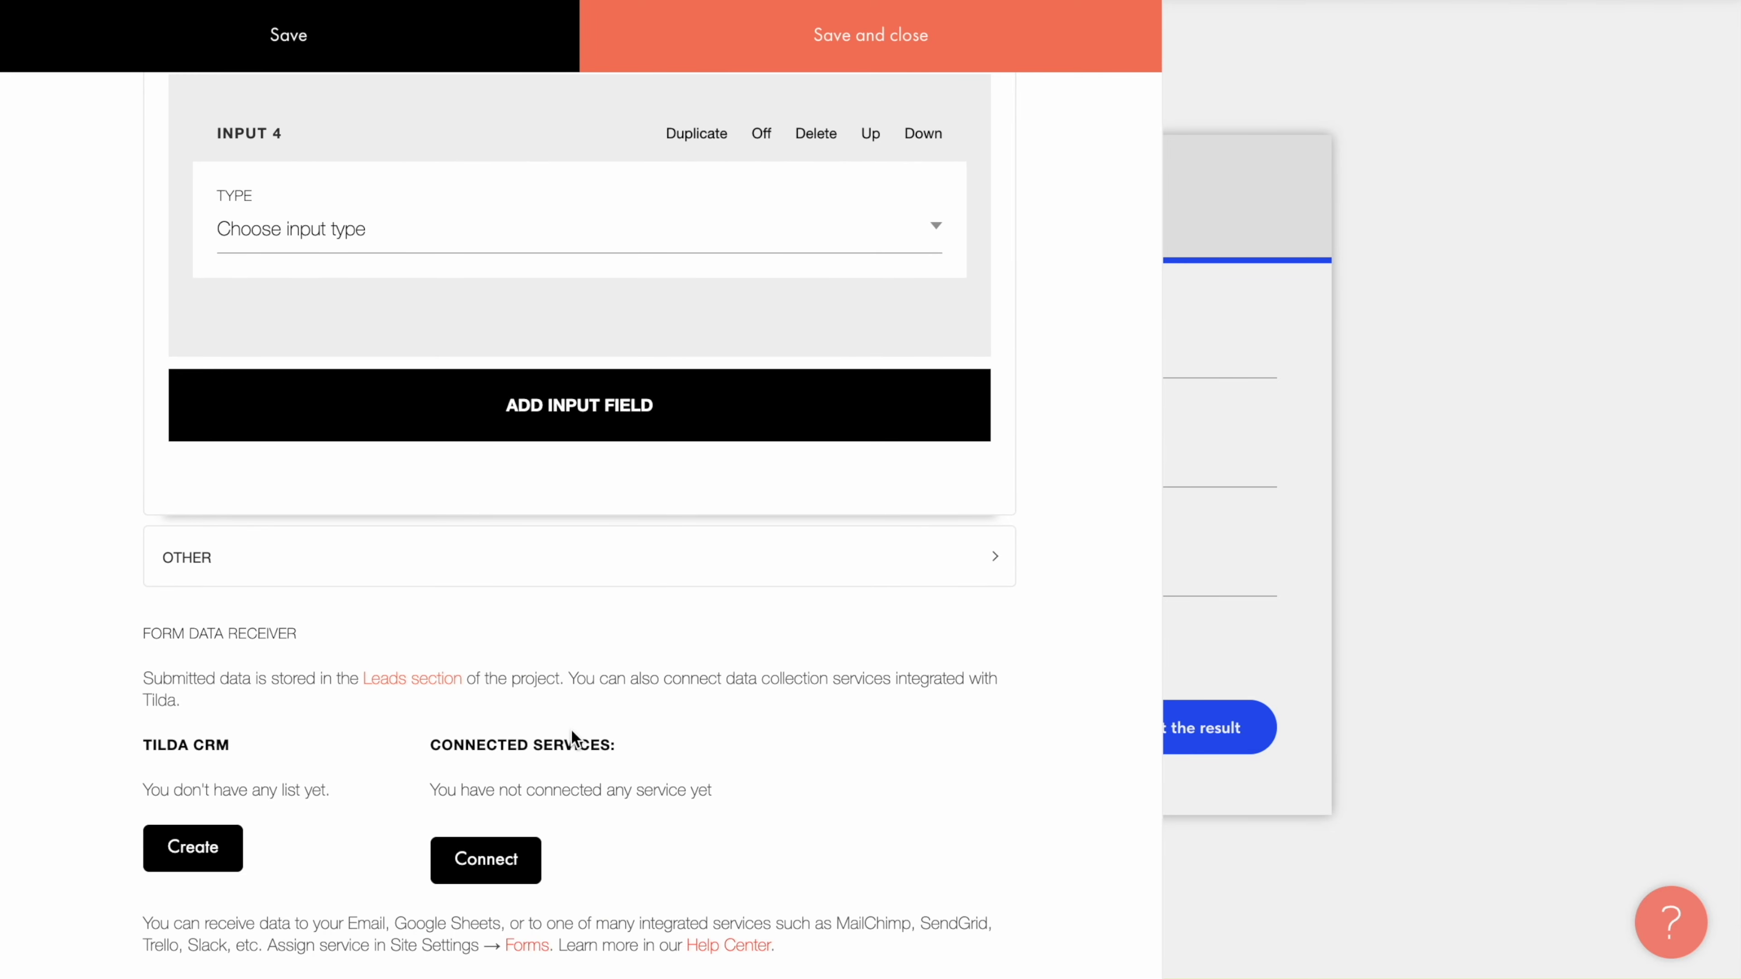
click(727, 227)
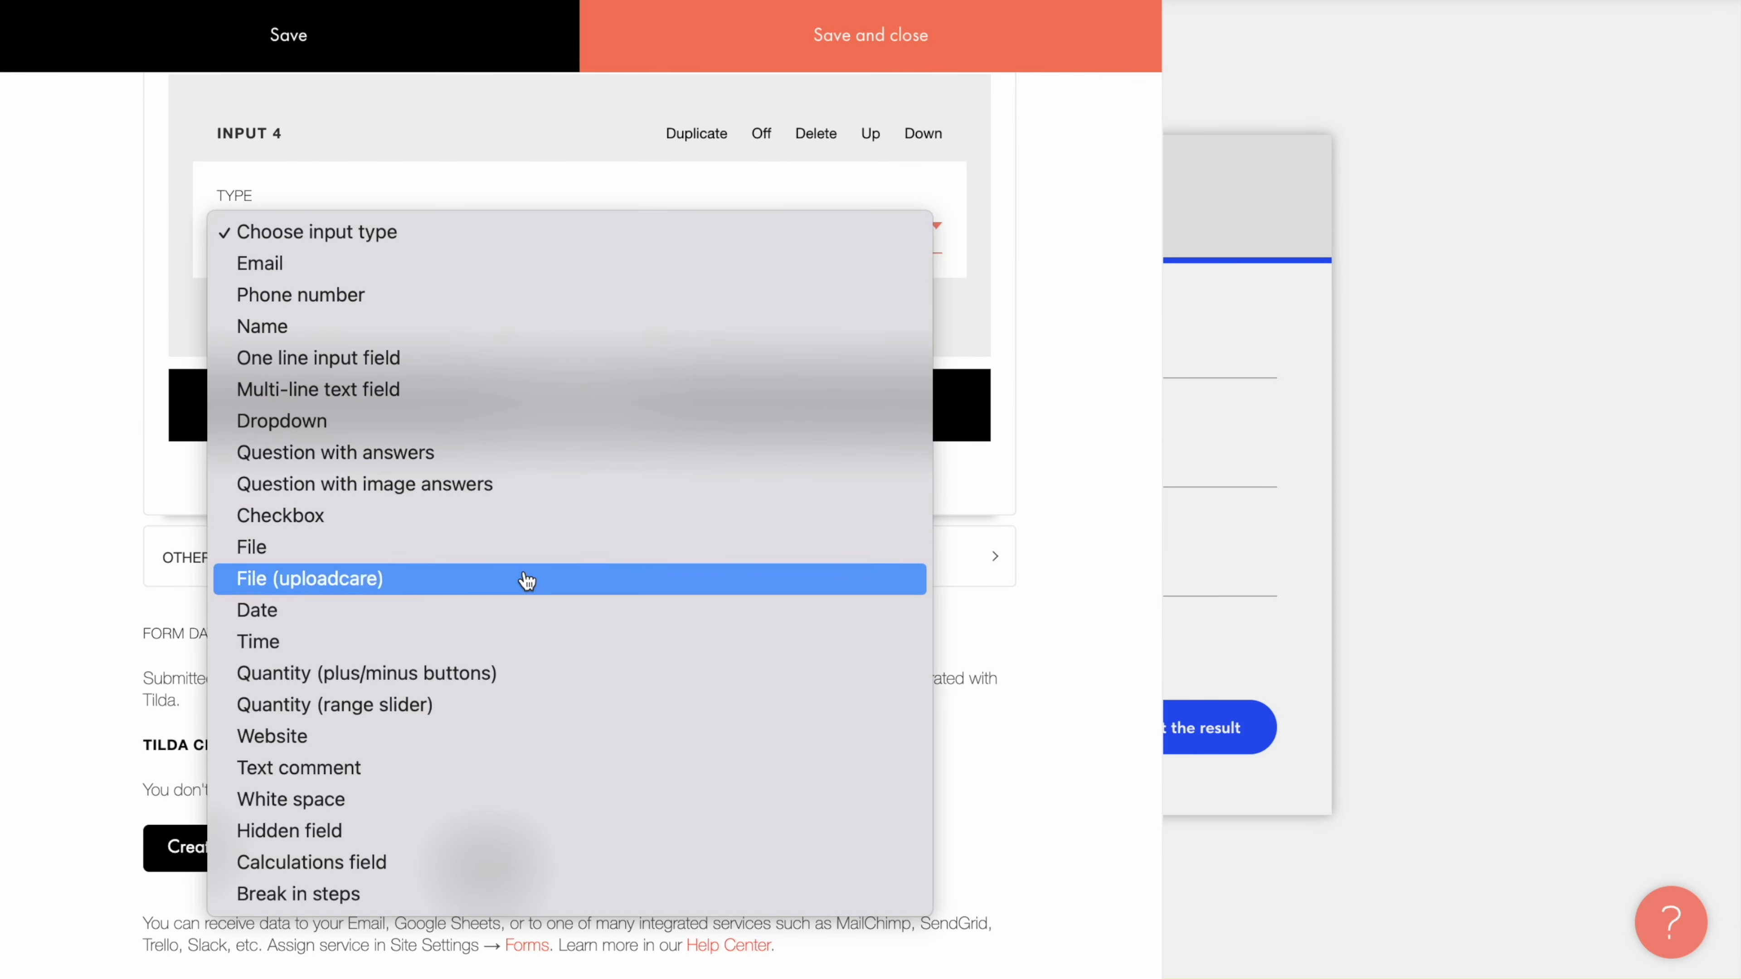
click(491, 676)
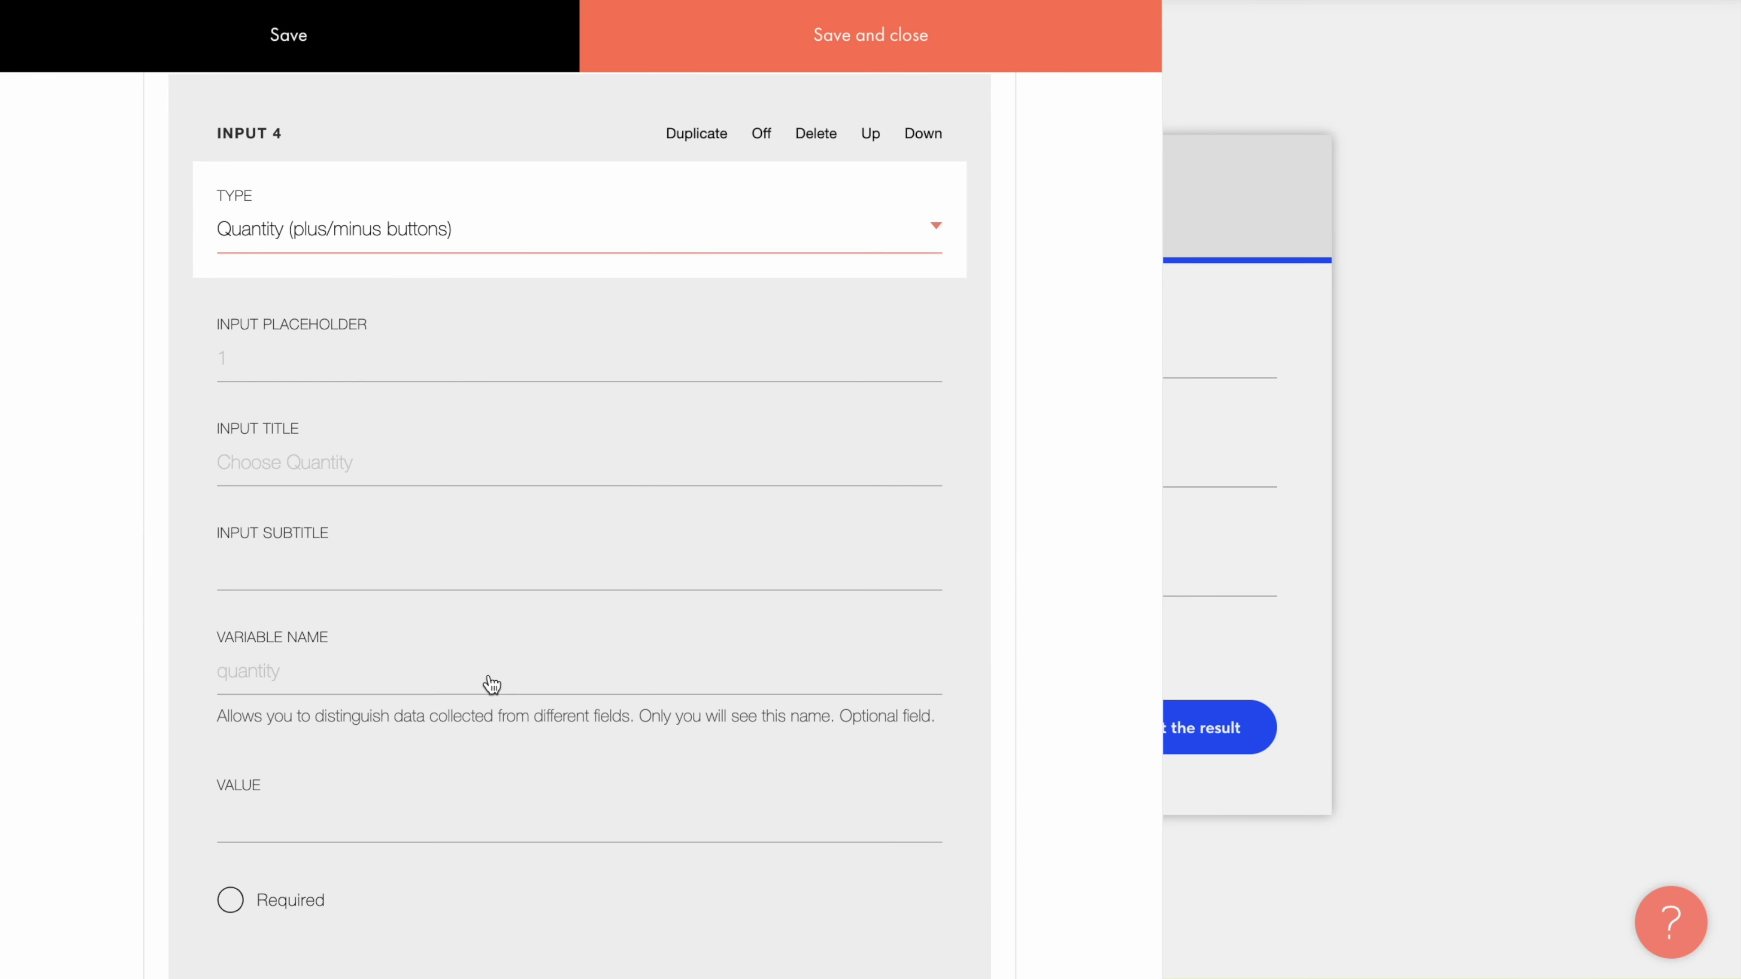
click(393, 446)
text(How many people are traveling?)
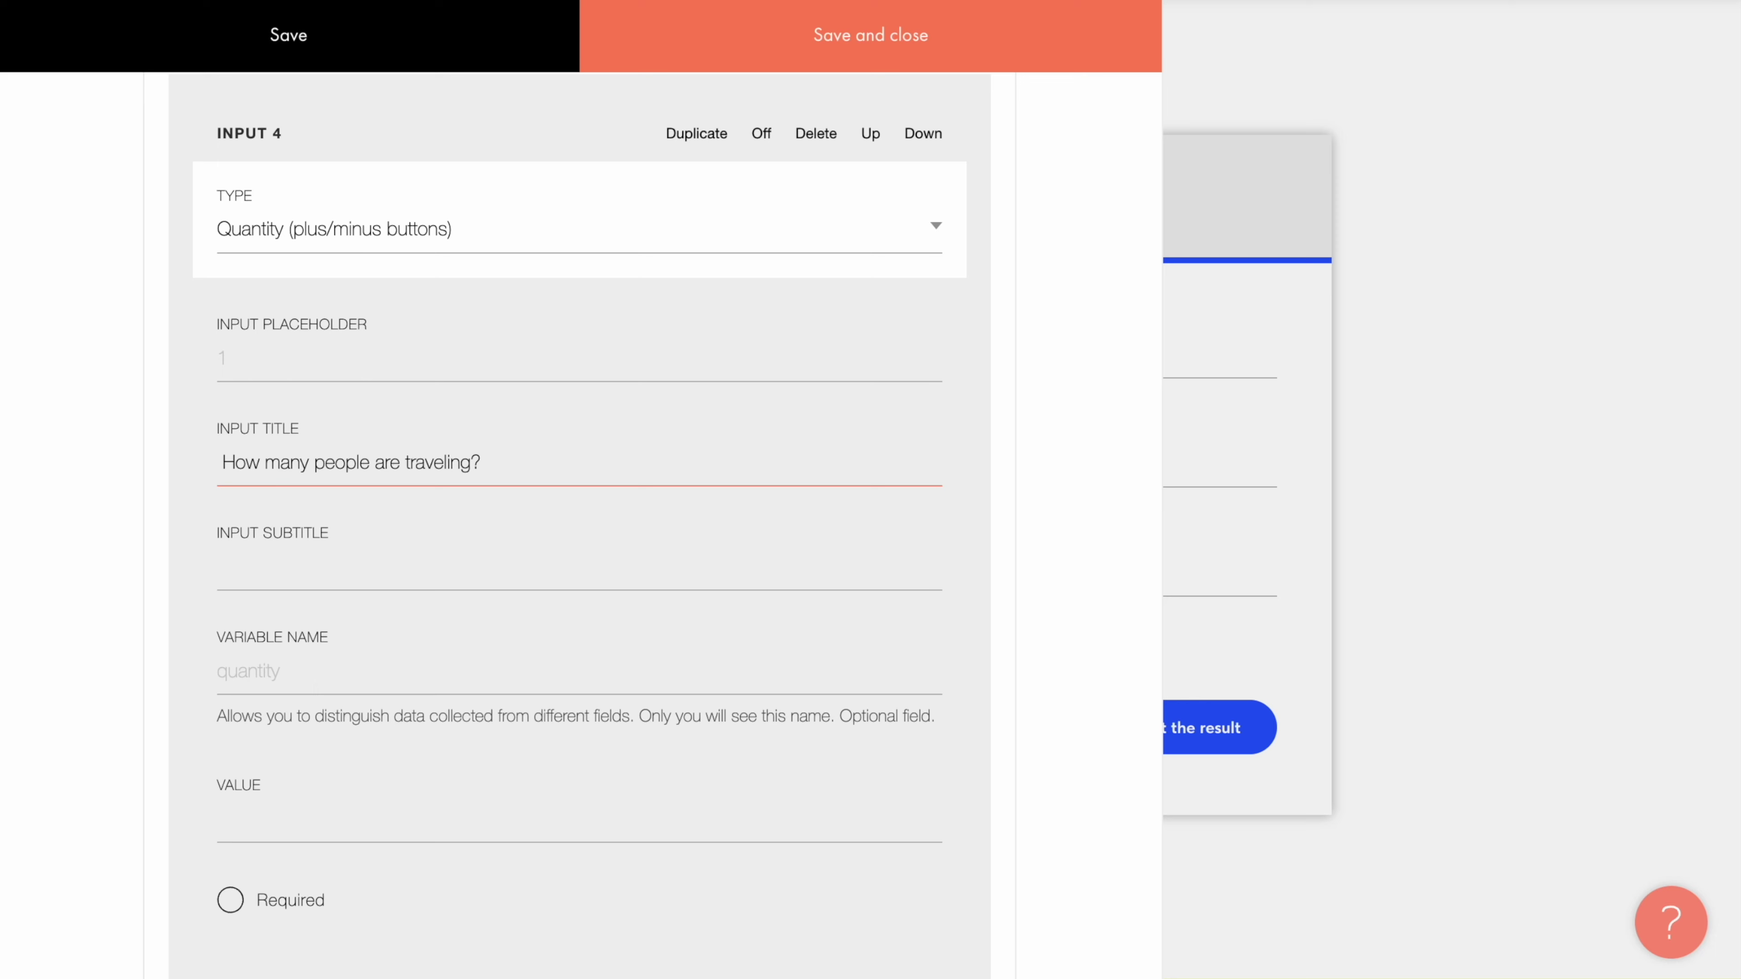
click(329, 815)
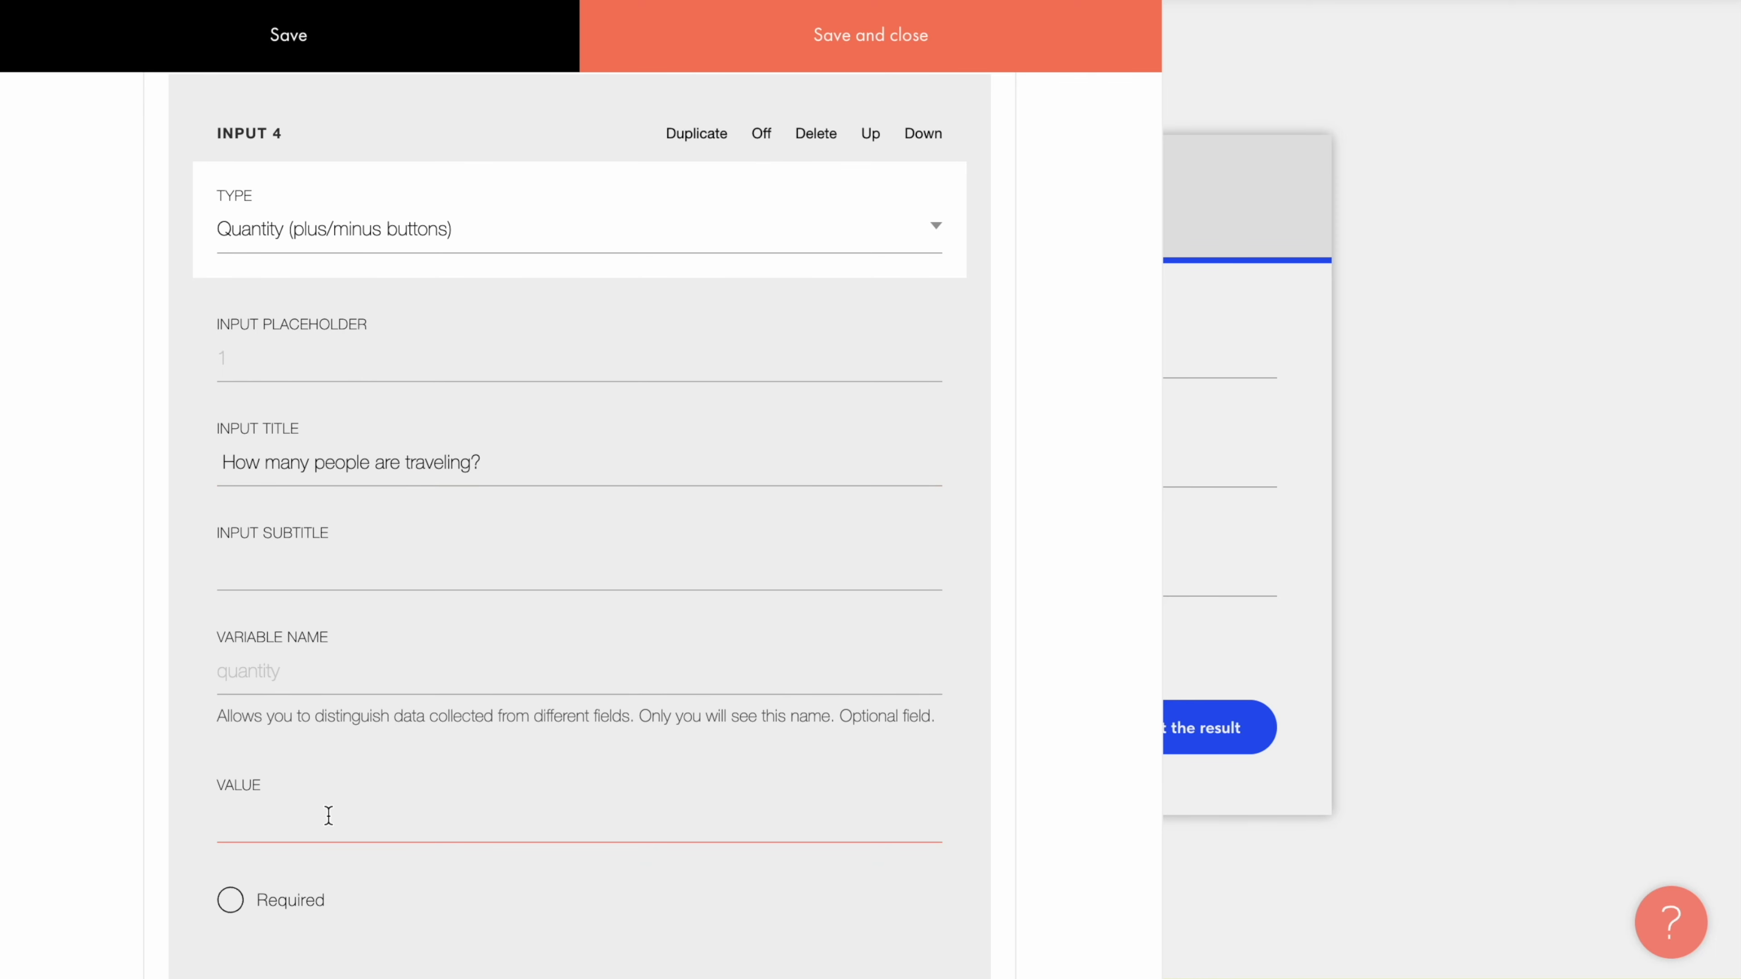
text(2)
Step: Add a multi-line text field titled 'Additional details'
scroll(398, 879, down, 5)
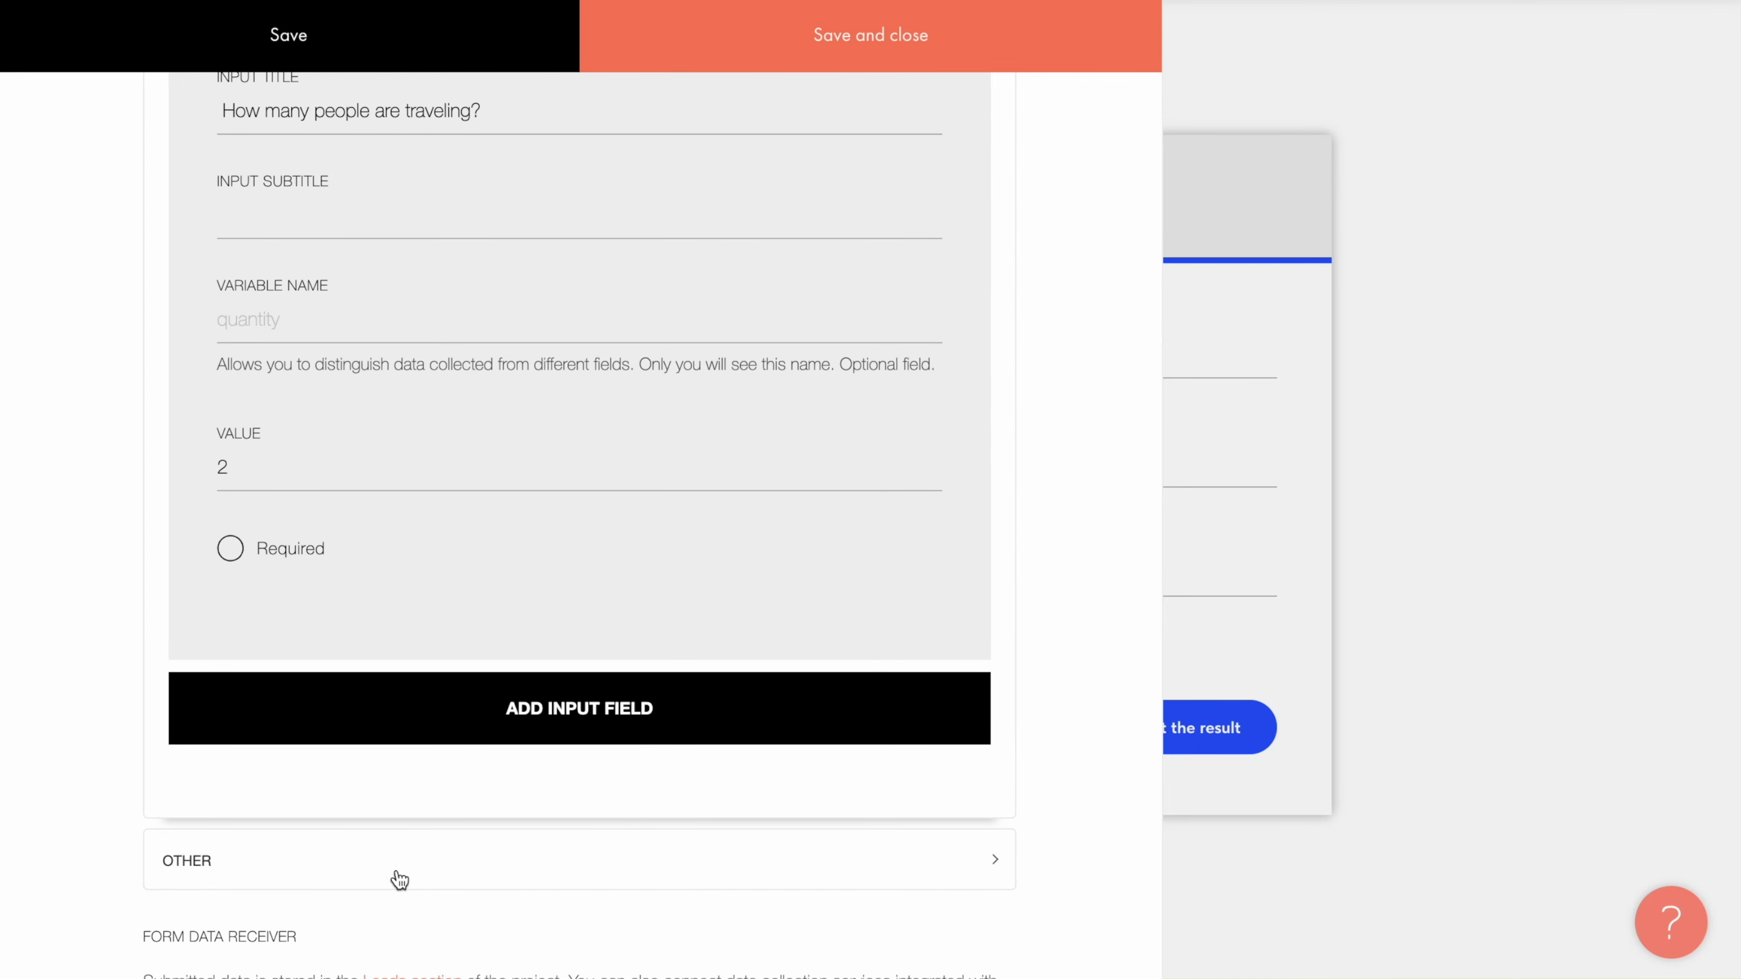
click(578, 711)
scroll(578, 711, down, 3)
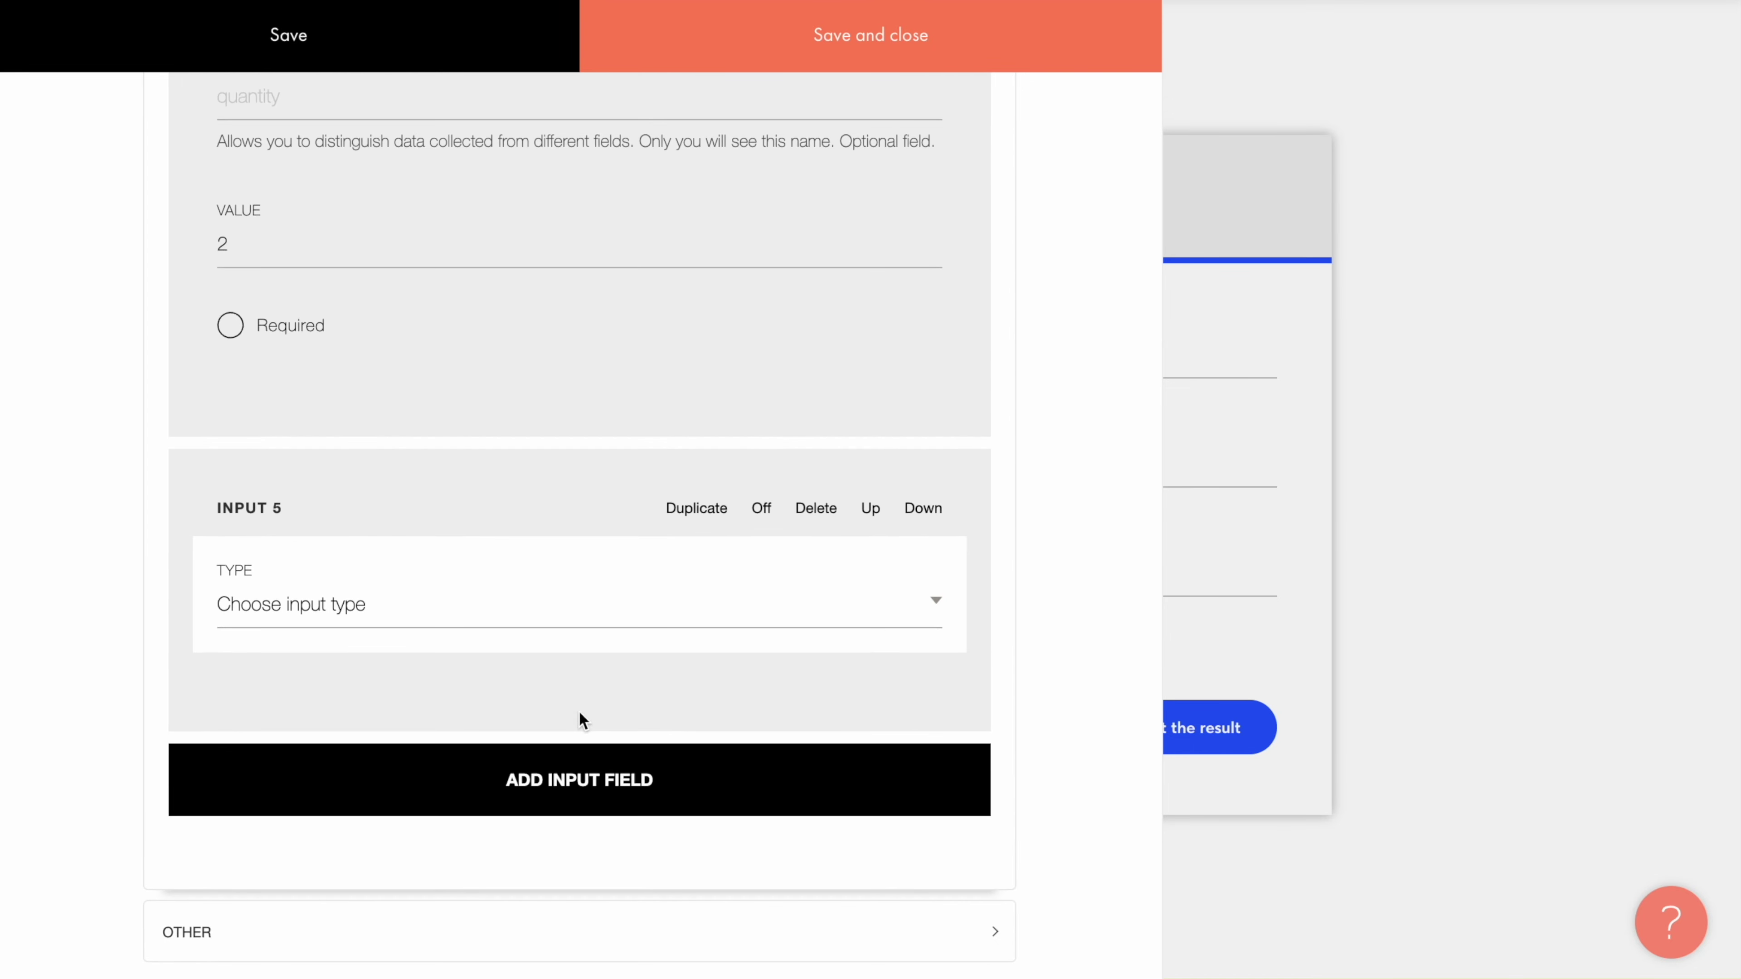
click(601, 604)
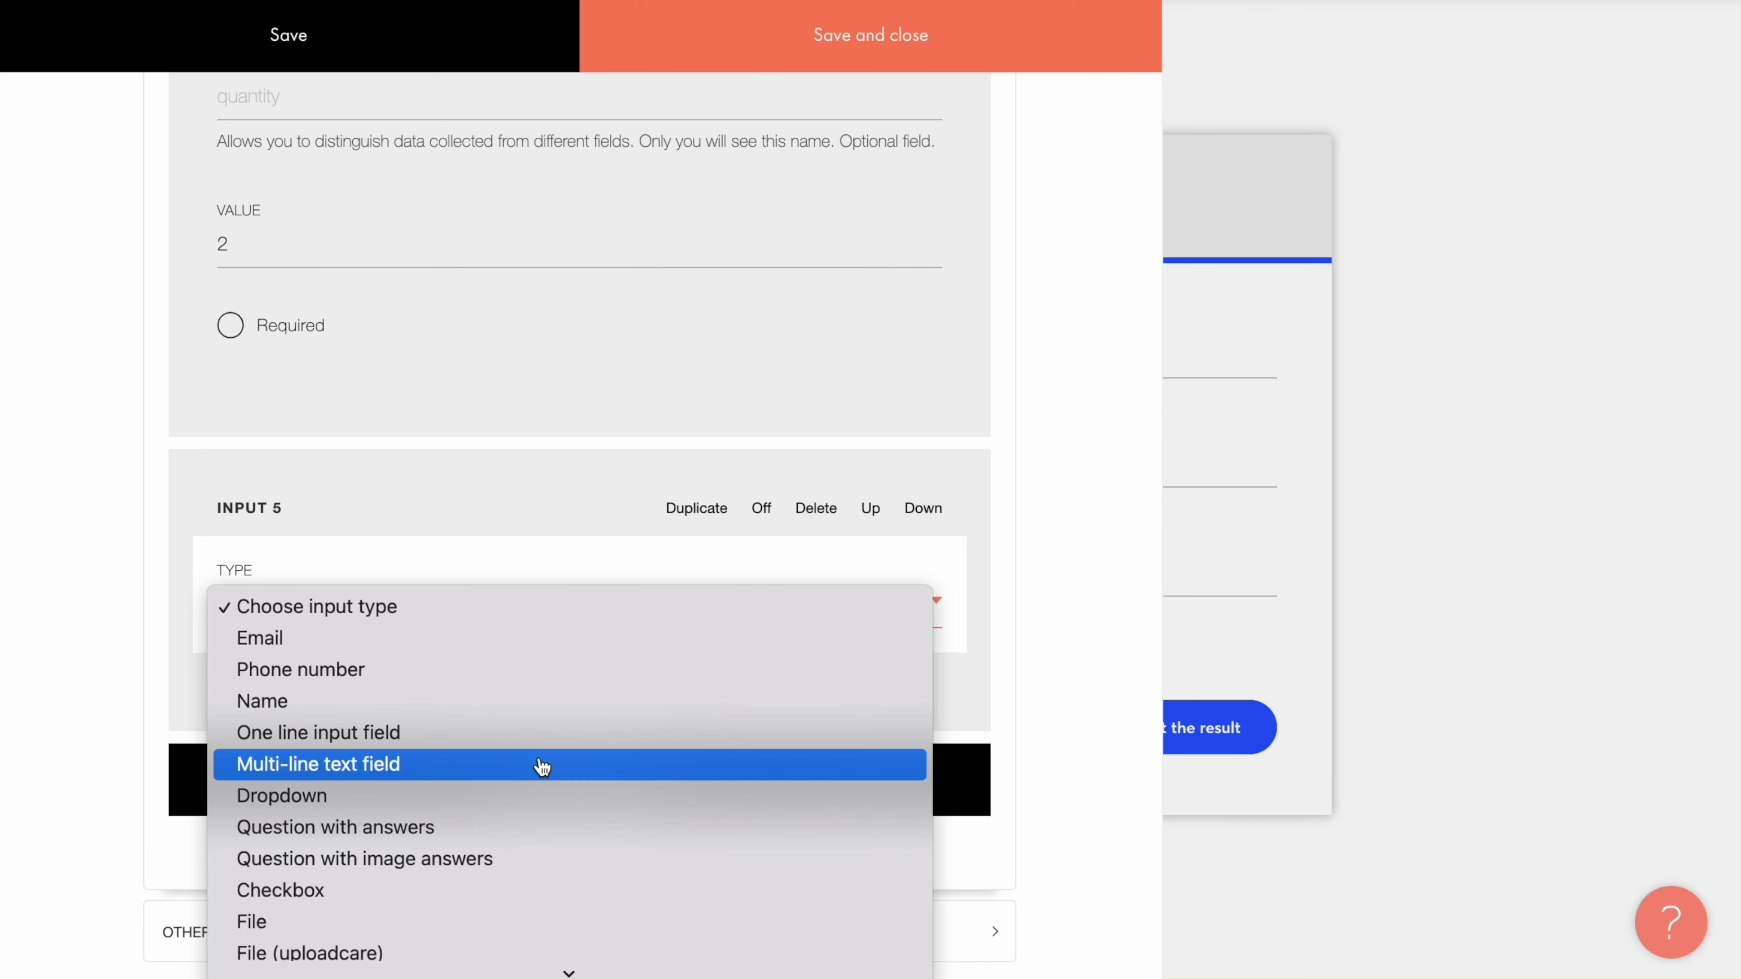
click(541, 766)
scroll(540, 766, down, 5)
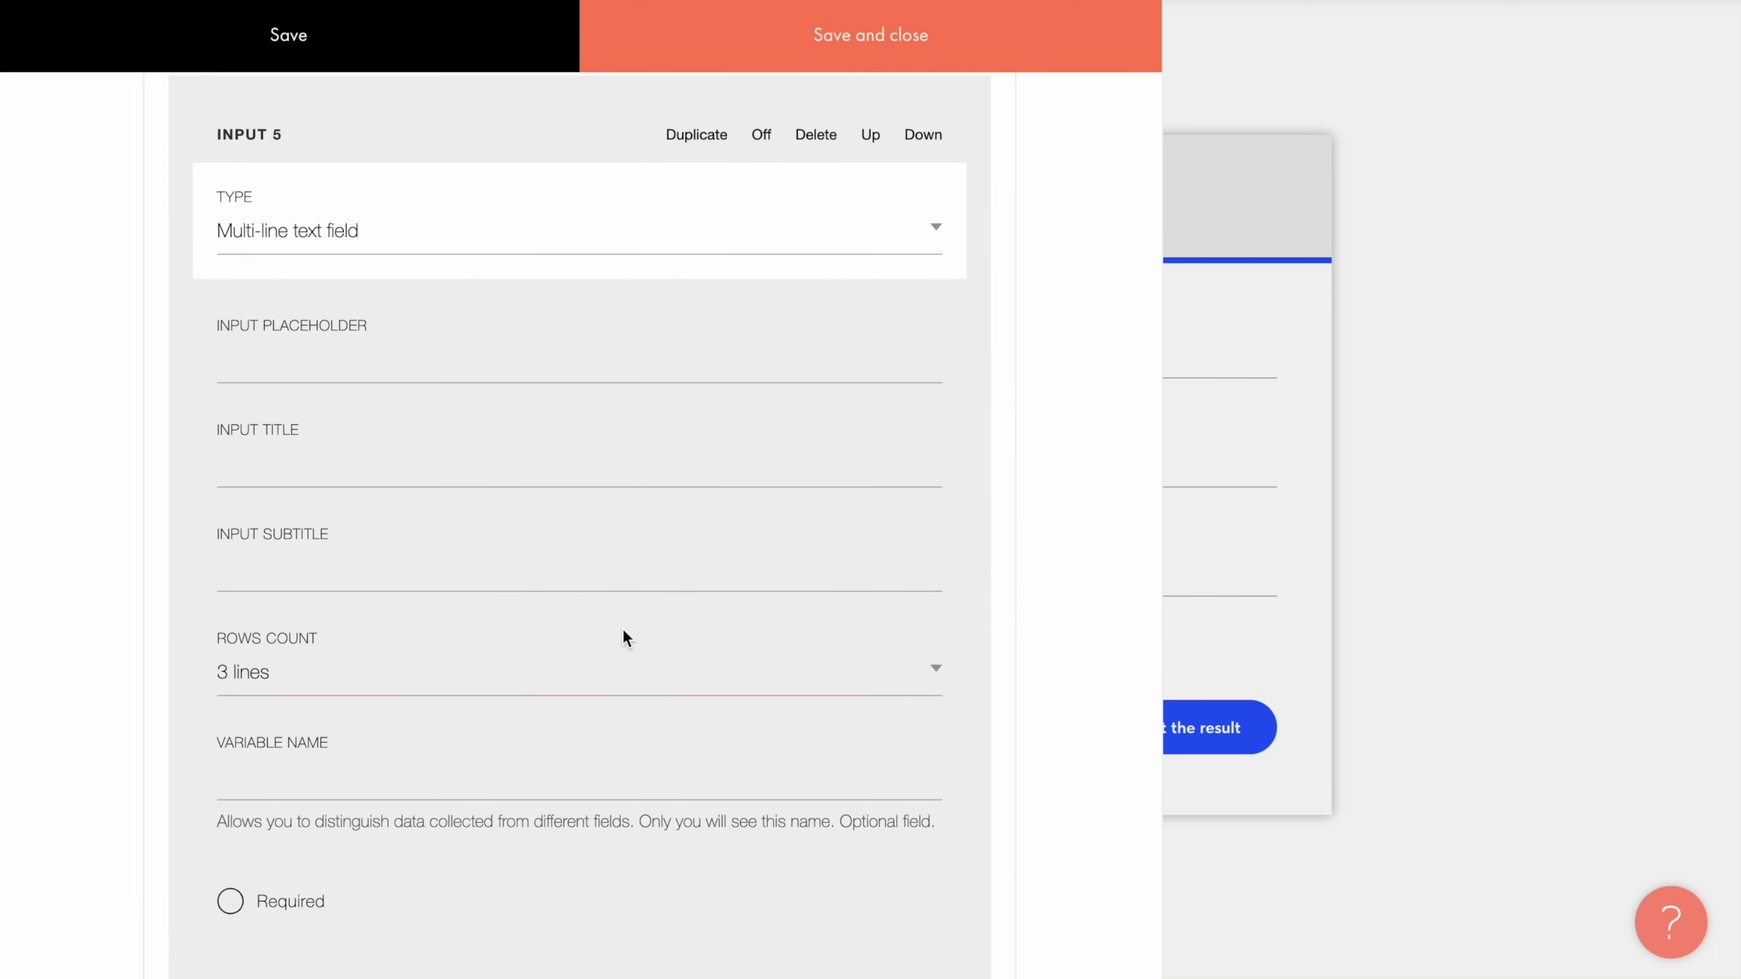
click(532, 442)
text(Additional details)
Step: Set the Additional details box's Rows Count to 2 lines
click(386, 676)
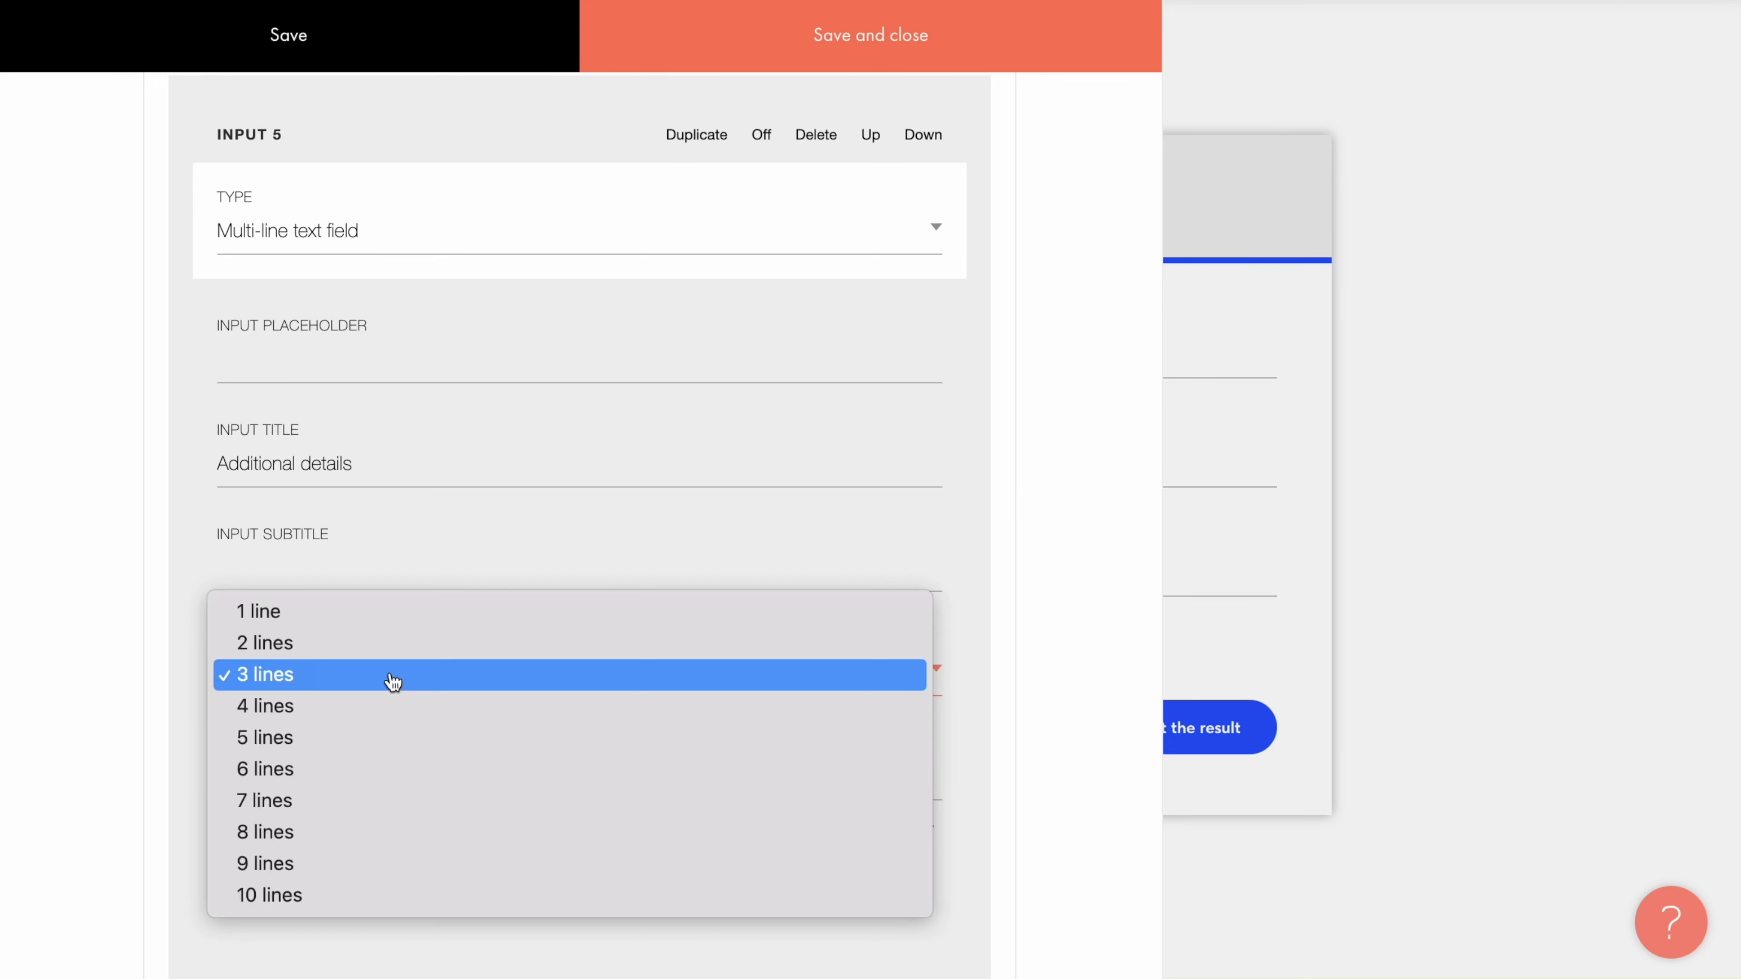
click(368, 650)
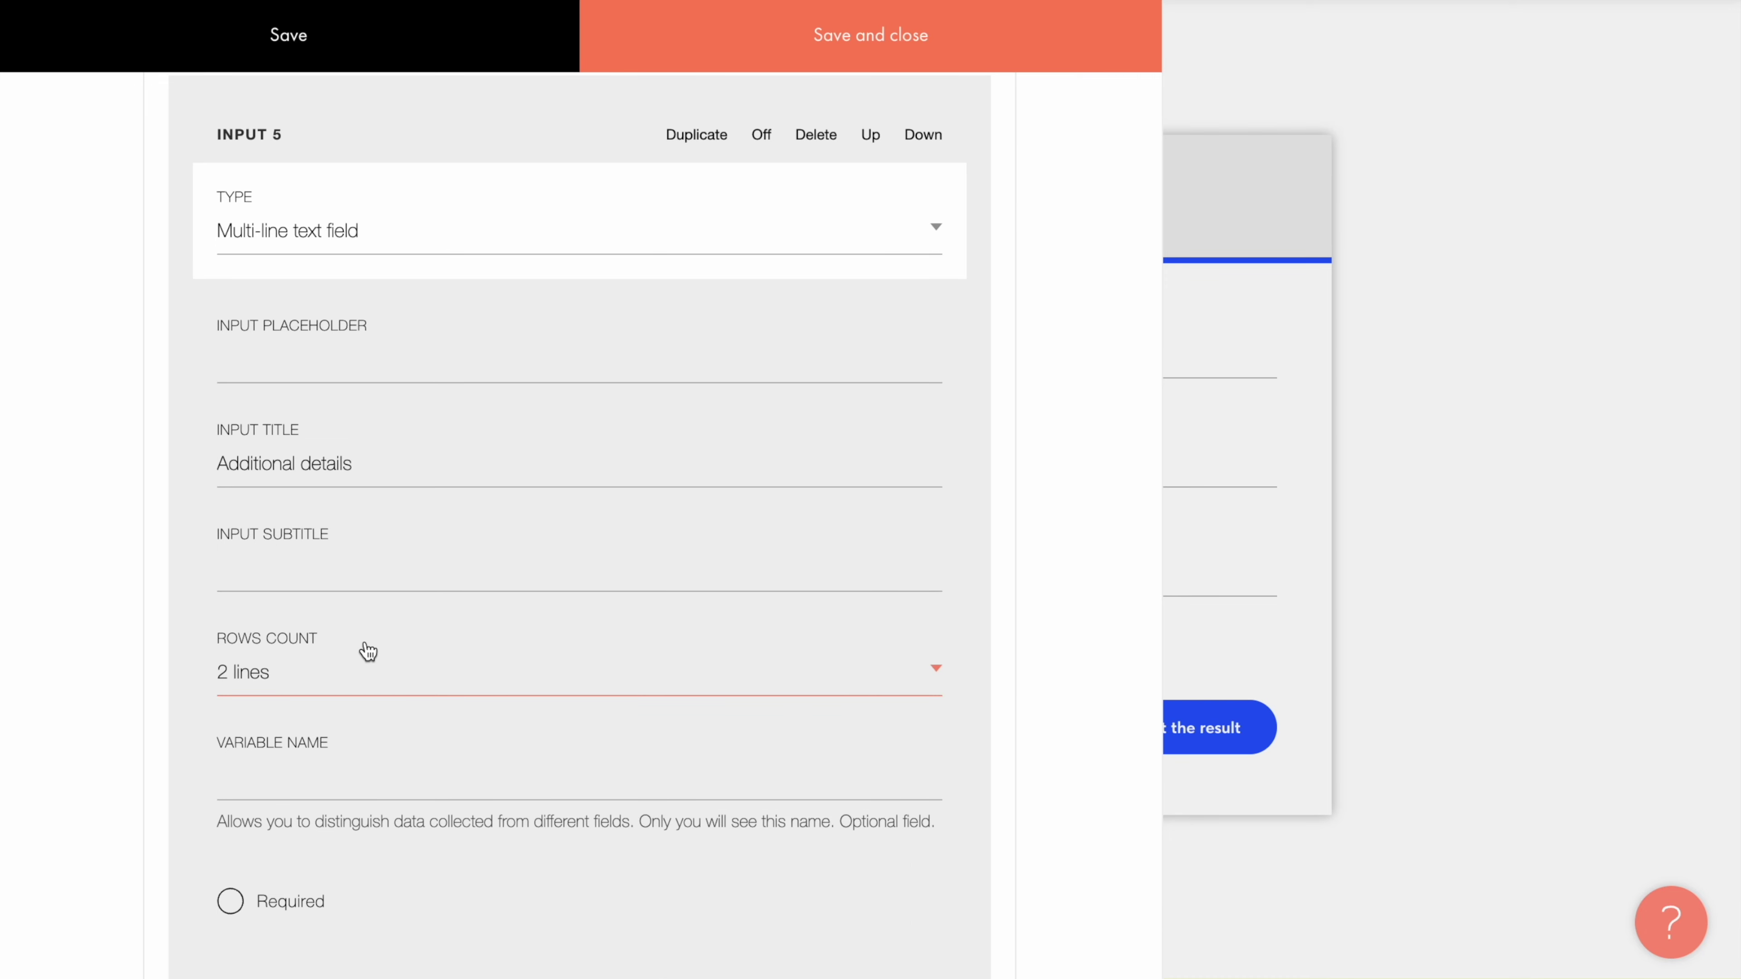
click(385, 676)
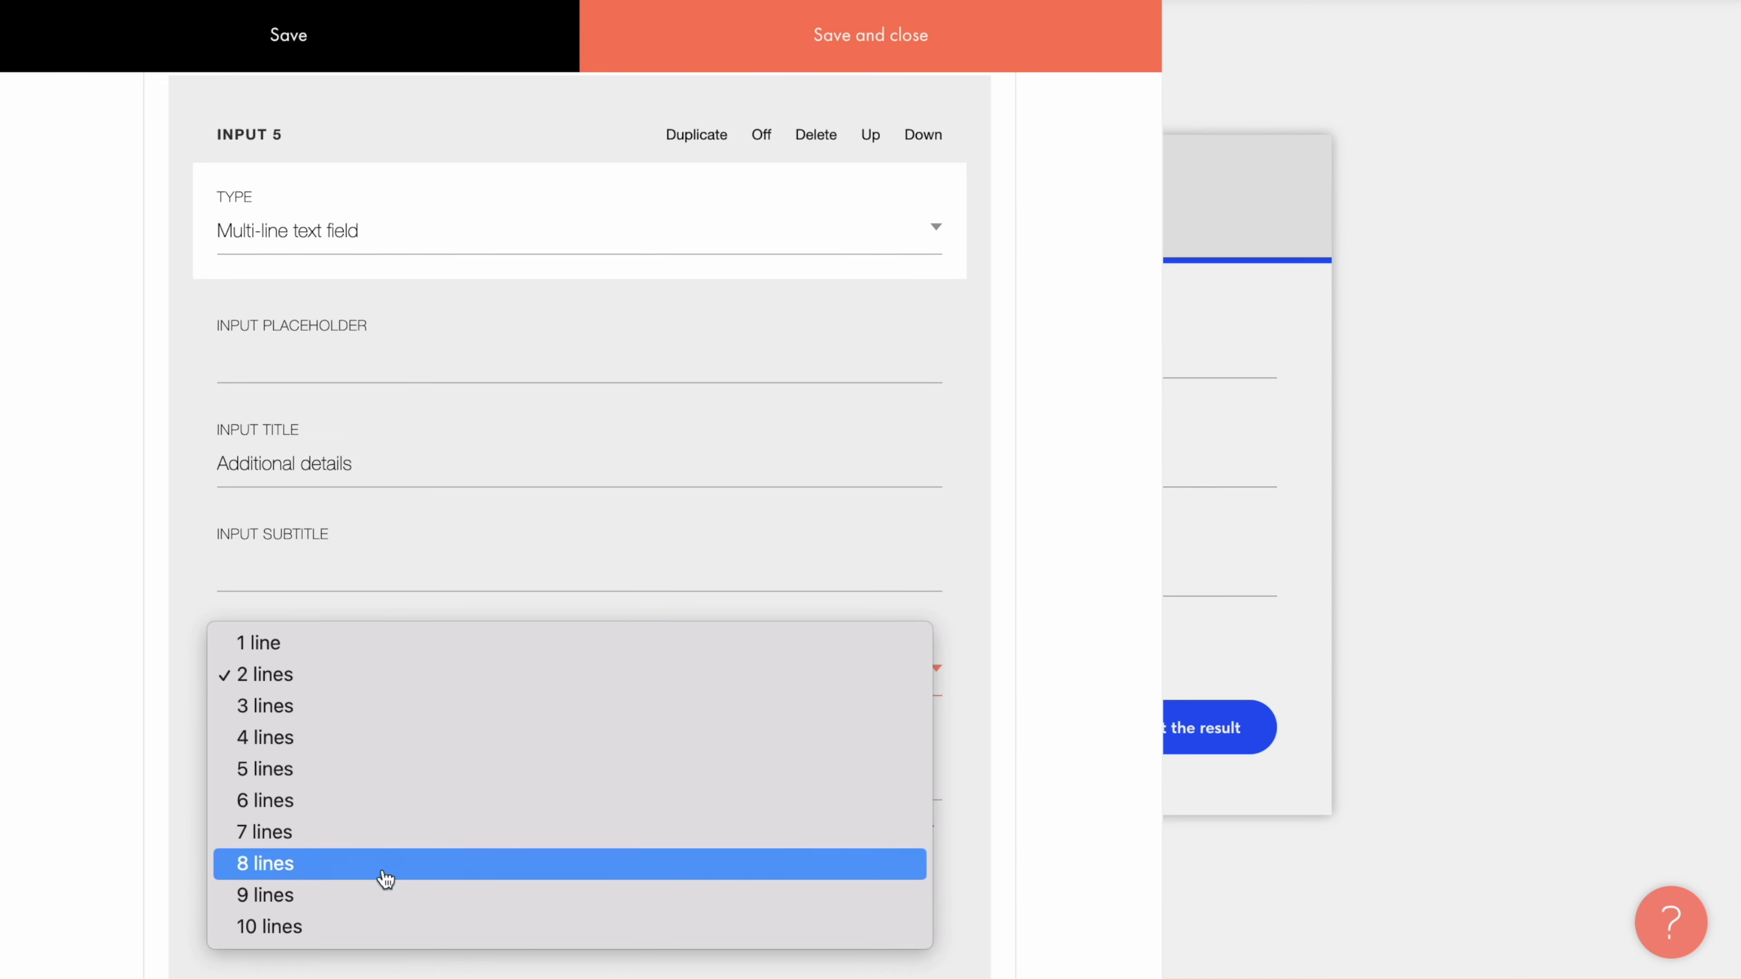
click(408, 969)
scroll(408, 968, down, 6)
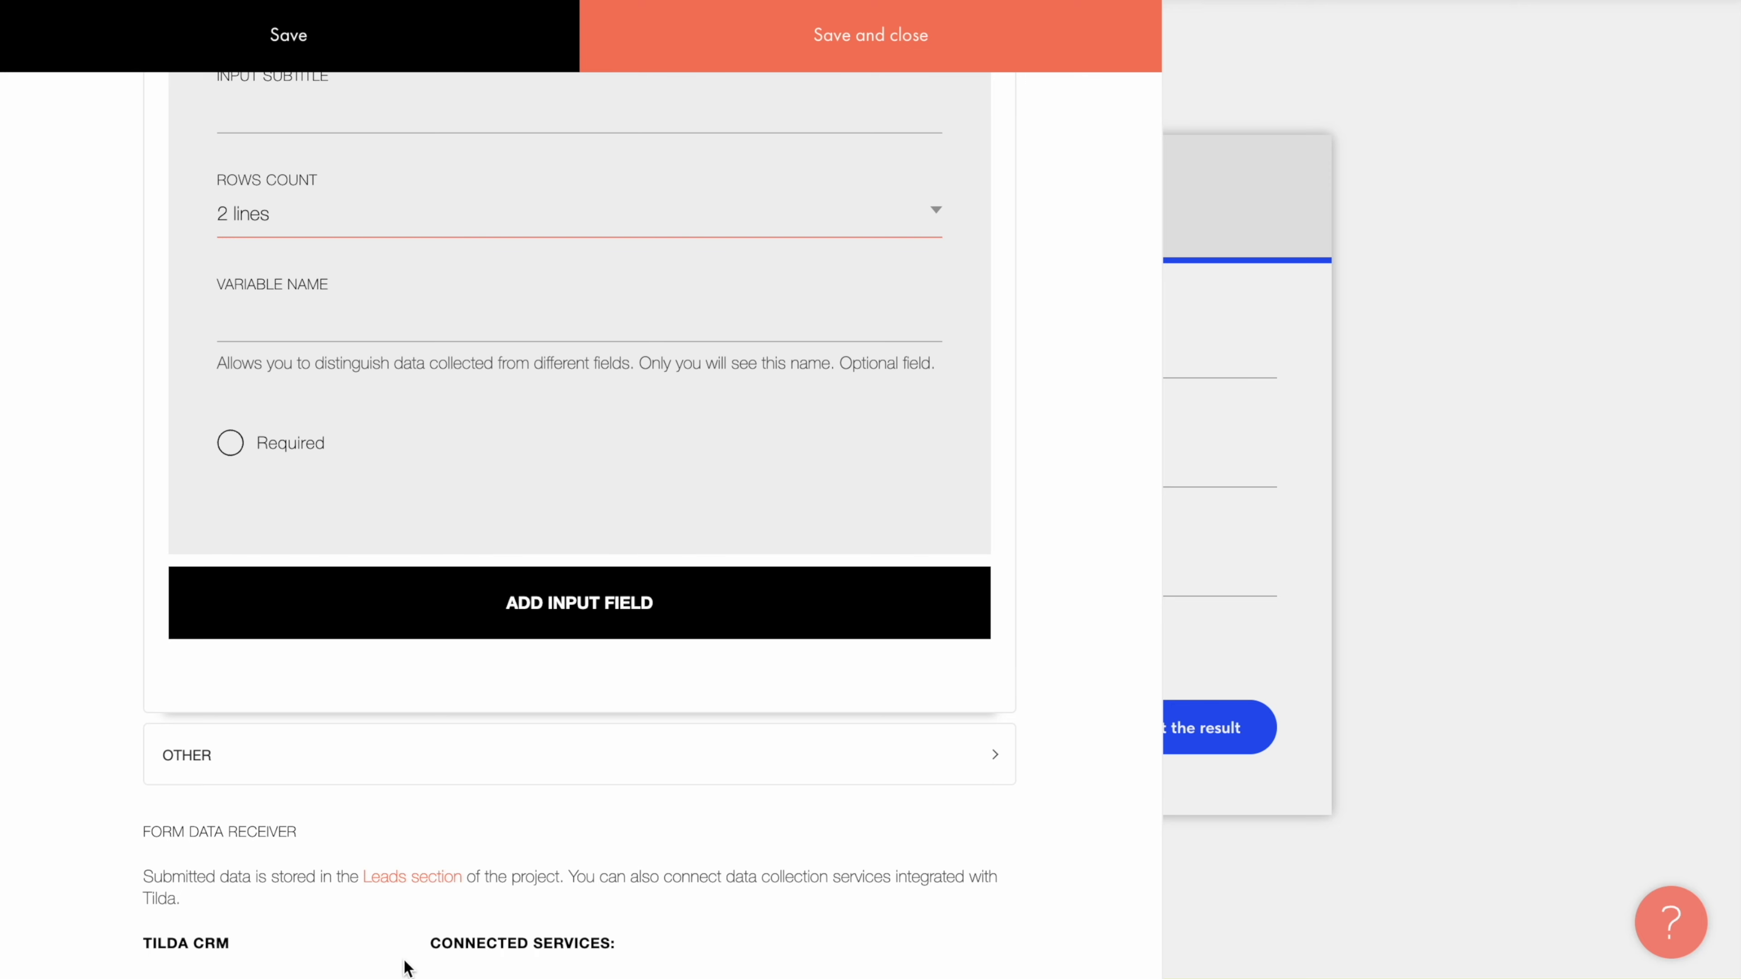
Step: Add a Name field with the placeholder 'Your name'
click(574, 619)
click(572, 617)
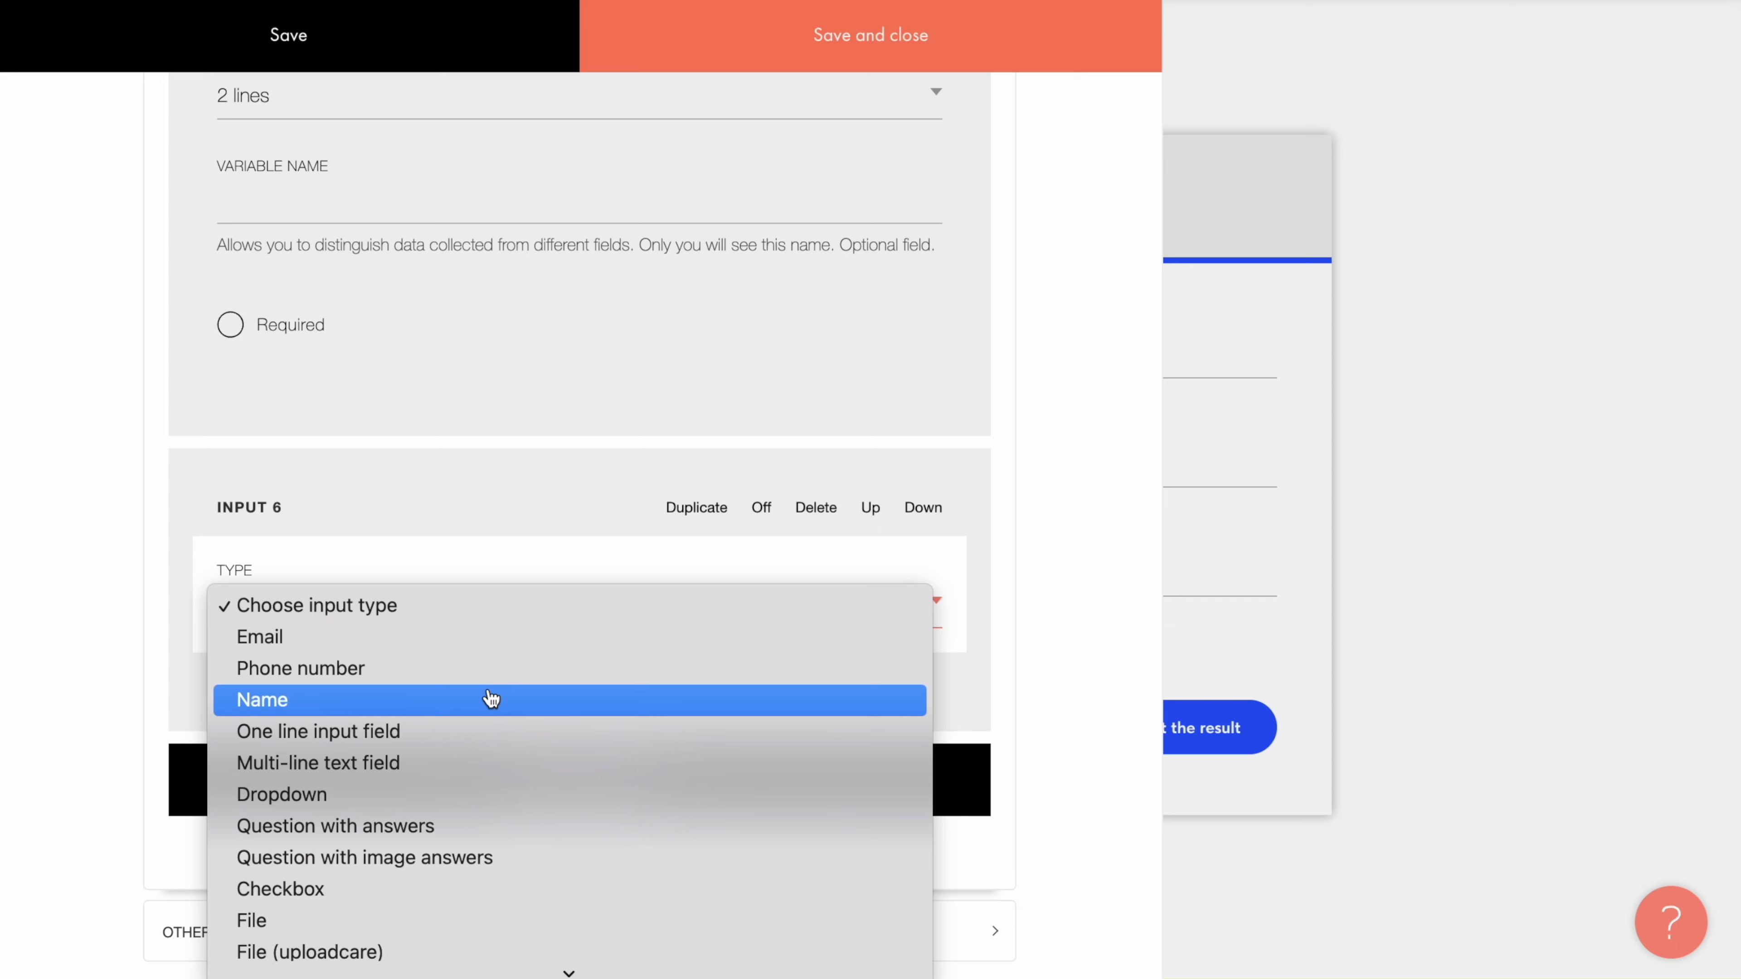
click(490, 700)
click(465, 727)
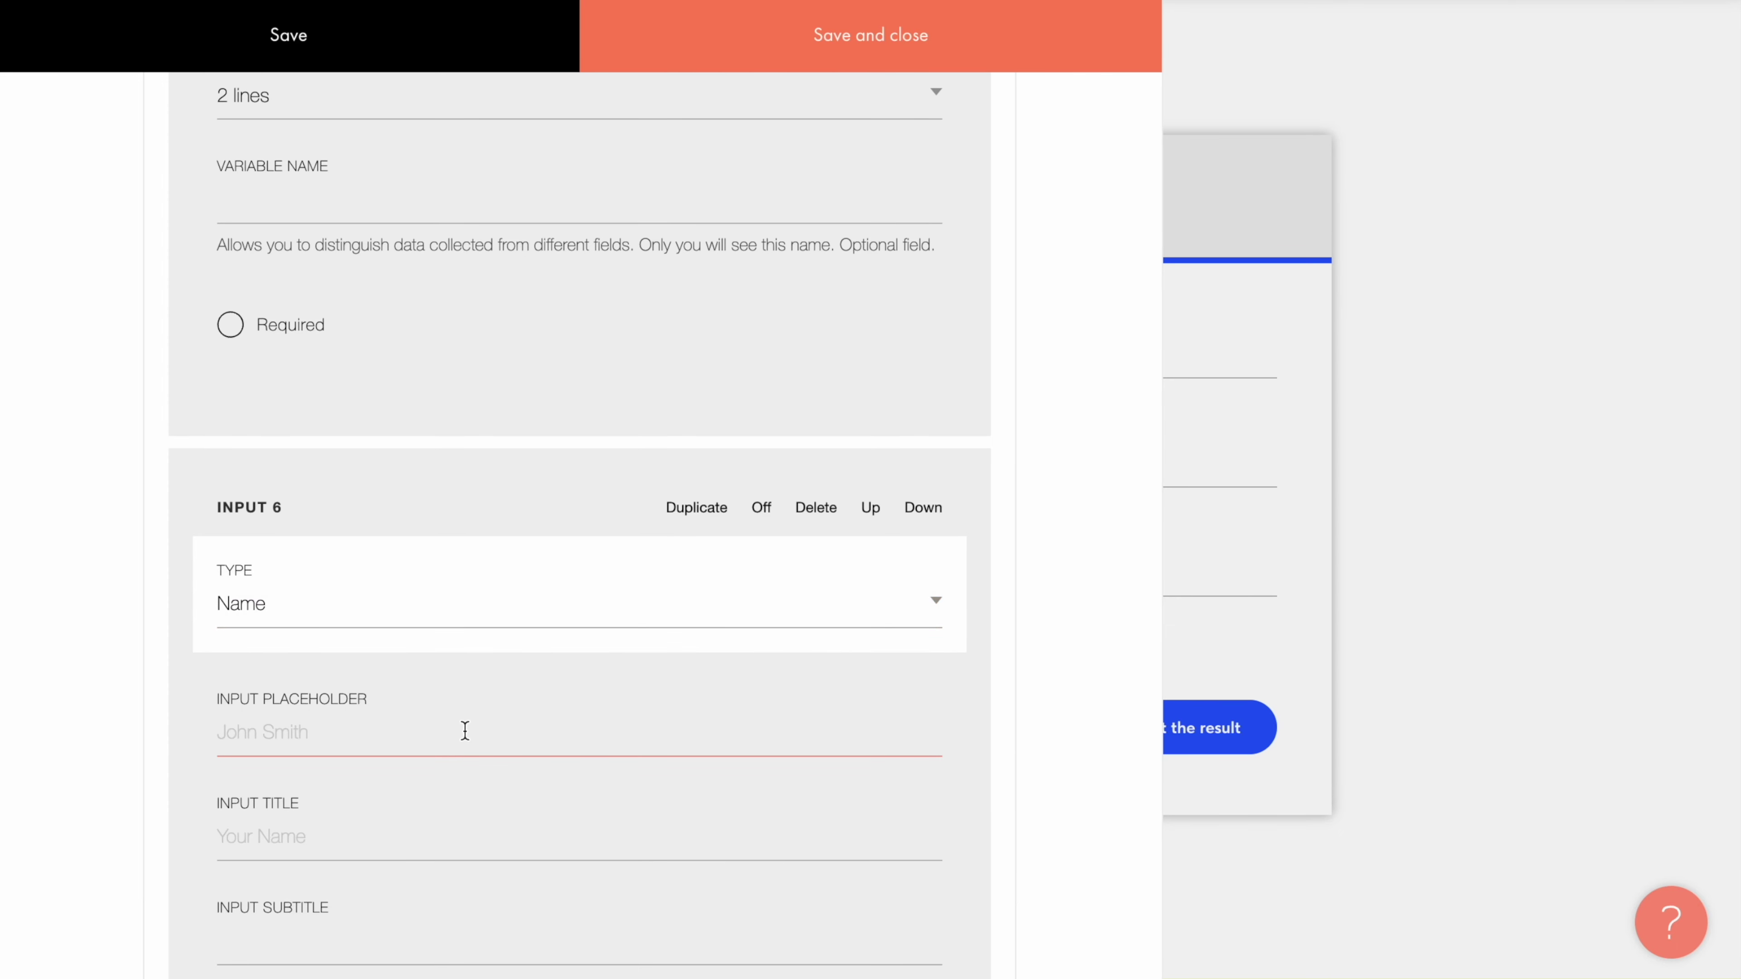
text(Your name)
scroll(375, 778, down, 10)
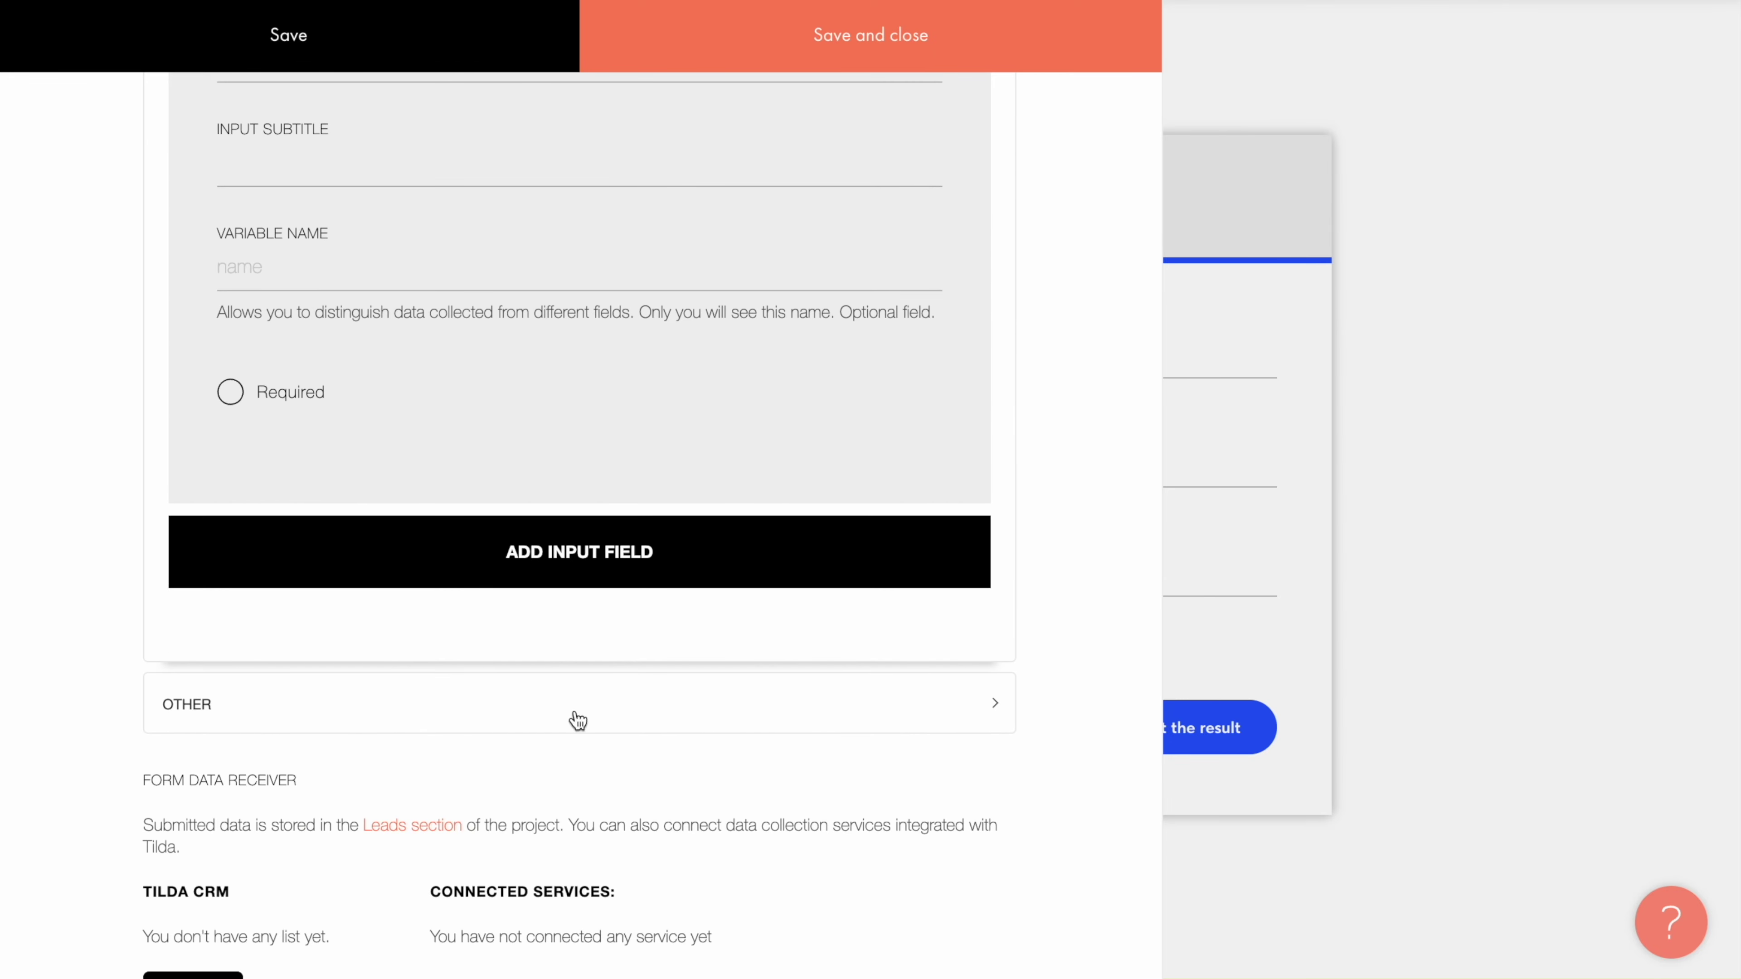
Step: Add a Phone number field using the auto mask with country code
click(582, 545)
scroll(583, 547, down, 5)
click(588, 231)
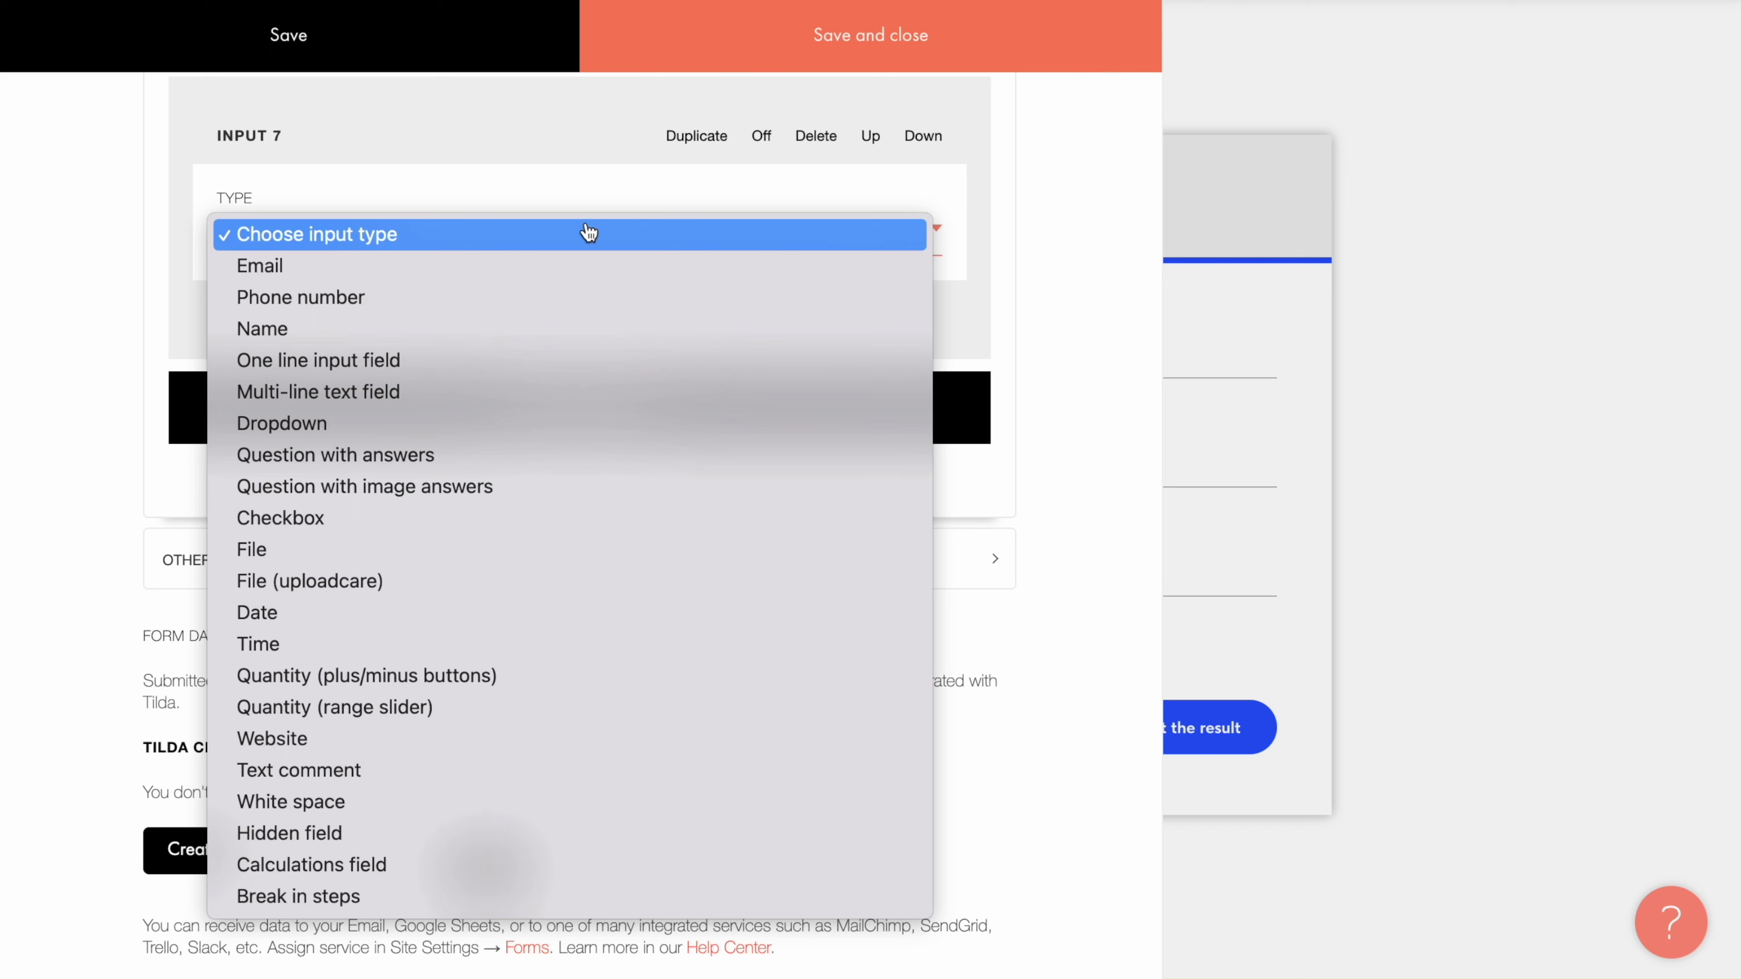
click(538, 299)
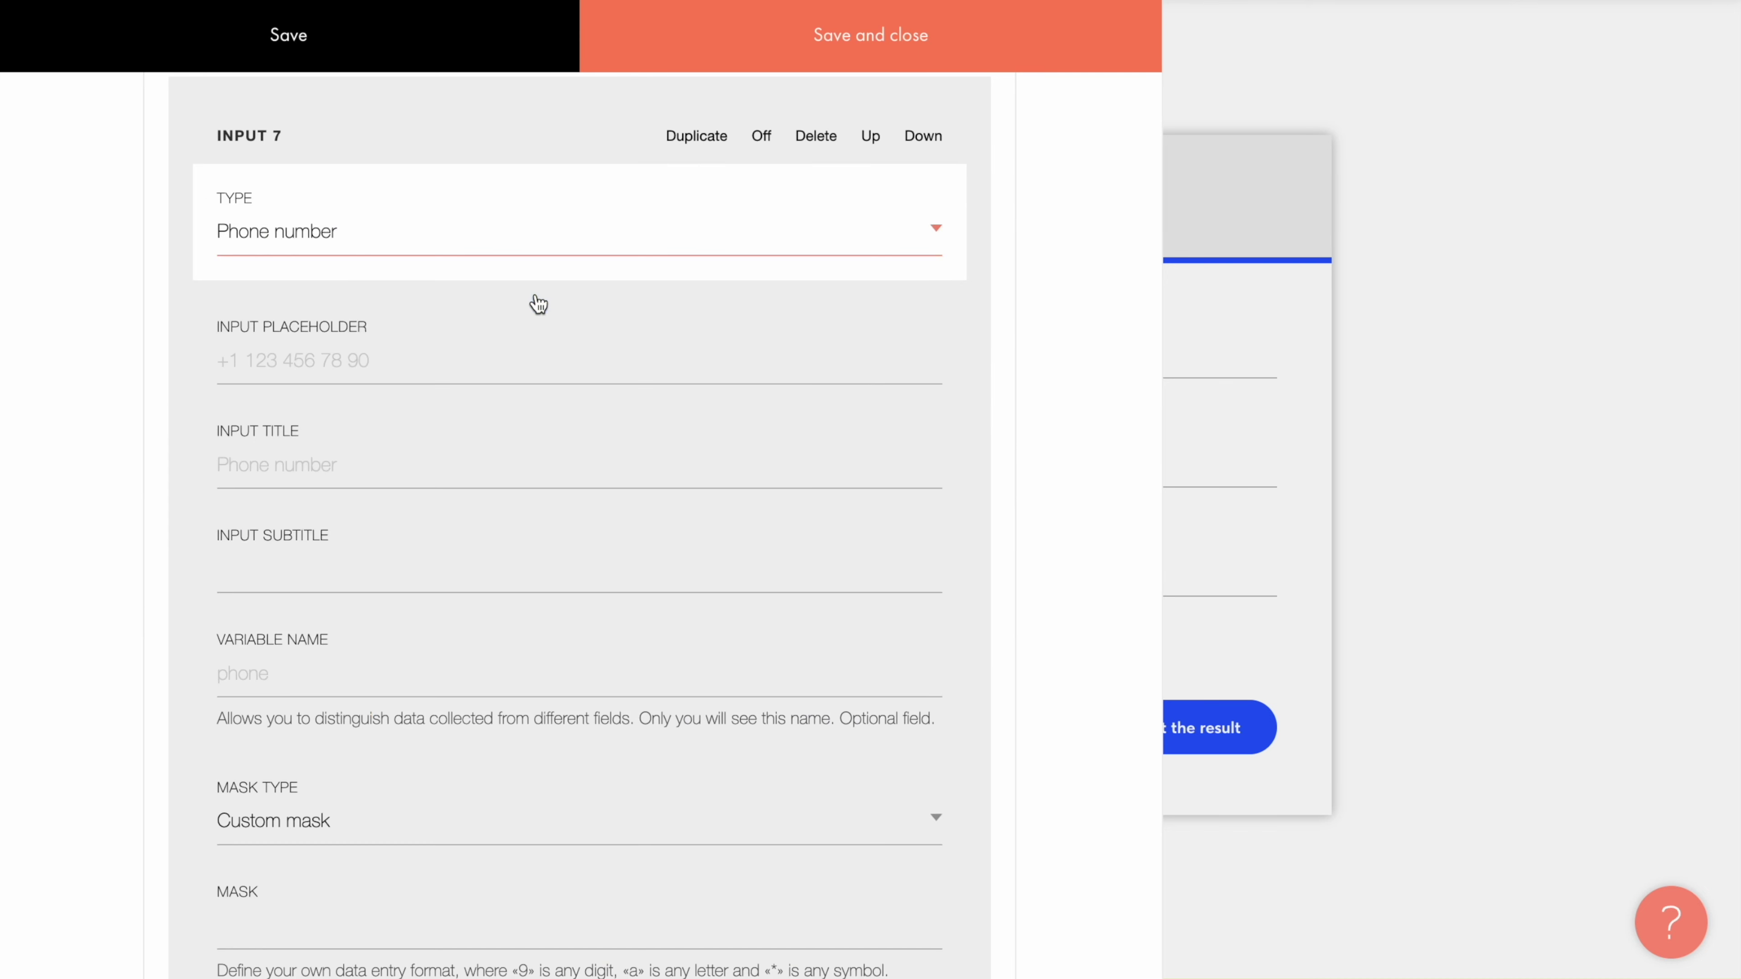
scroll(538, 304, down, 7)
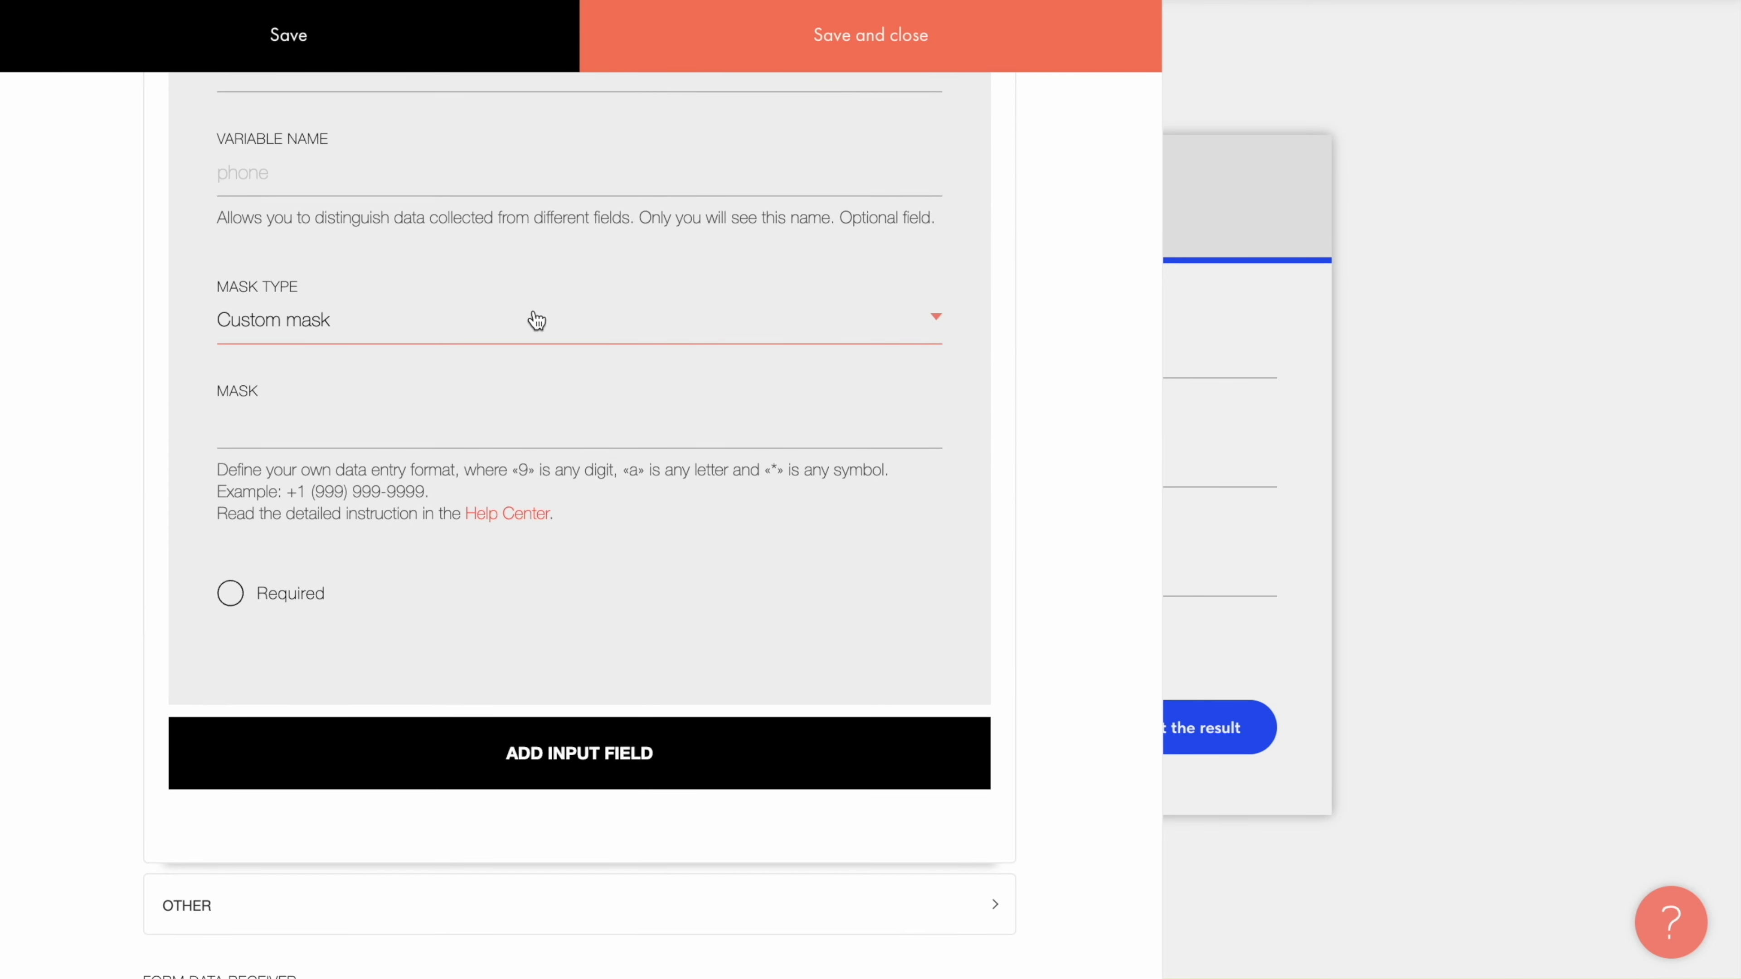
click(537, 320)
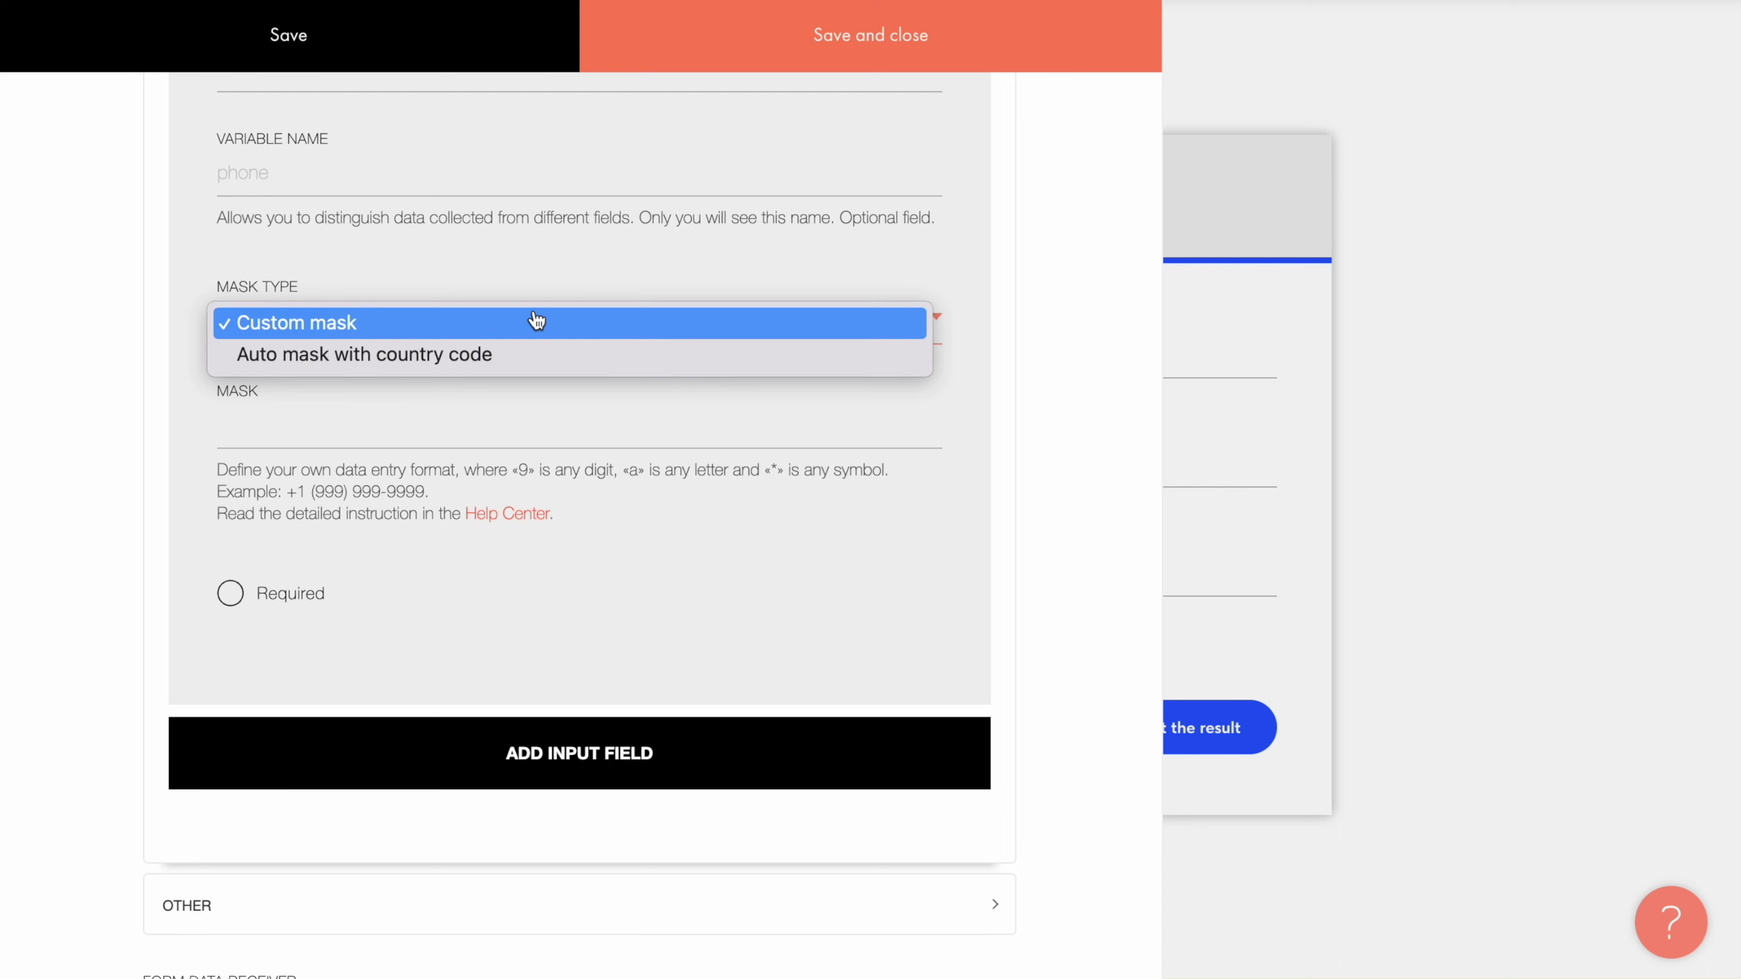
click(507, 356)
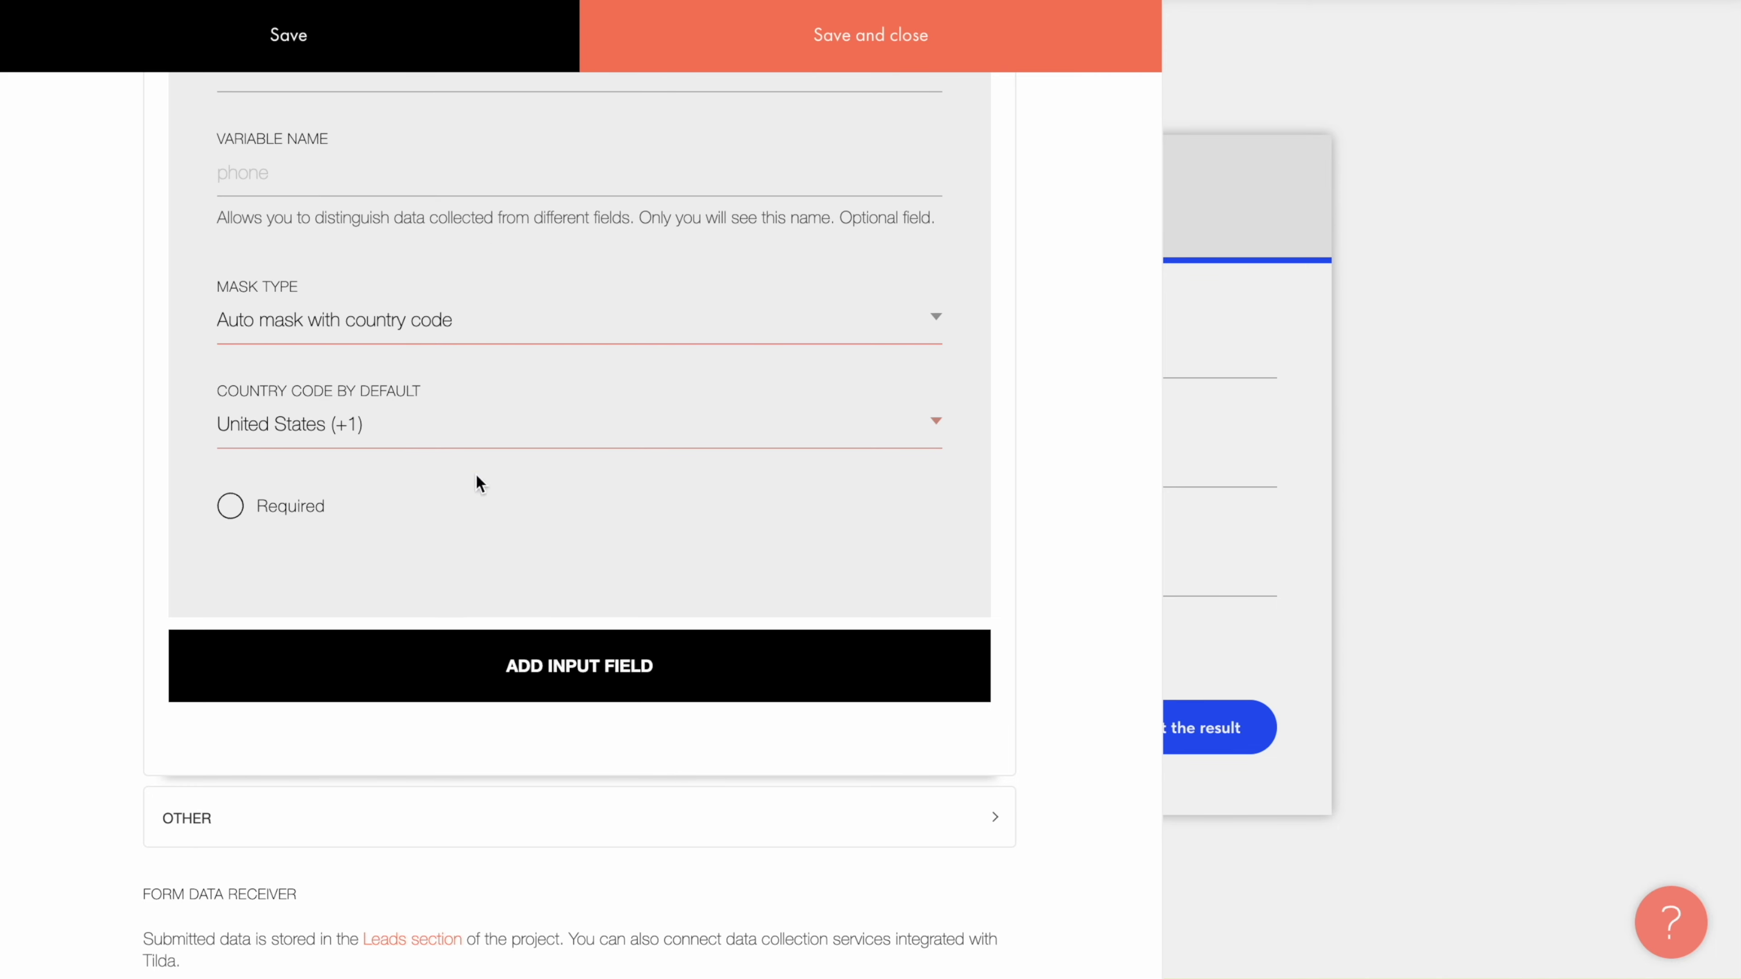
Step: Add an Email field with the placeholder 'Your email'
click(558, 668)
scroll(559, 668, down, 6)
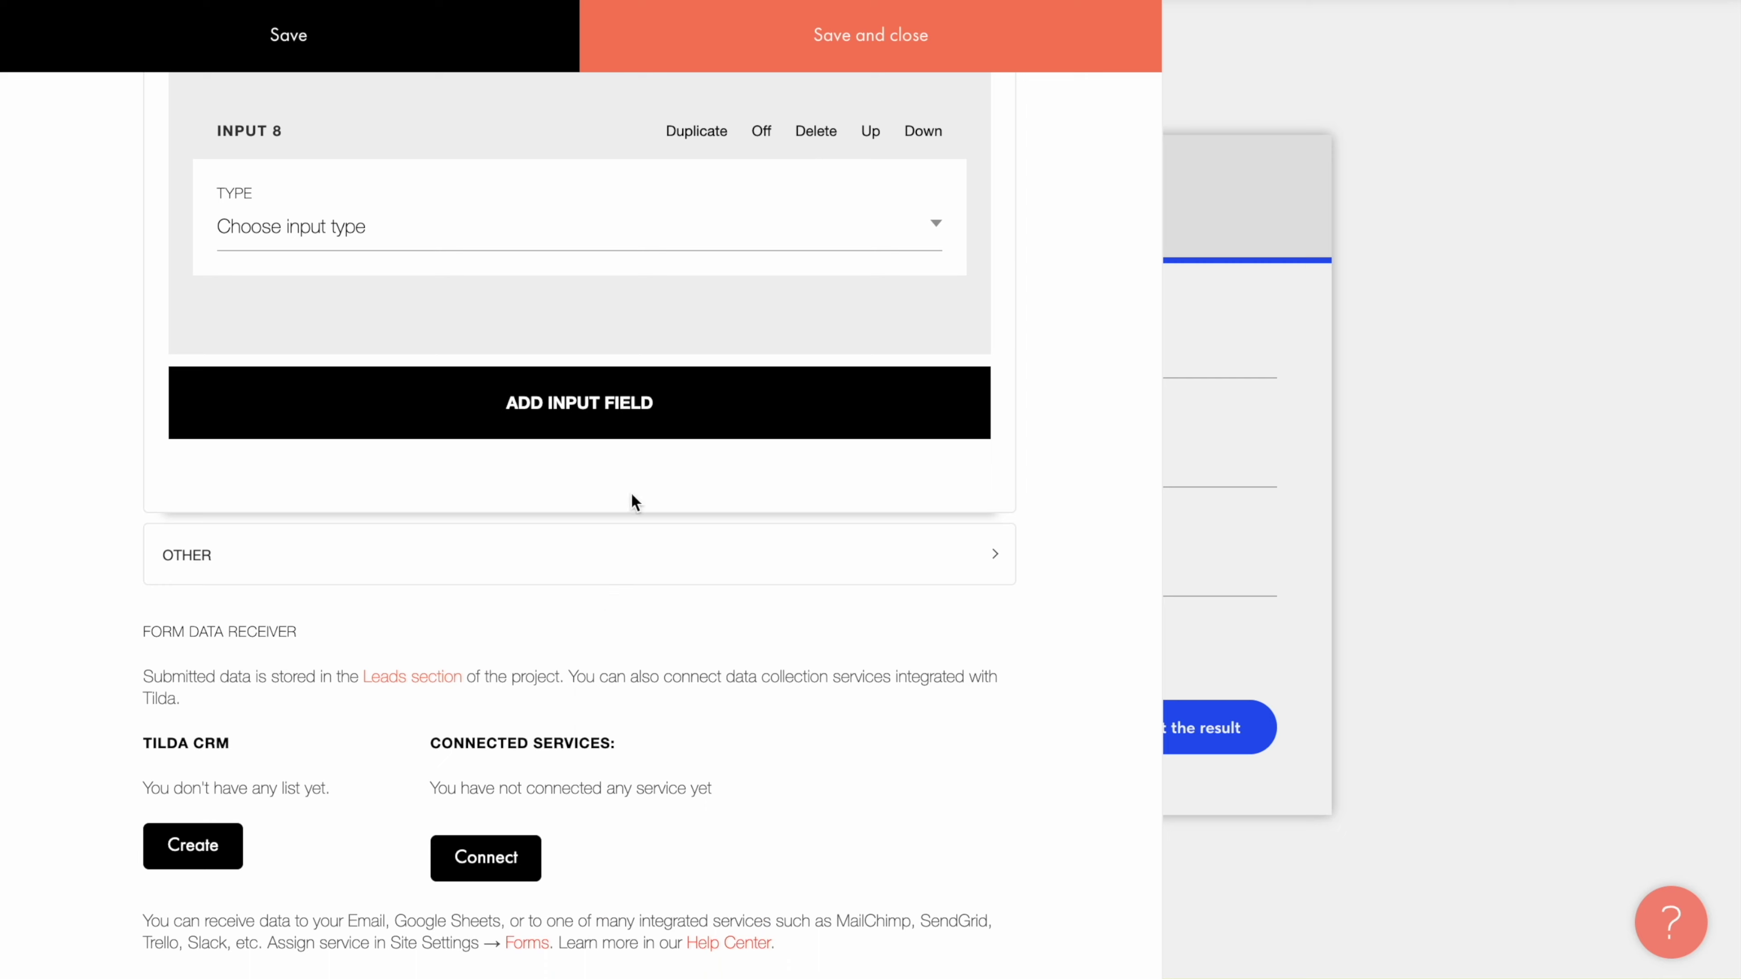
click(519, 233)
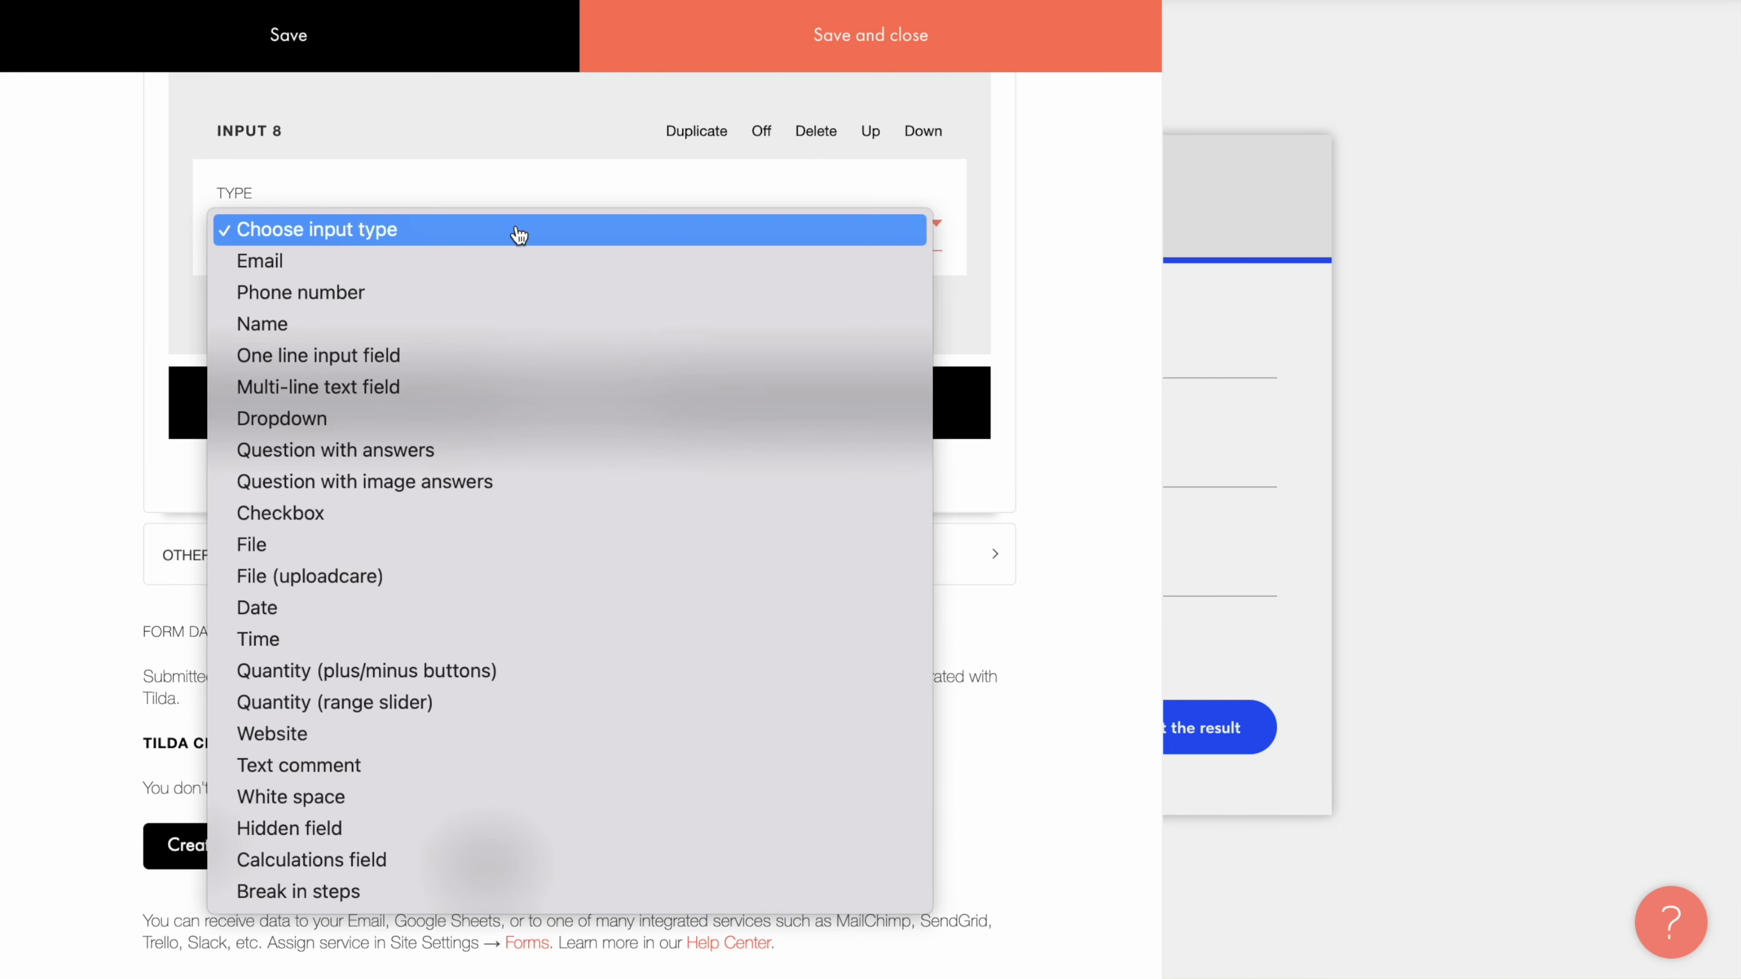
click(502, 261)
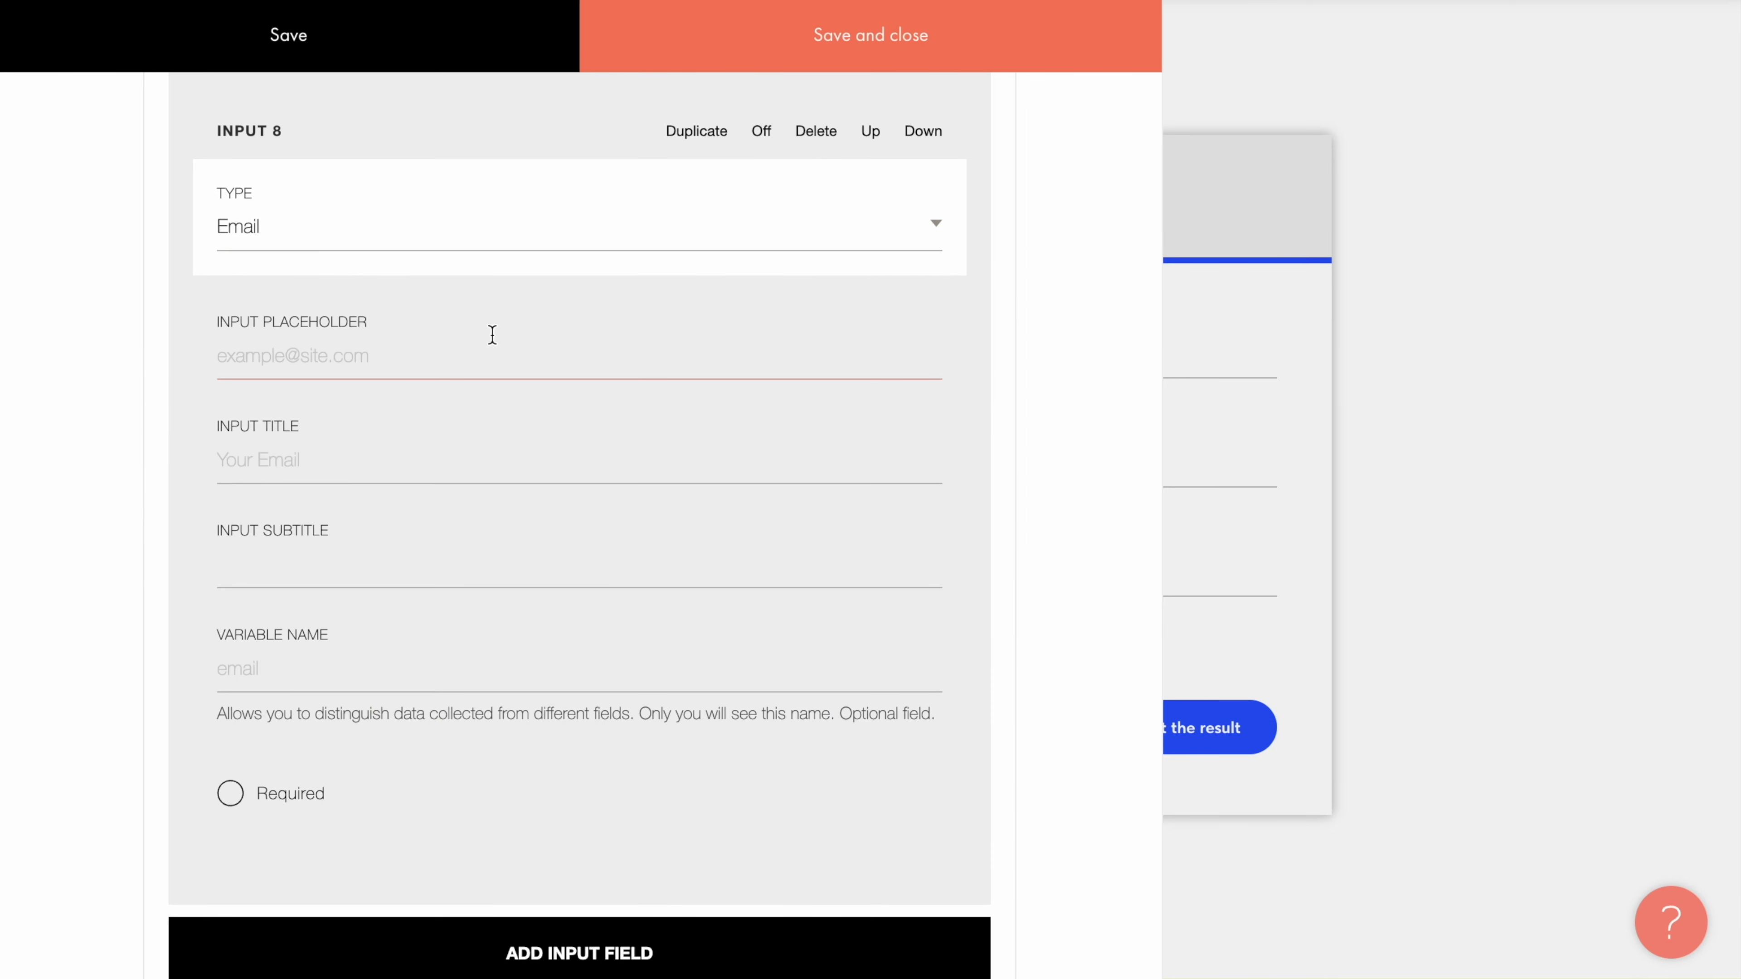
text(Your email)
click(445, 401)
Step: Mark the vacation-length question and the travellers counter as Required
scroll(445, 404, up, 20)
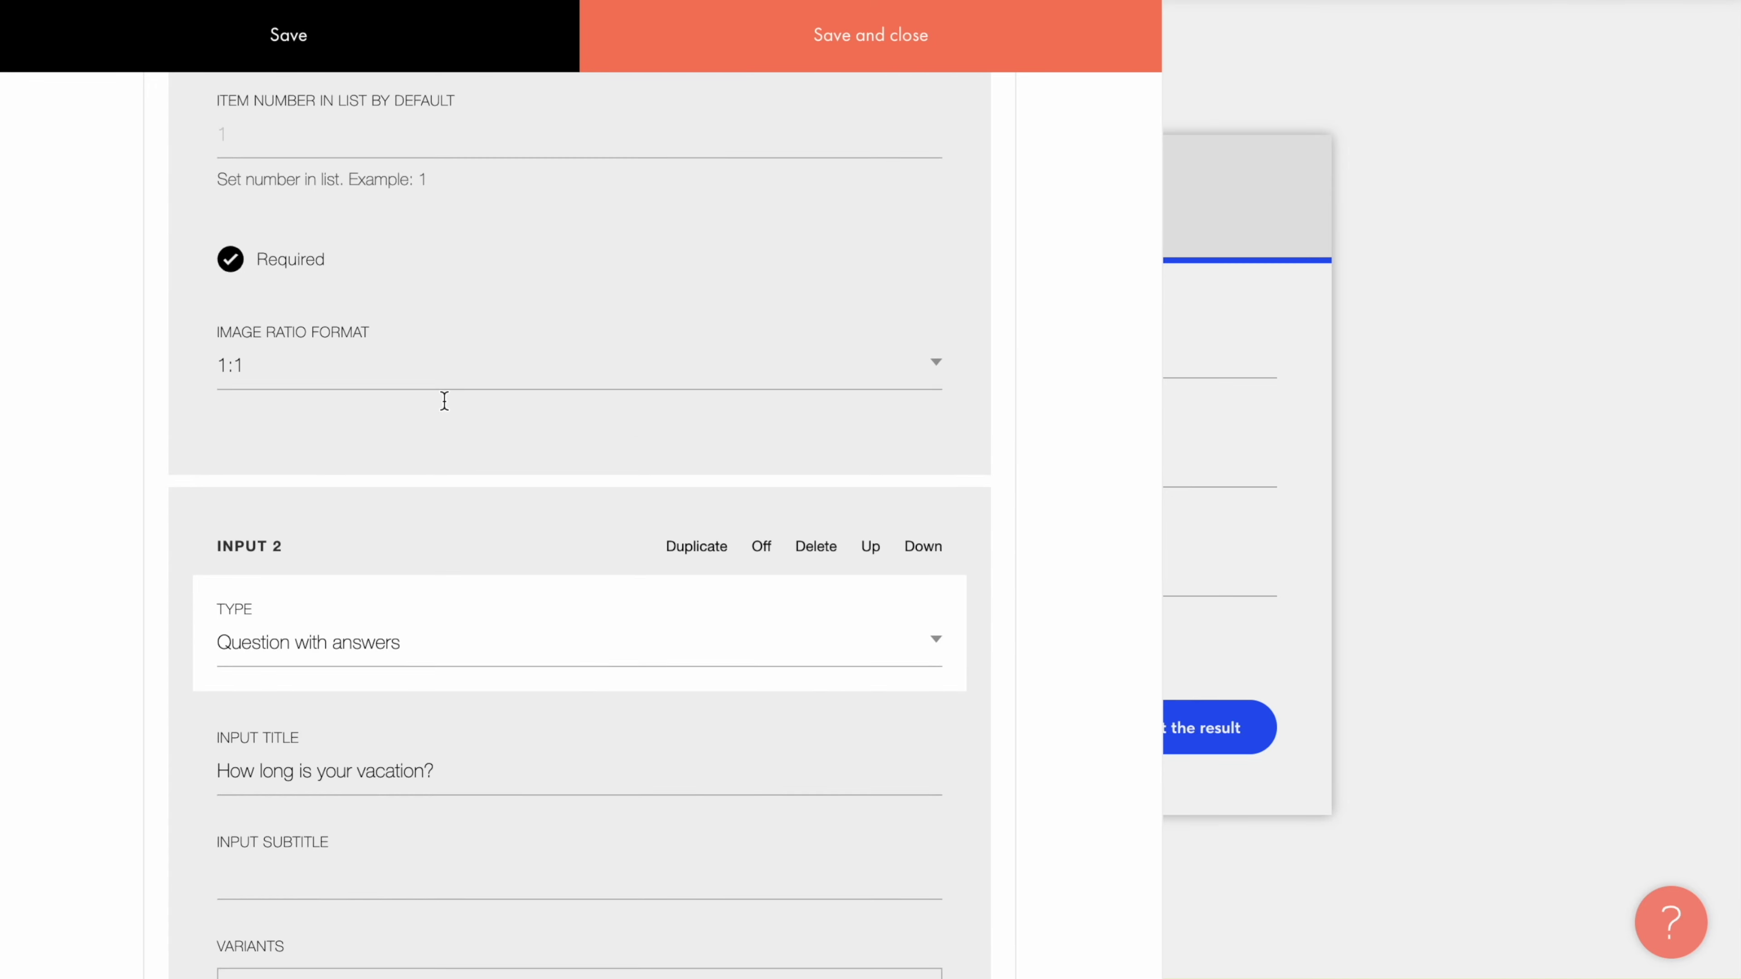
scroll(294, 857, down, 15)
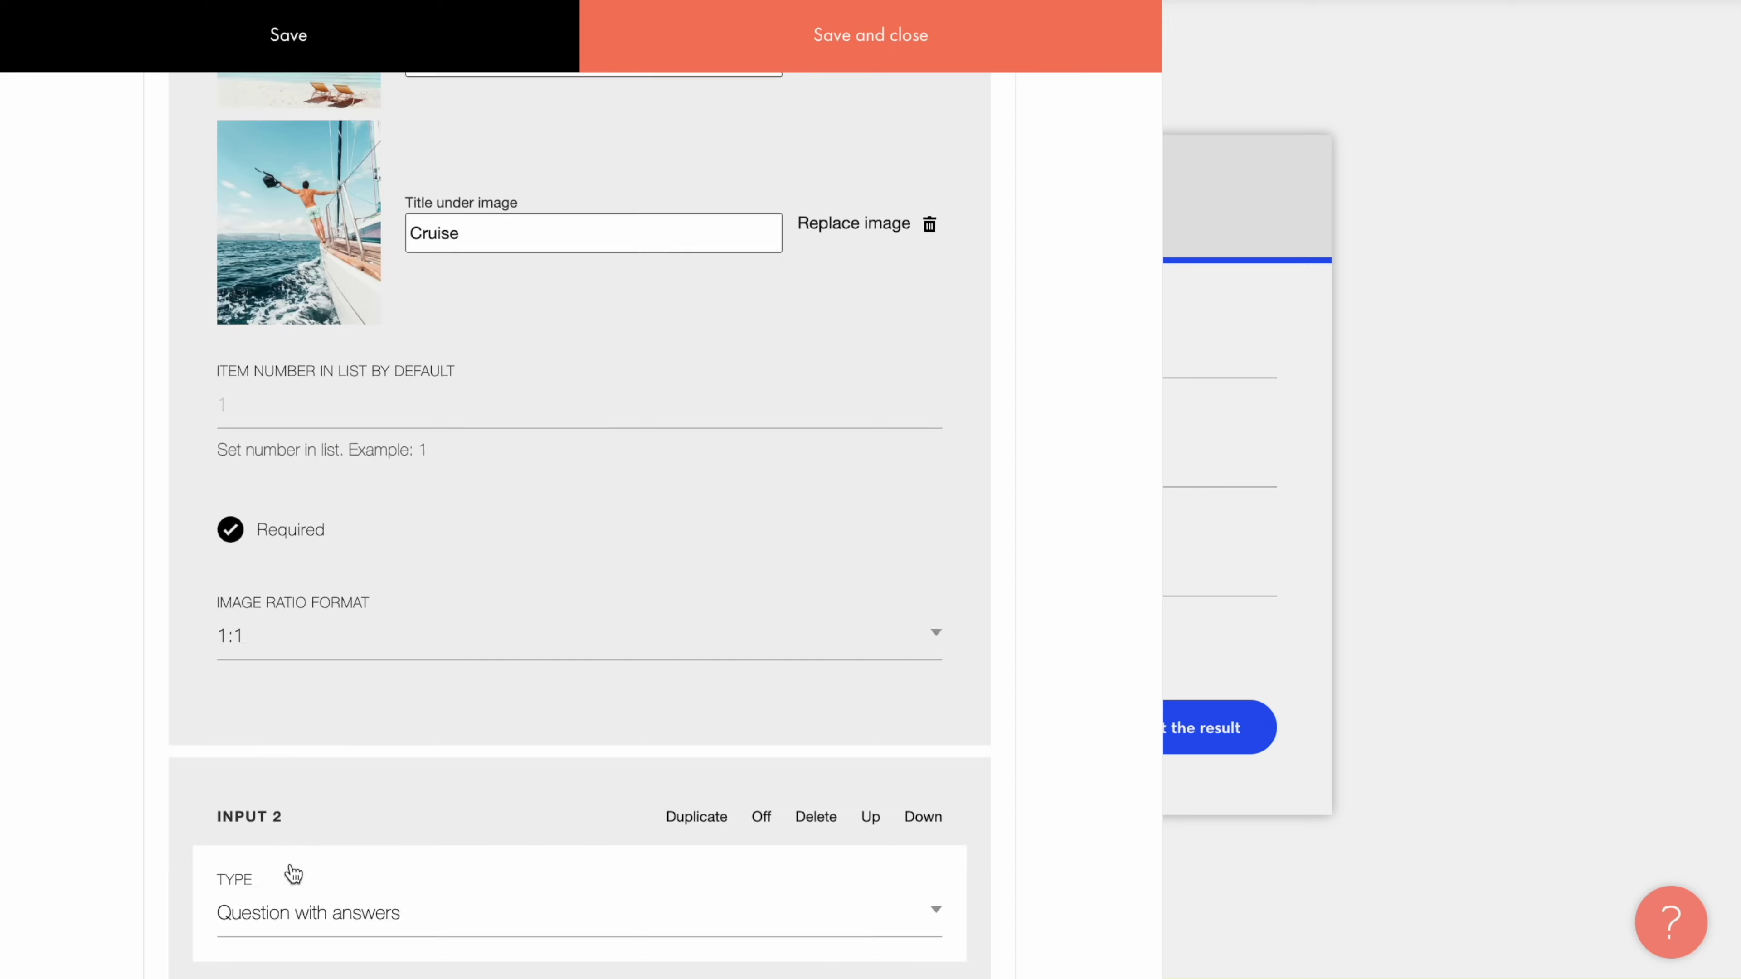
click(230, 728)
scroll(233, 725, down, 10)
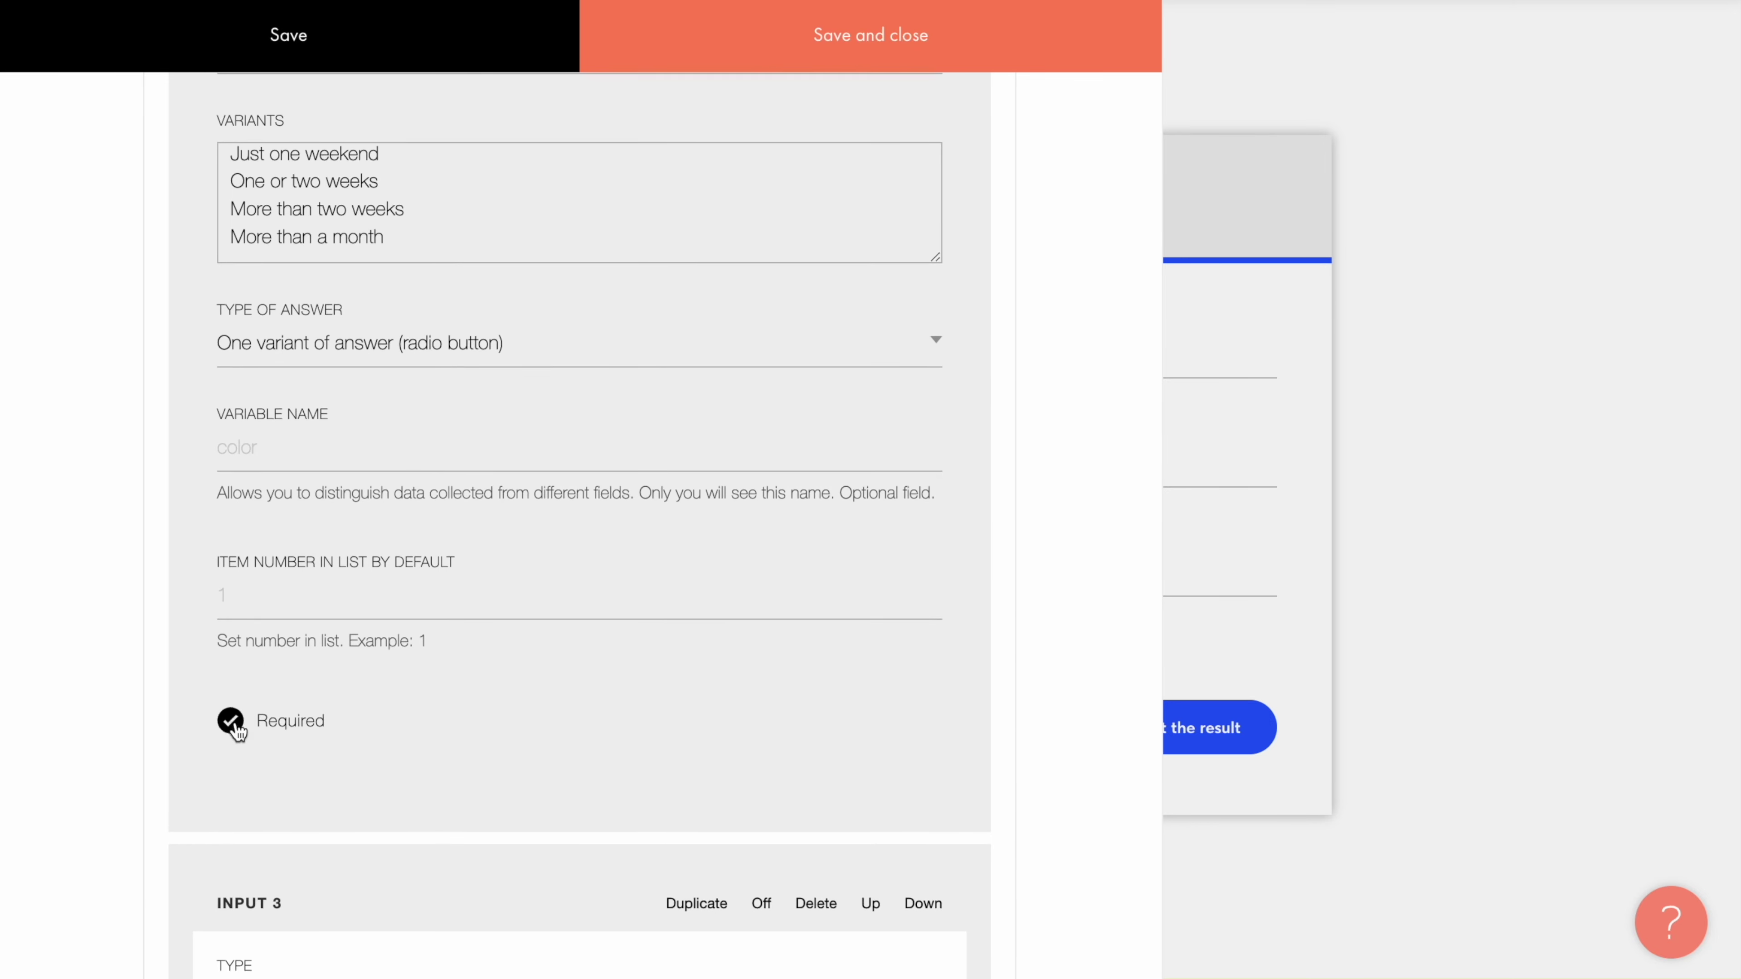
scroll(236, 721, down, 10)
click(232, 716)
Step: Mark the Name, Phone number and Email fields as Required
scroll(236, 726, down, 3)
scroll(236, 727, down, 10)
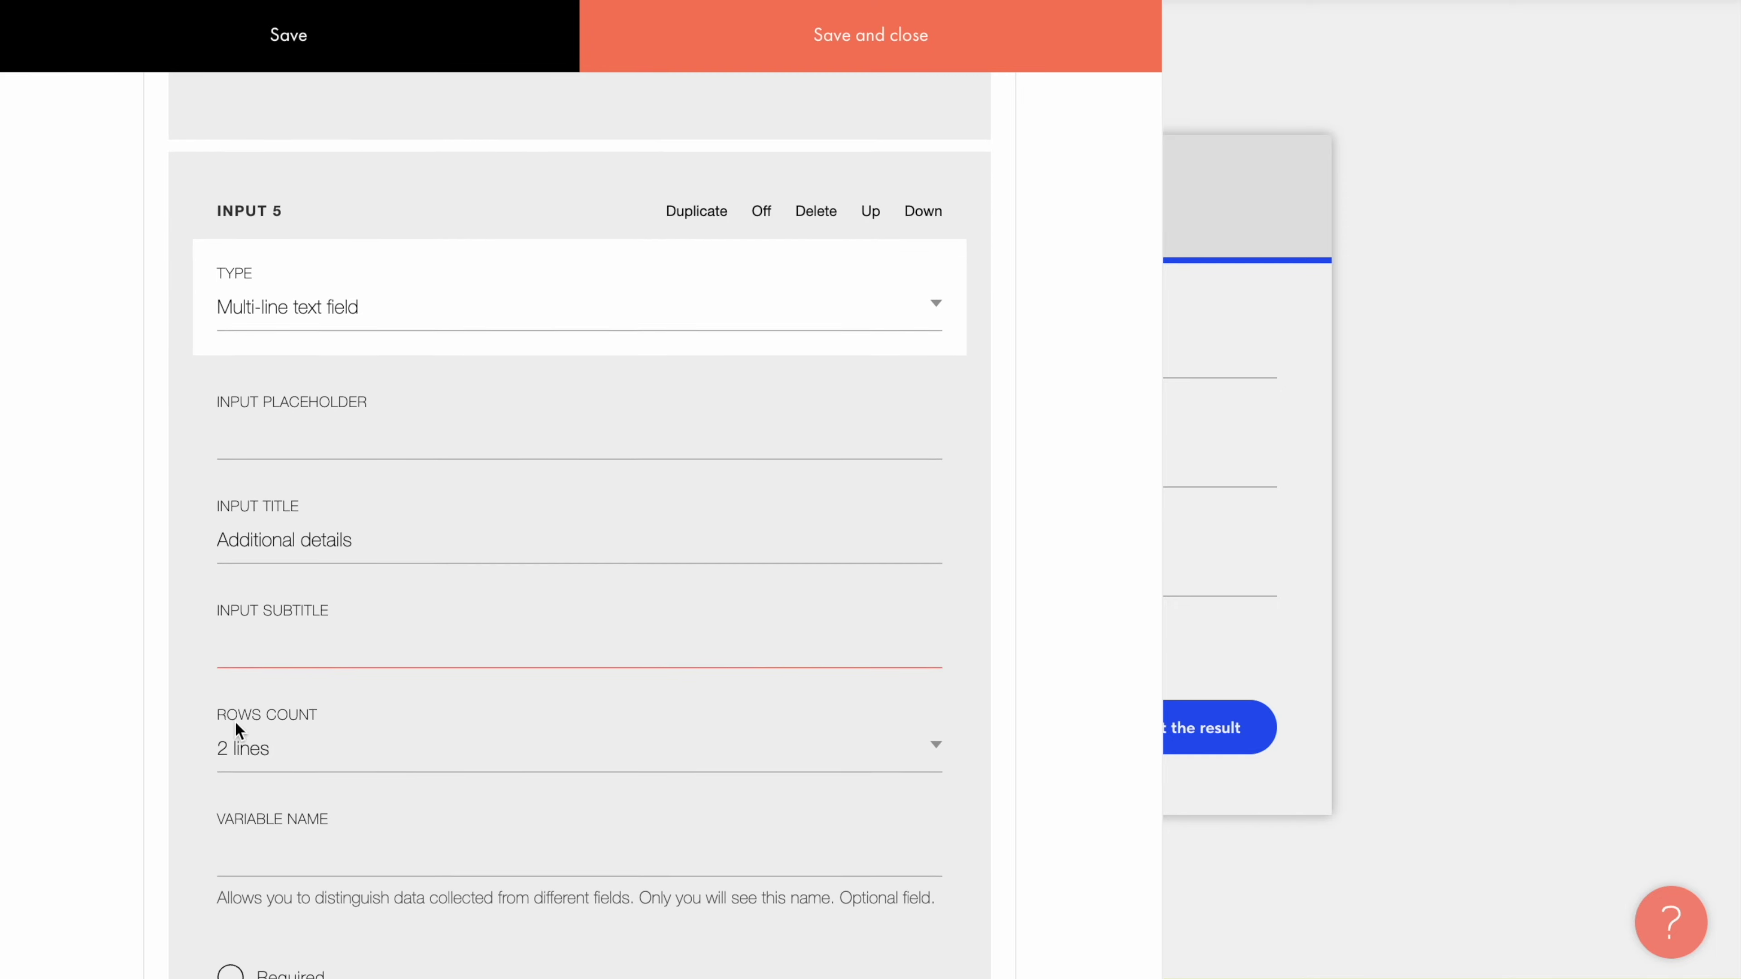
scroll(236, 728, down, 2)
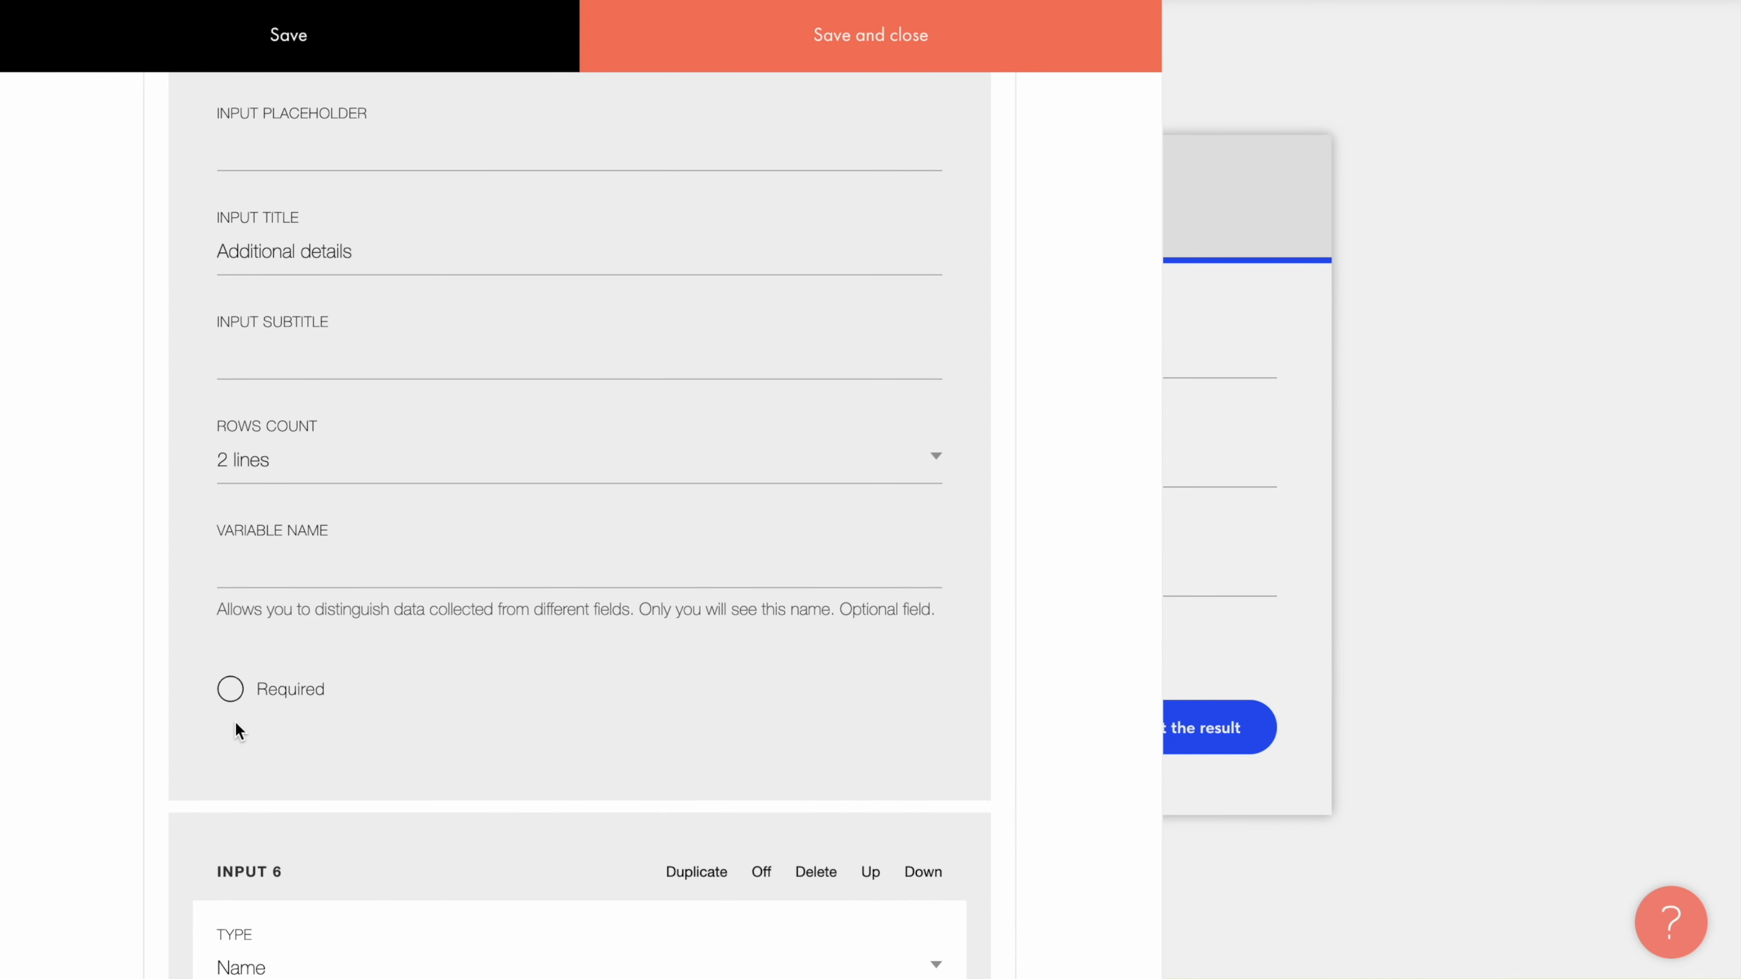
scroll(235, 724, down, 10)
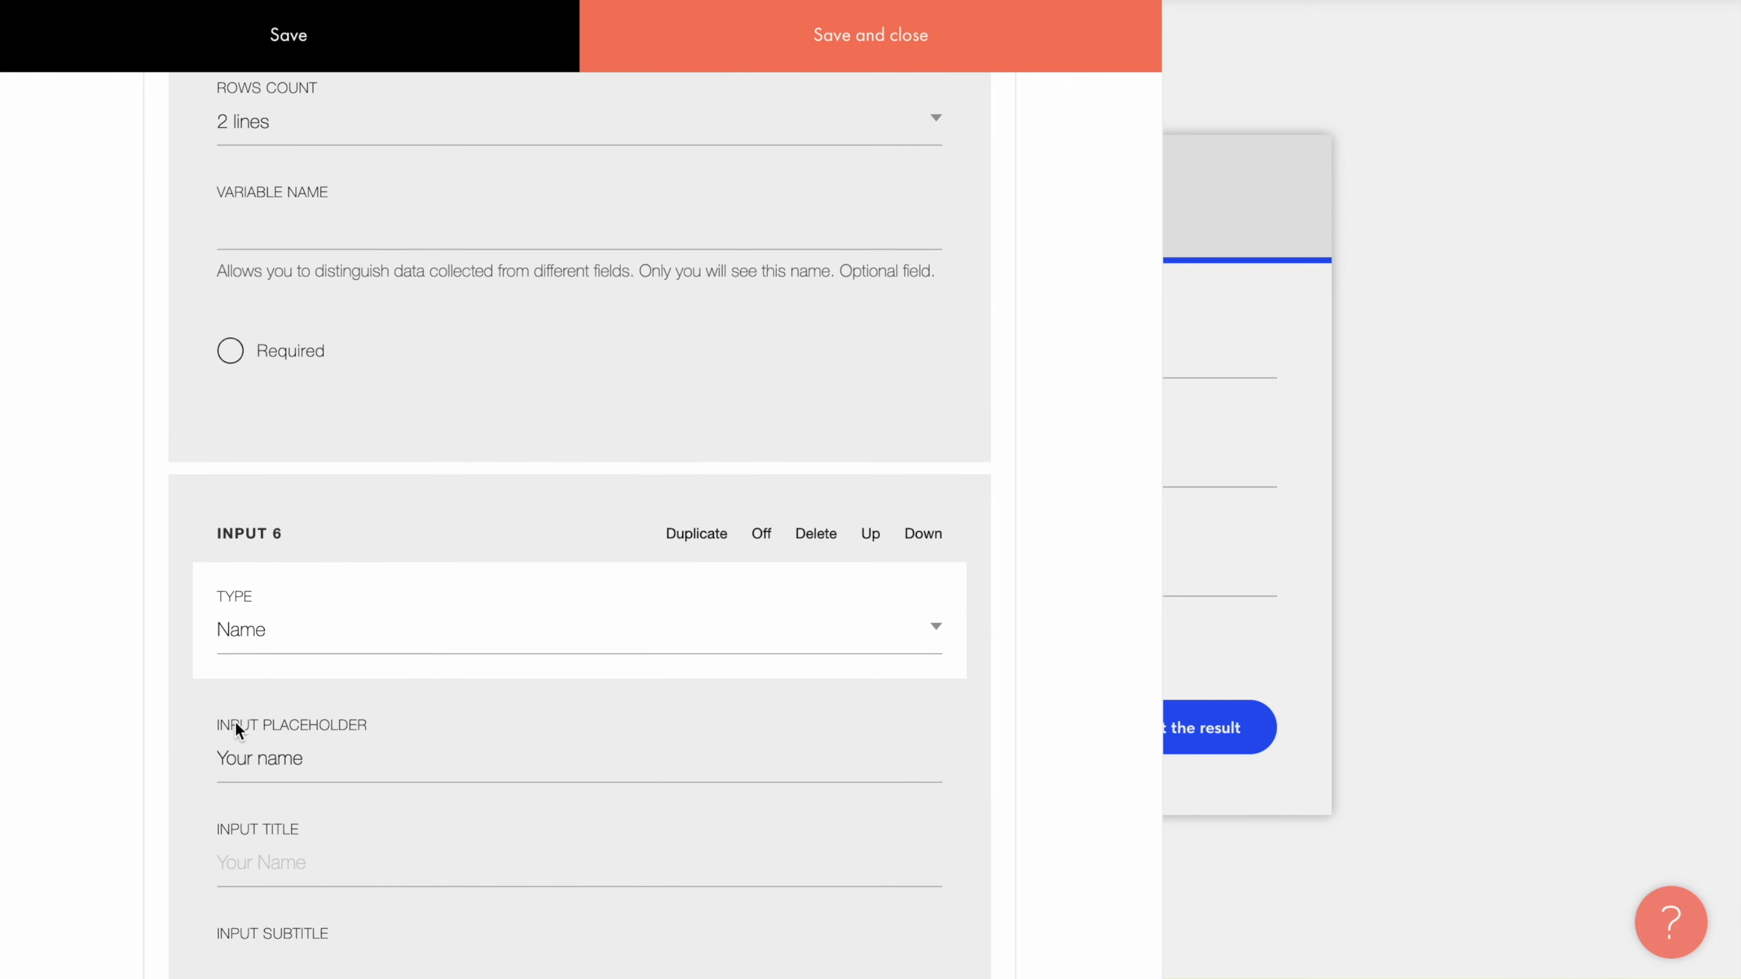
scroll(235, 723, down, 3)
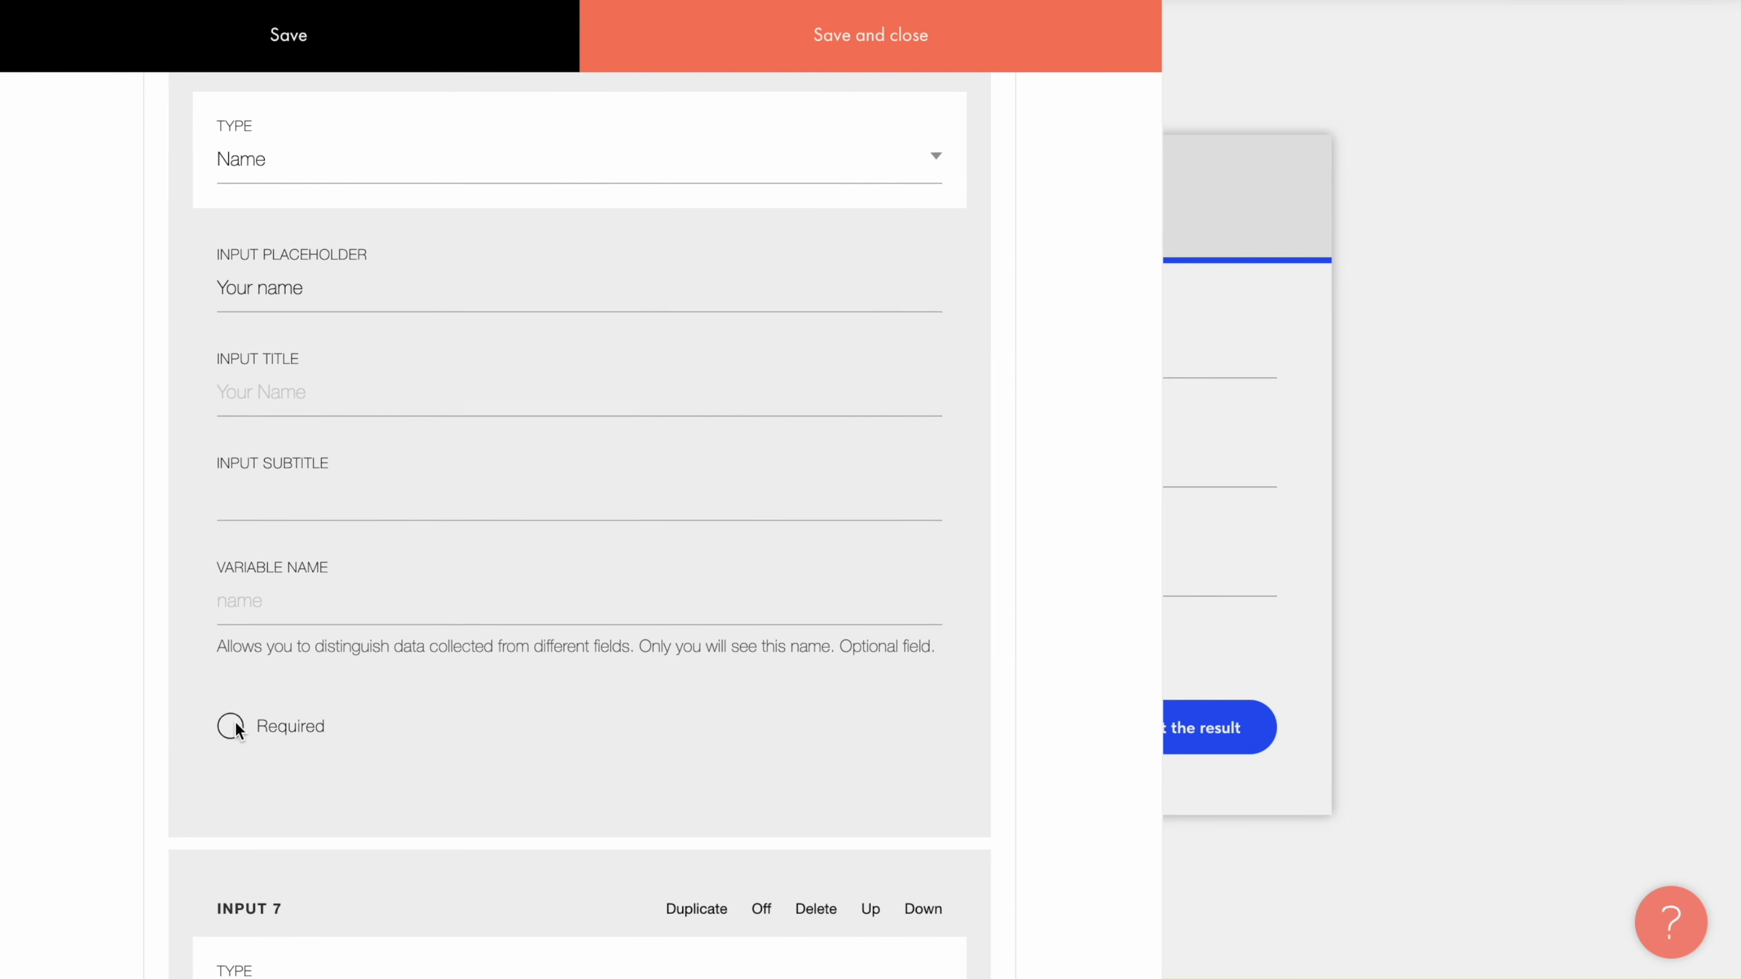
click(235, 721)
scroll(236, 722, down, 14)
scroll(235, 723, down, 1)
click(234, 723)
scroll(233, 724, down, 13)
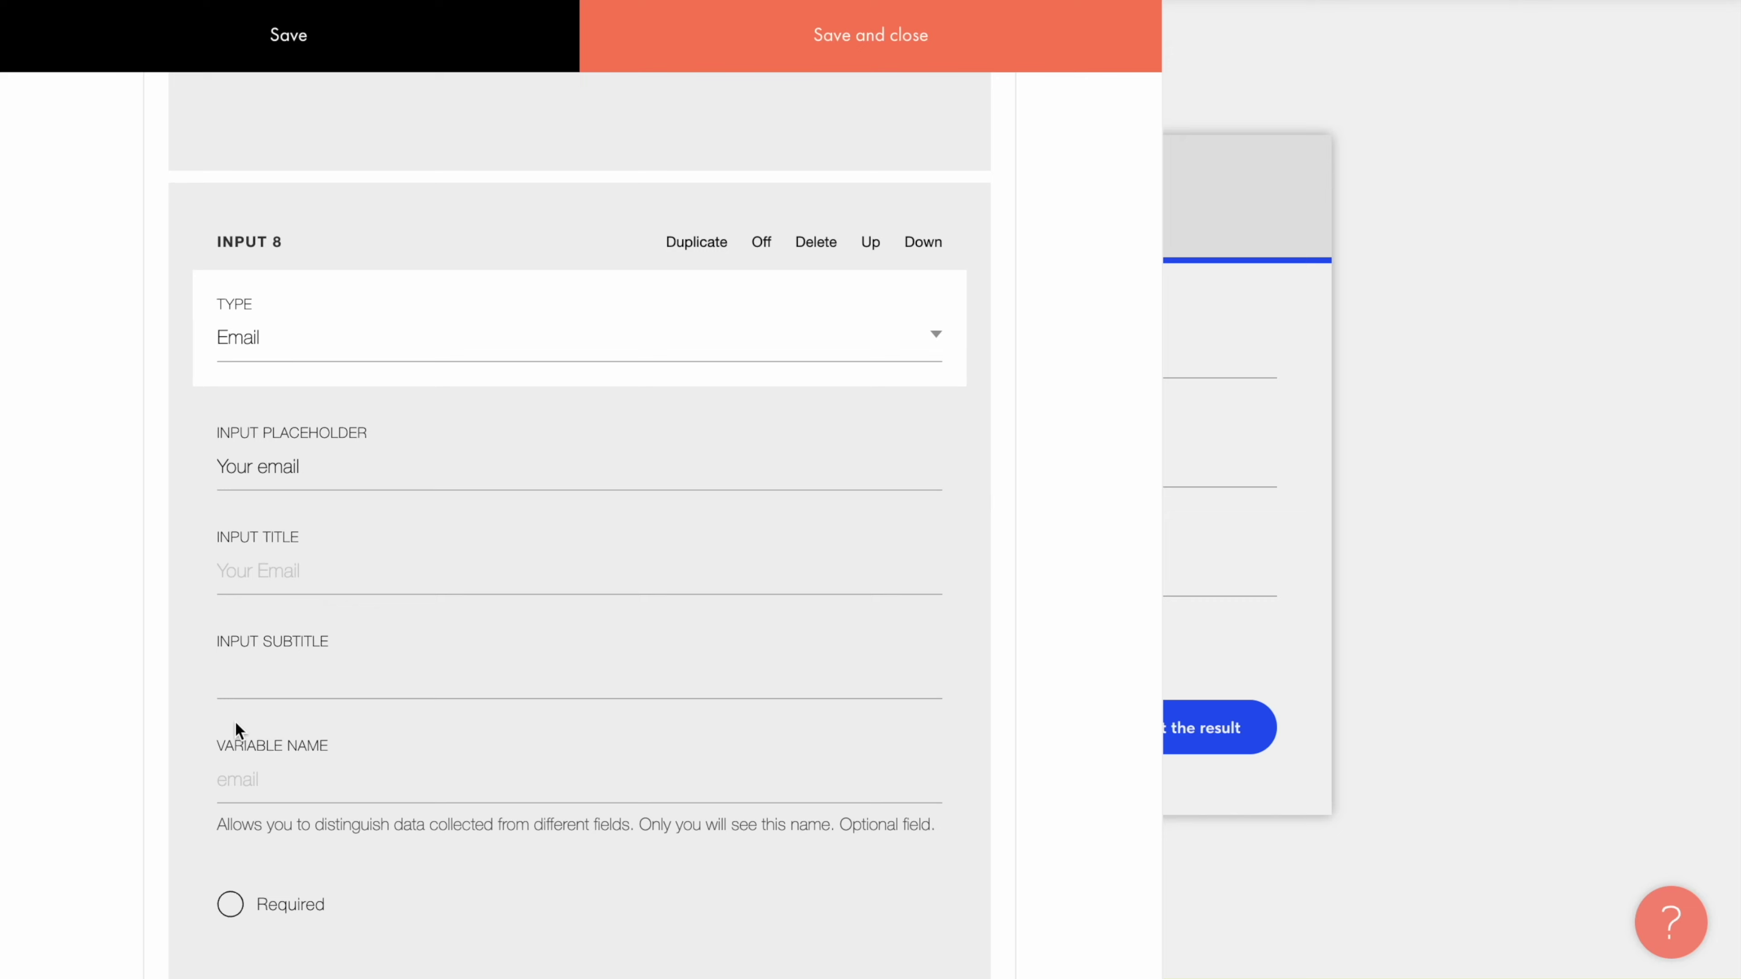
click(233, 720)
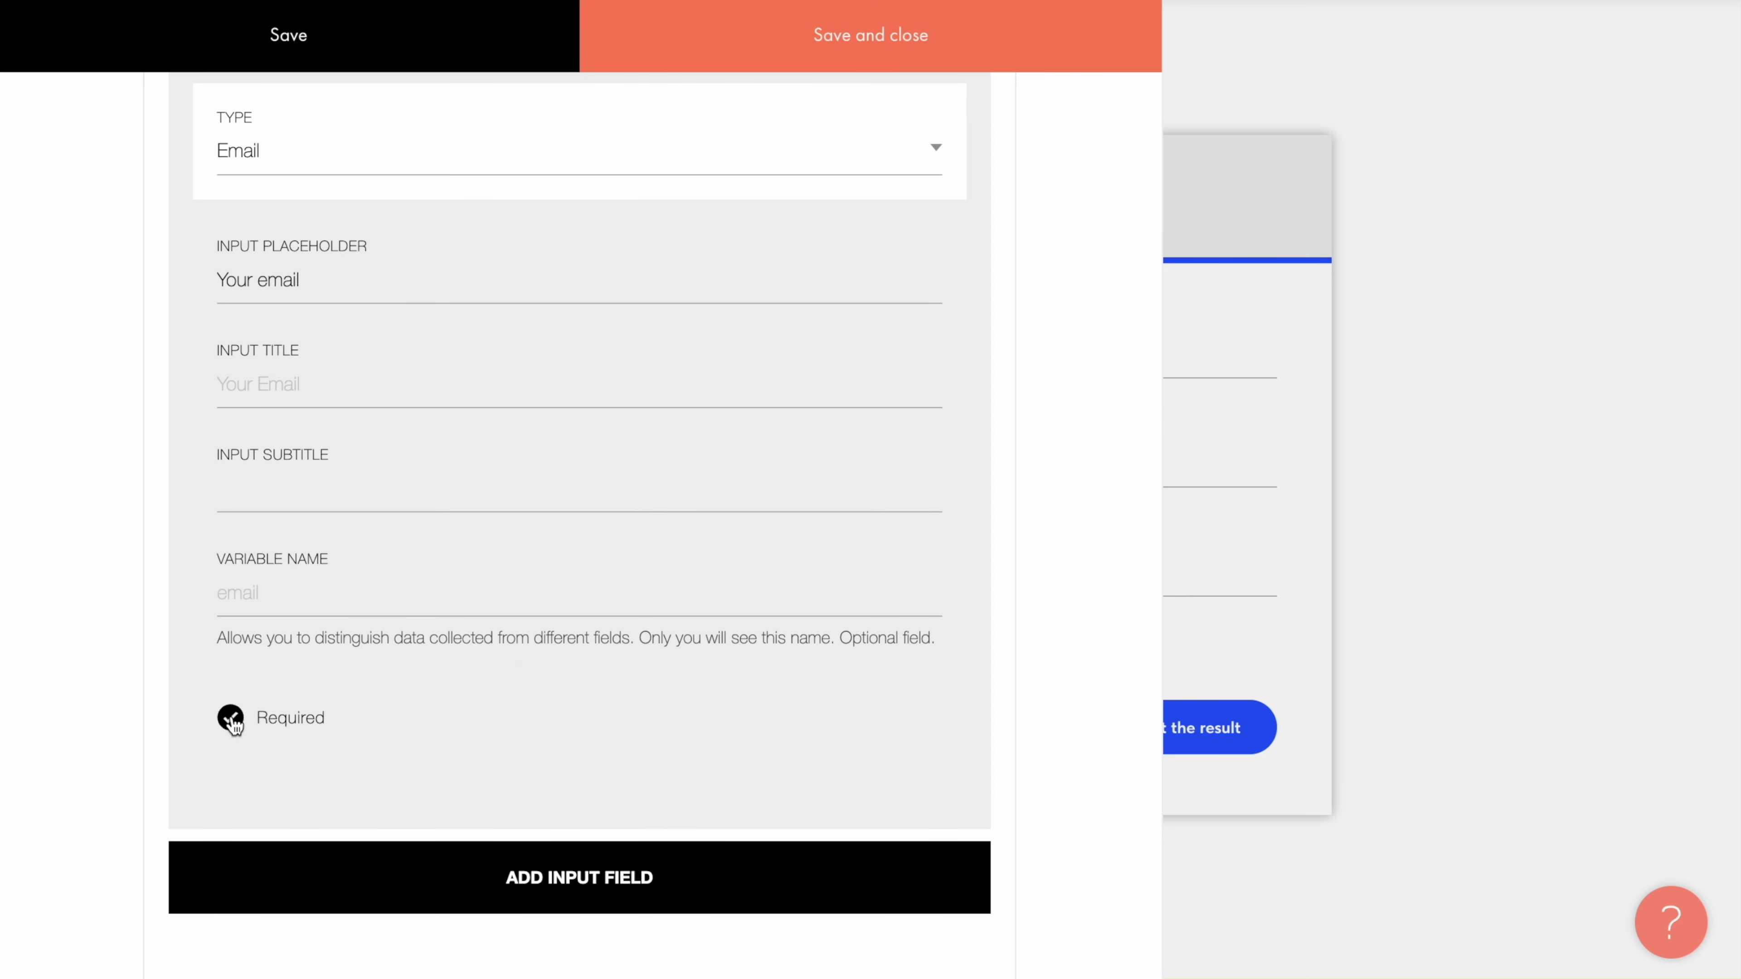
scroll(231, 717, up, 10)
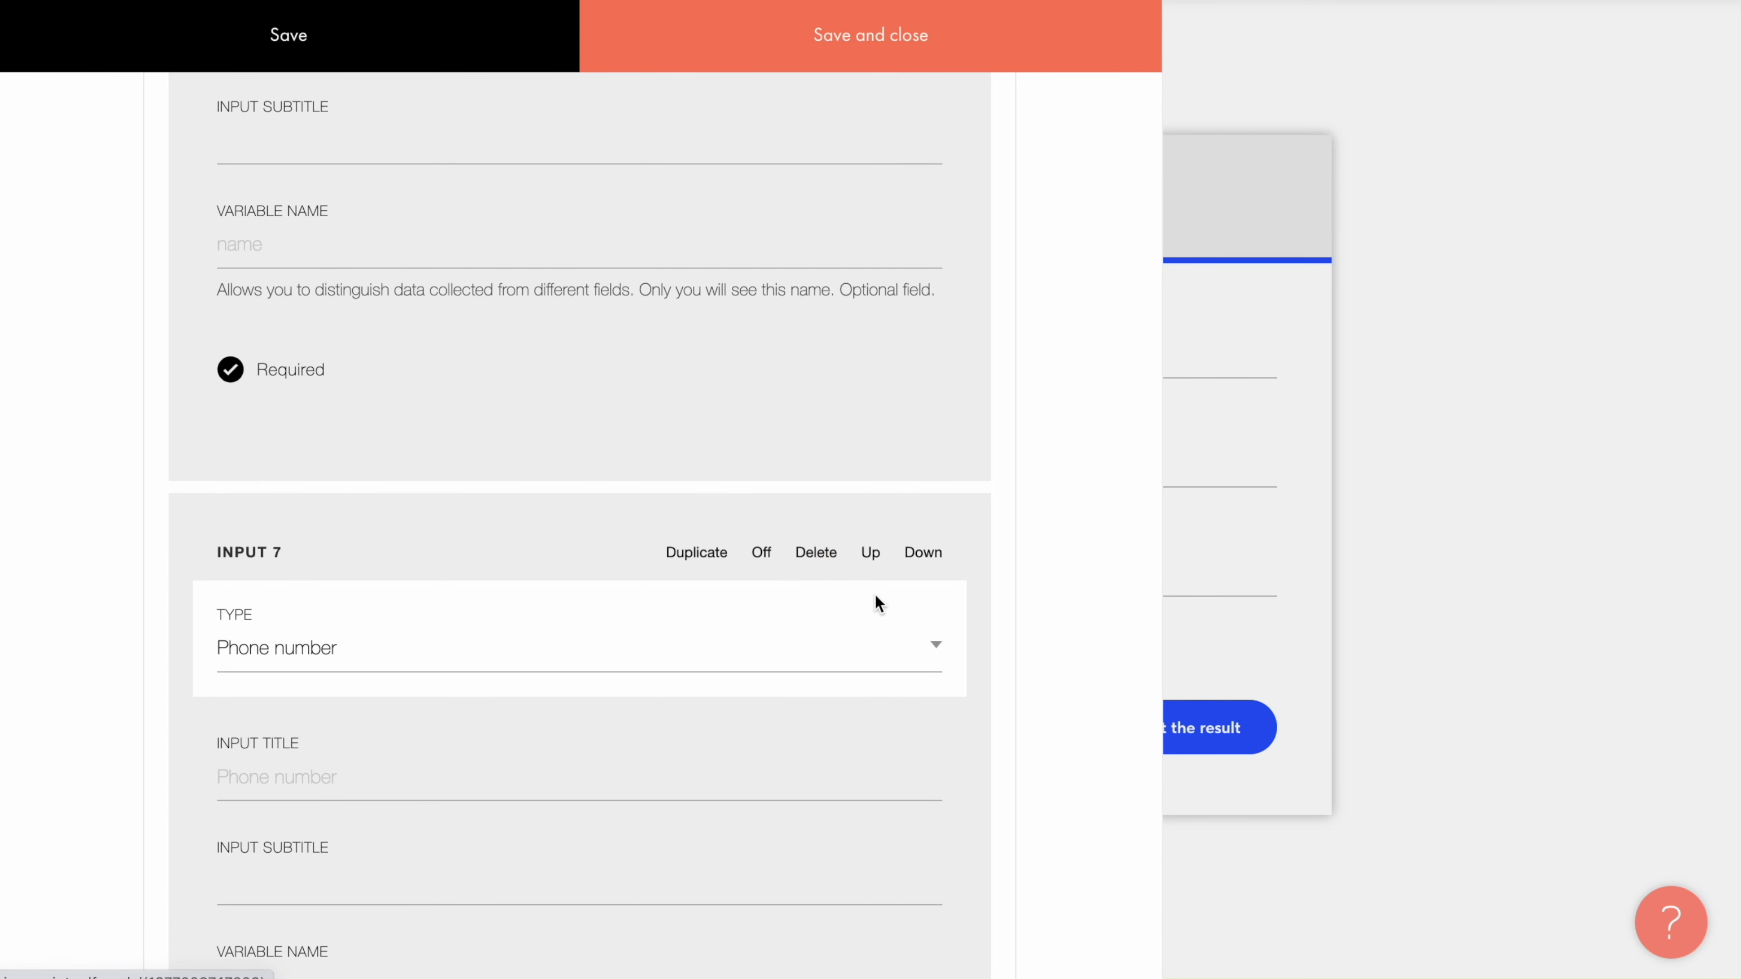
click(934, 661)
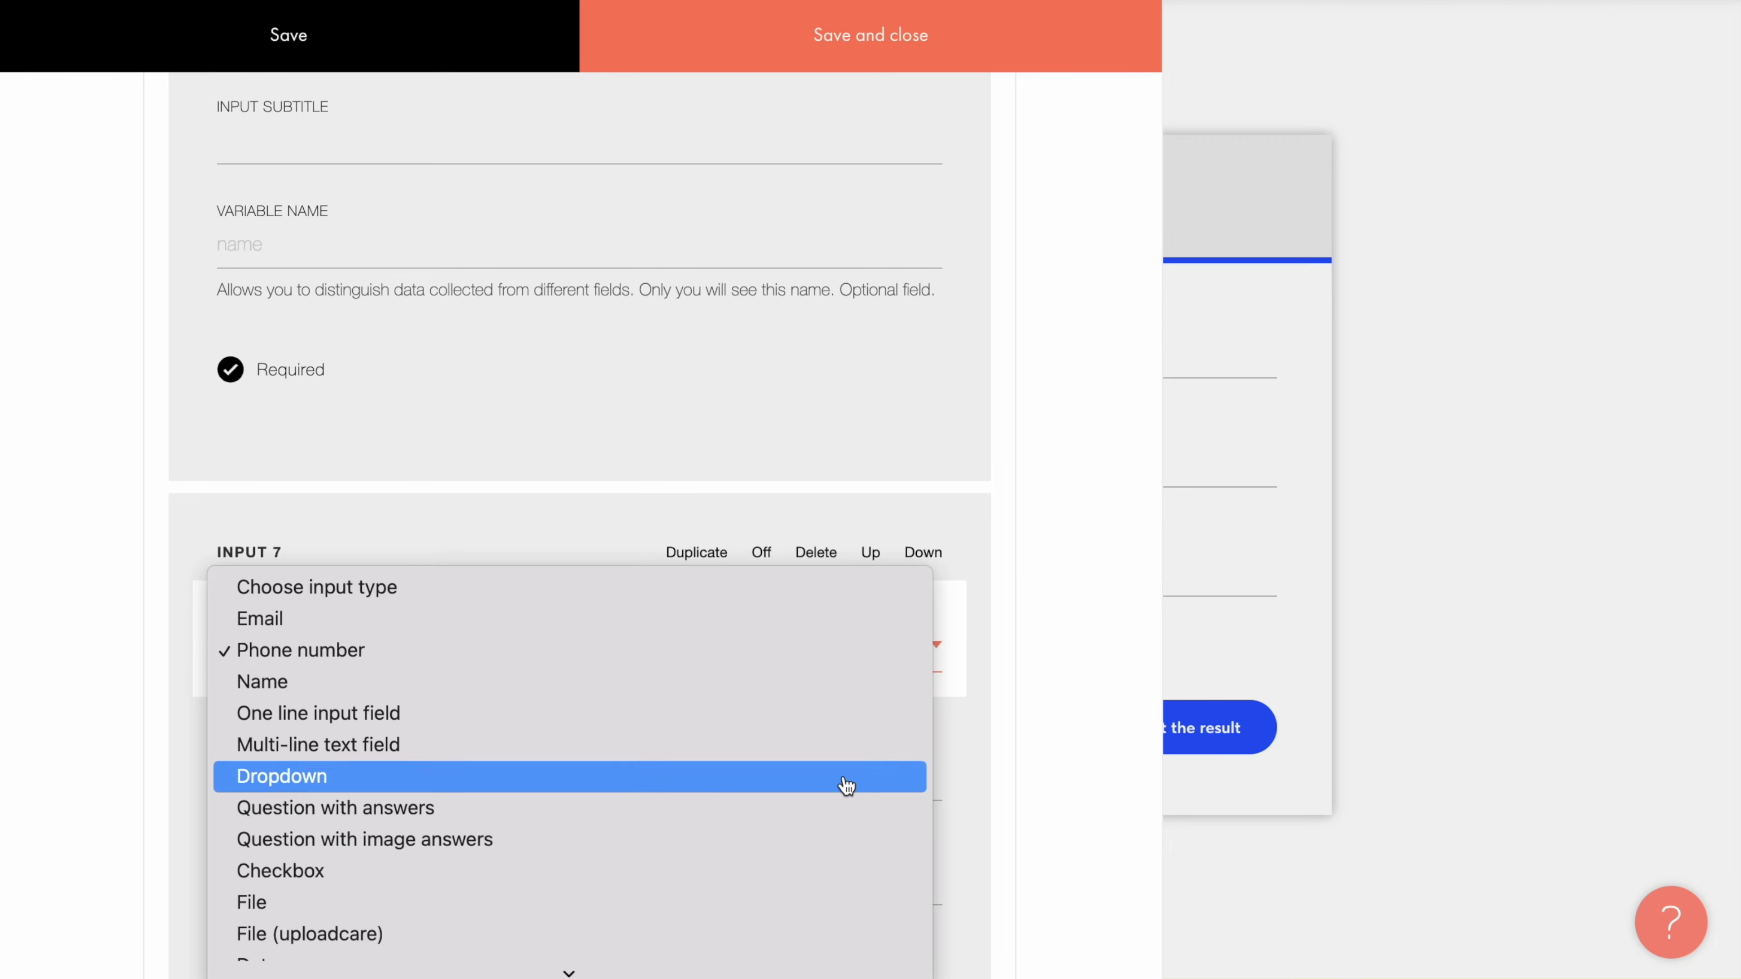
click(977, 647)
scroll(976, 646, down, 20)
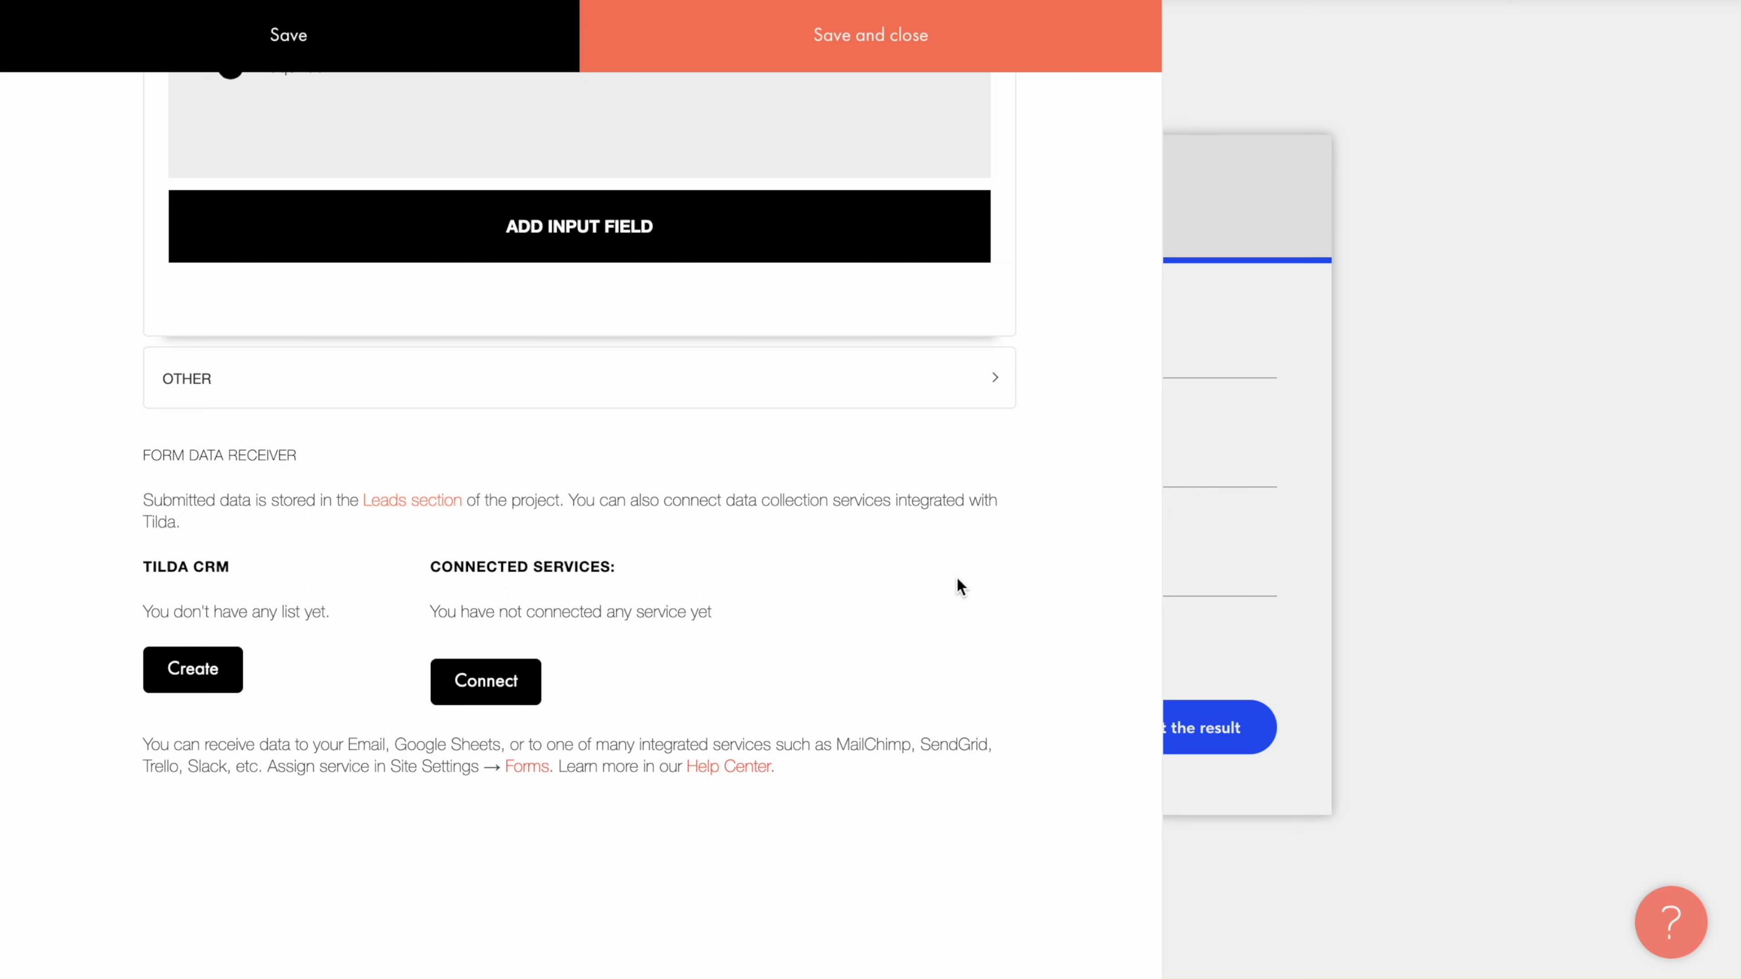
click(407, 504)
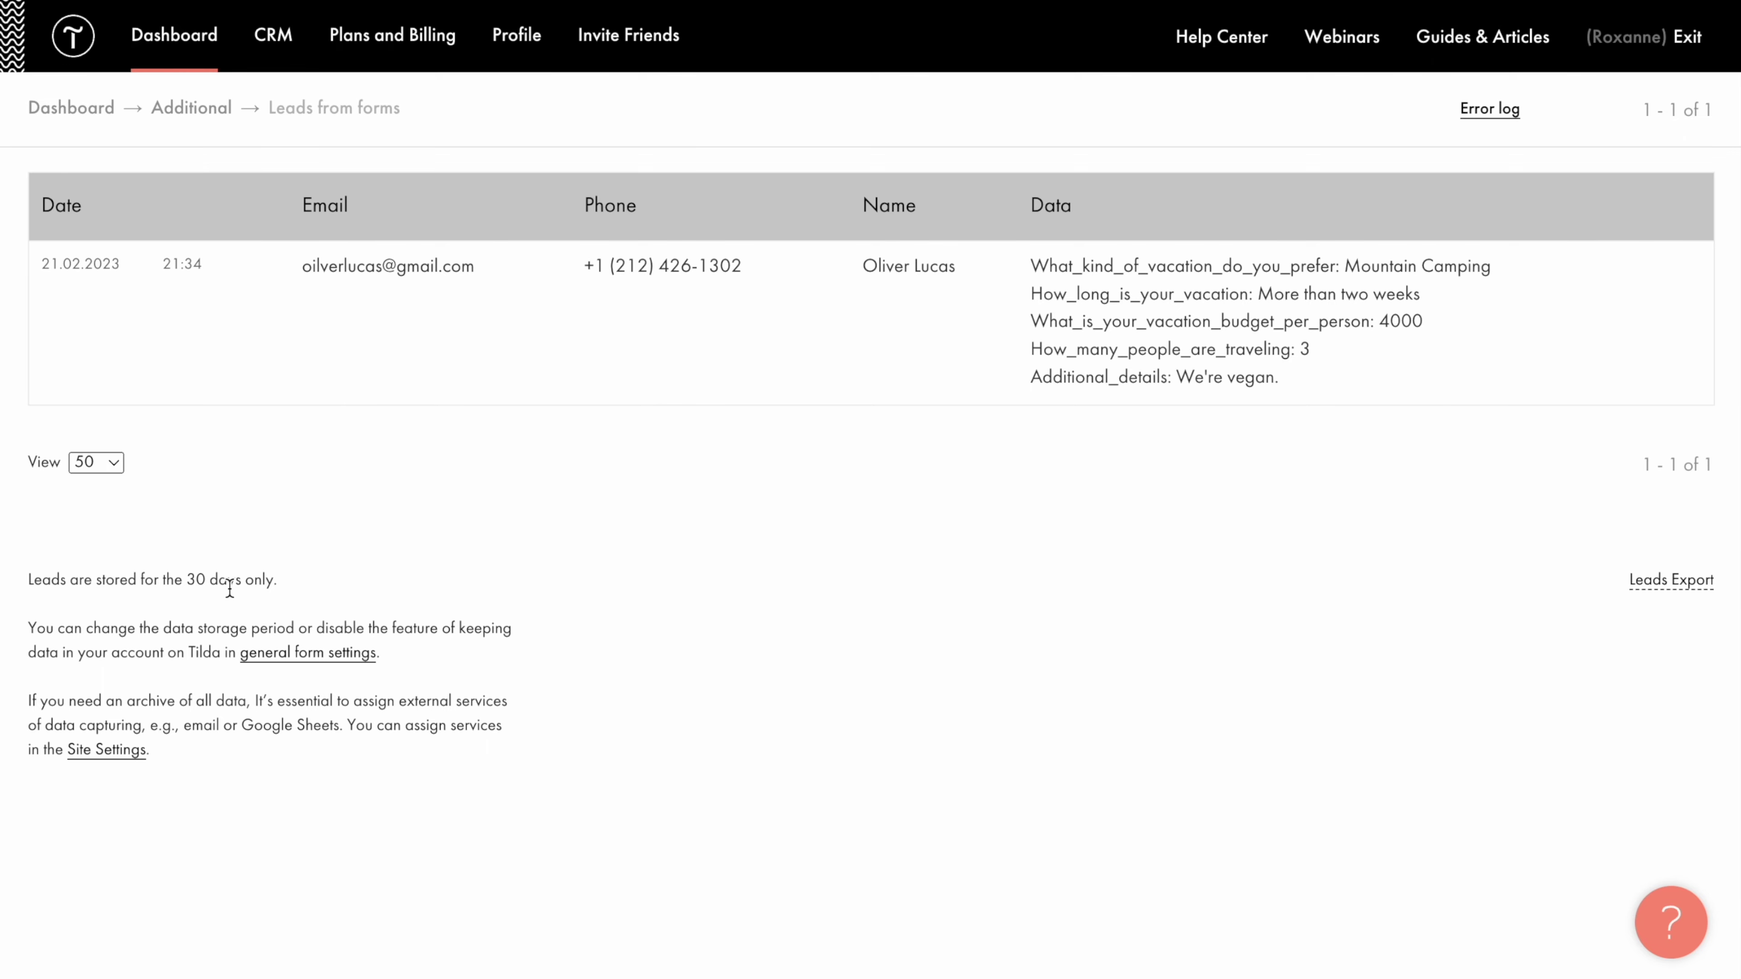
Step: In the form's general settings, leave the data storage period at 30 days
click(304, 652)
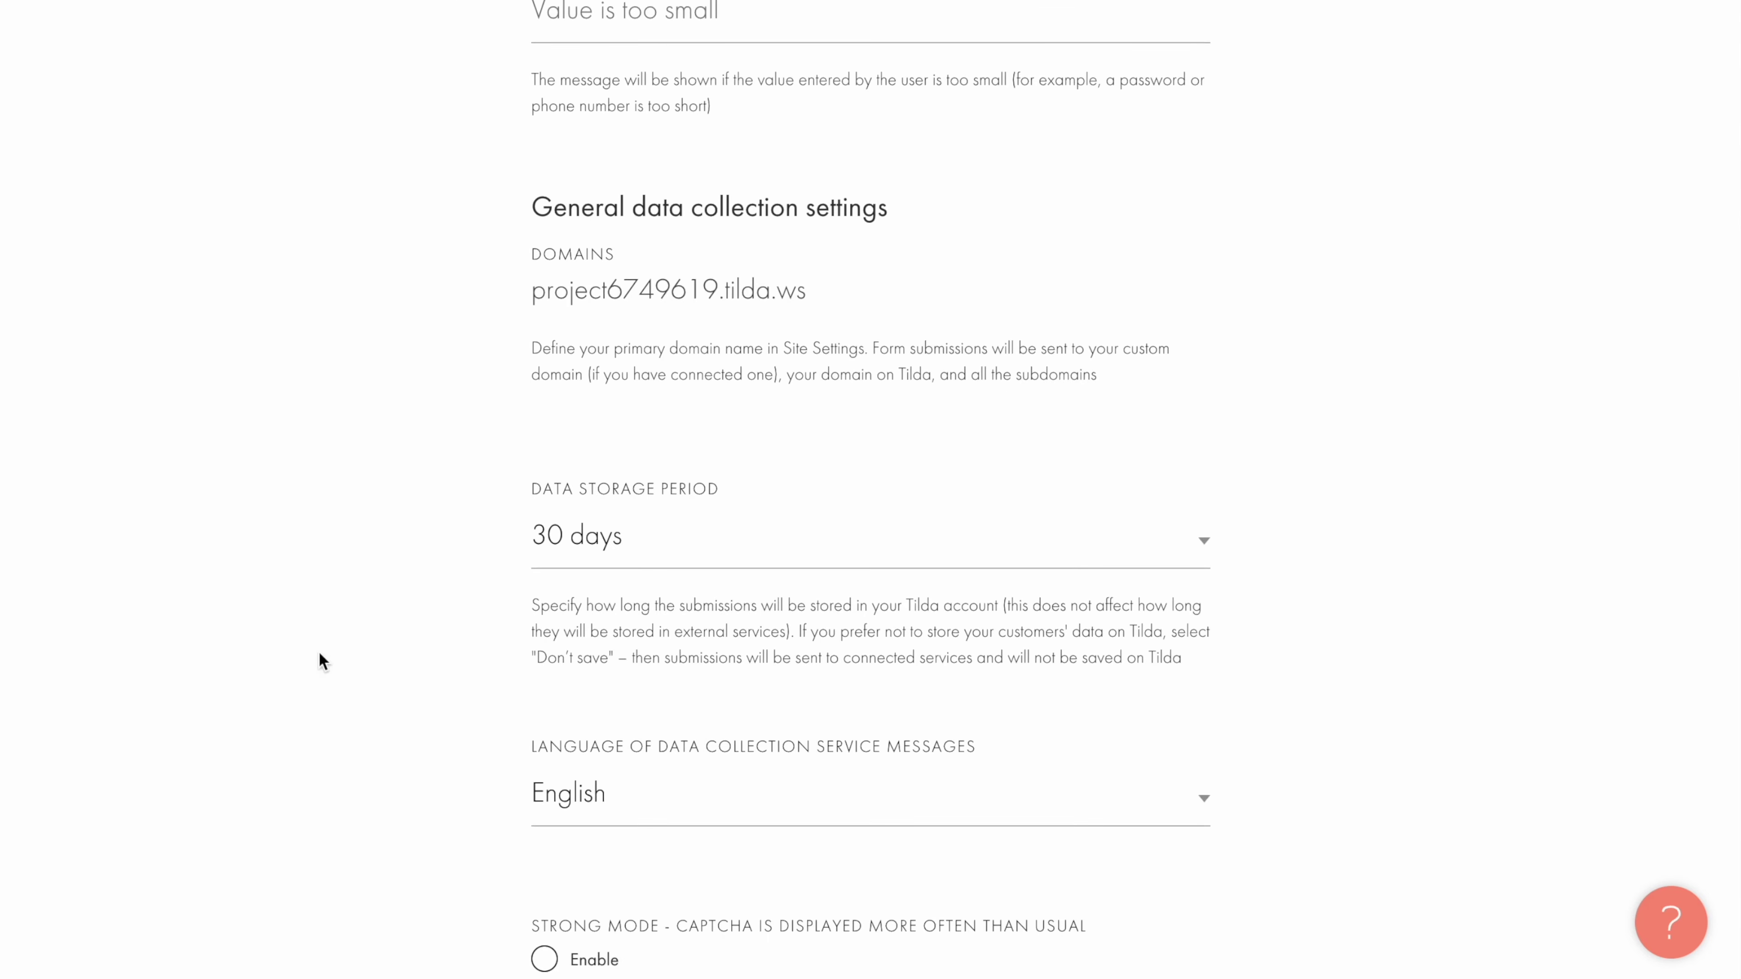
click(801, 542)
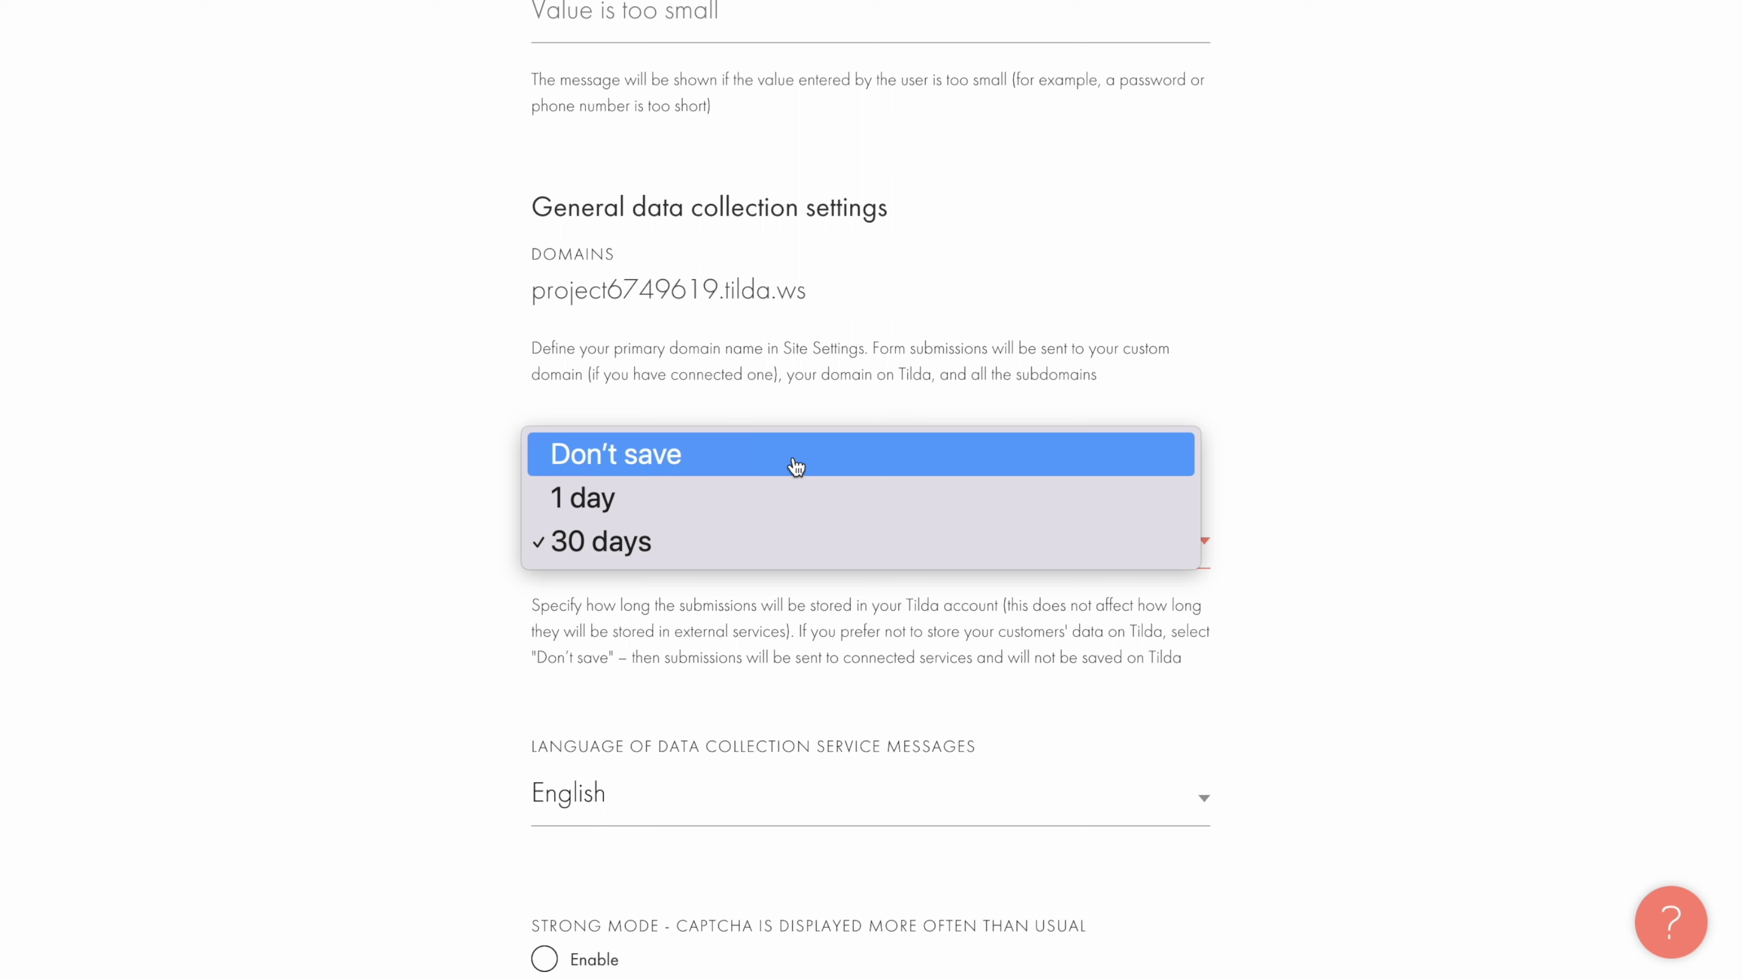
click(776, 548)
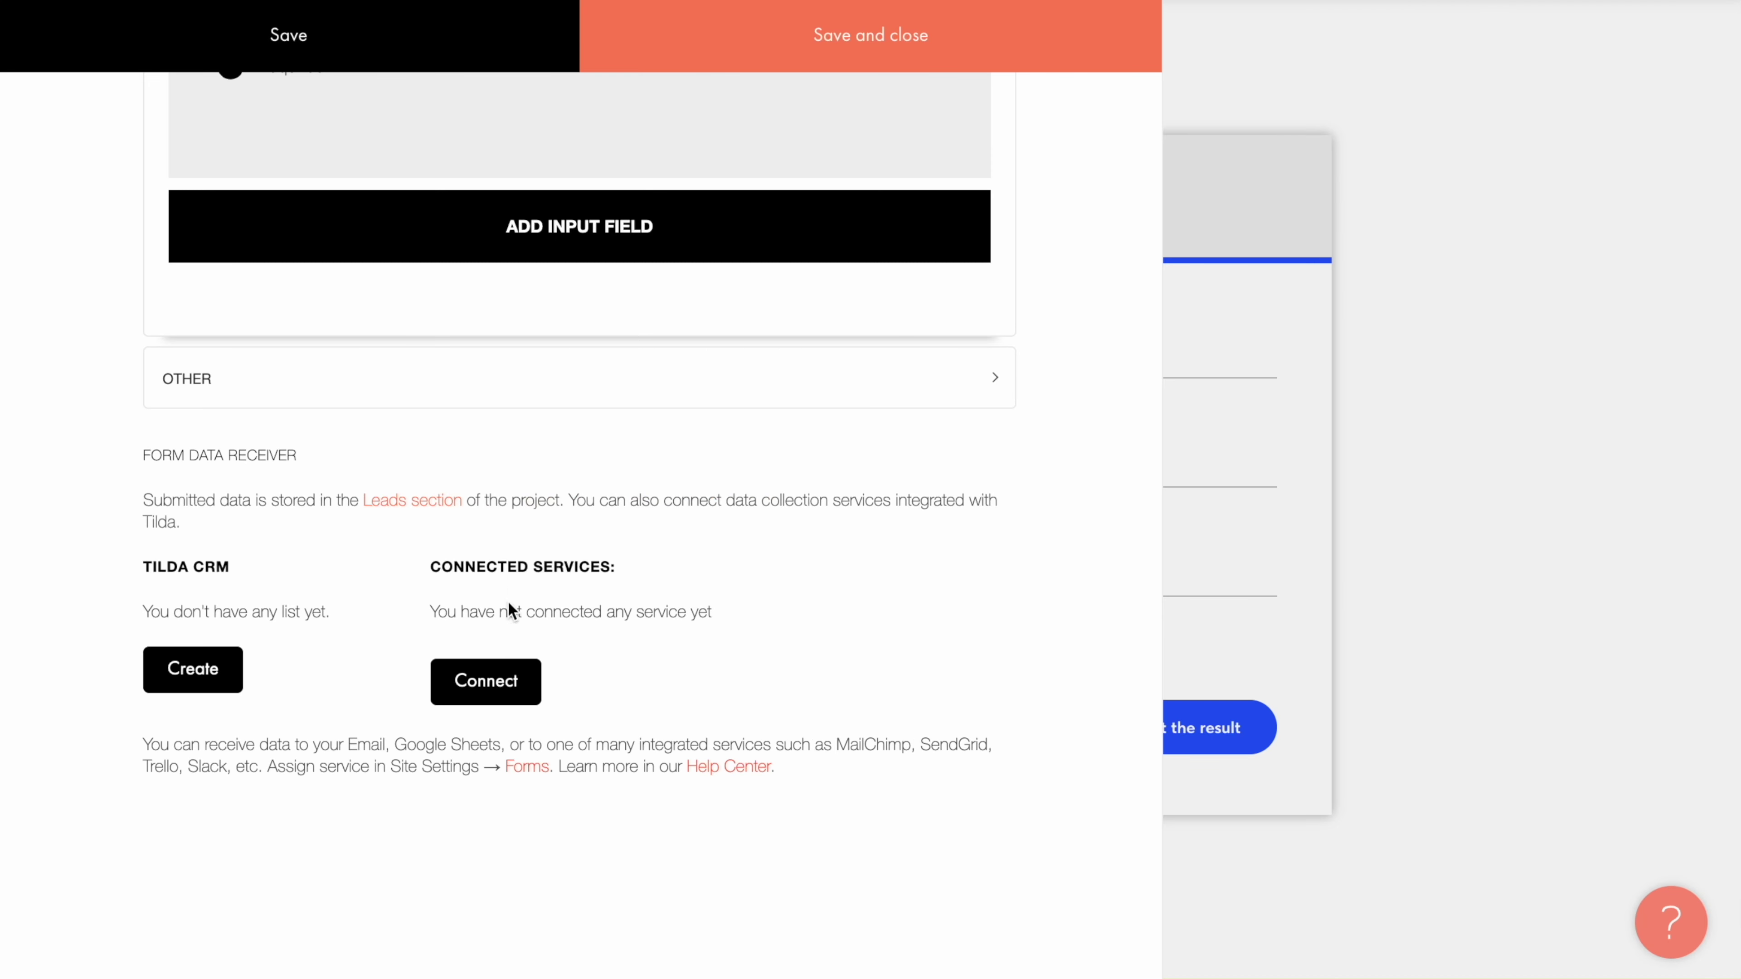
Step: Review the Data Collection Services list under Site Settings > Forms
click(485, 682)
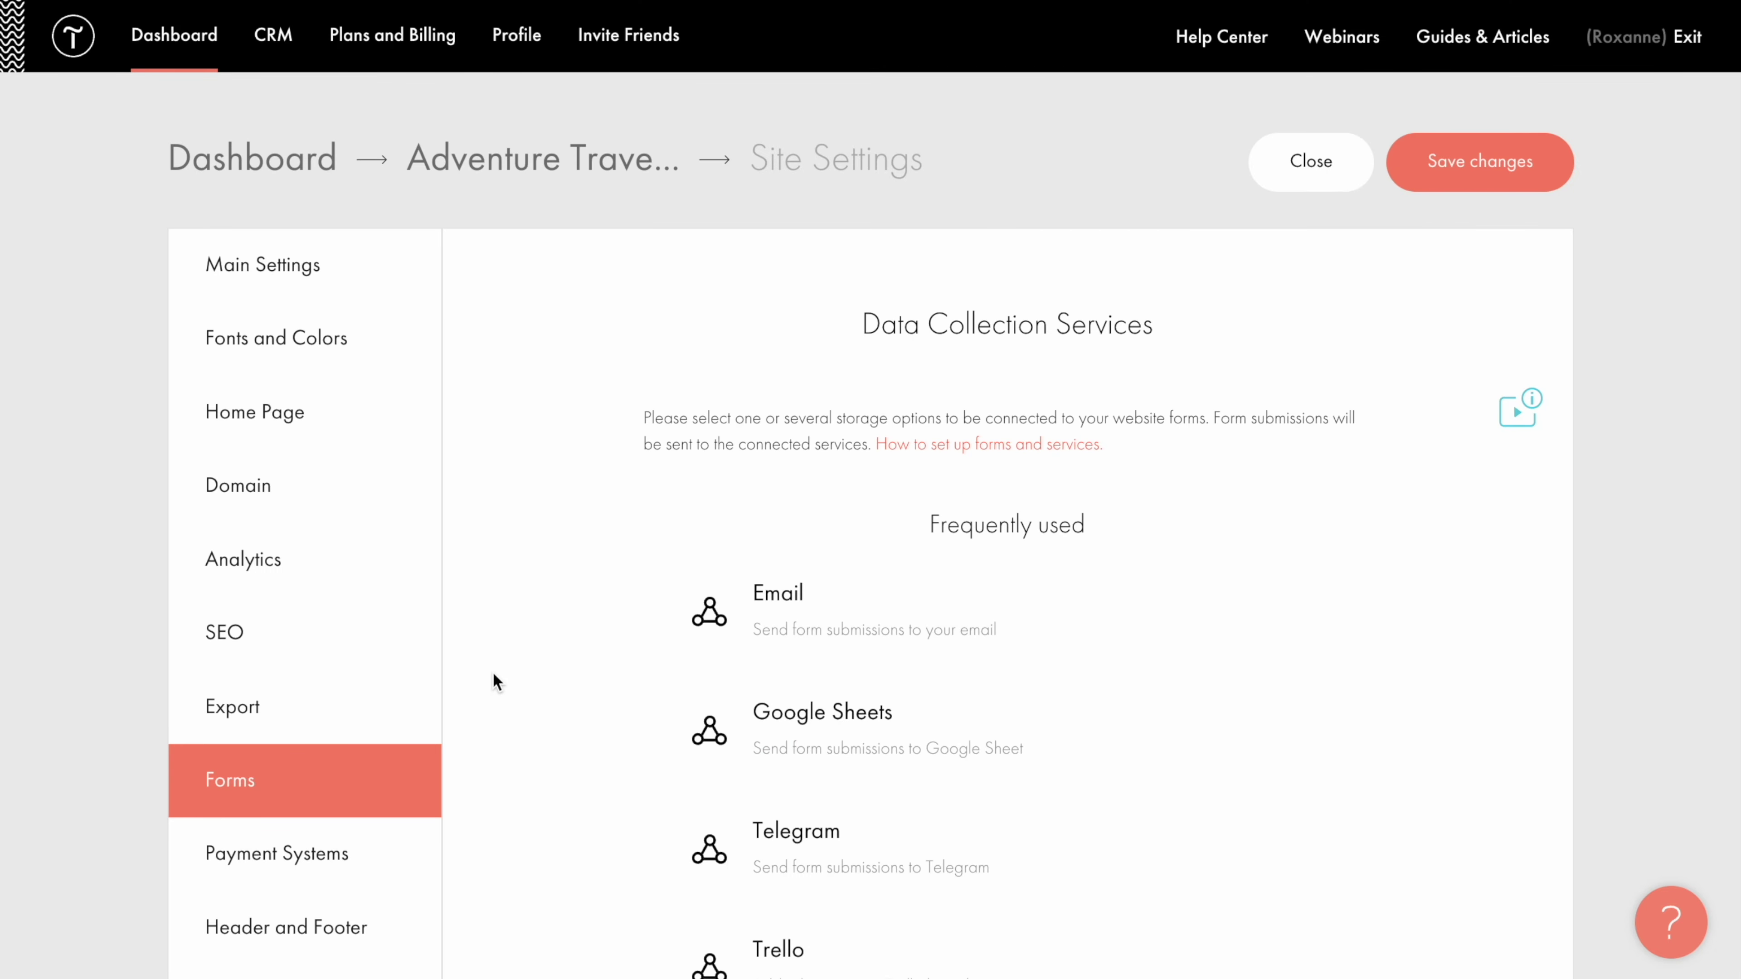
scroll(493, 674, down, 10)
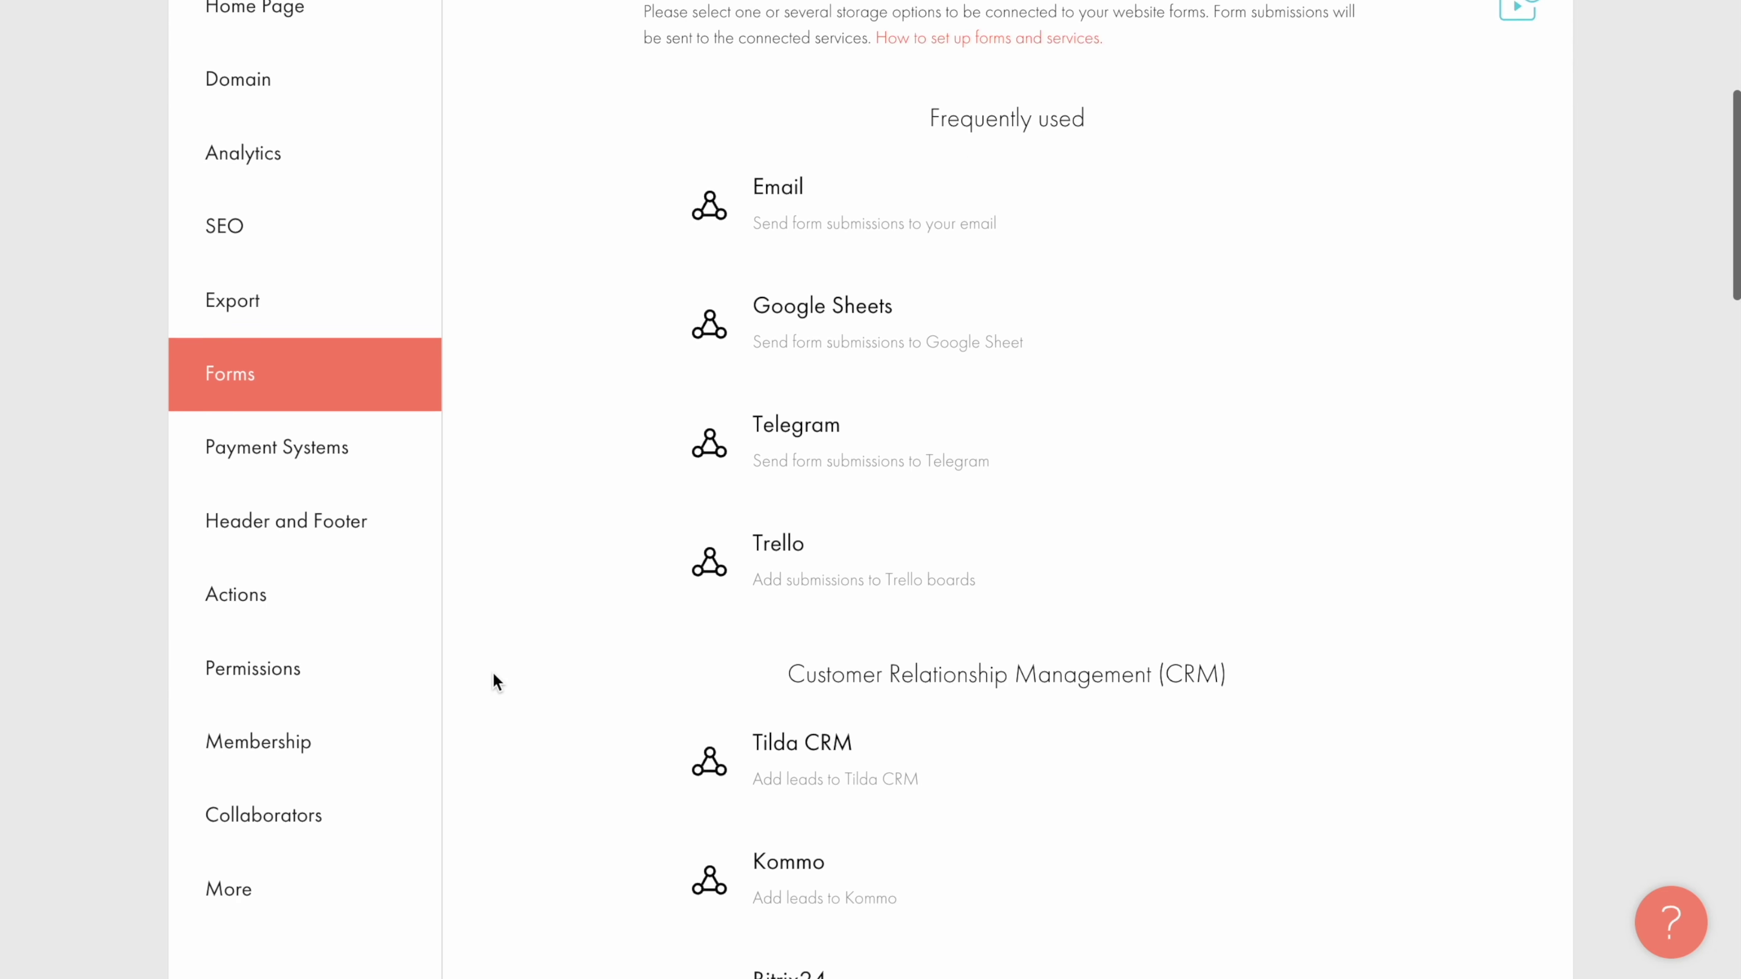
scroll(495, 678, down, 8)
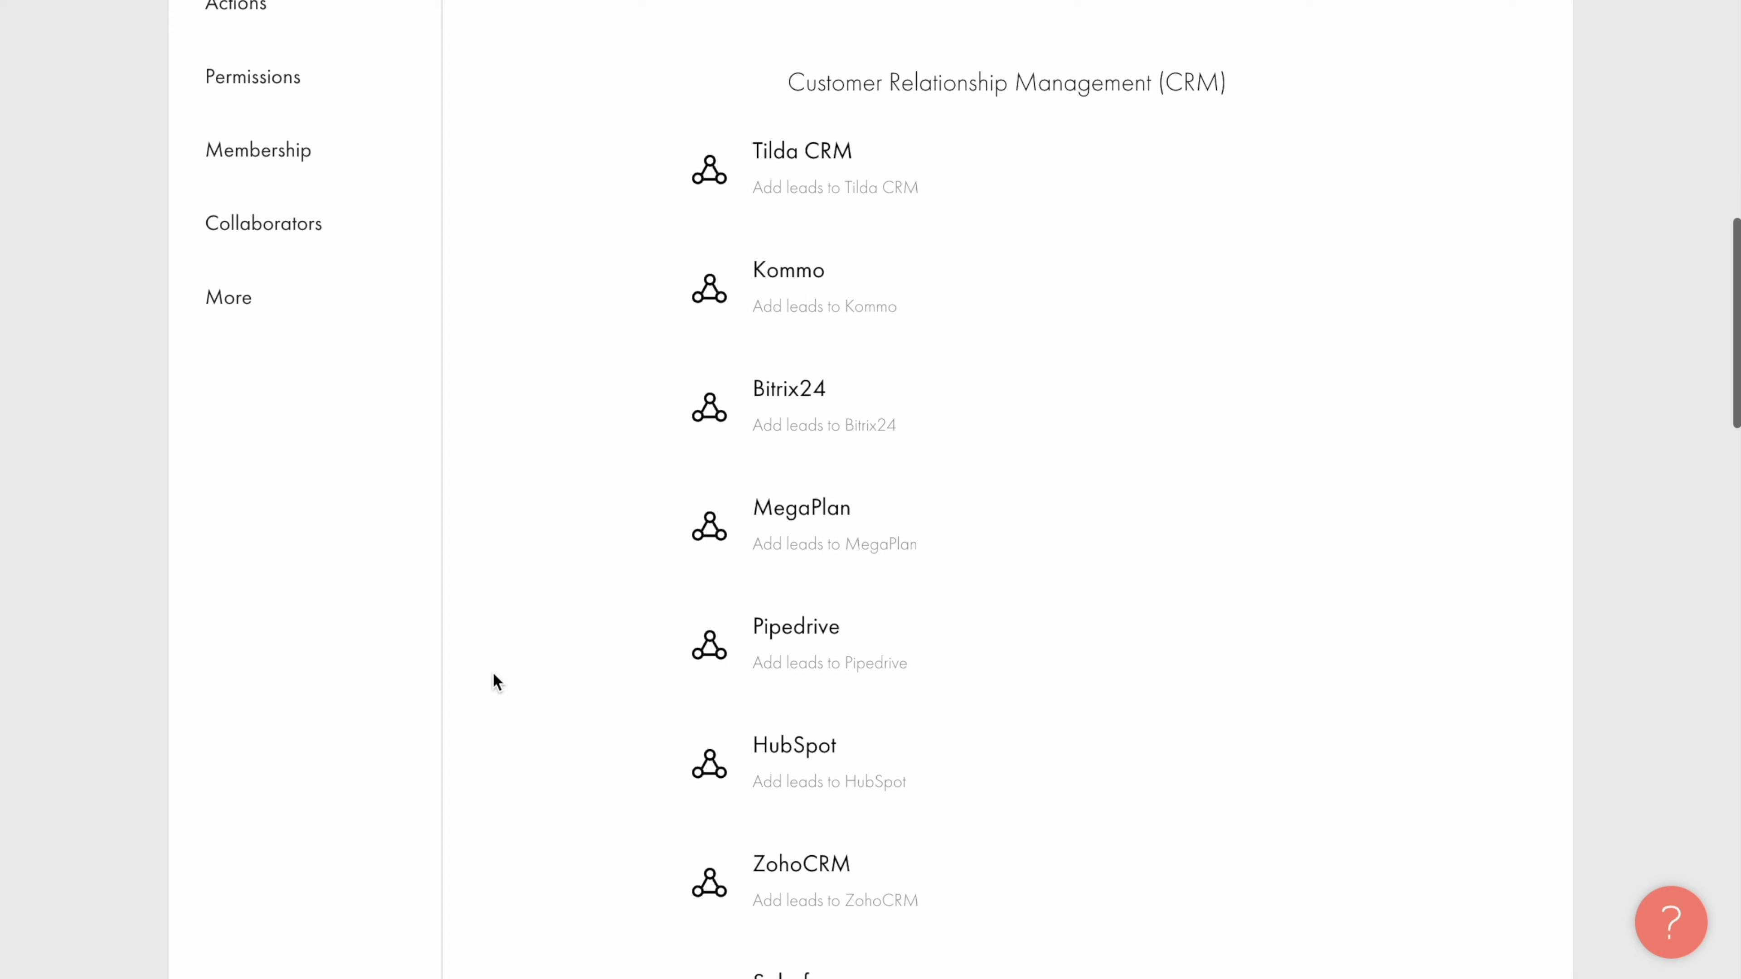
scroll(493, 674, down, 4)
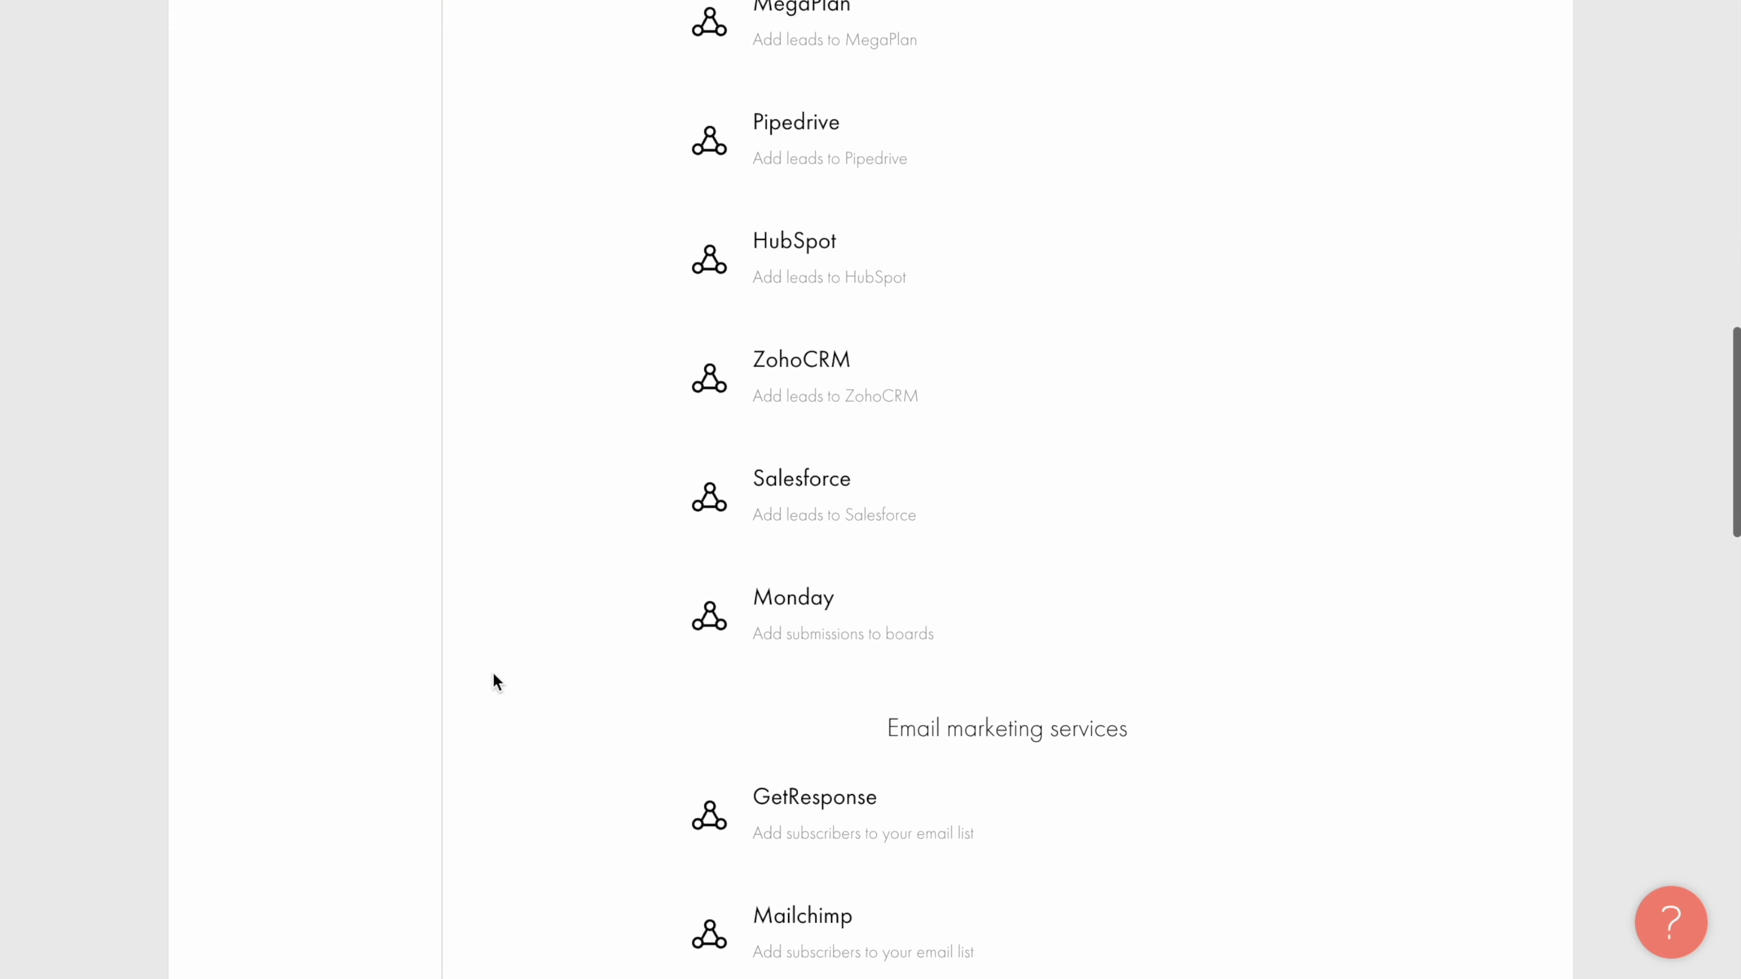
scroll(493, 674, up, 5)
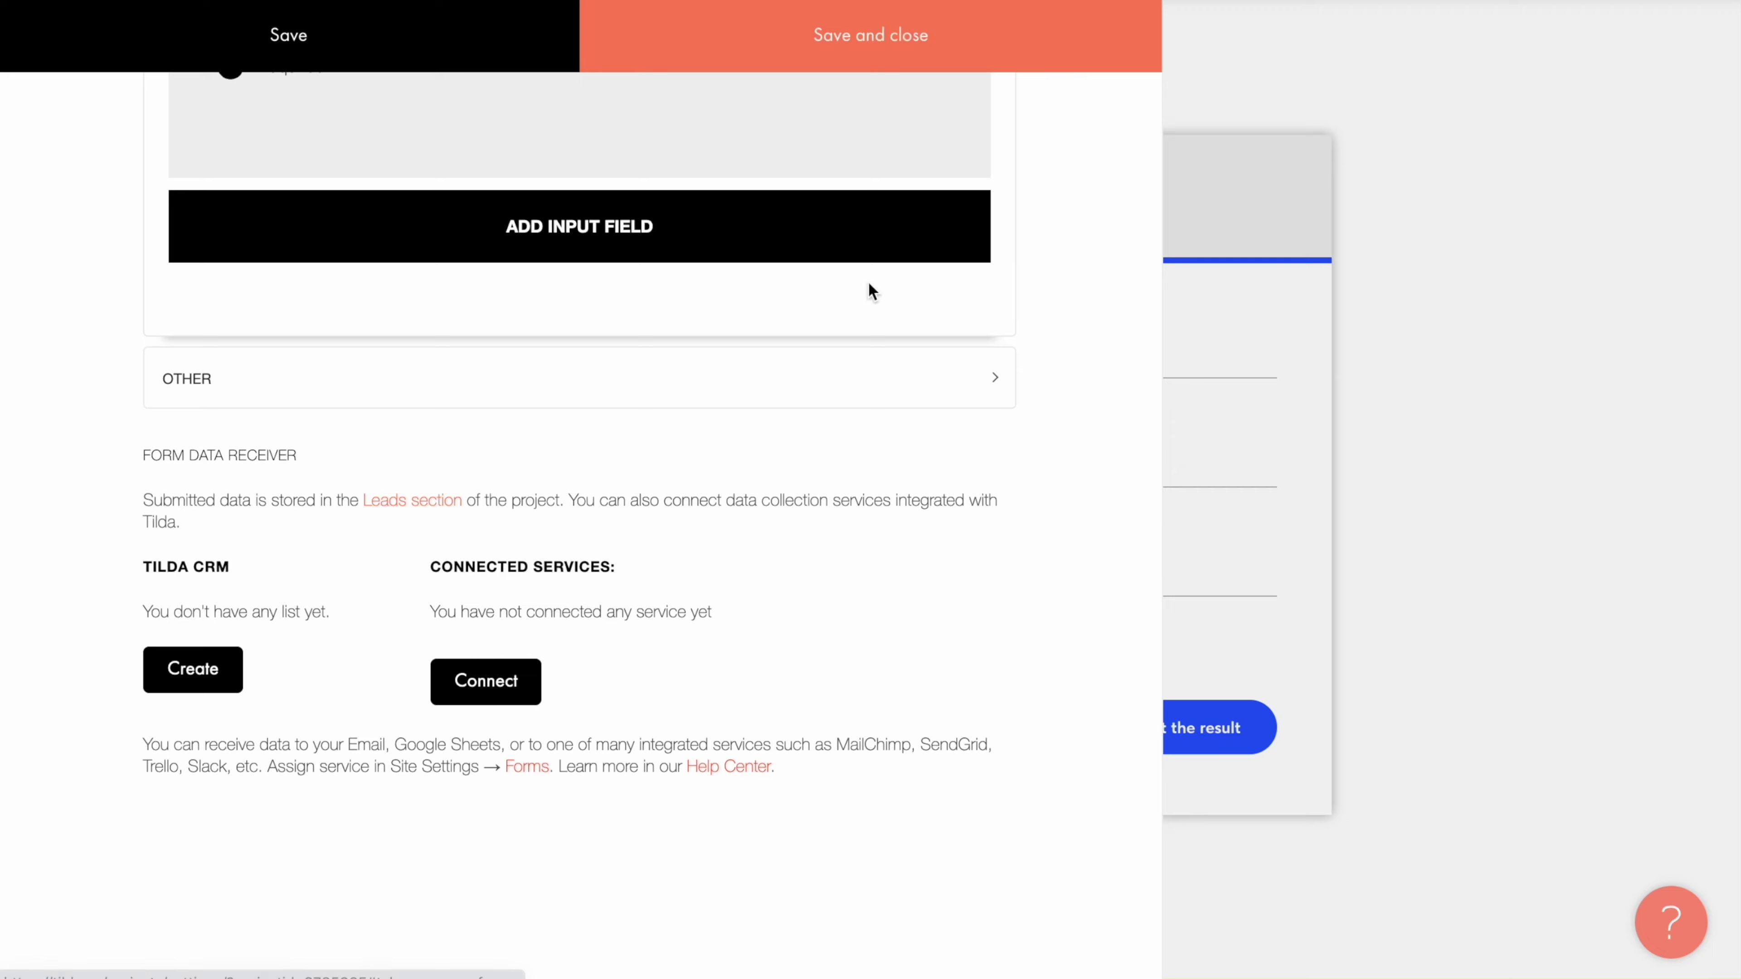
Step: Save the form settings, publish the Adventure Travel page and open it live
click(868, 40)
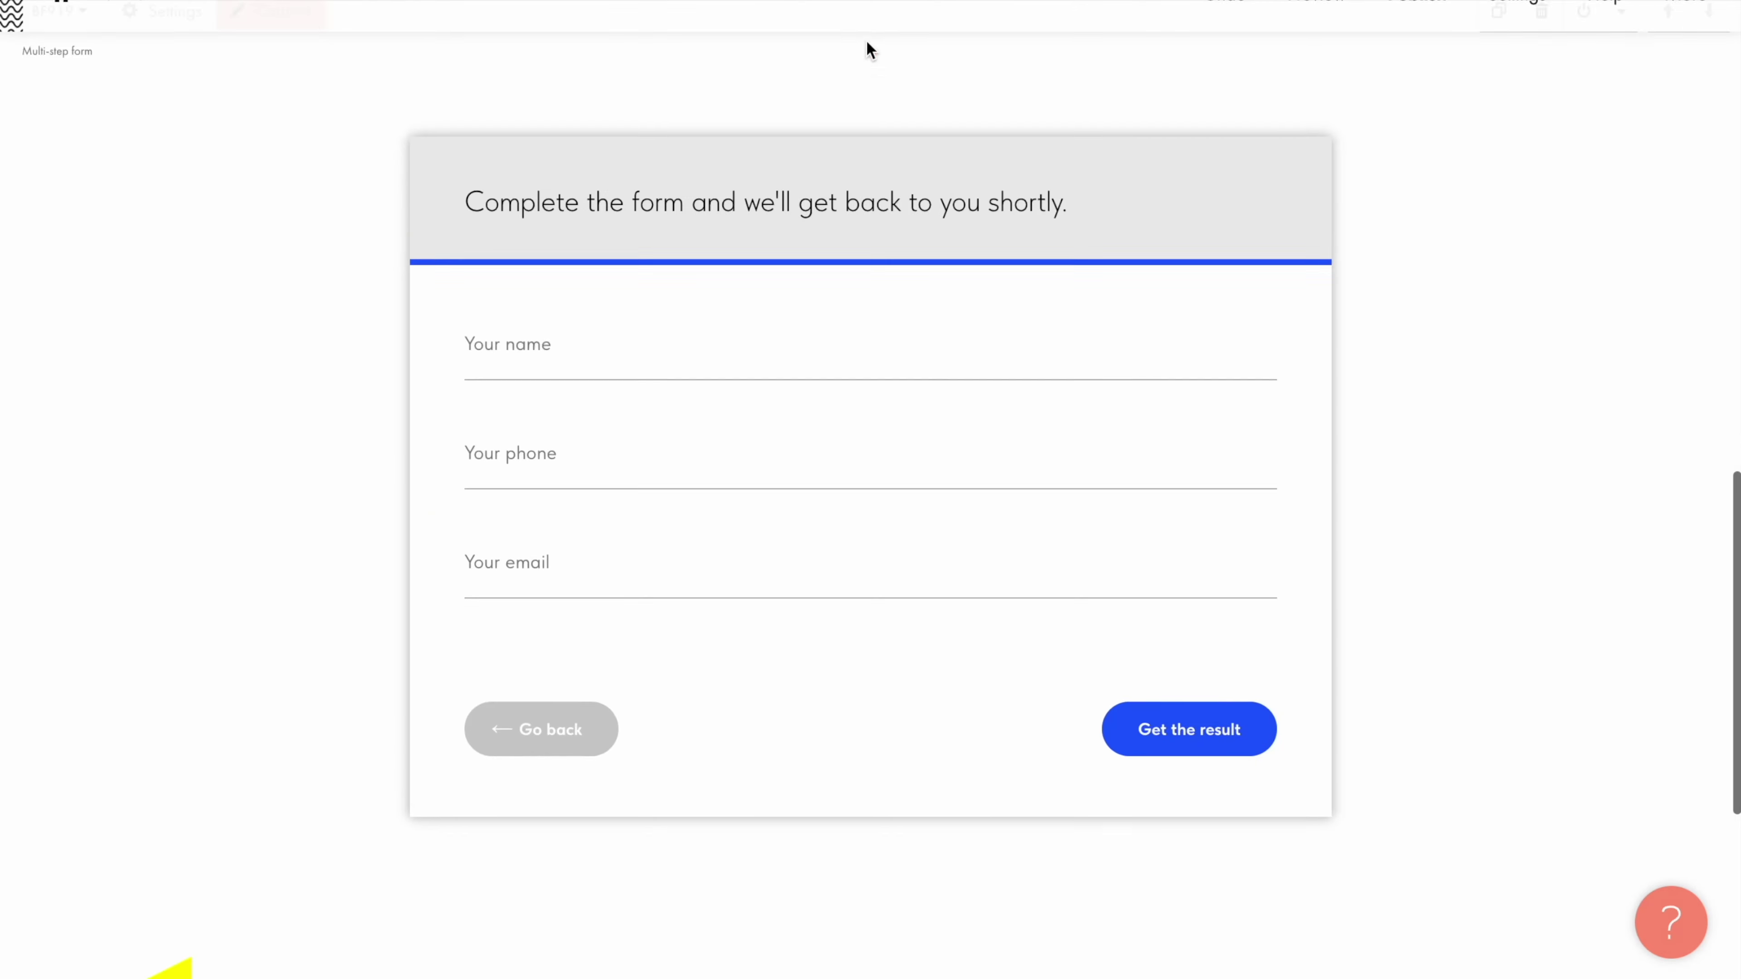
click(1420, 37)
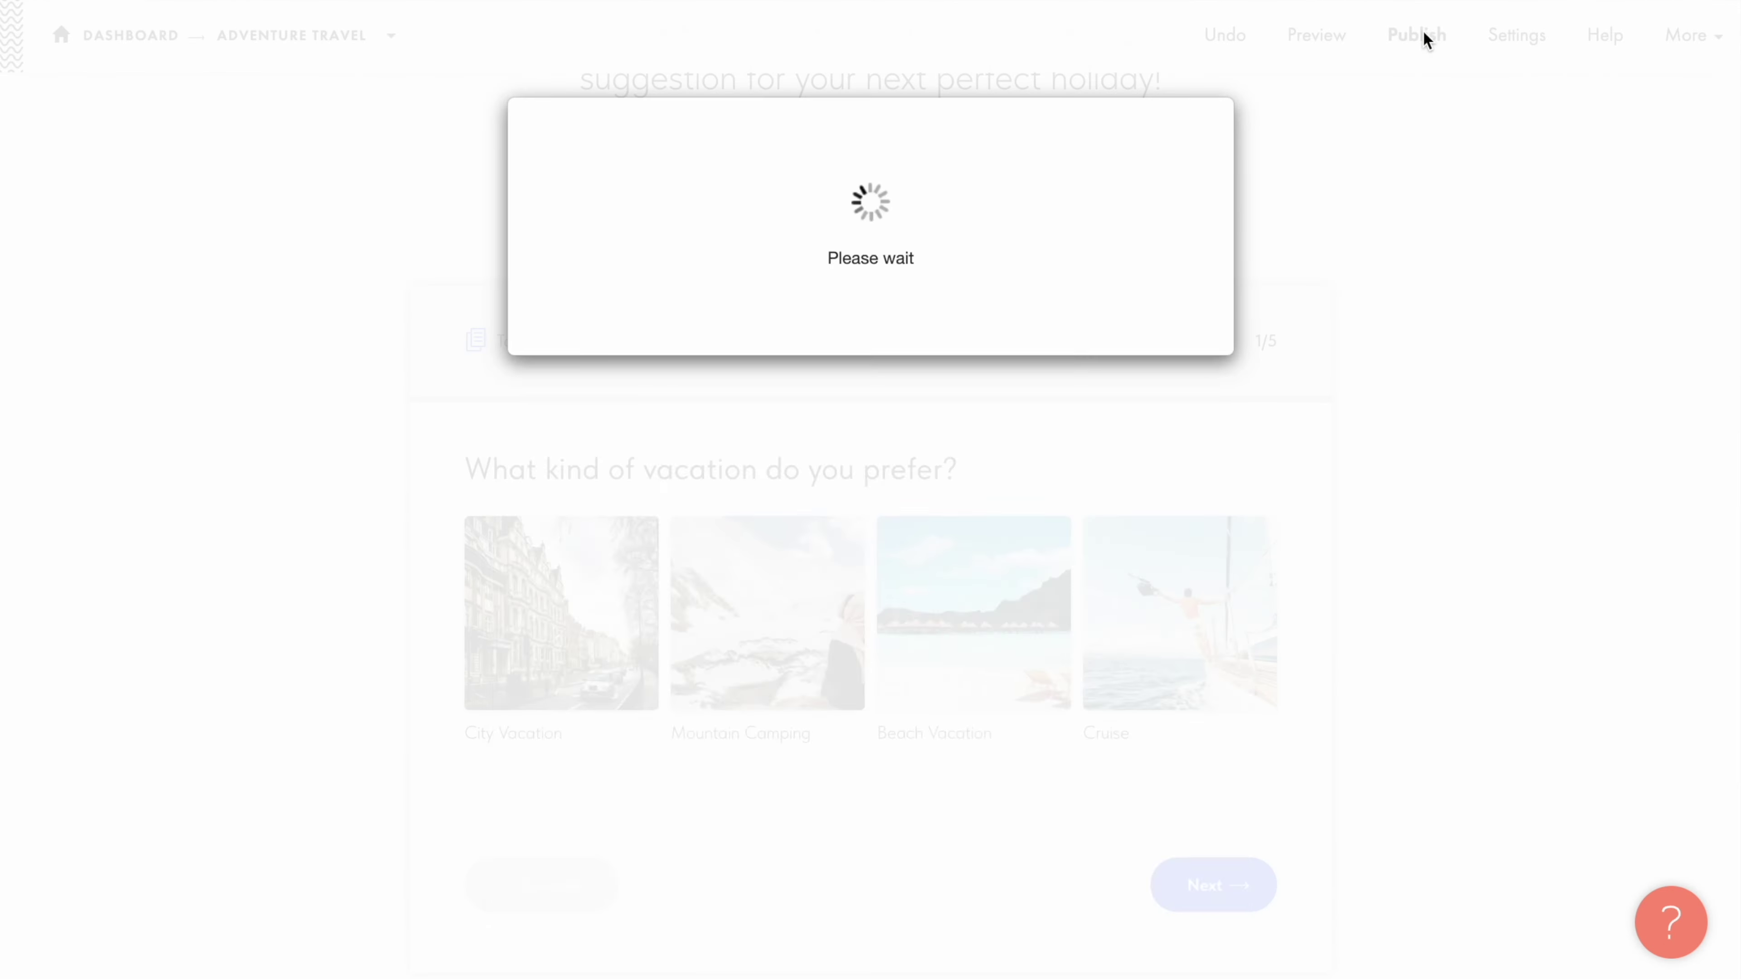
click(876, 401)
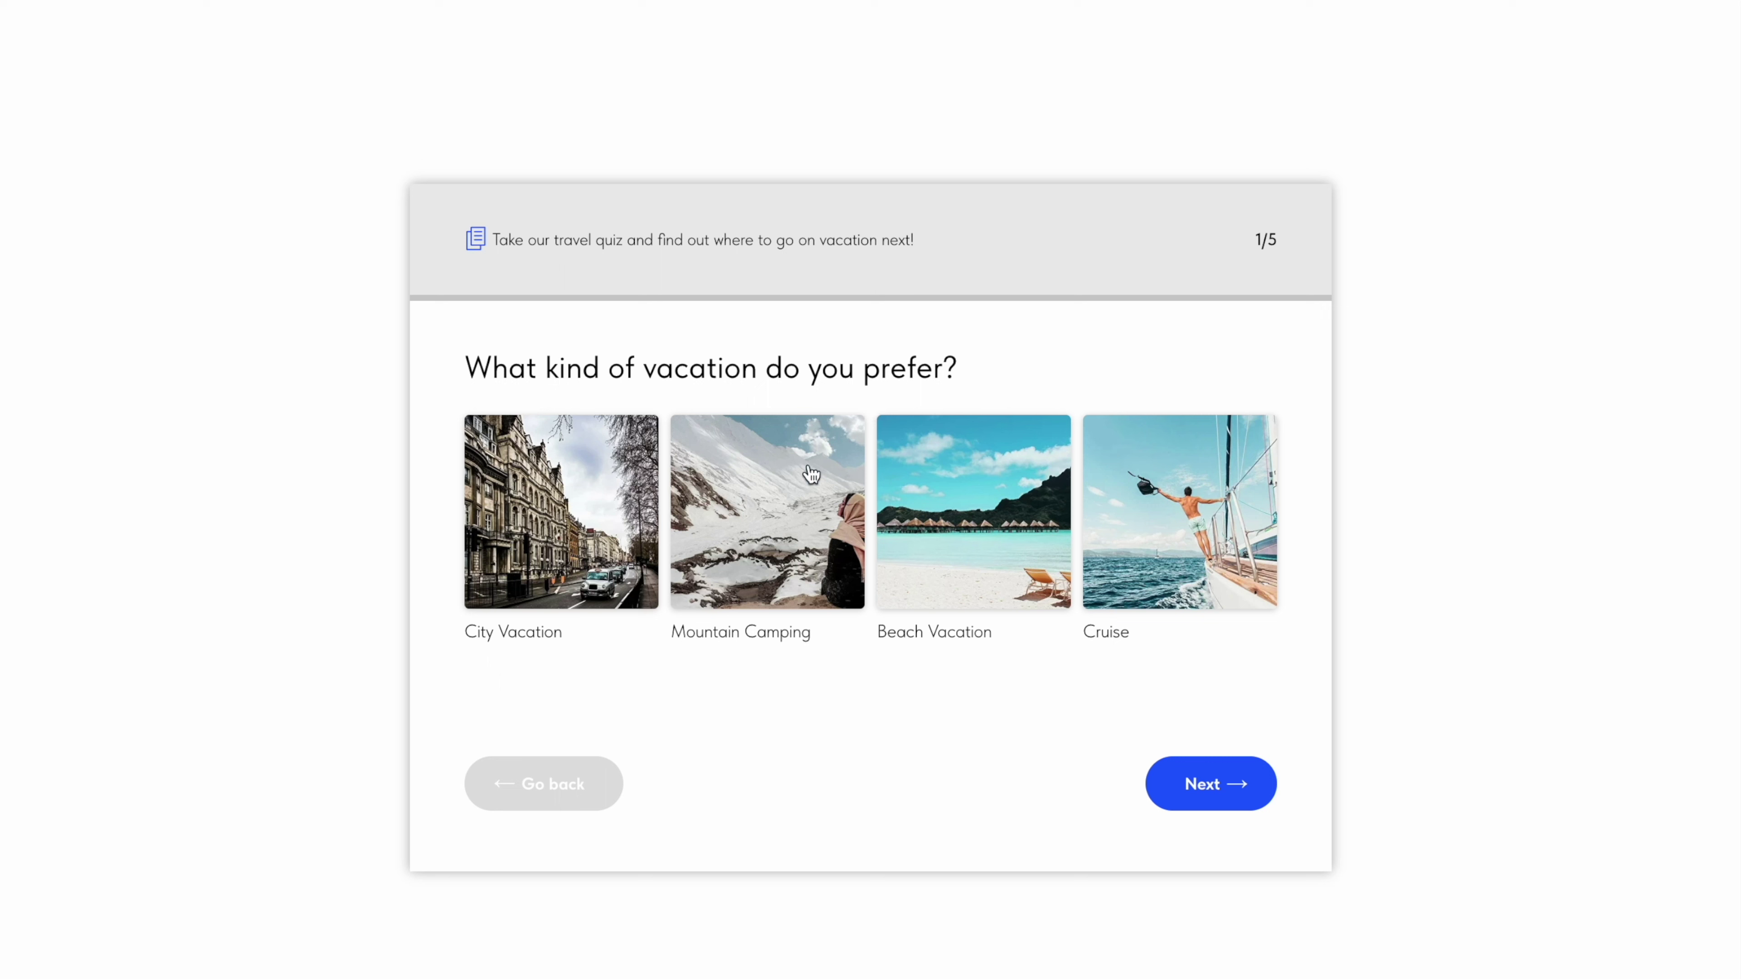
Step: Answer the live quiz: Mountain Camping, More than two weeks, budget 4000, then continue to contacts
click(763, 520)
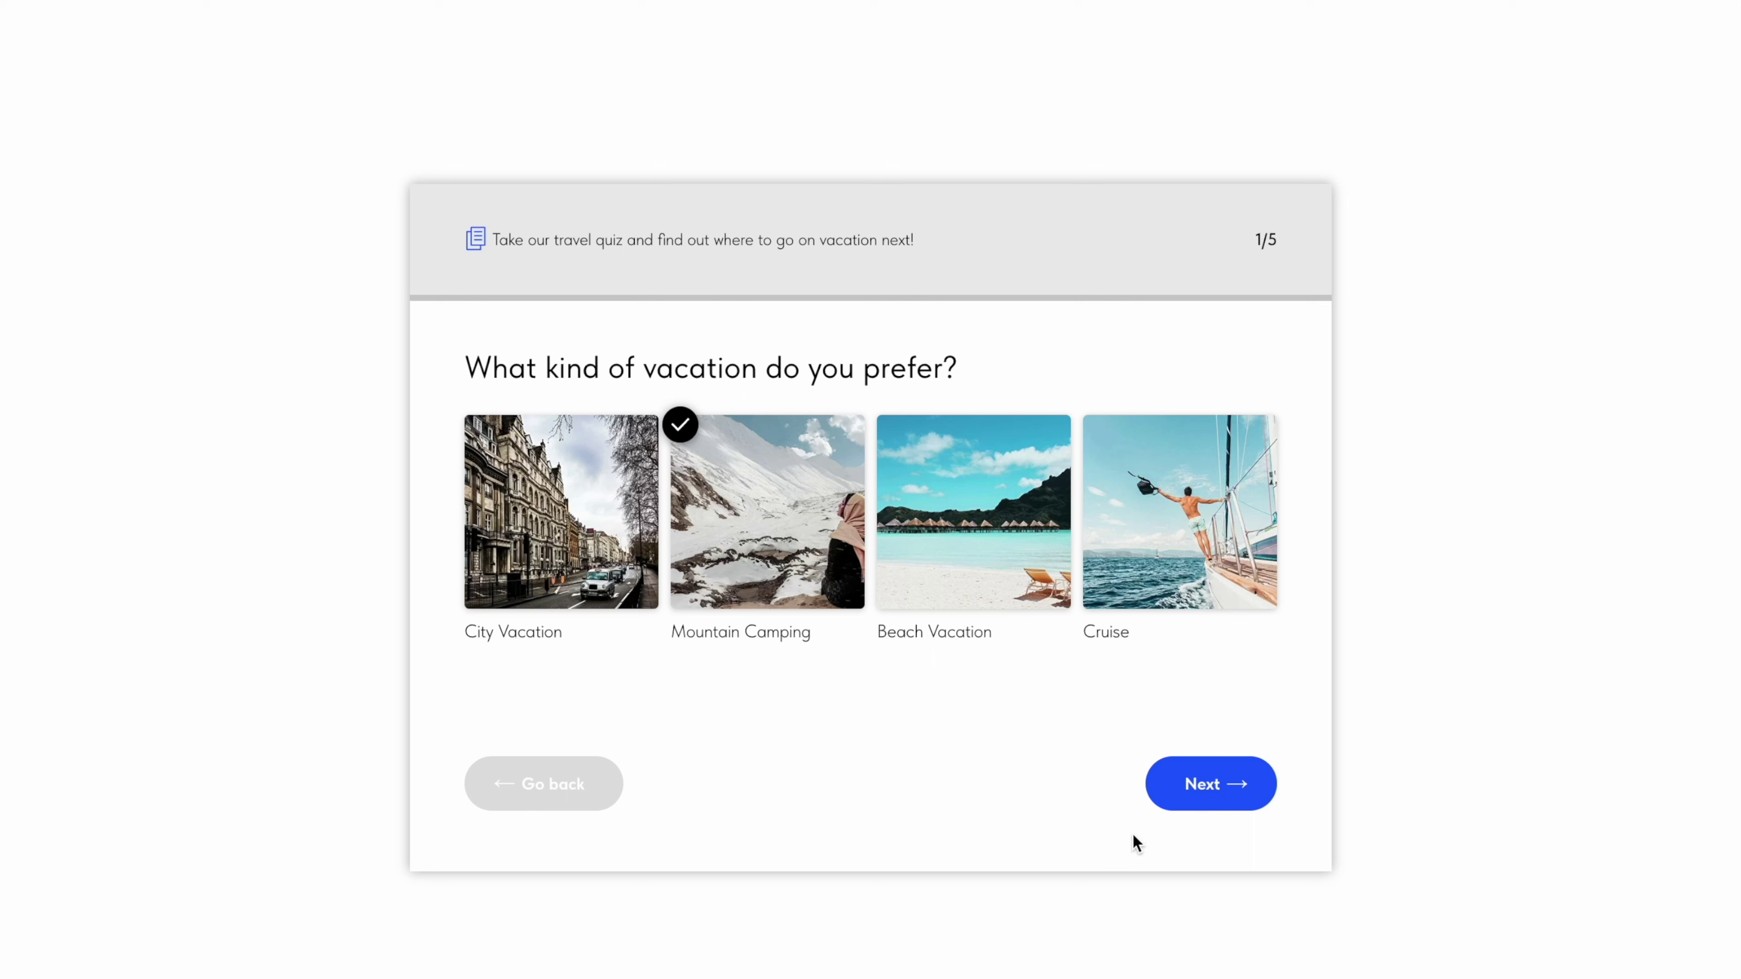
click(1206, 787)
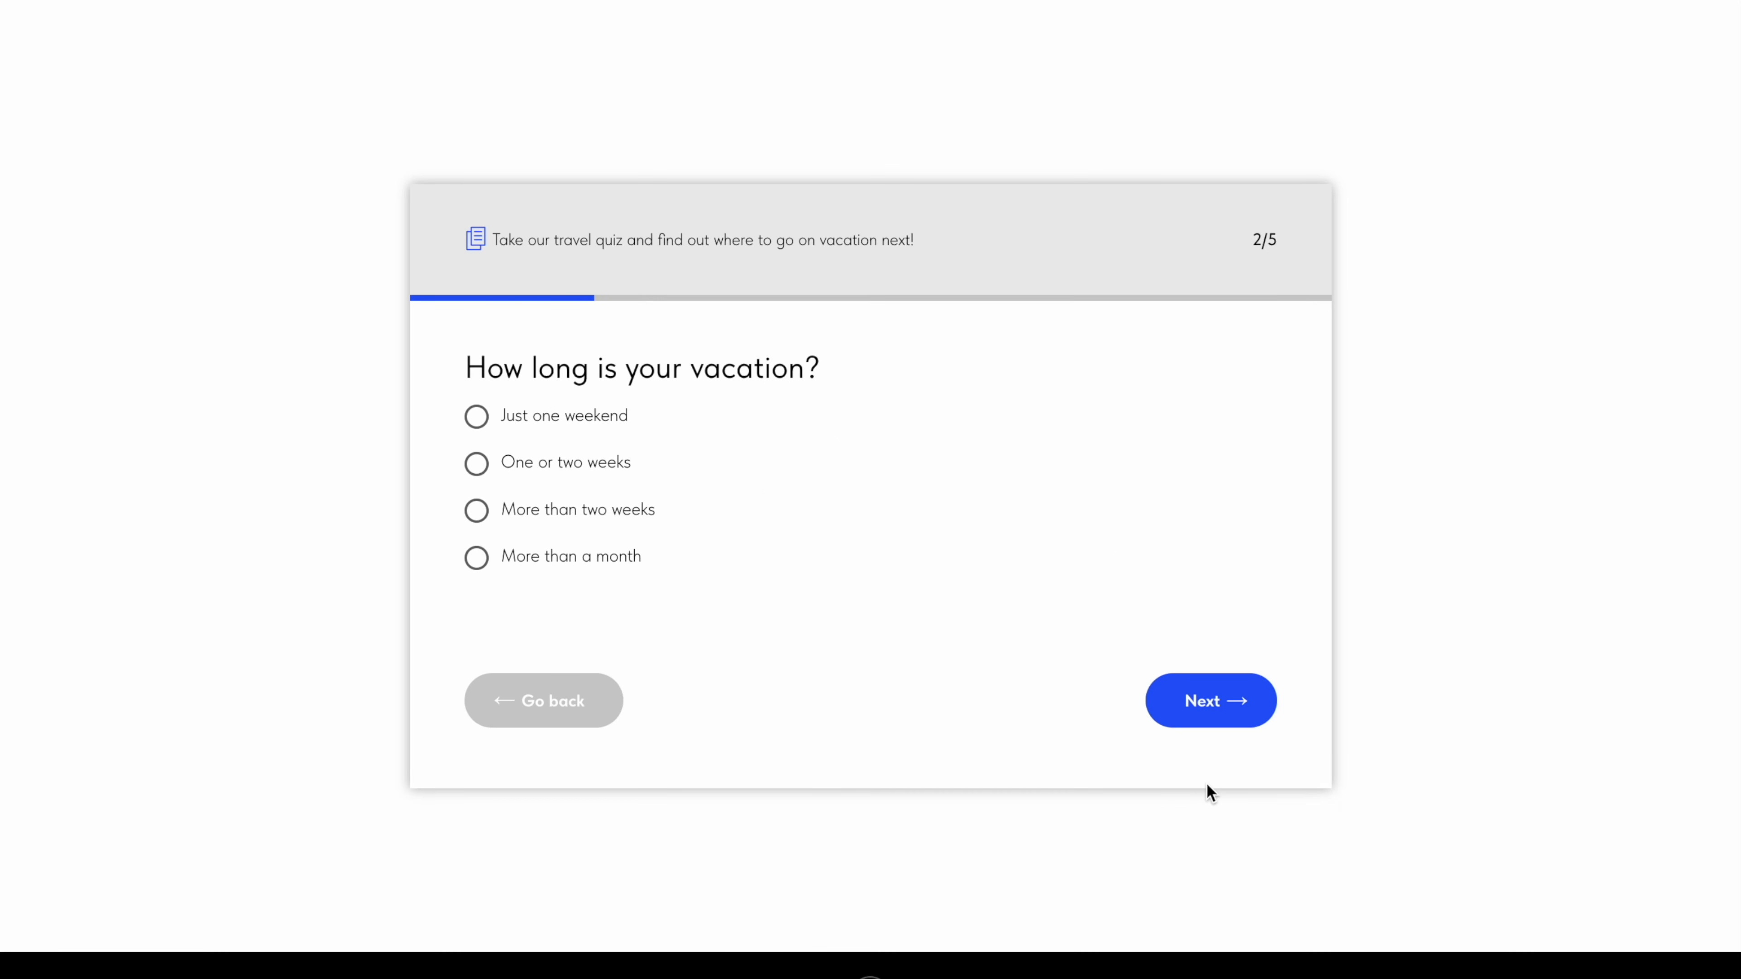
click(1205, 703)
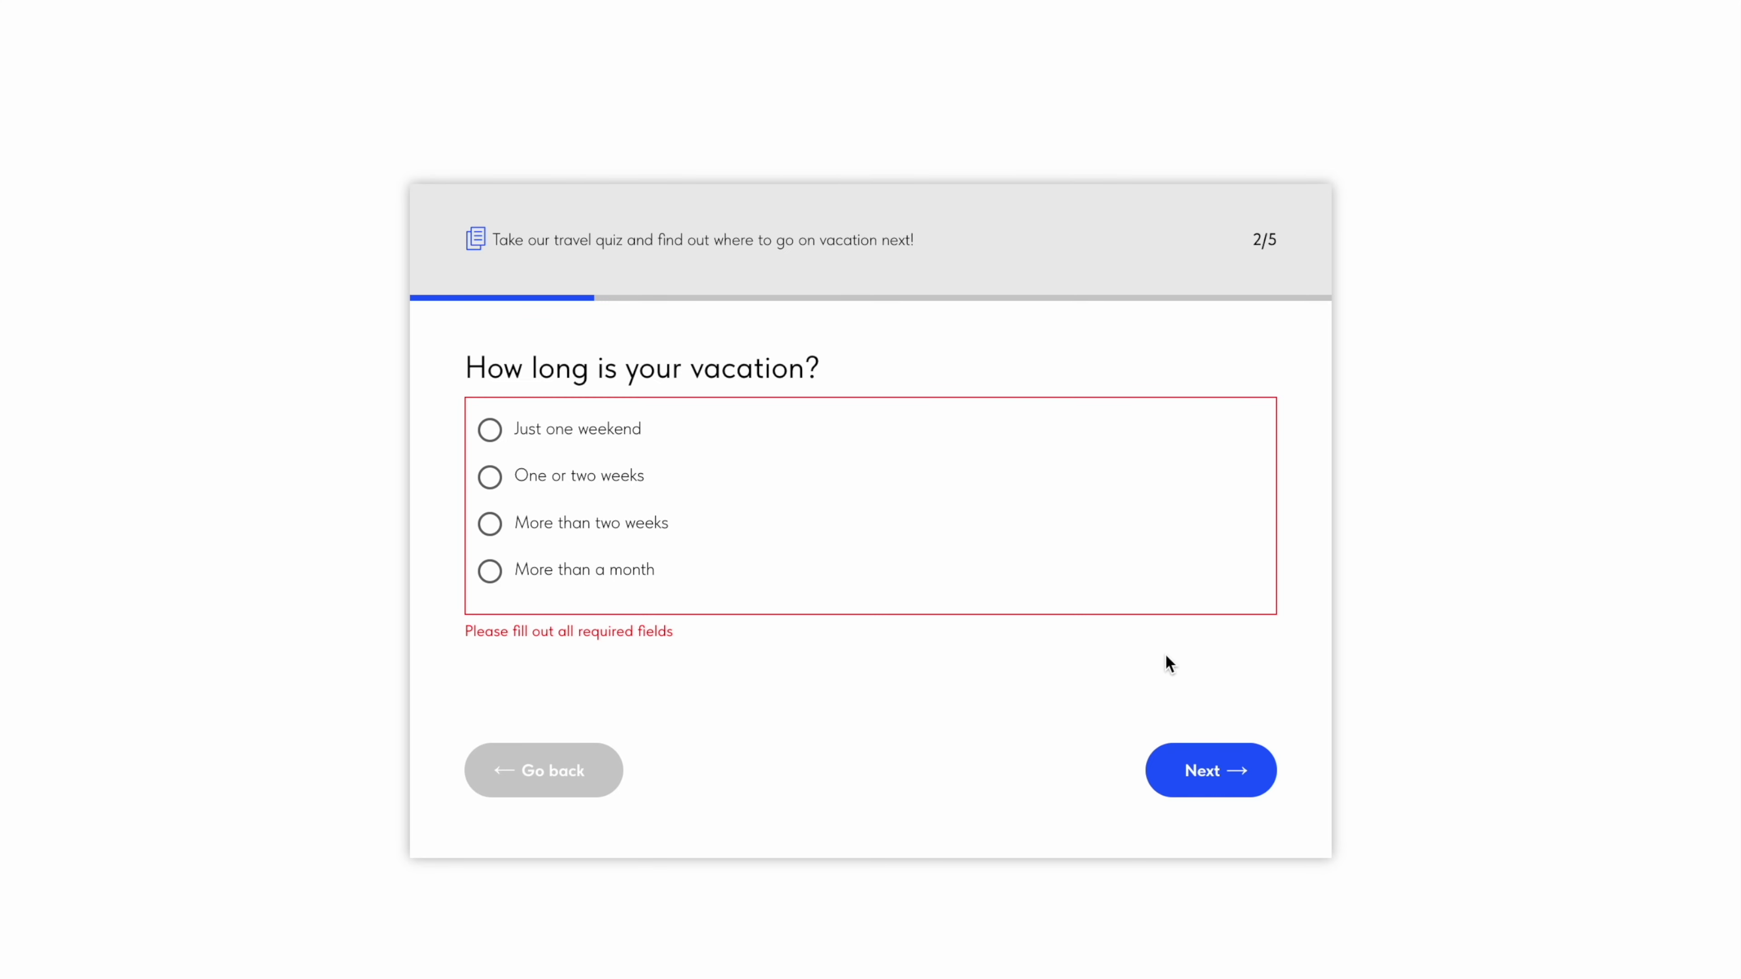
click(649, 525)
click(1209, 768)
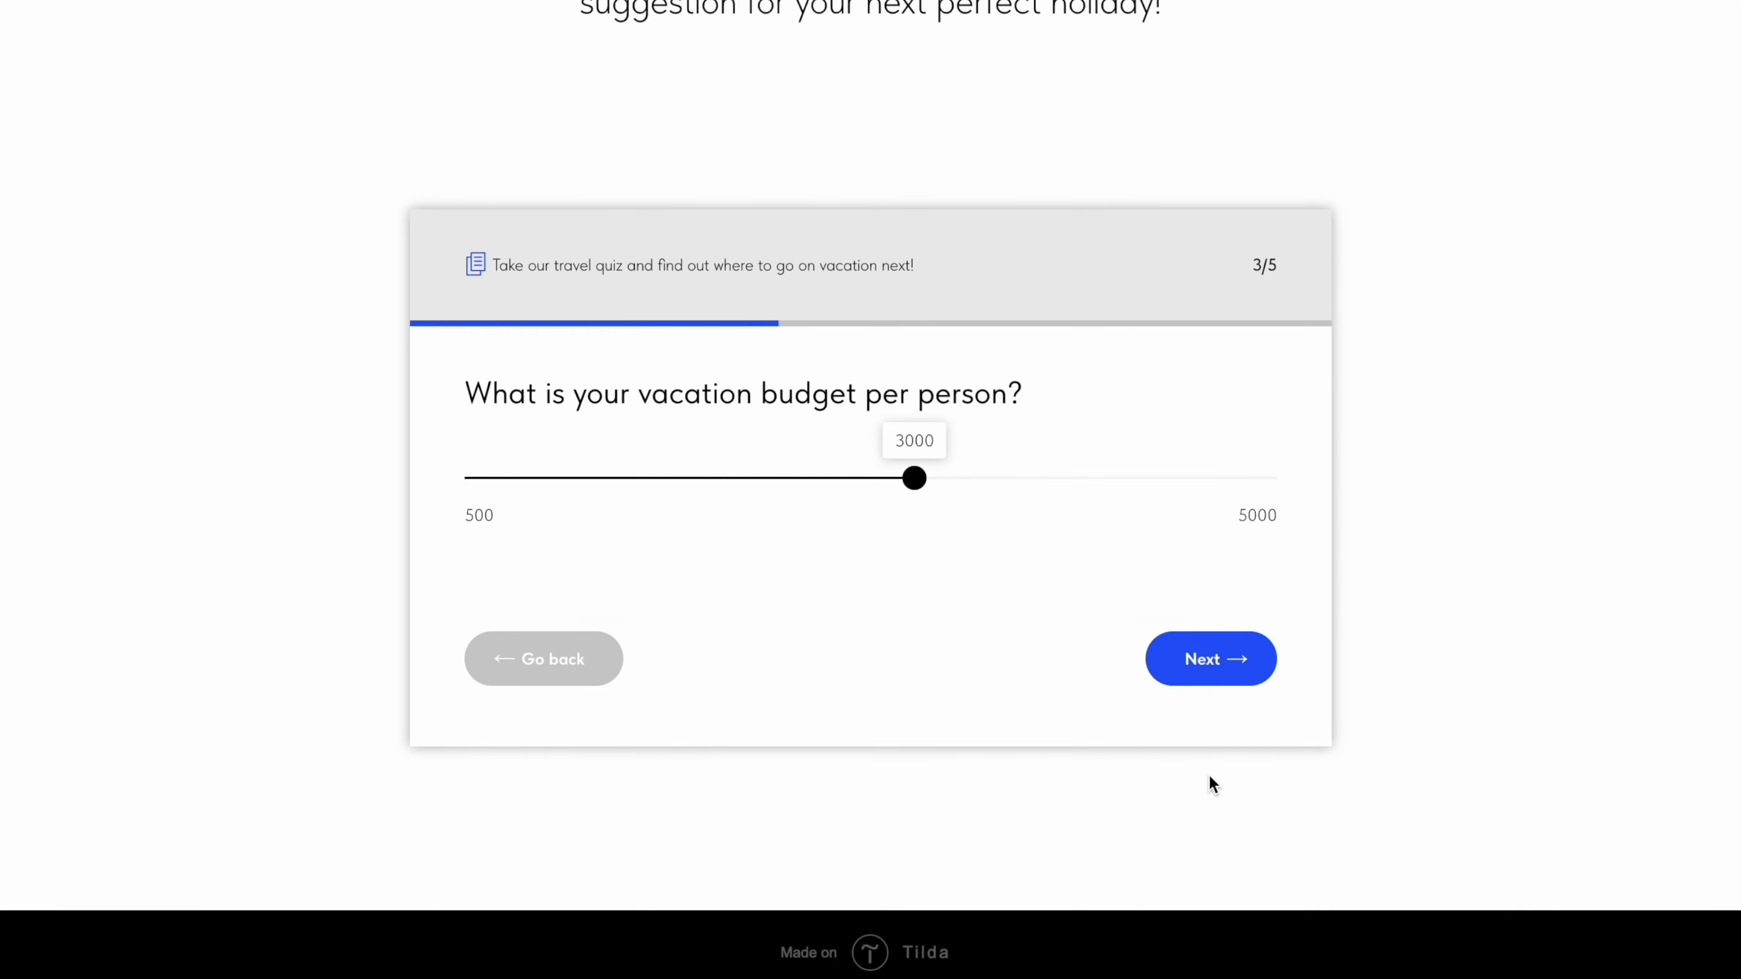
drag(912, 486, 1089, 484)
click(1227, 665)
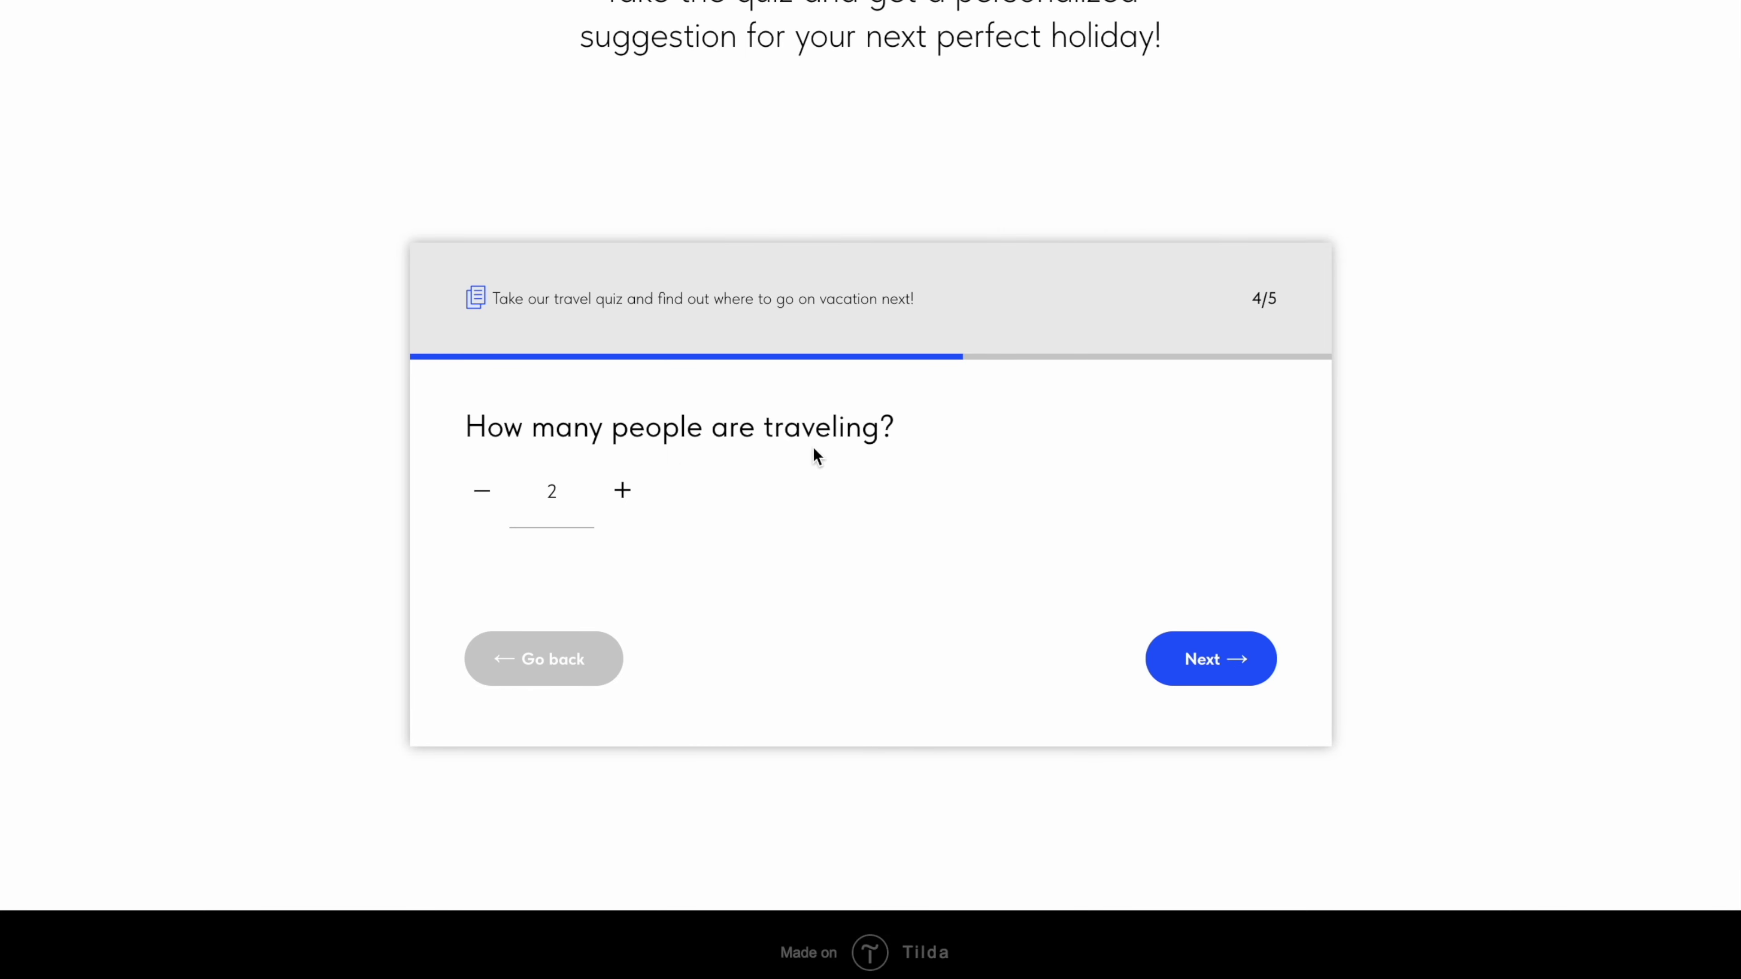
click(1240, 662)
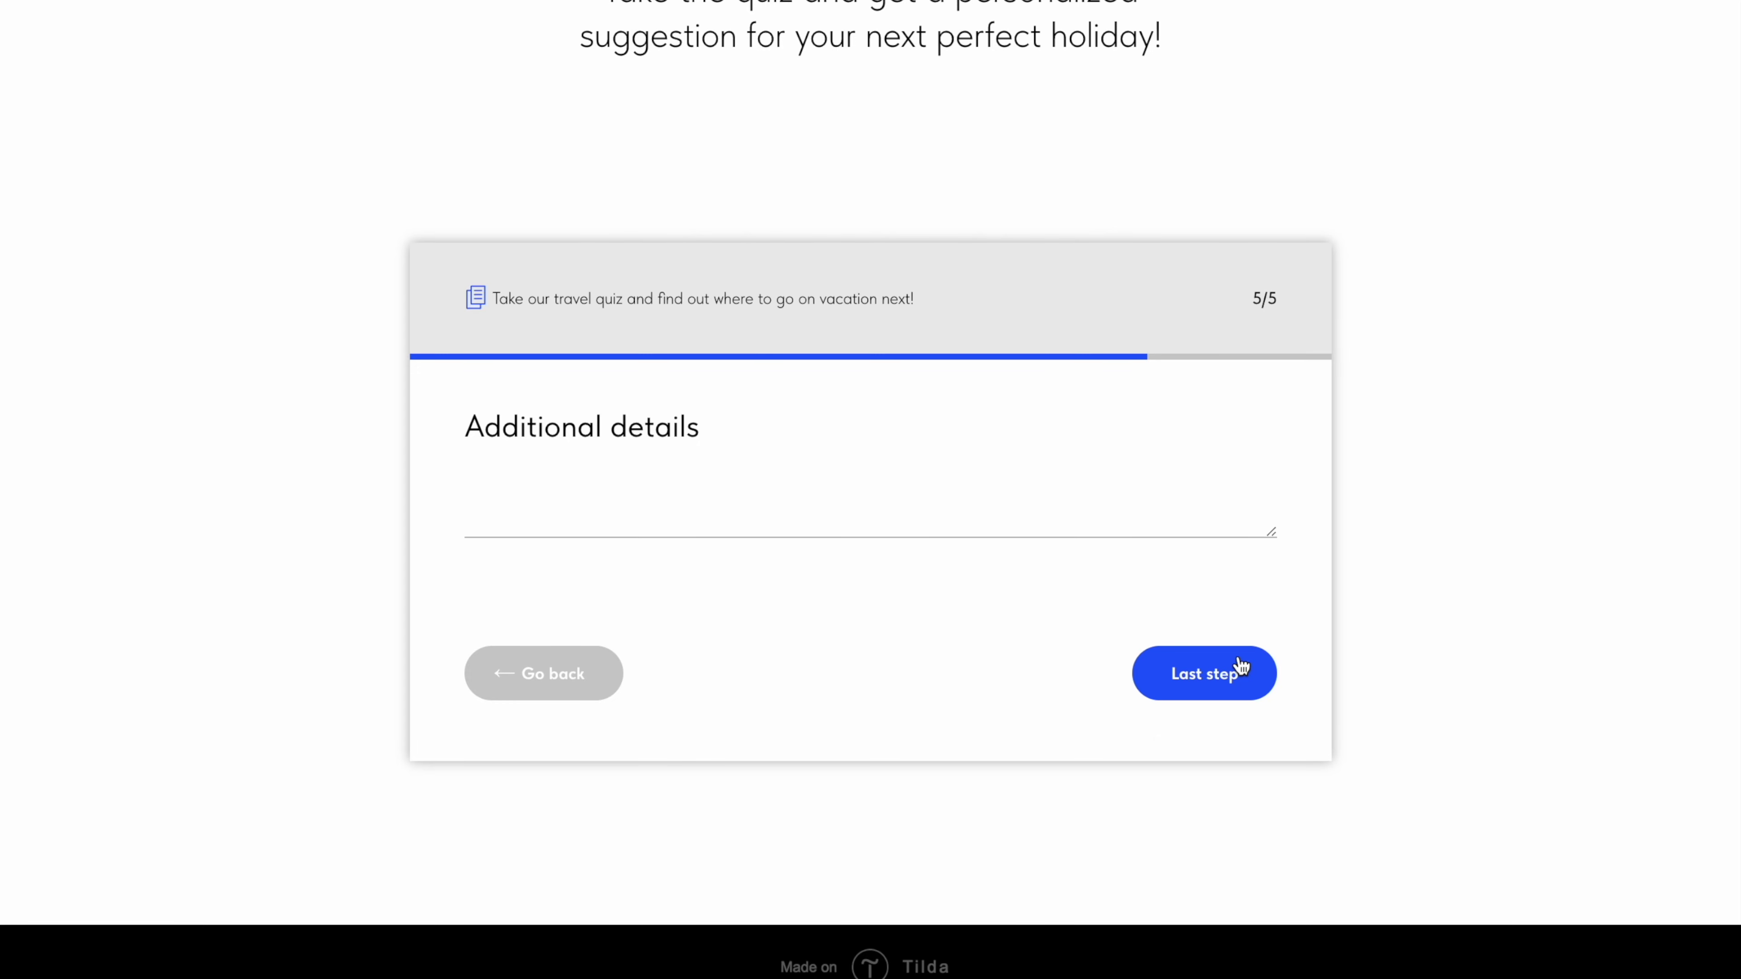
click(1208, 686)
Step: Fill in the traveller's name, phone number and email, submit Get the result, and close the dialog
click(1026, 478)
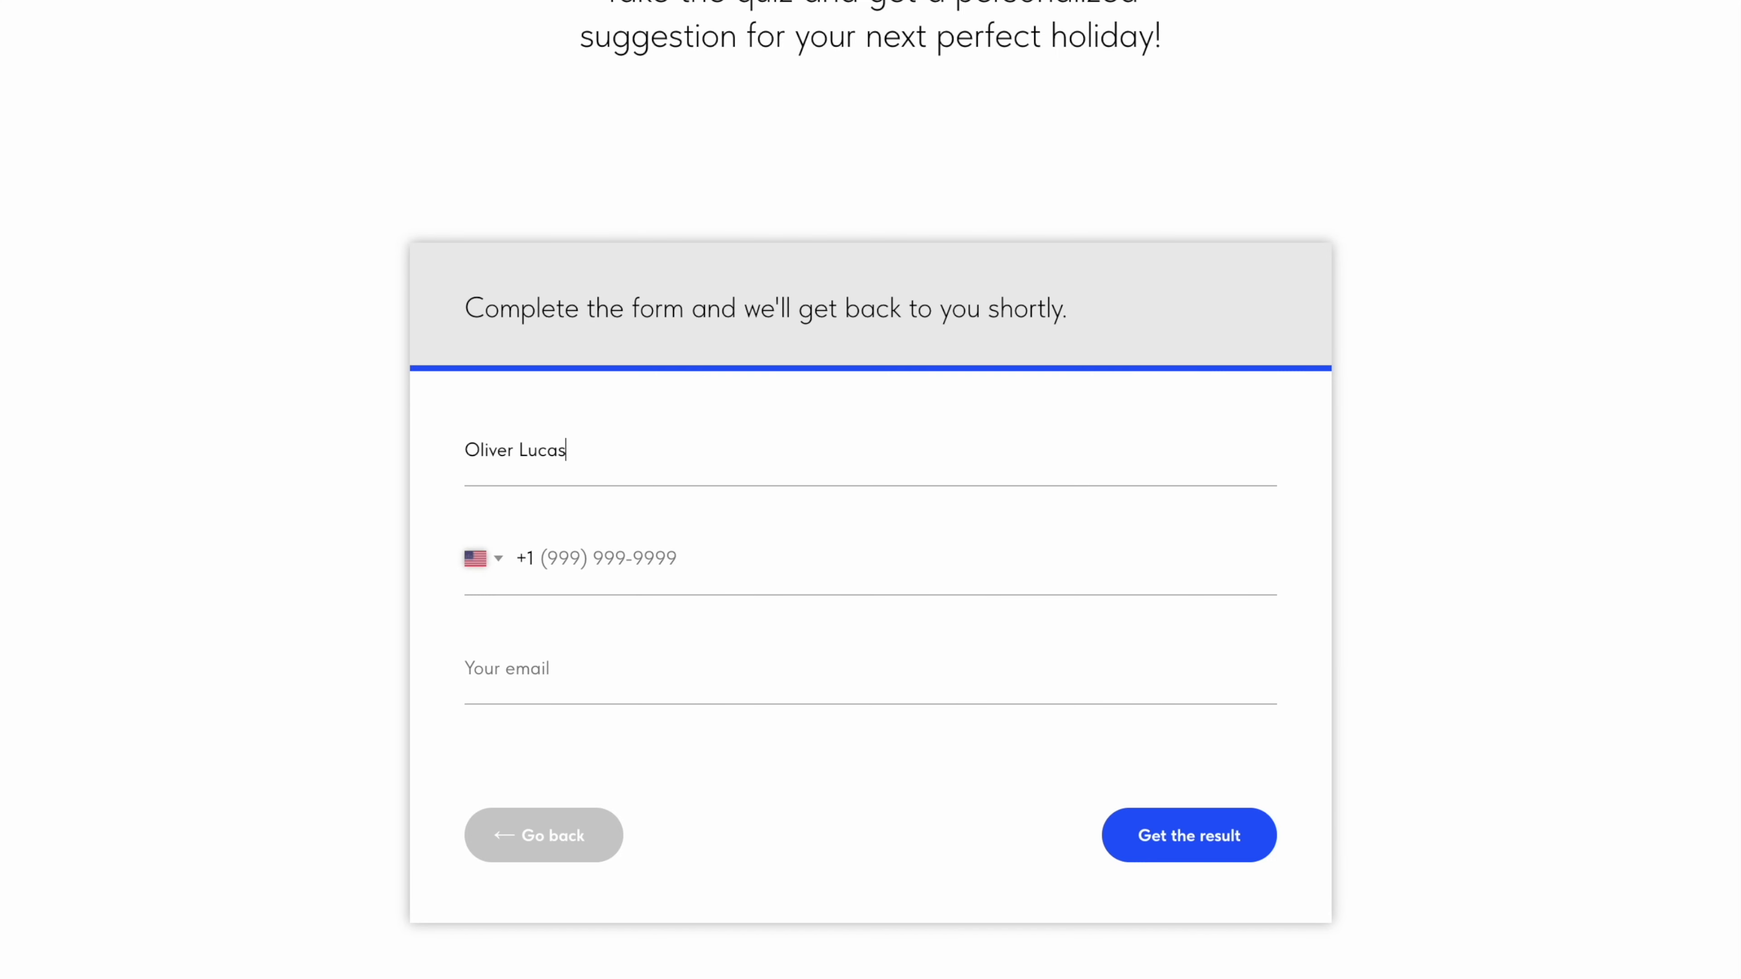
click(603, 549)
click(562, 632)
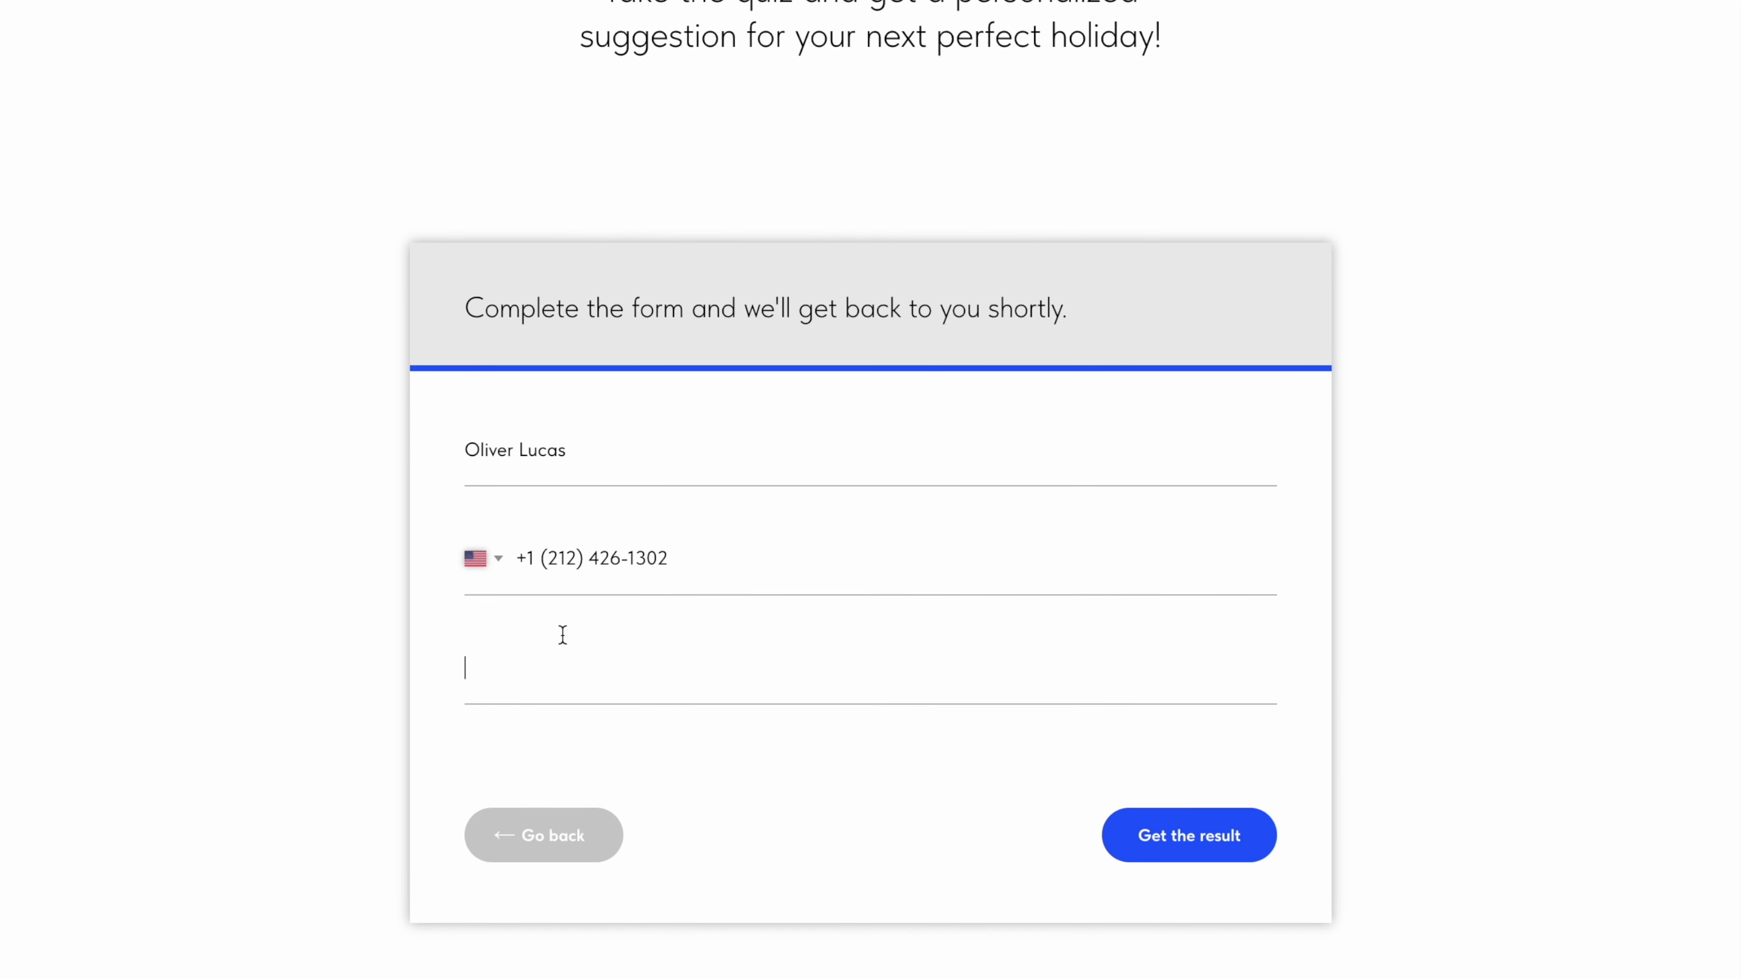
click(1183, 844)
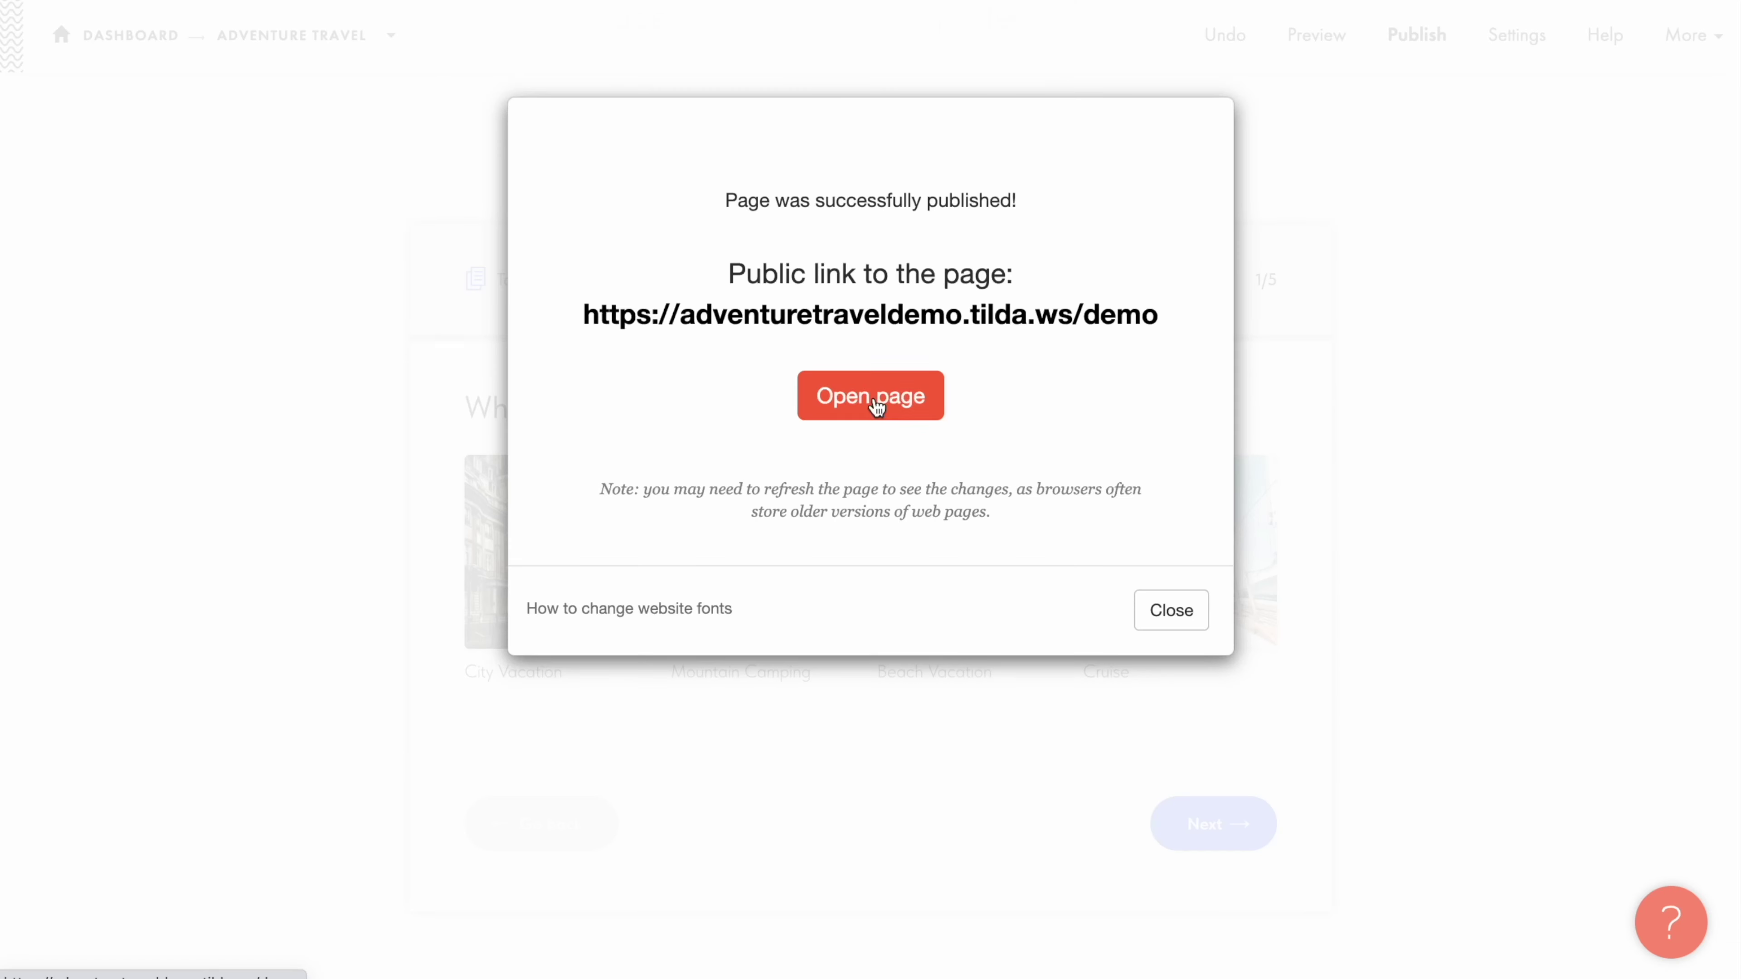
click(1170, 610)
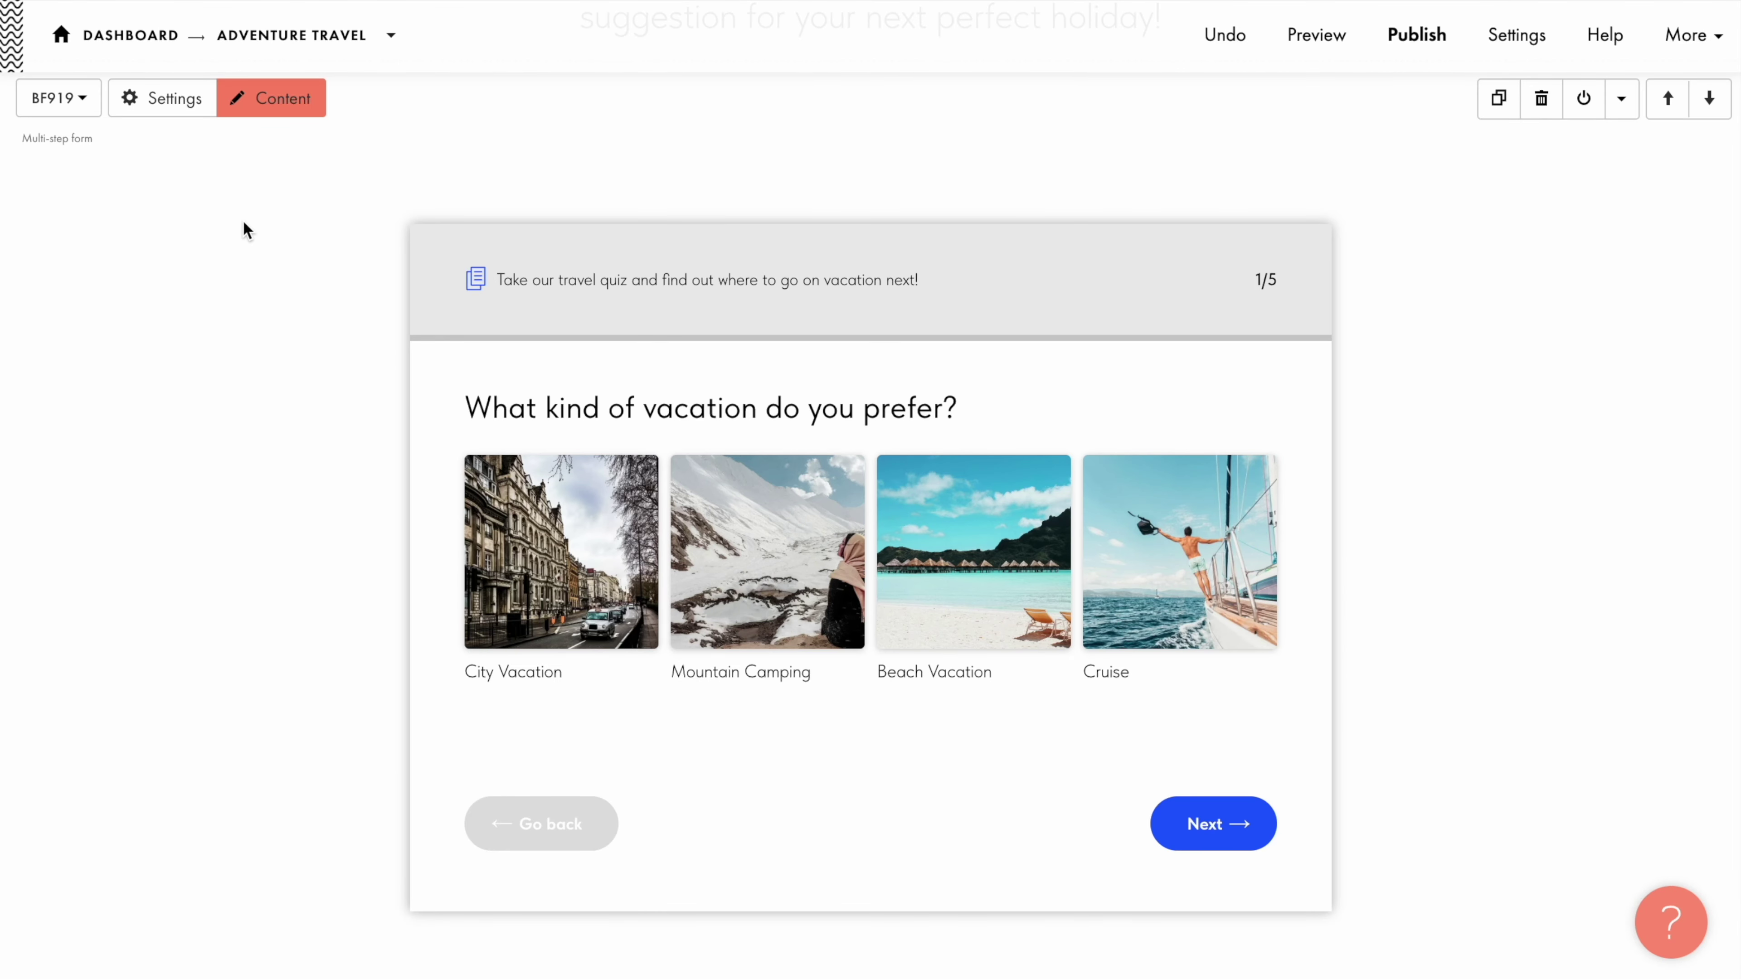
Step: In the quiz block's Main Settings, choose a 10-column width and 1-column offset, then save
click(161, 99)
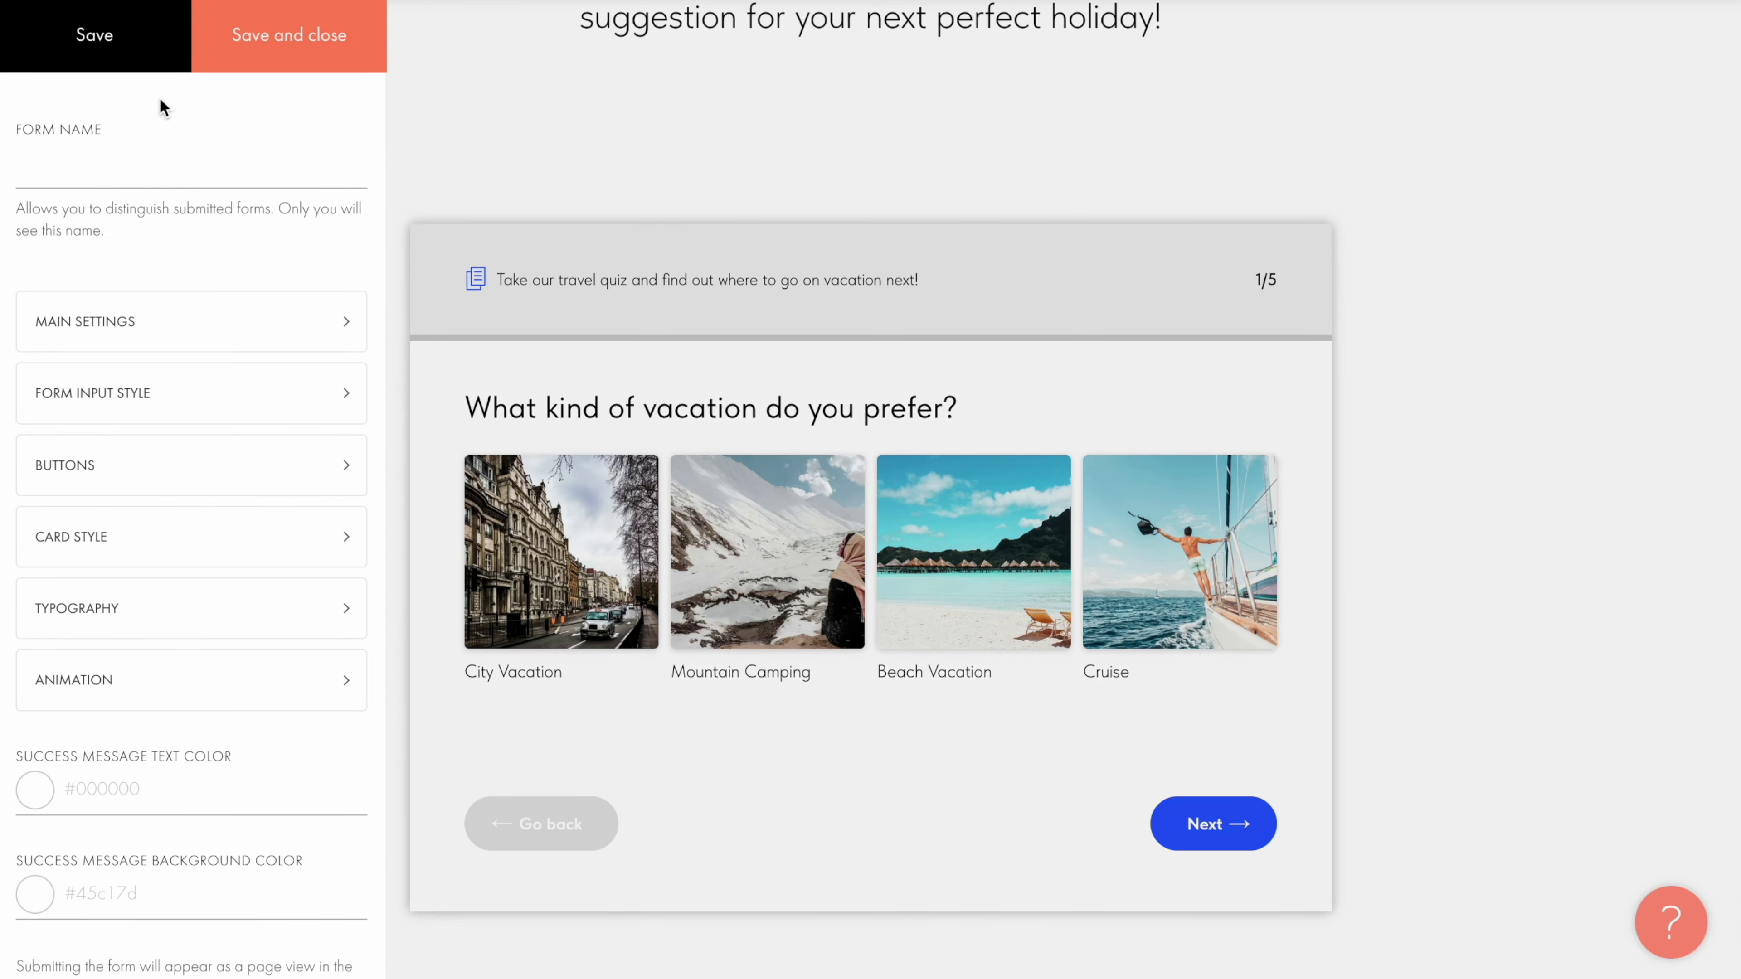
click(141, 144)
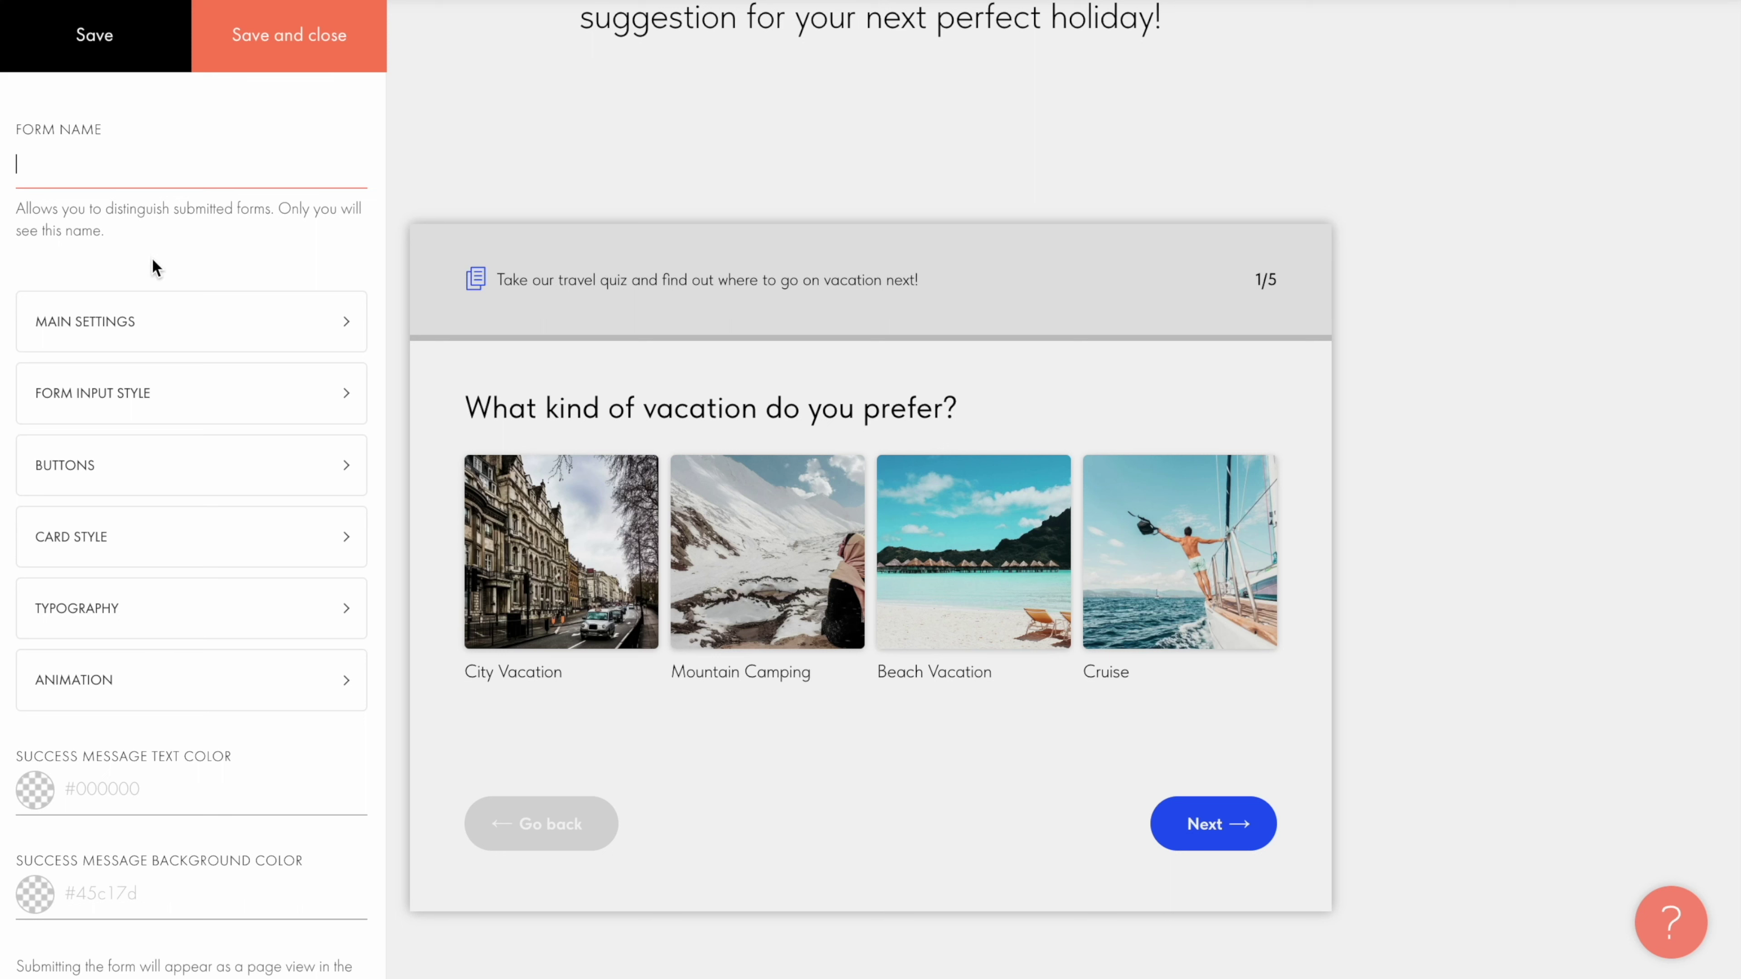
click(159, 328)
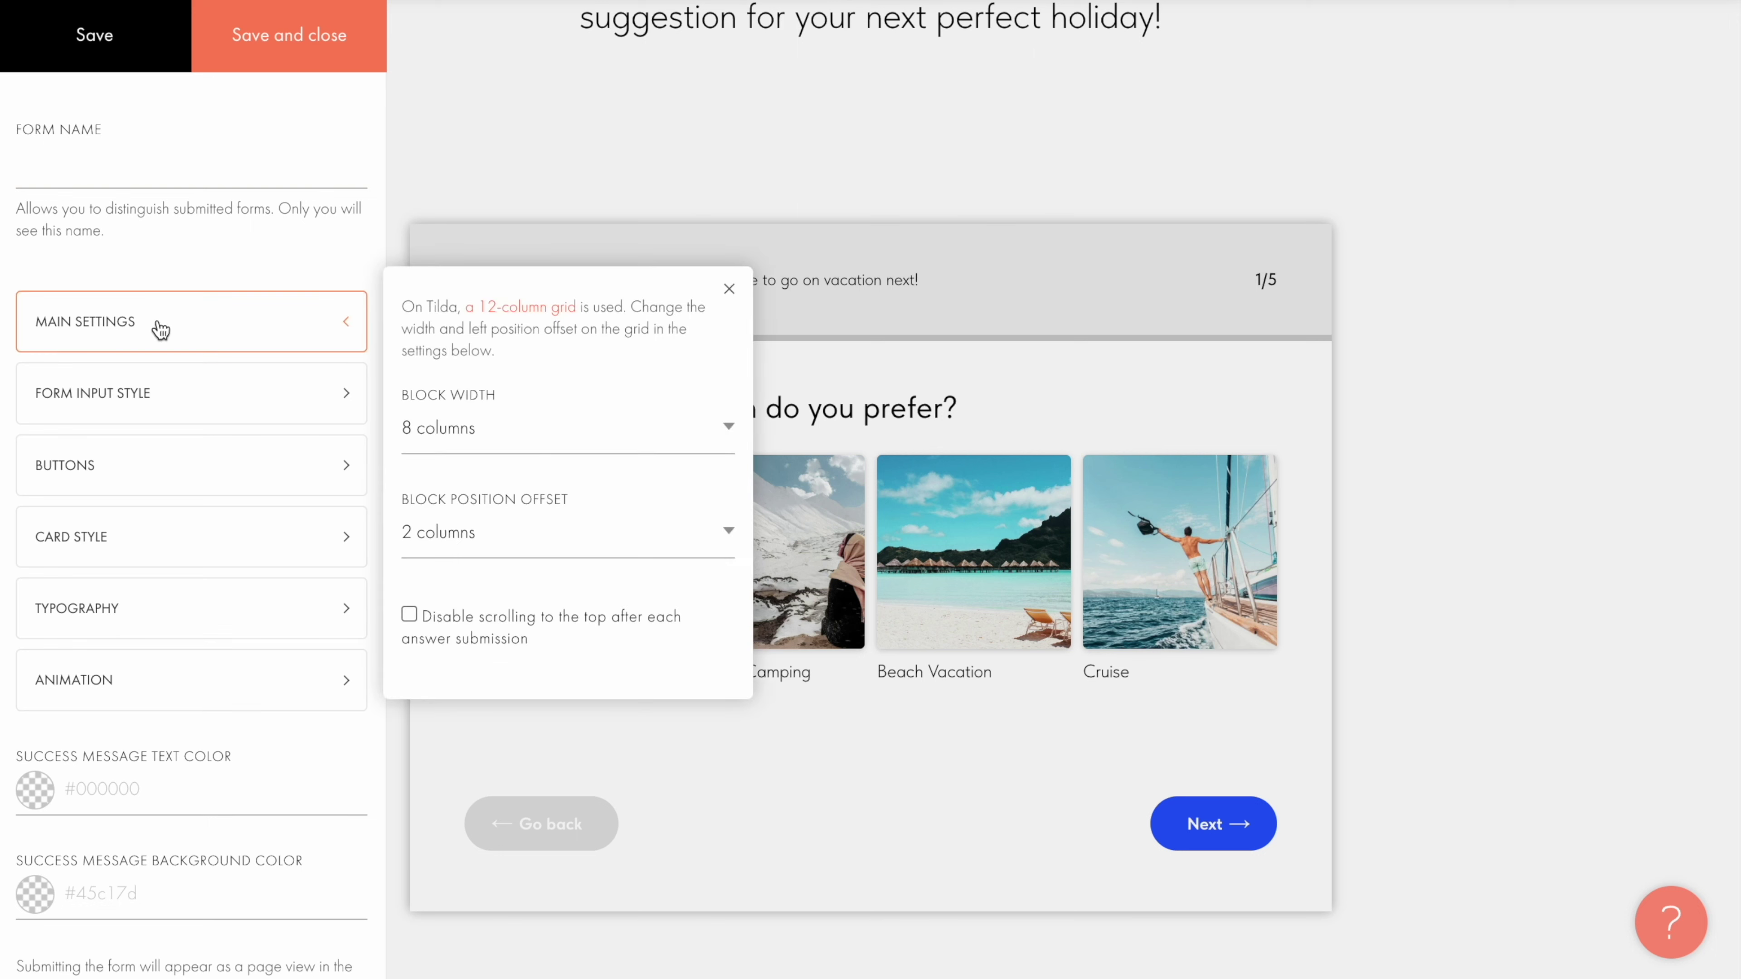
click(548, 429)
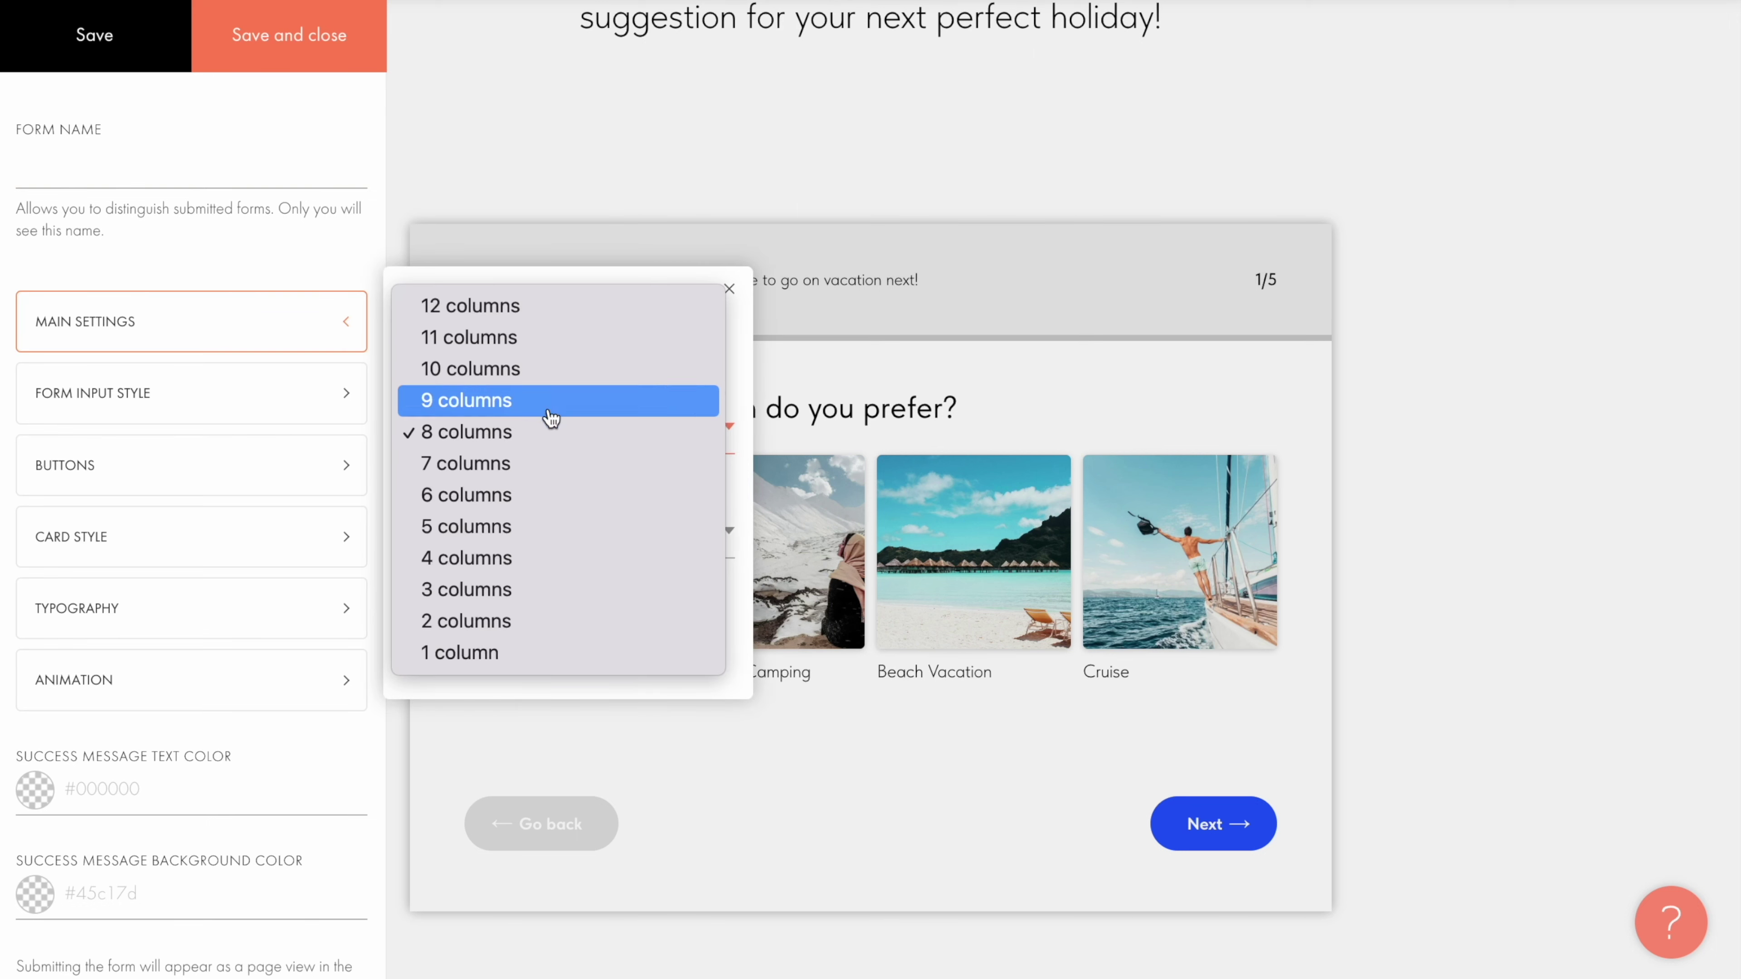
click(550, 376)
click(610, 531)
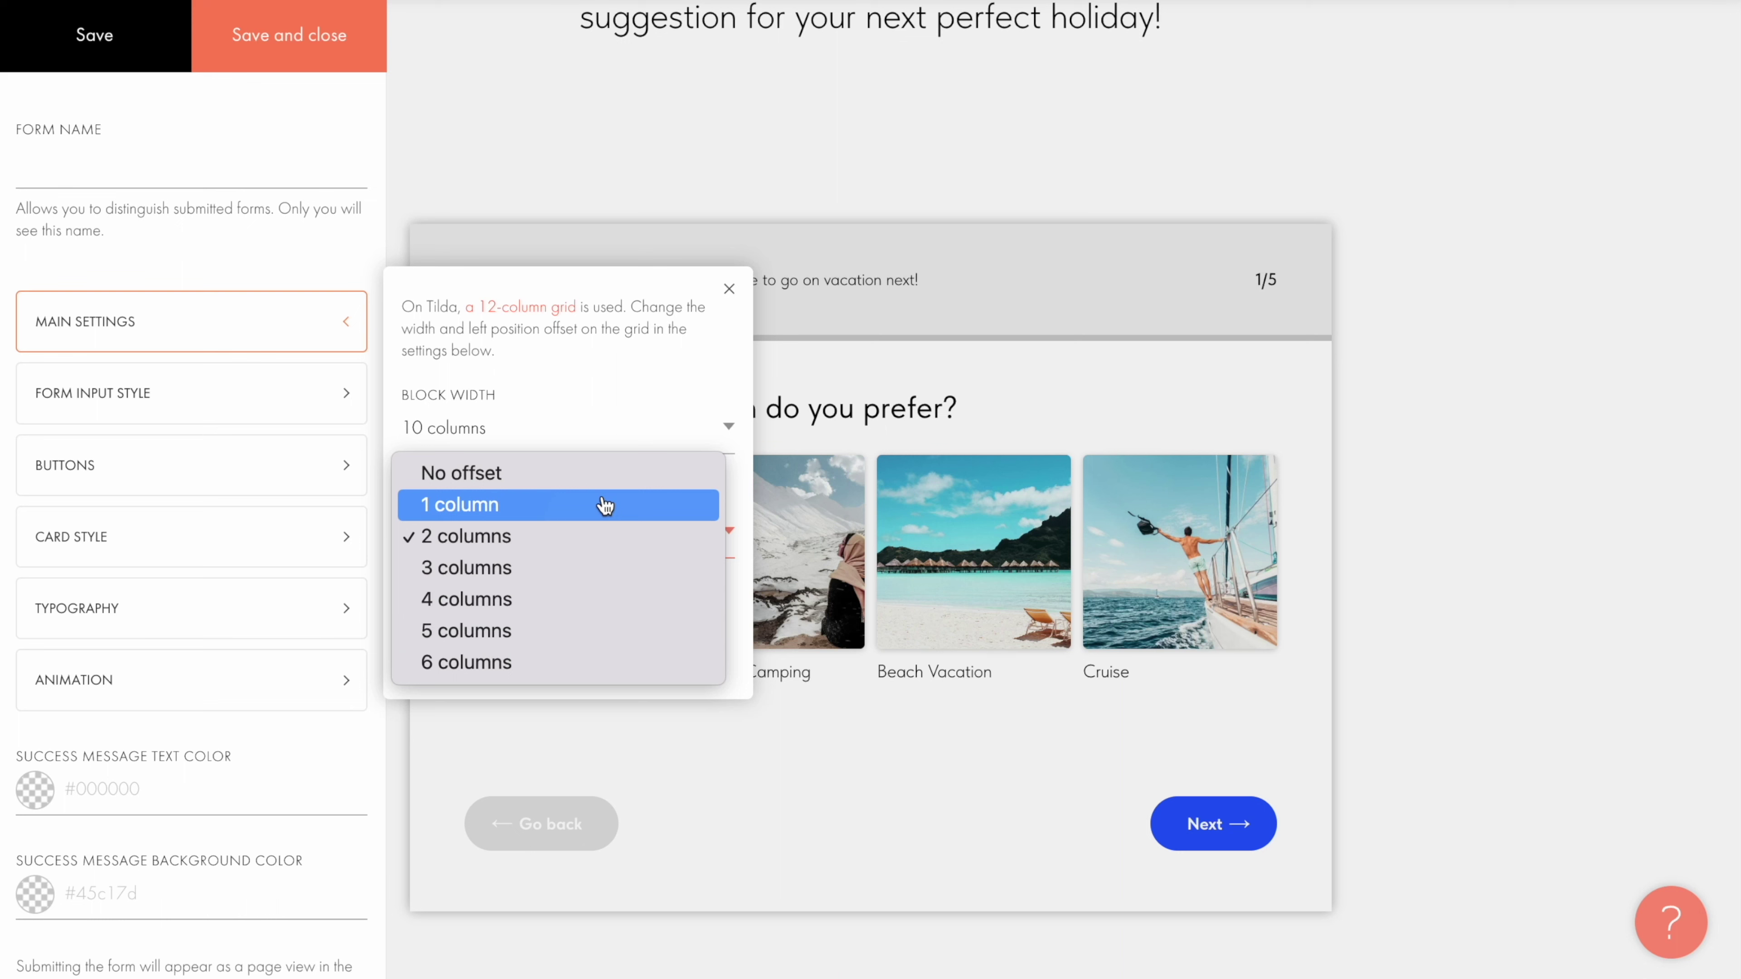
click(606, 506)
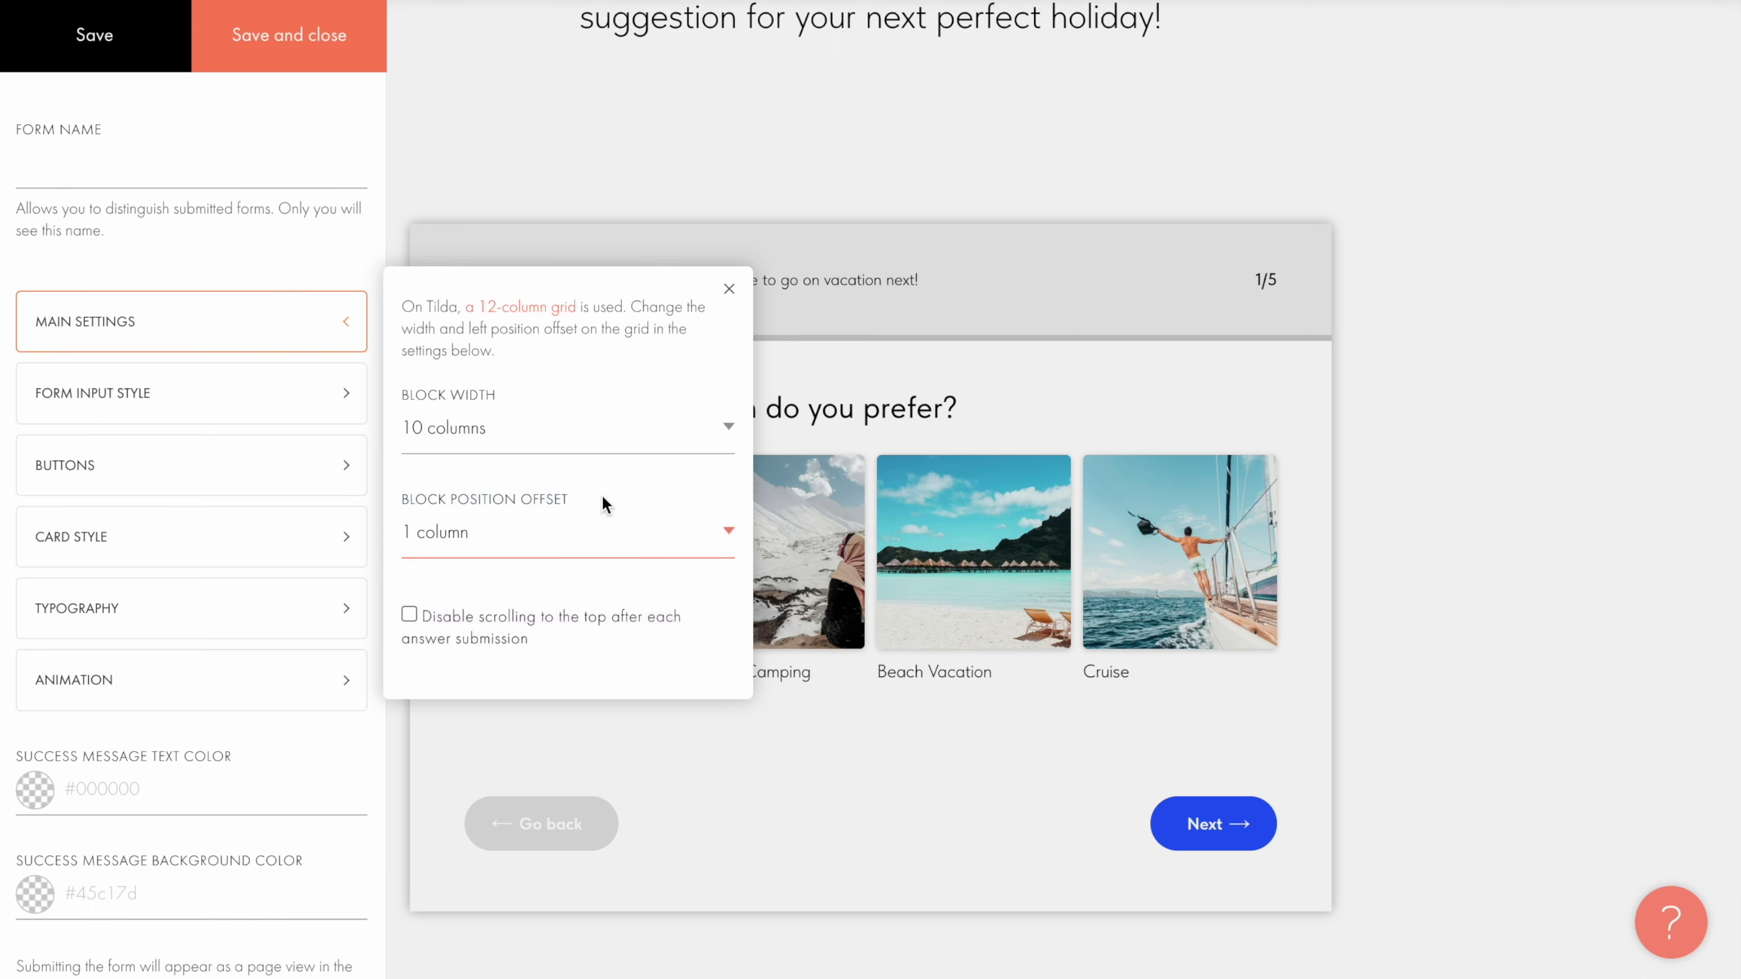
click(79, 43)
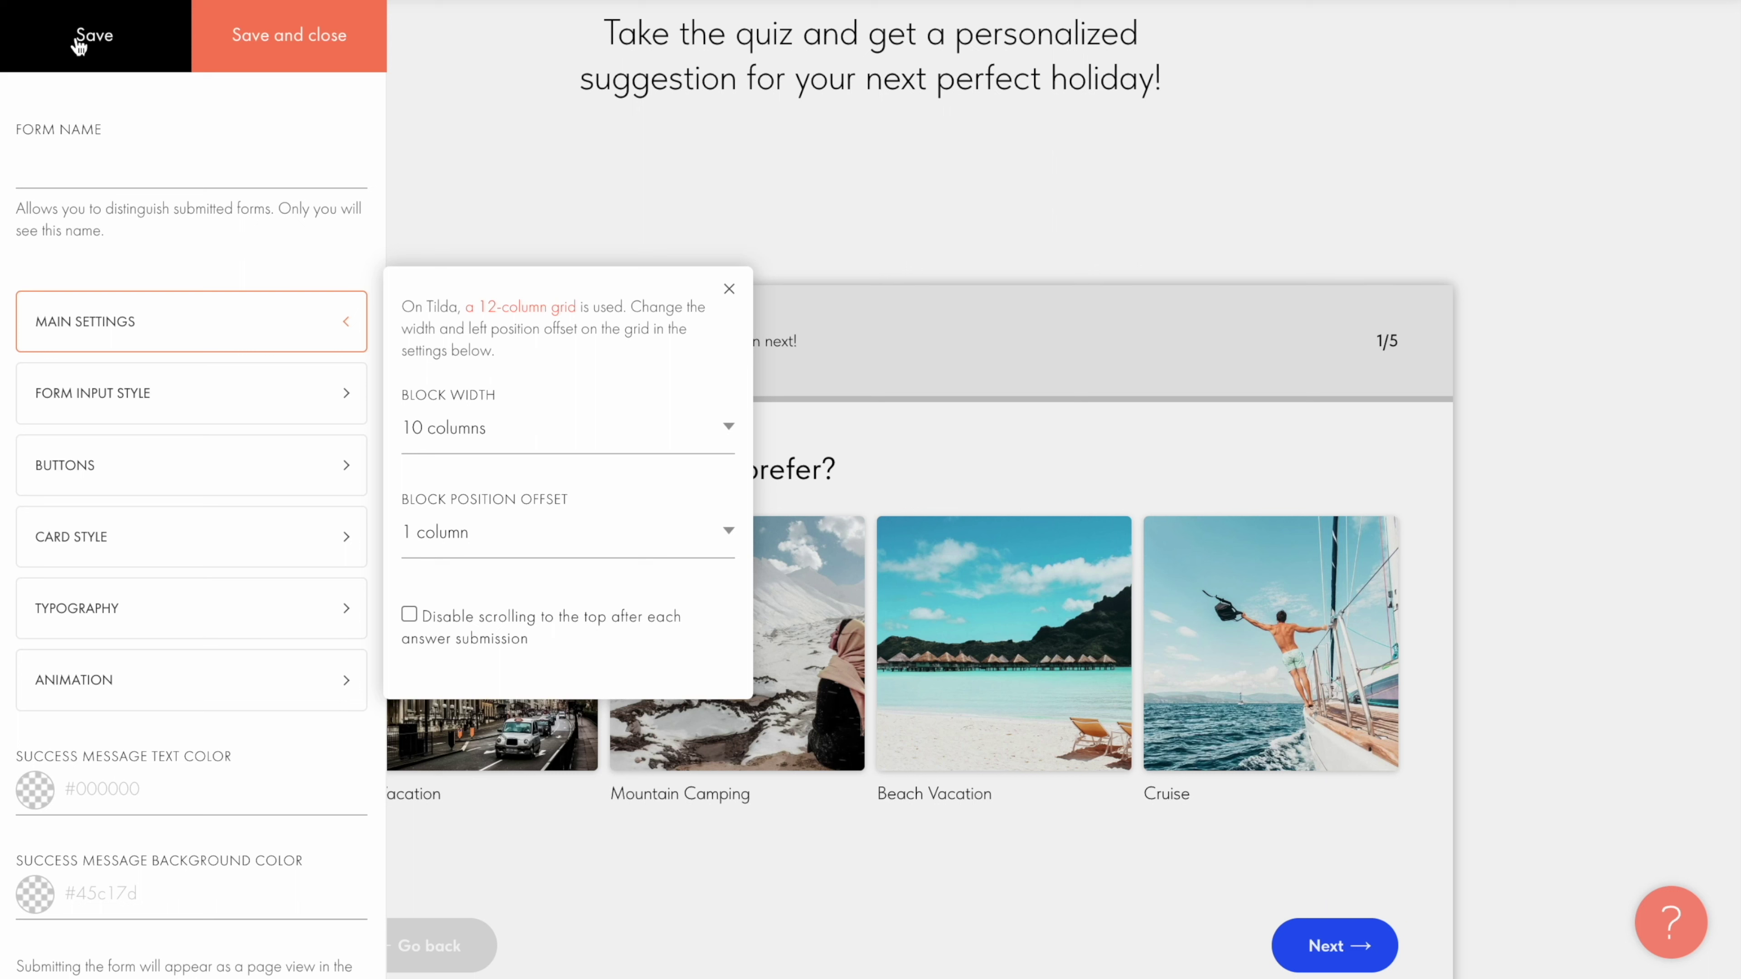
Step: Review the quiz form's input style and button style settings, including the button background colour
click(250, 396)
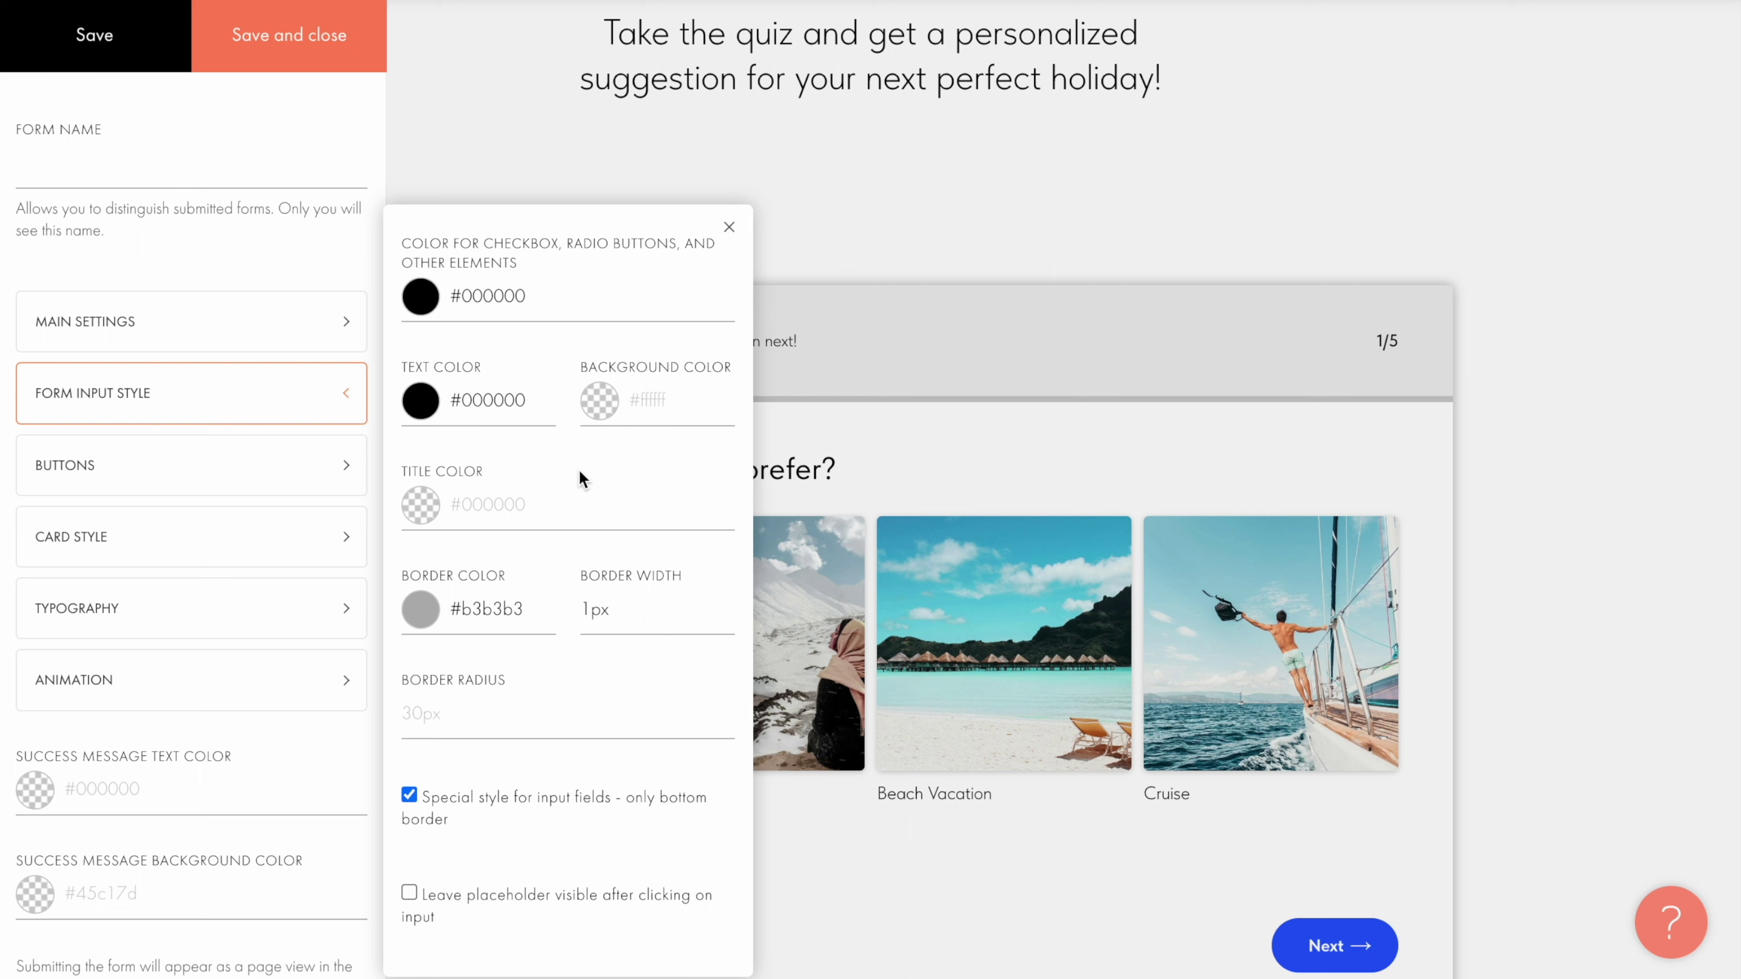
click(270, 450)
click(645, 378)
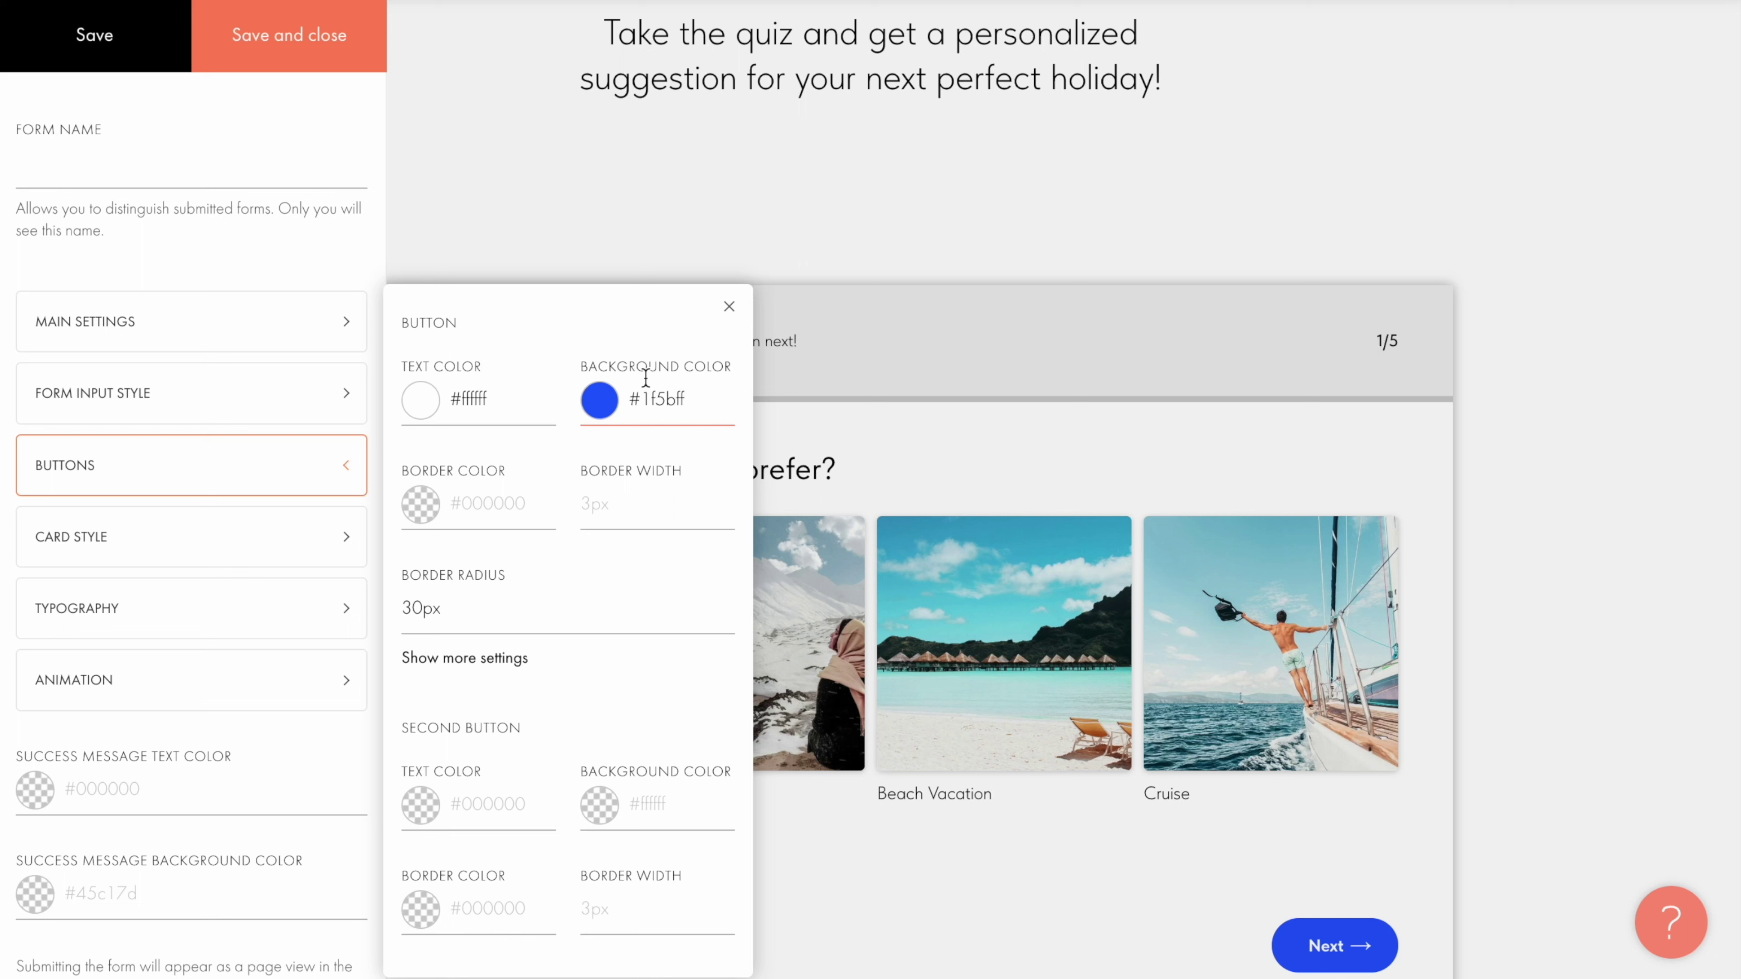
click(458, 662)
scroll(459, 668, down, 3)
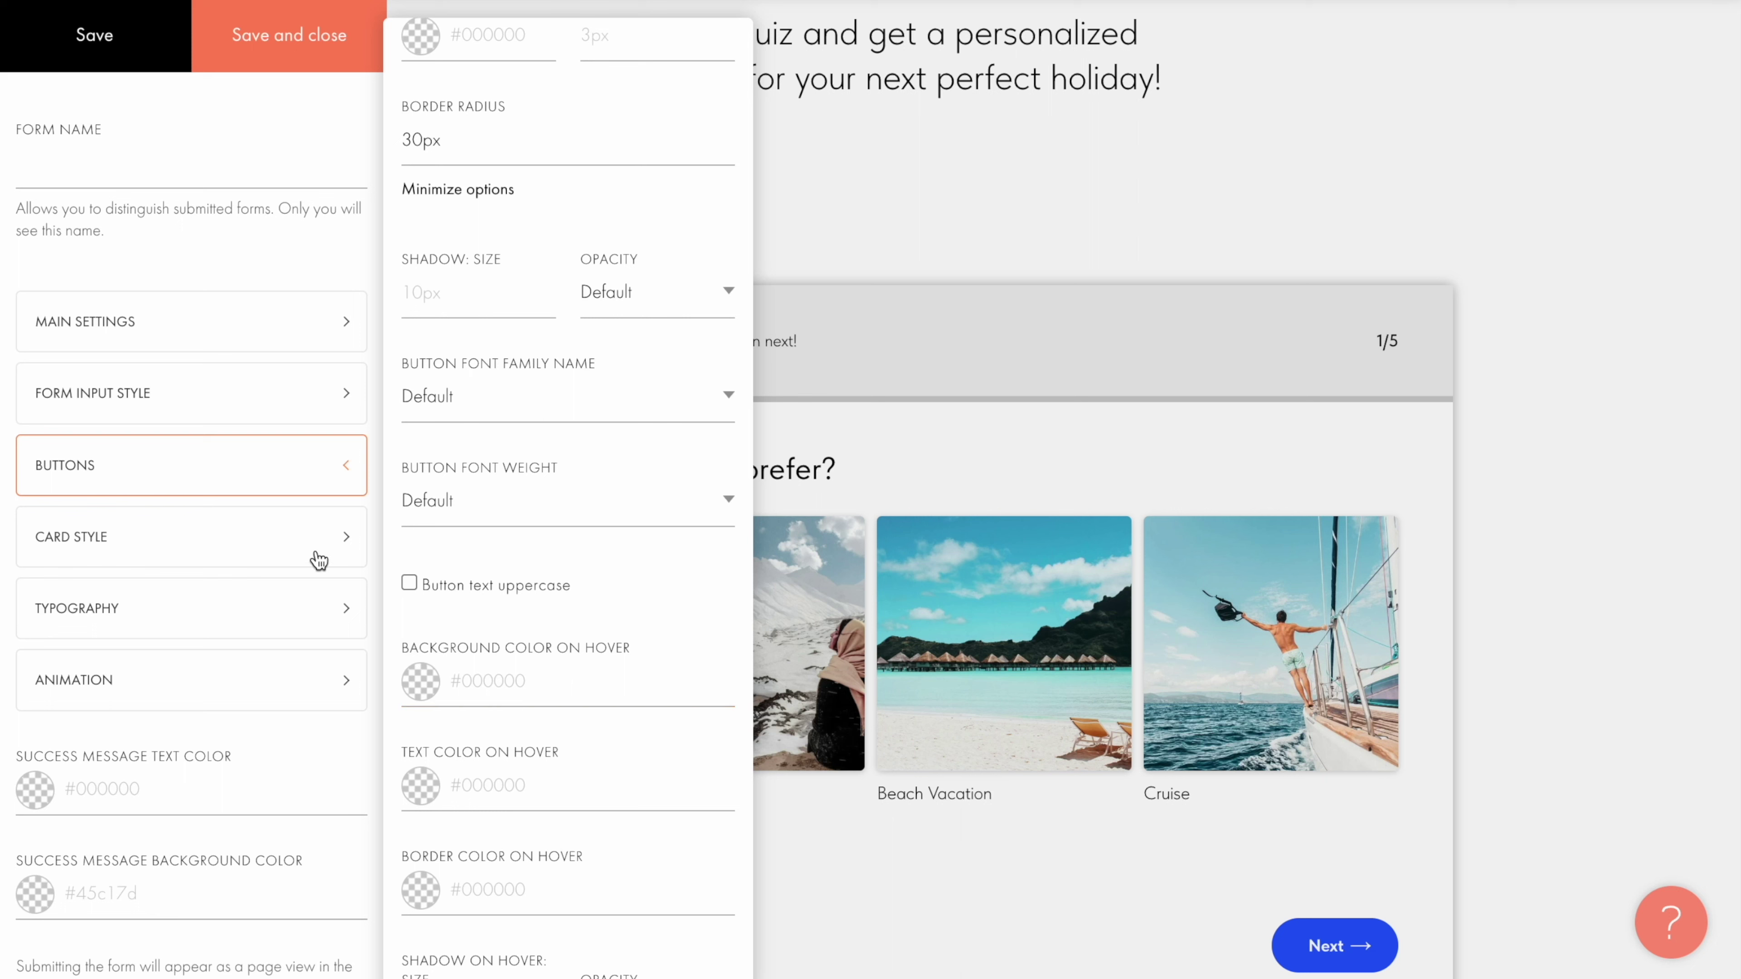
Step: Expand the card style and Typography sections and scroll through the Title and Description options
click(254, 538)
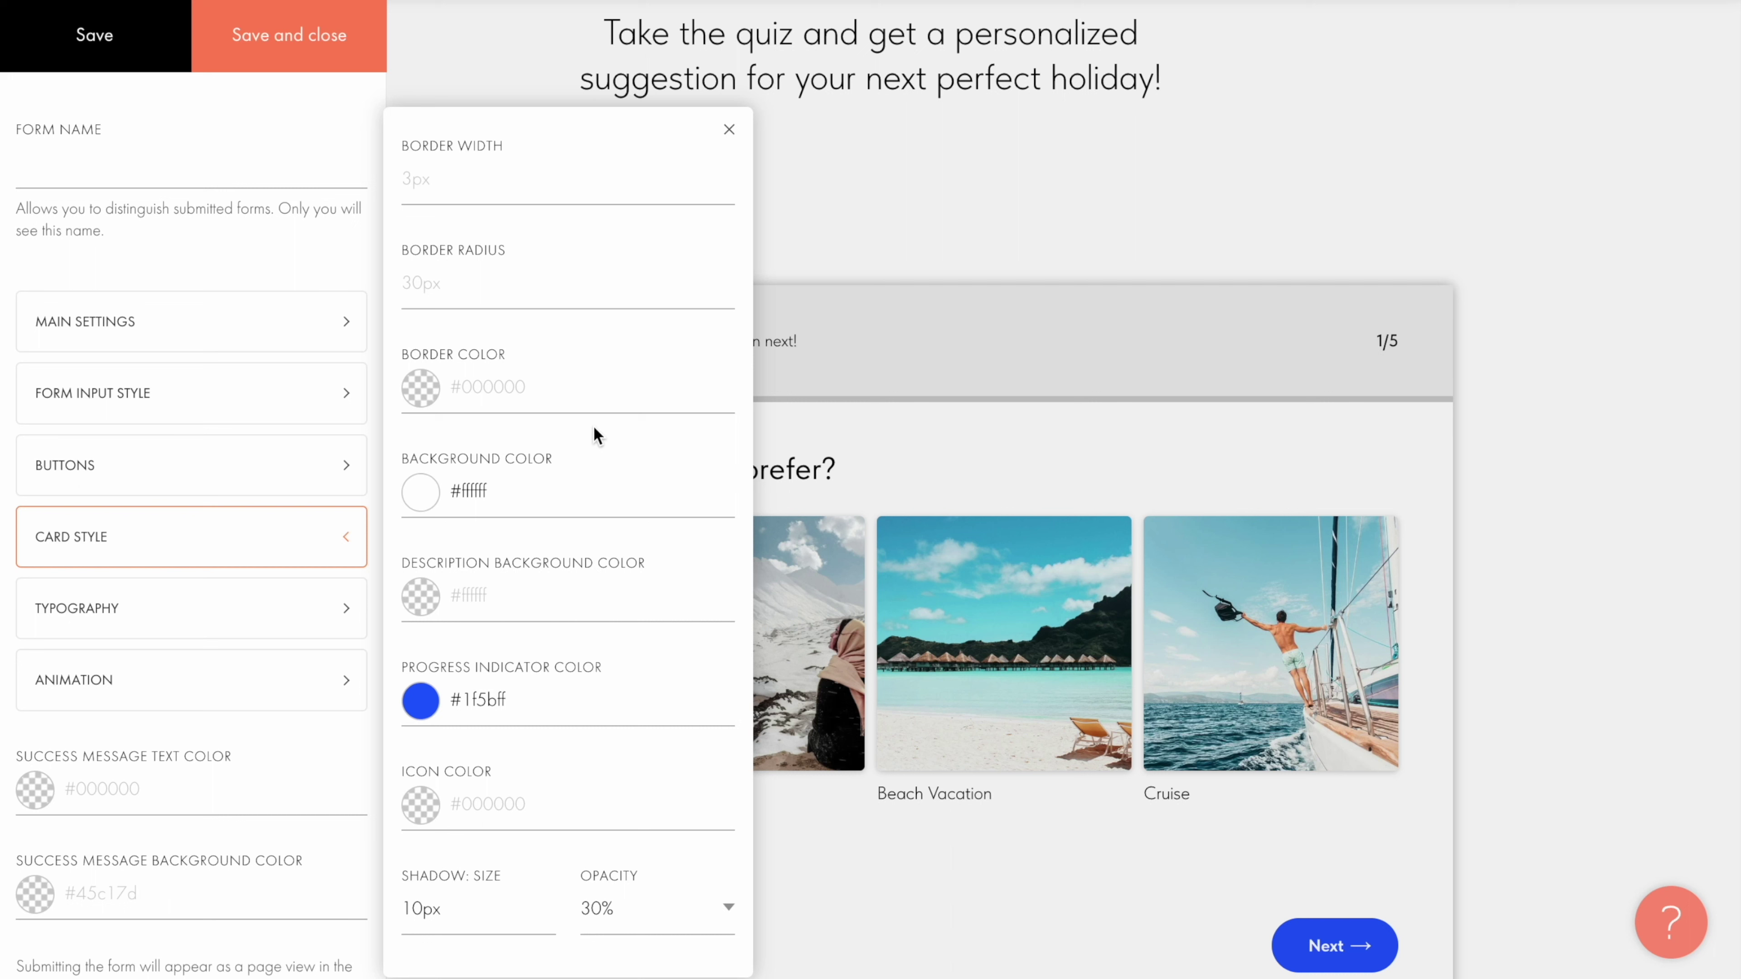
click(268, 616)
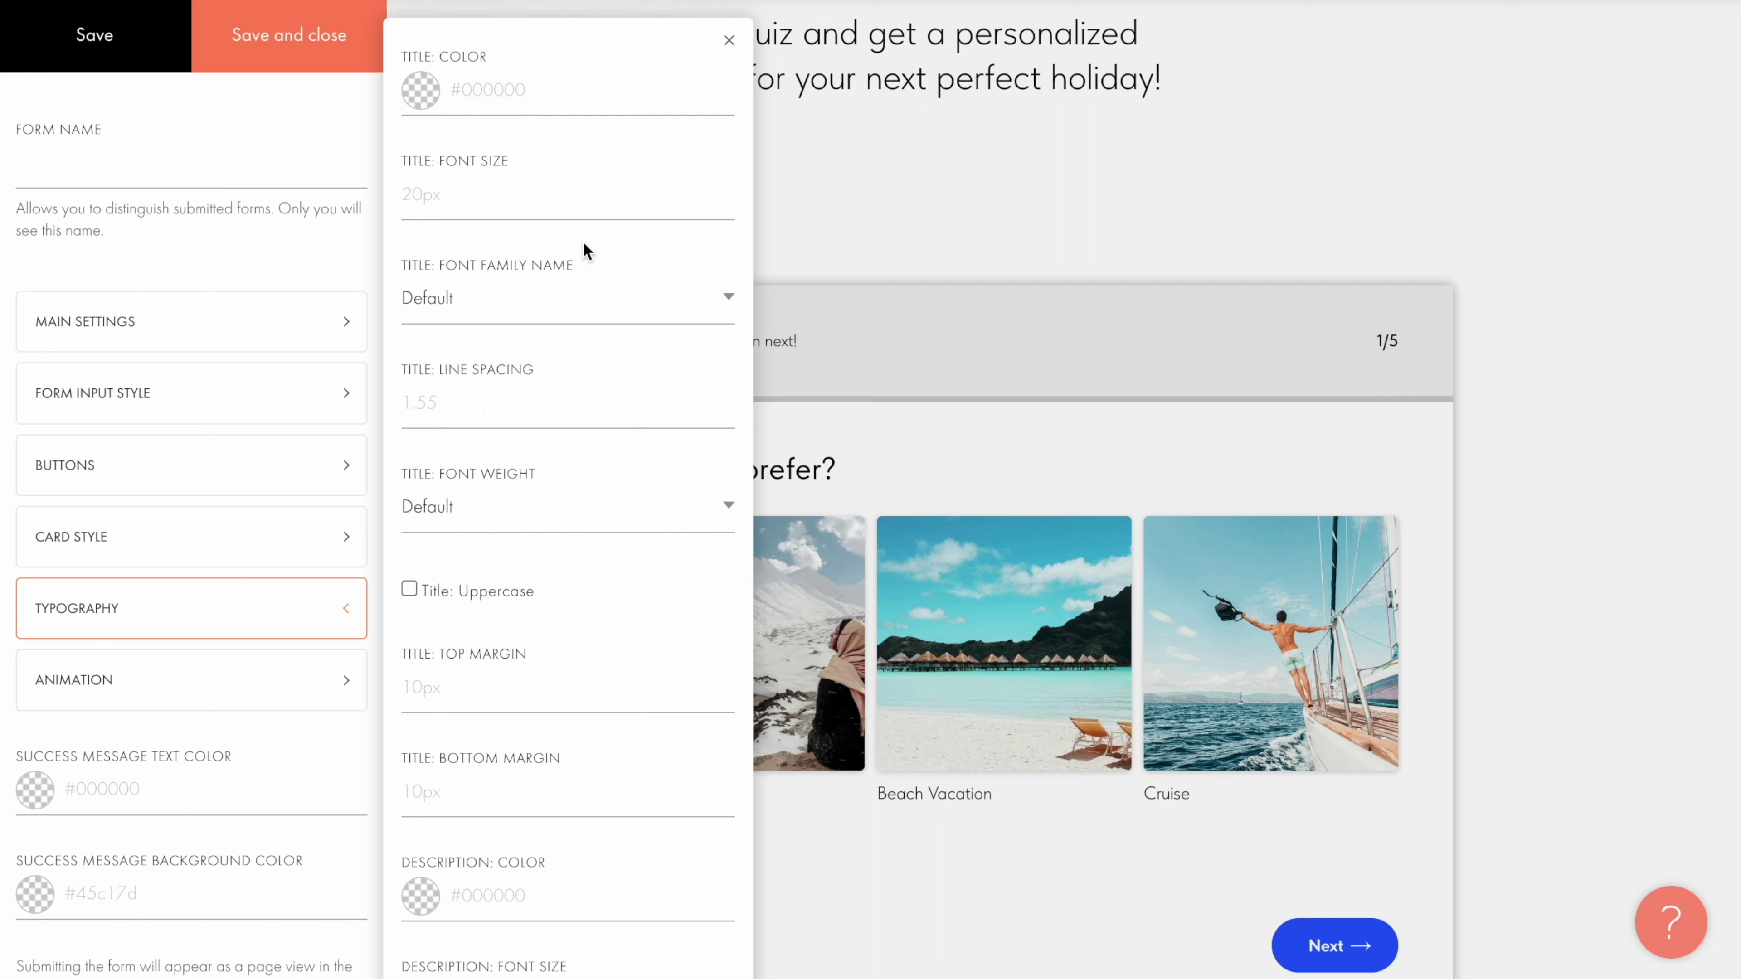
scroll(595, 514, down, 5)
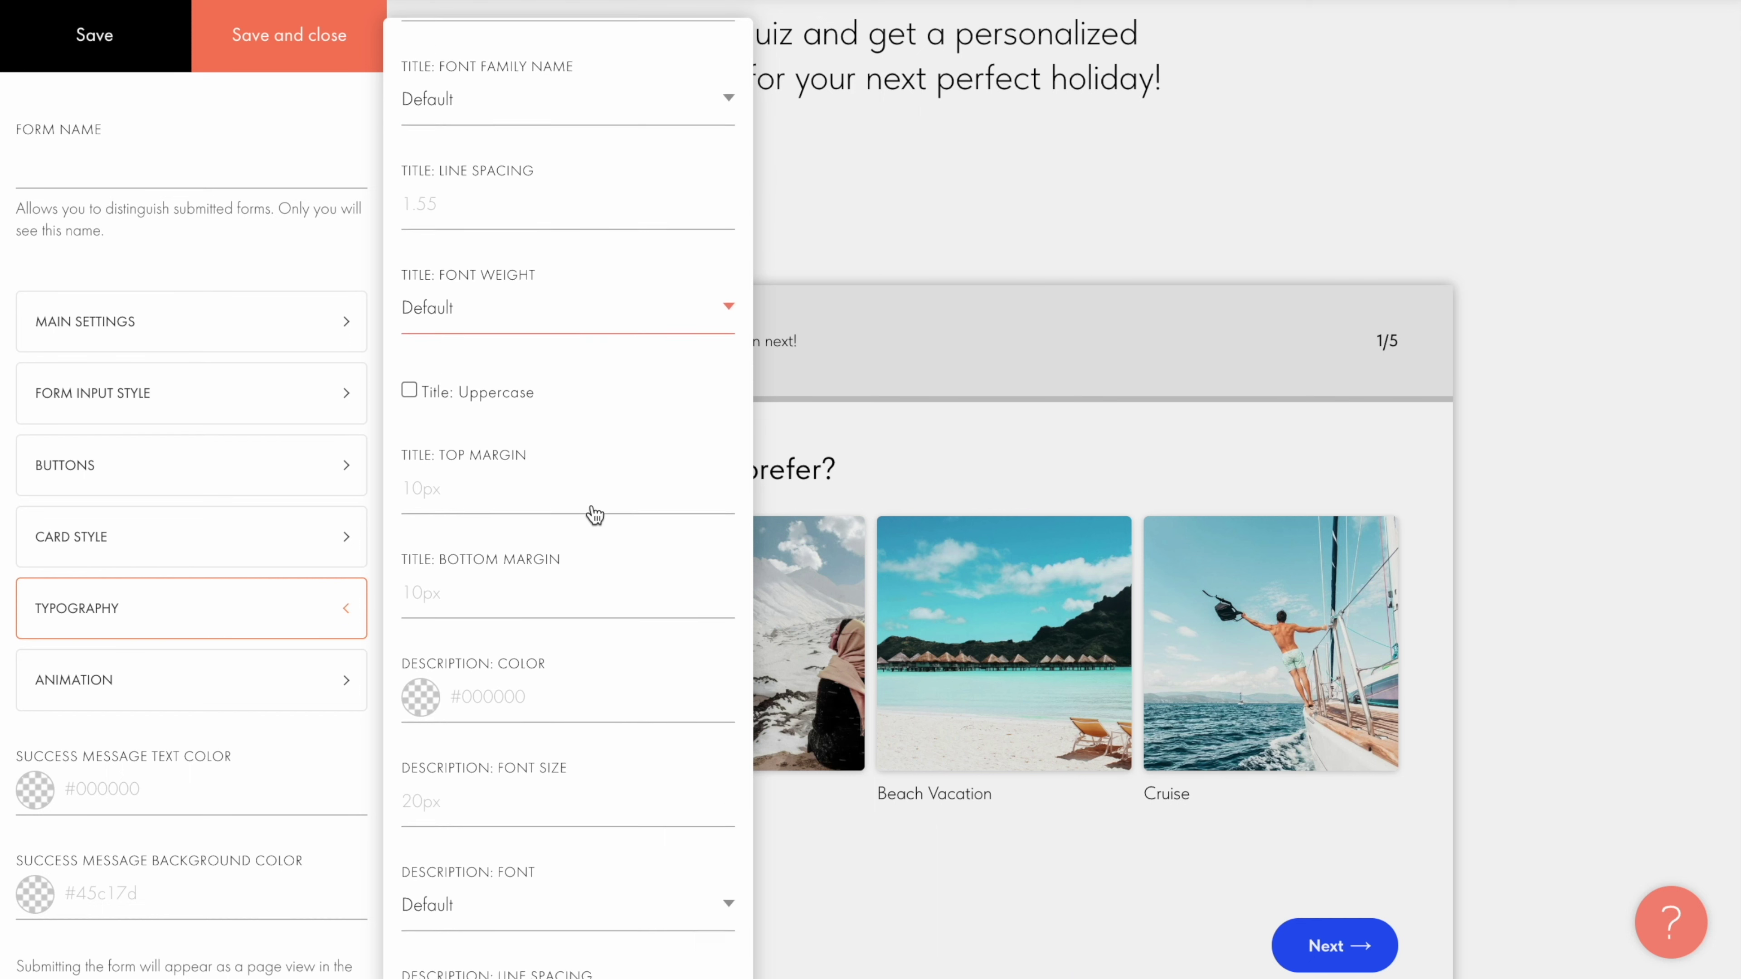
scroll(594, 514, up, 5)
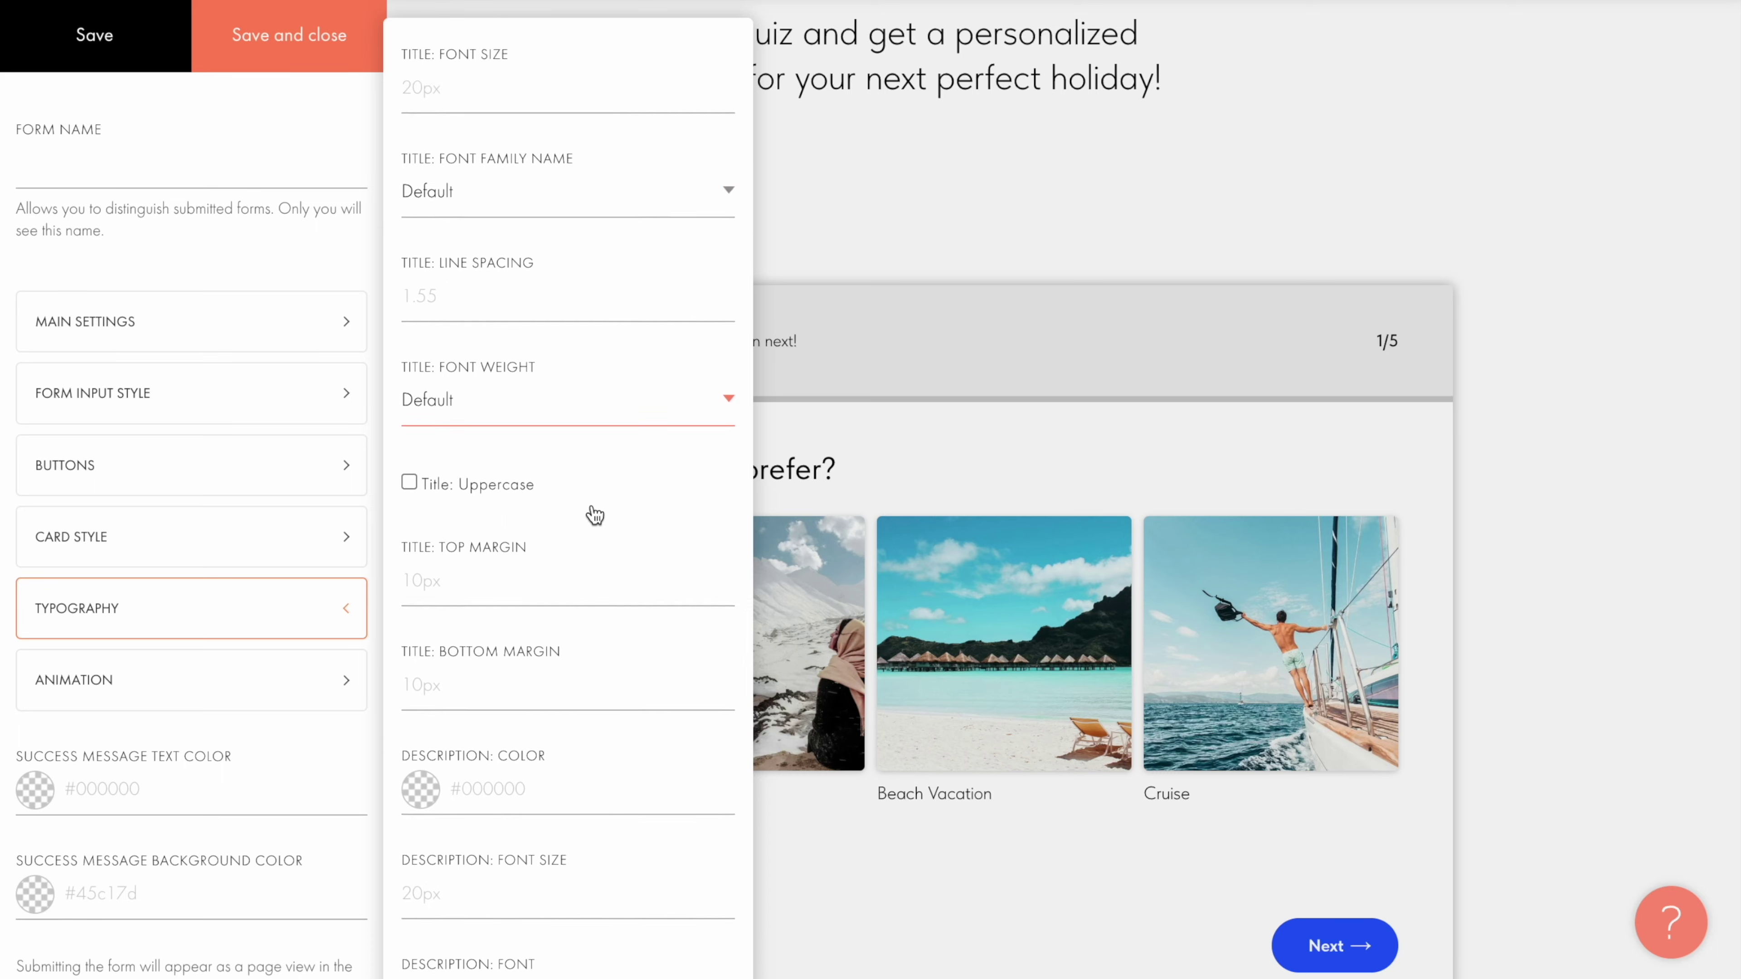
Step: Set the quiz form animation to Fade In Up and the button effect to Flash
click(303, 694)
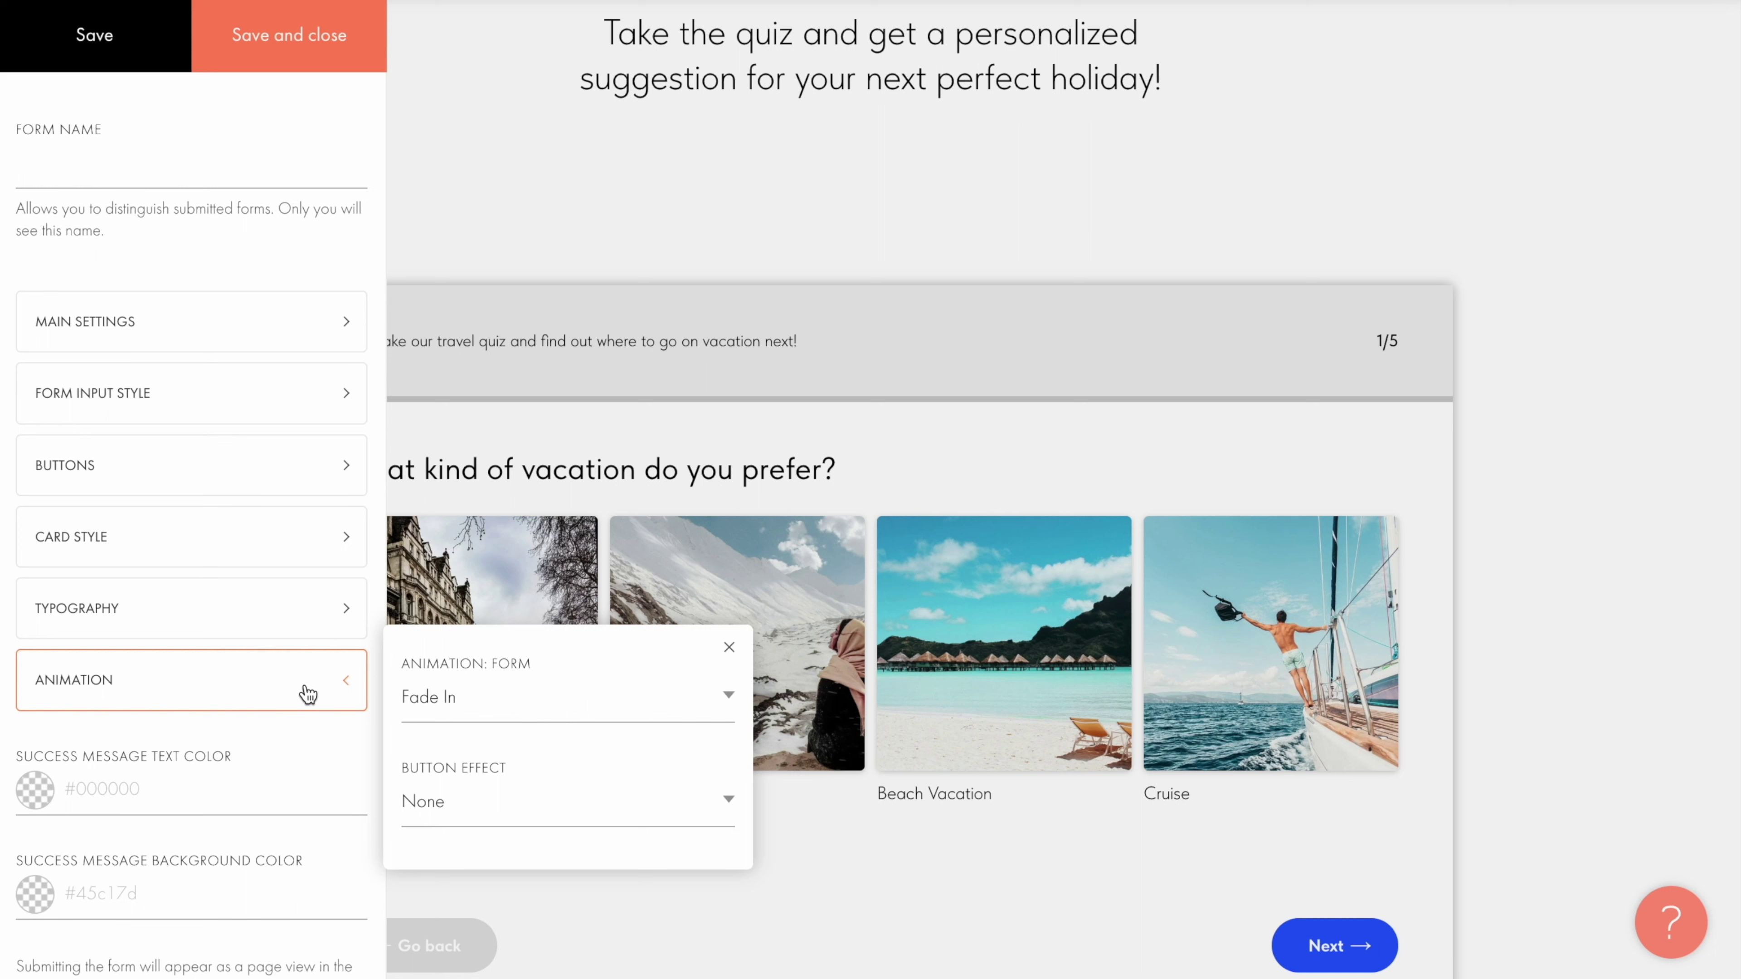
click(562, 706)
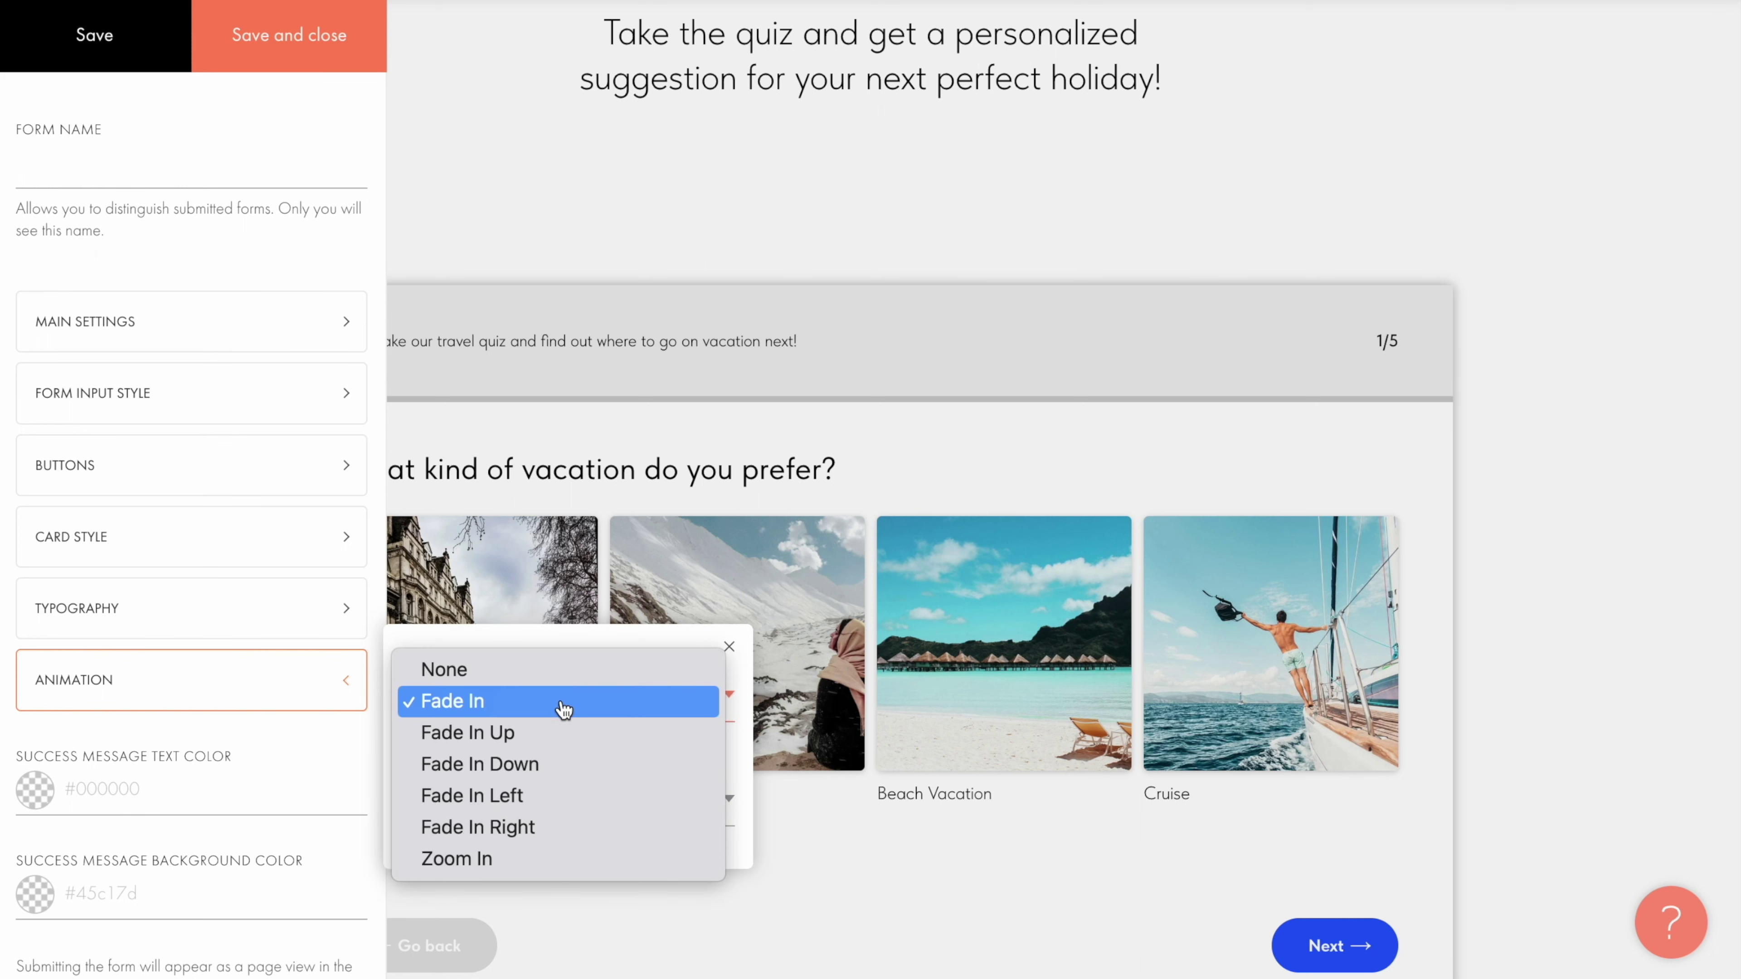
click(556, 737)
click(579, 799)
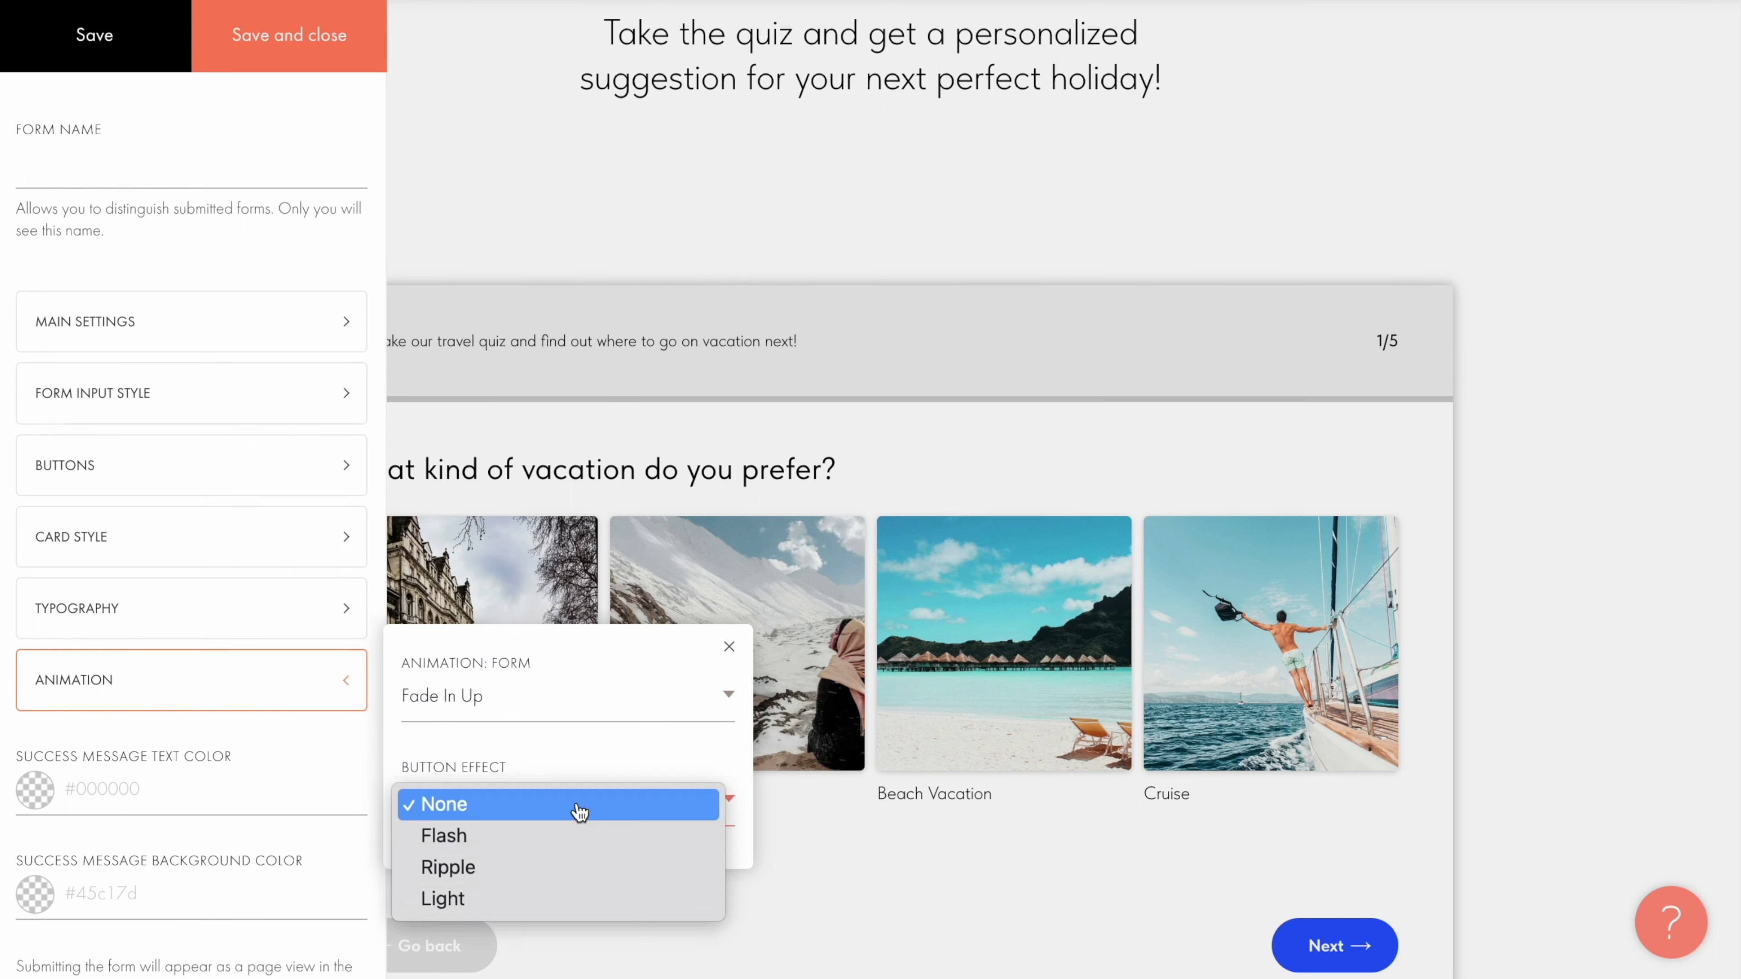
click(570, 837)
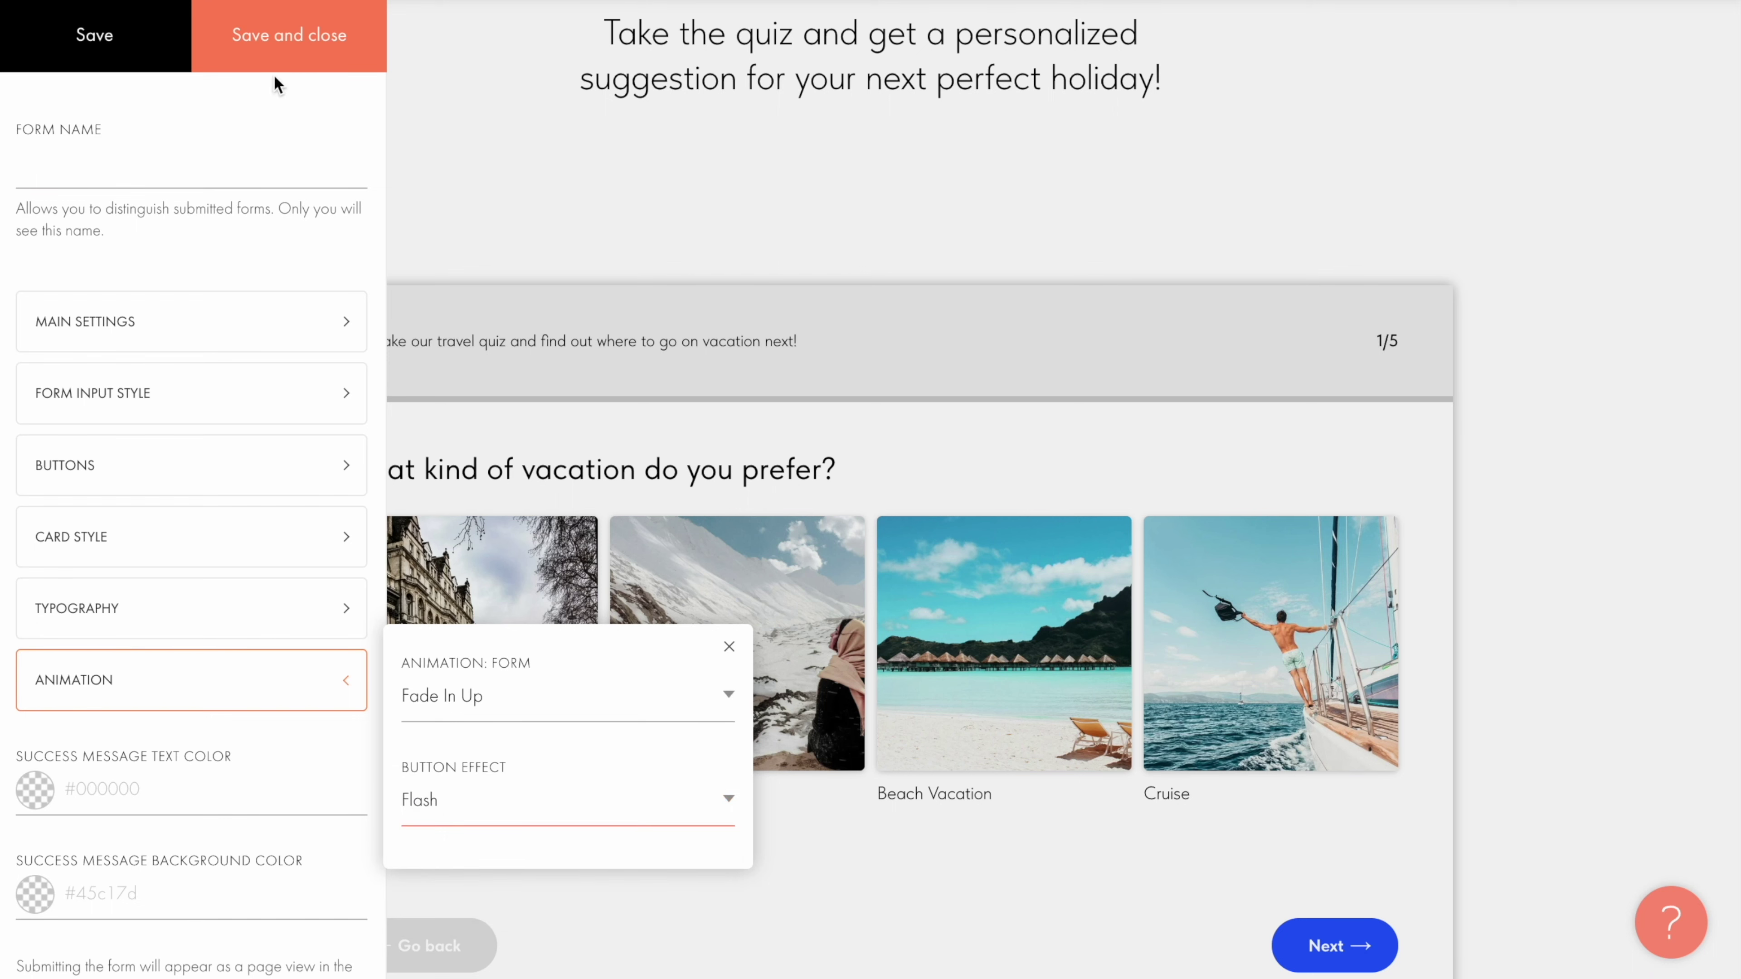
Step: Save the form settings and publish the Adventure Travel page
click(283, 47)
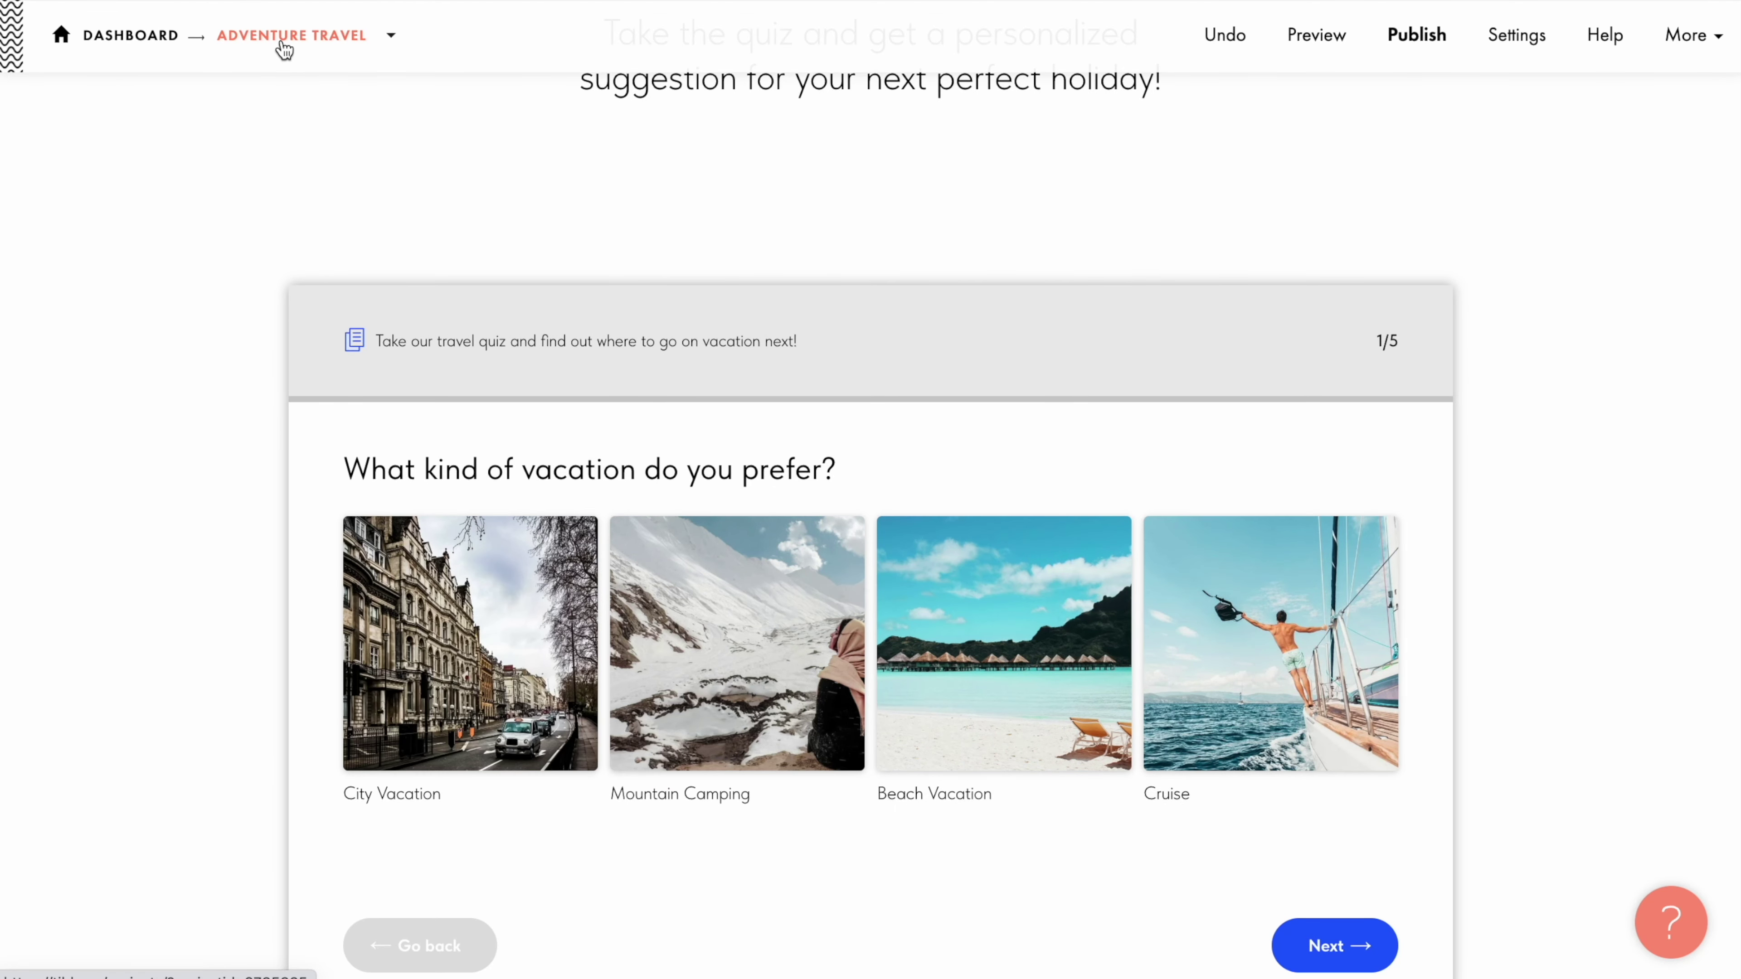
click(1416, 37)
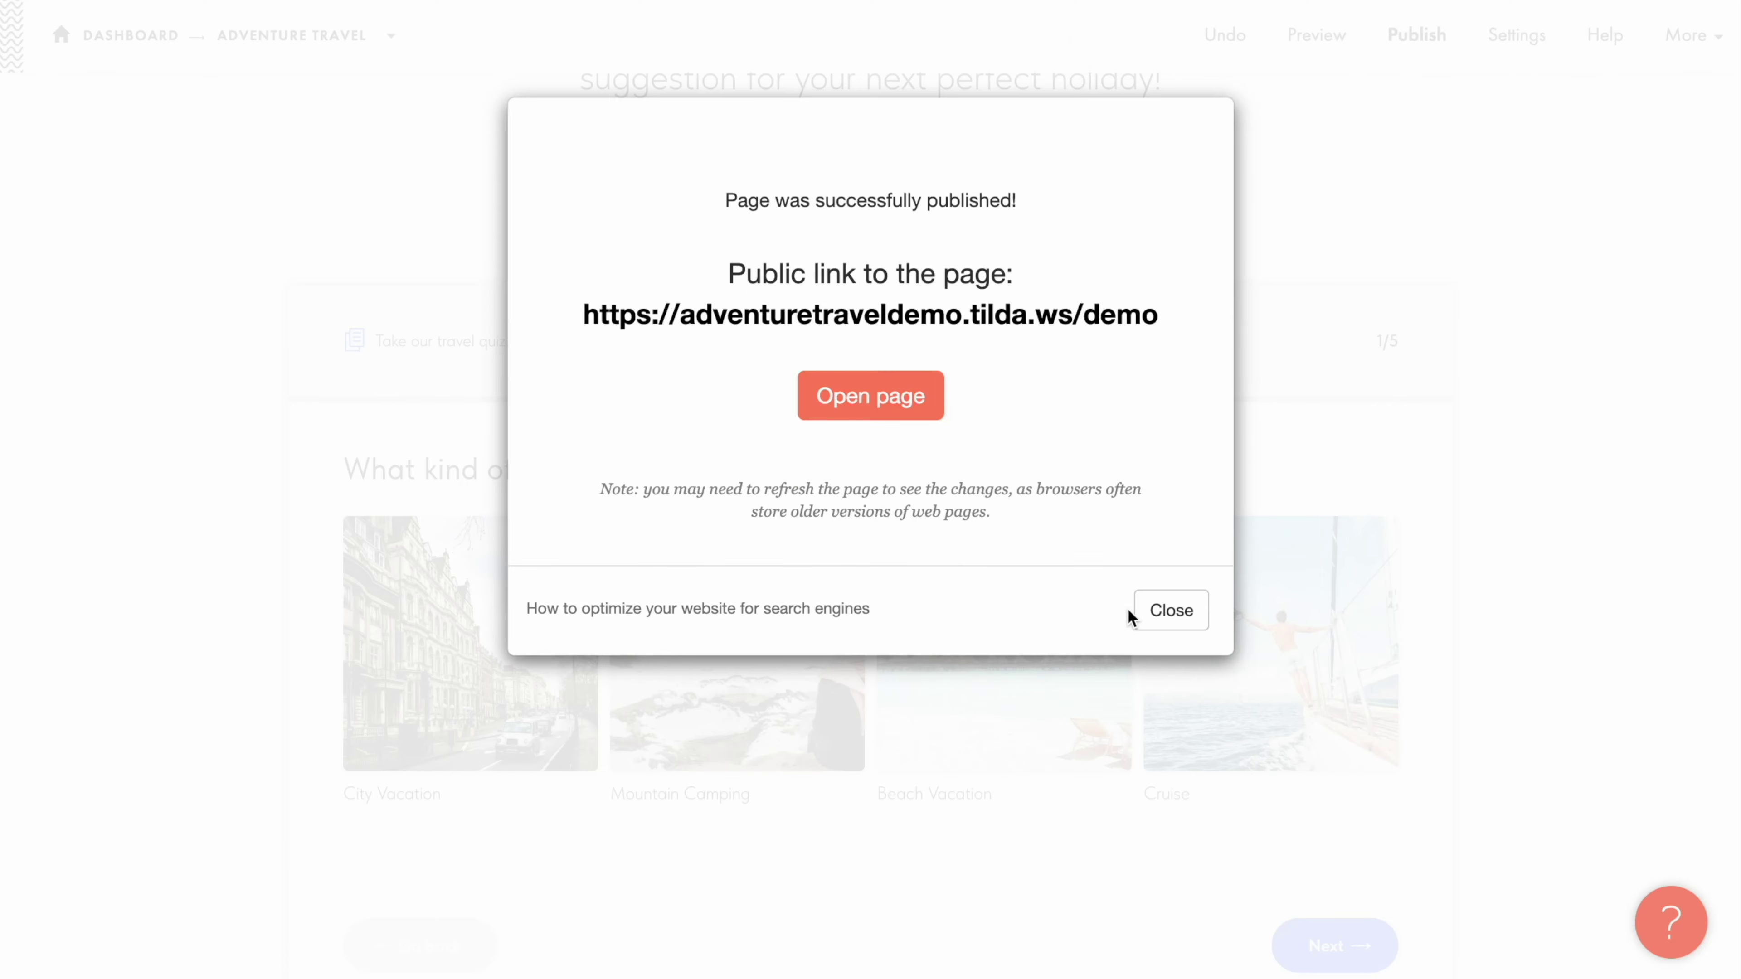
click(1155, 612)
Step: Change the quiz block's background colour to light grey #dedede and save the block settings
click(171, 162)
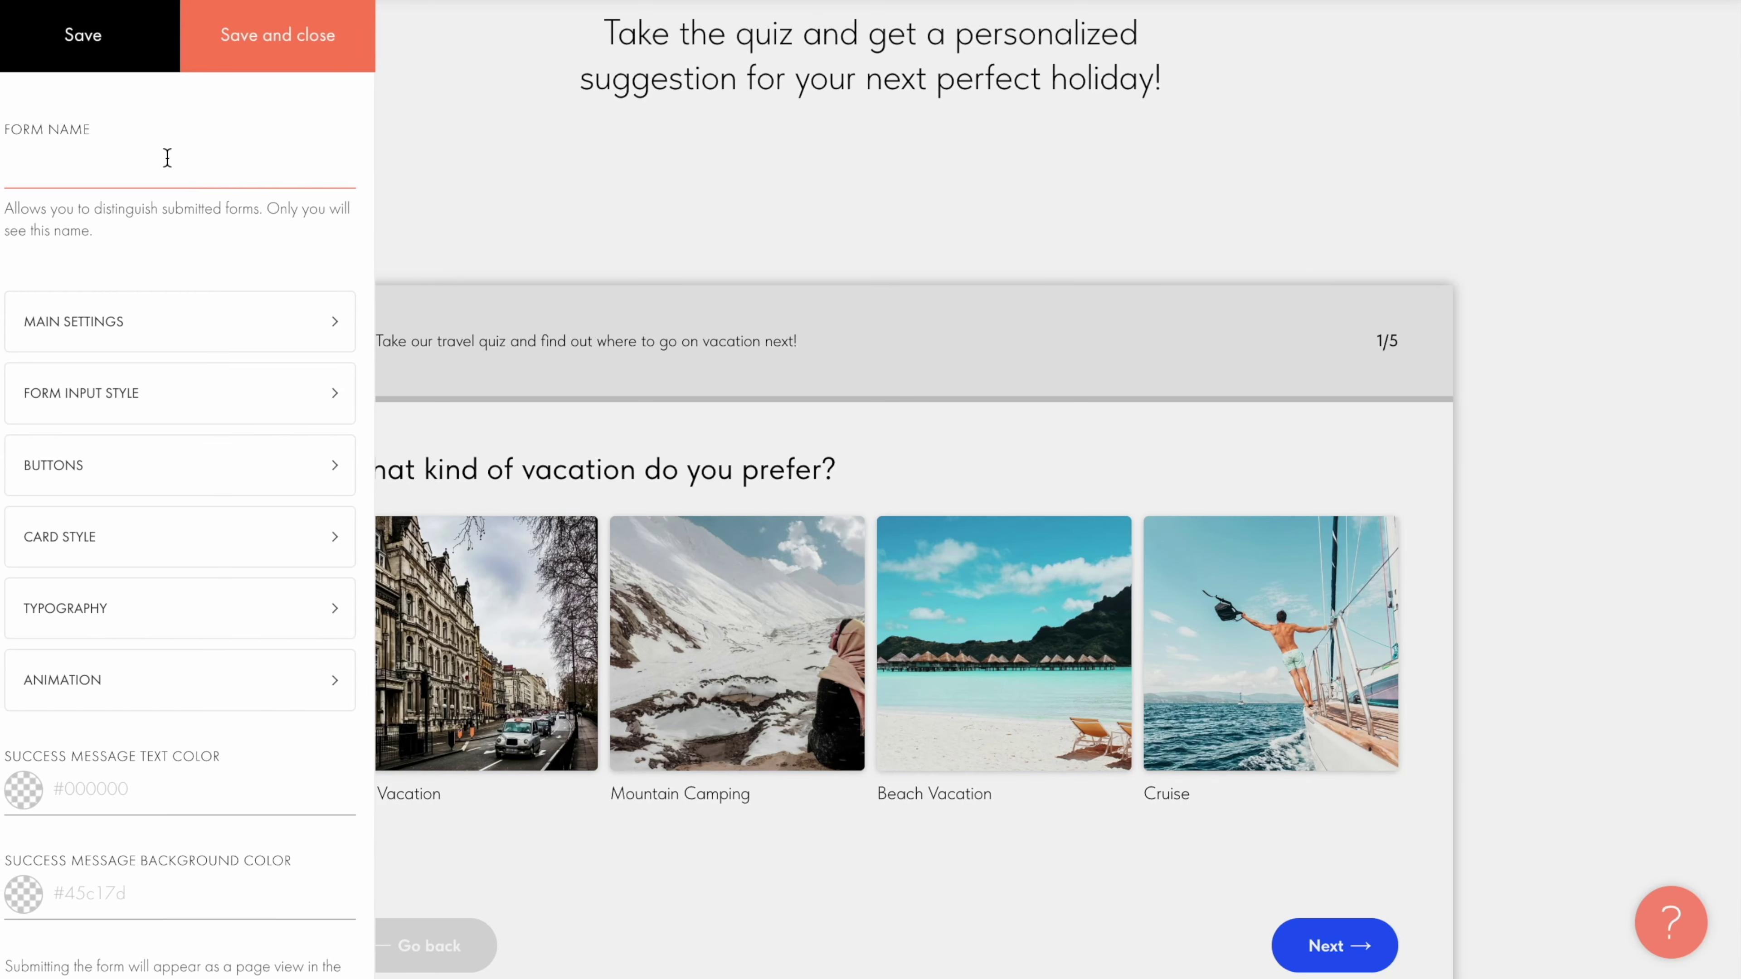
scroll(167, 157, down, 8)
scroll(167, 157, down, 1)
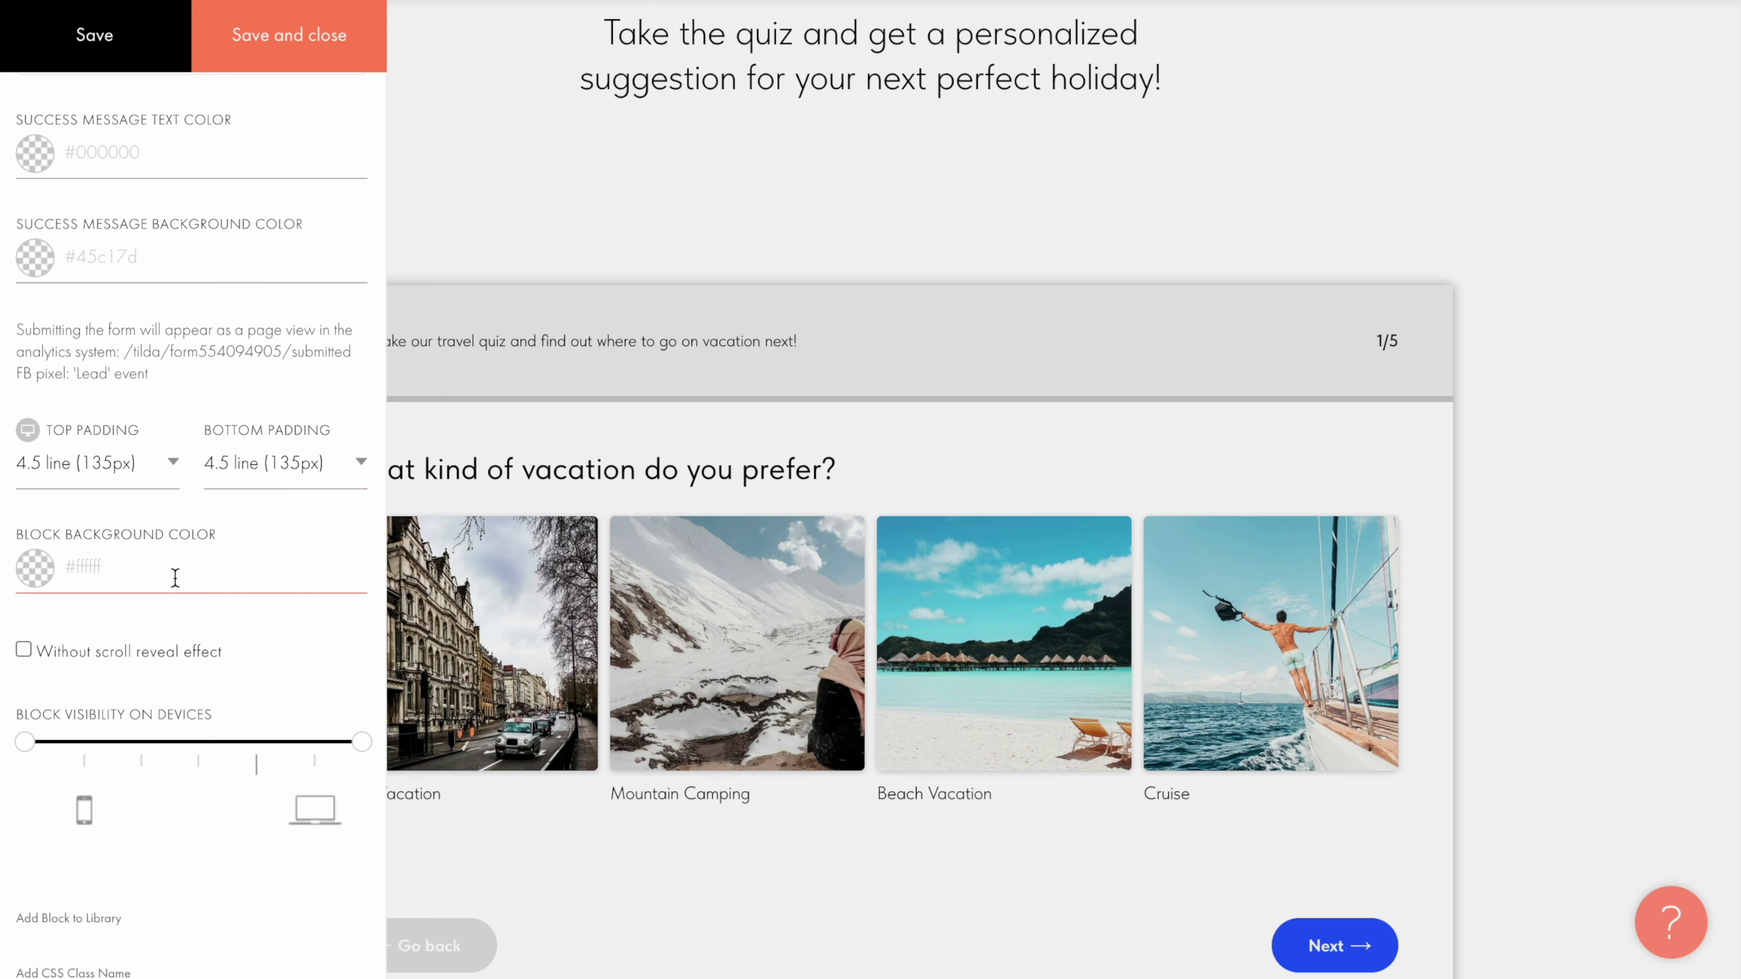
click(175, 578)
text(#dedede)
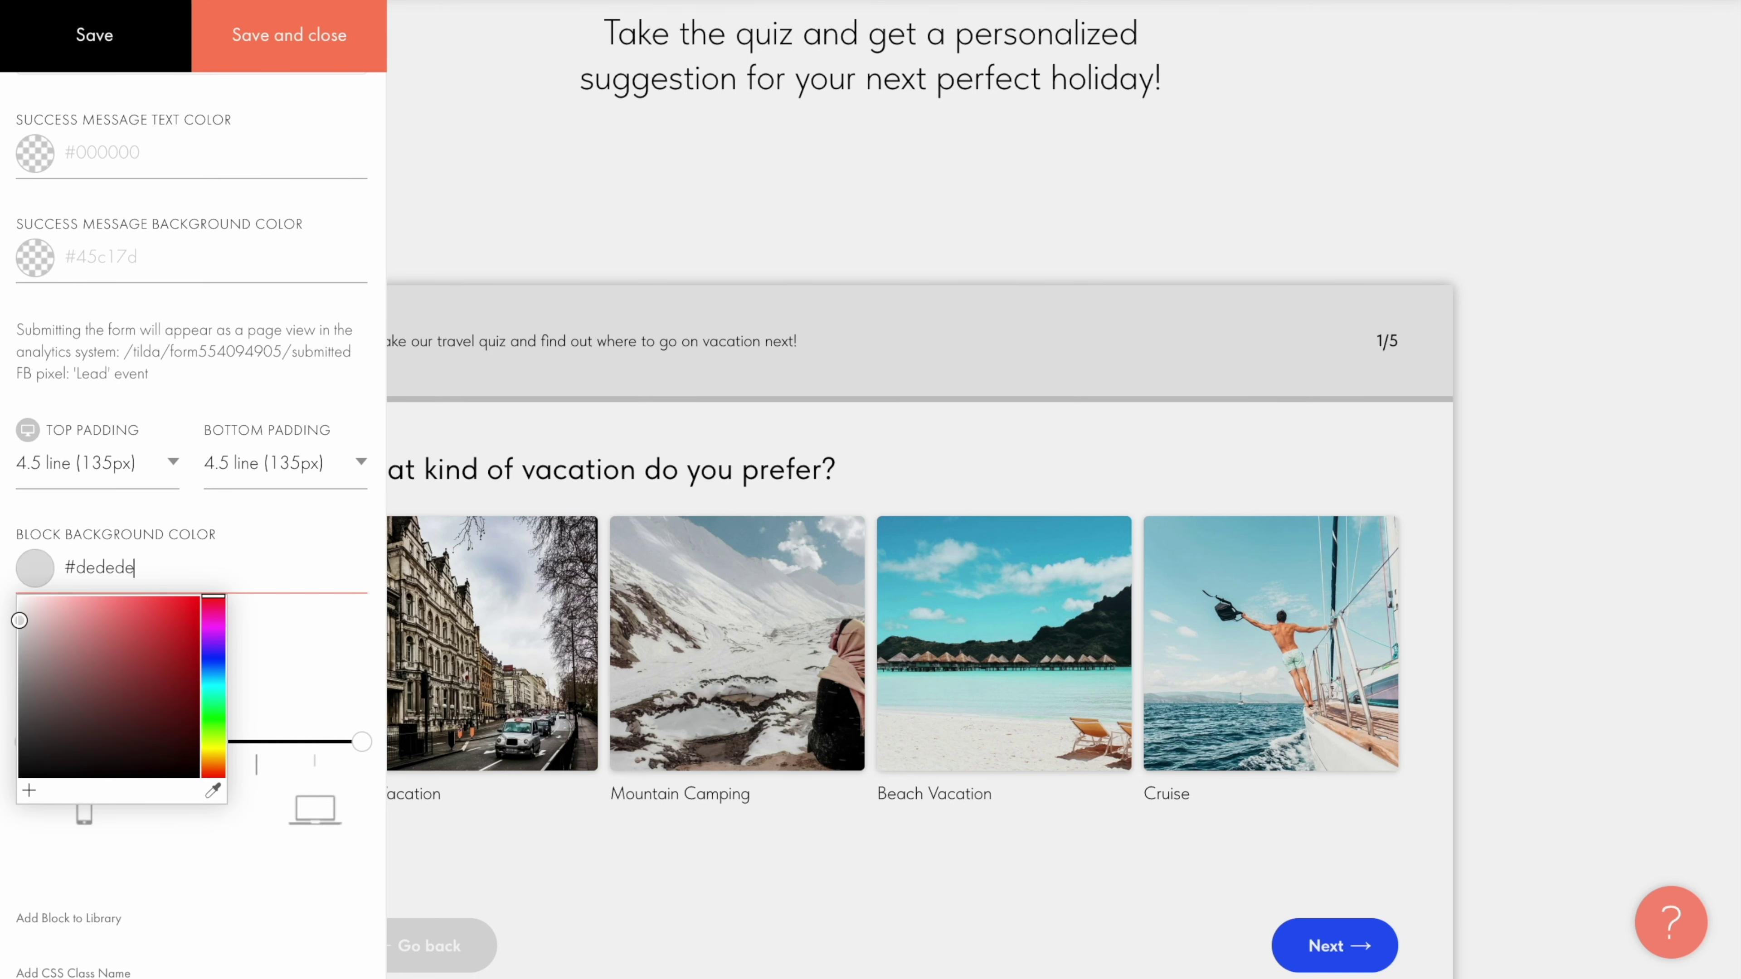
click(250, 521)
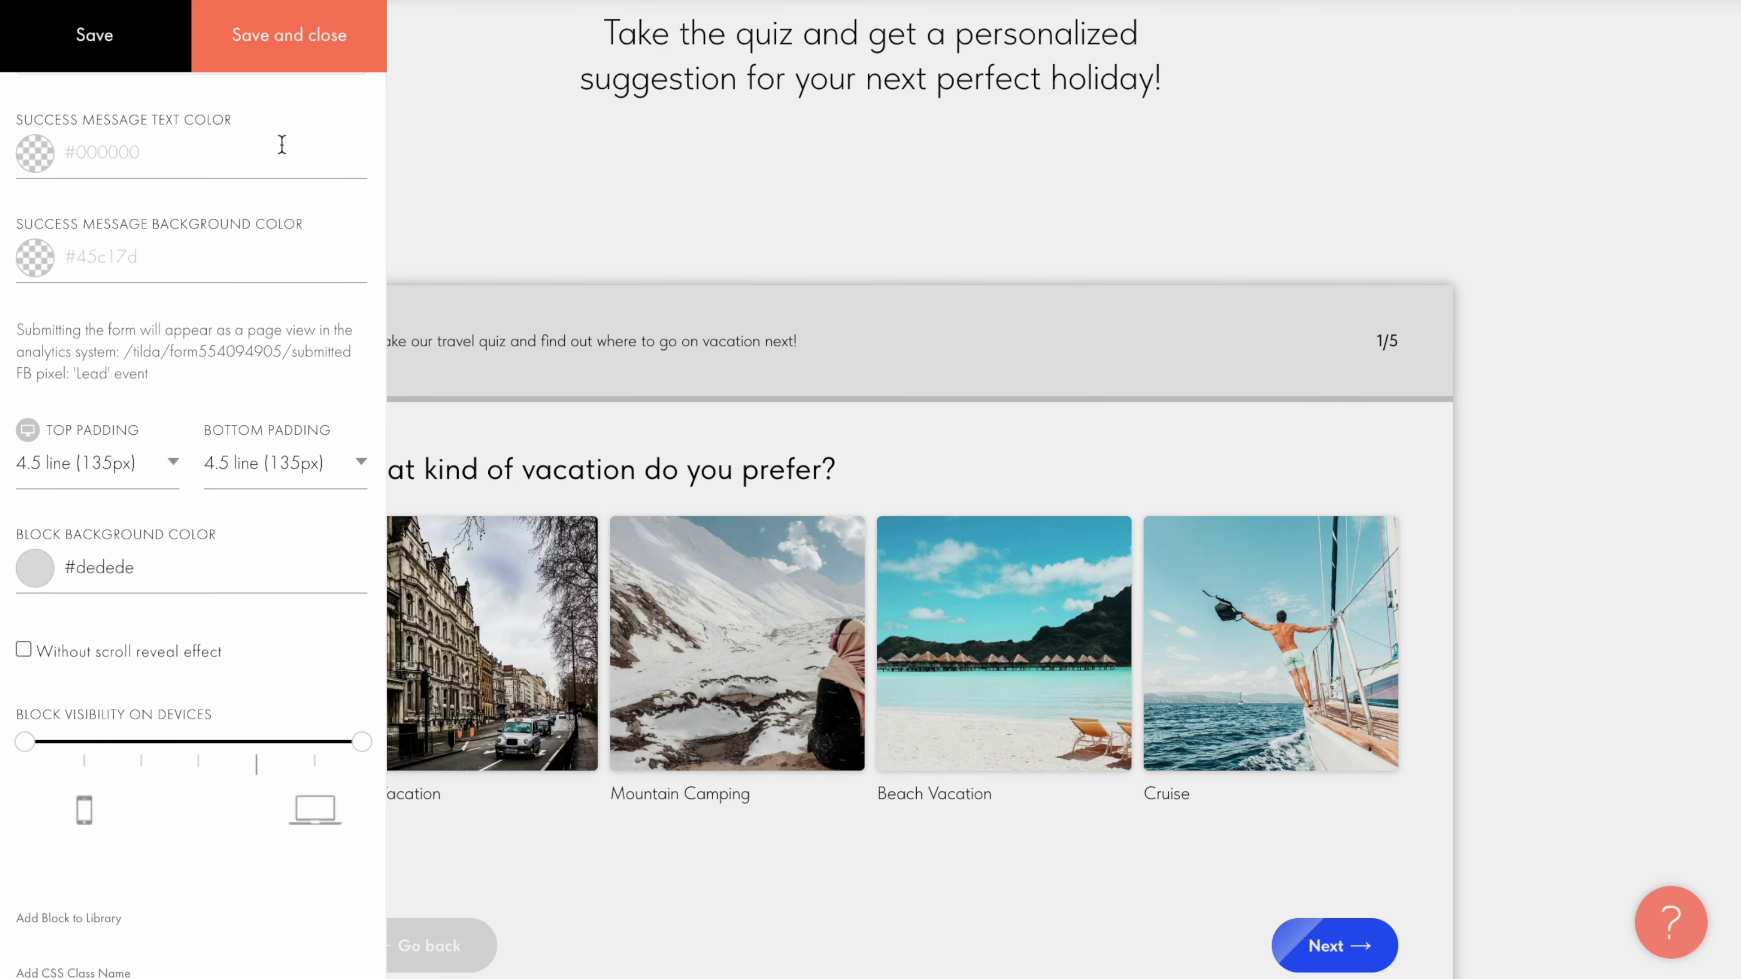
click(288, 38)
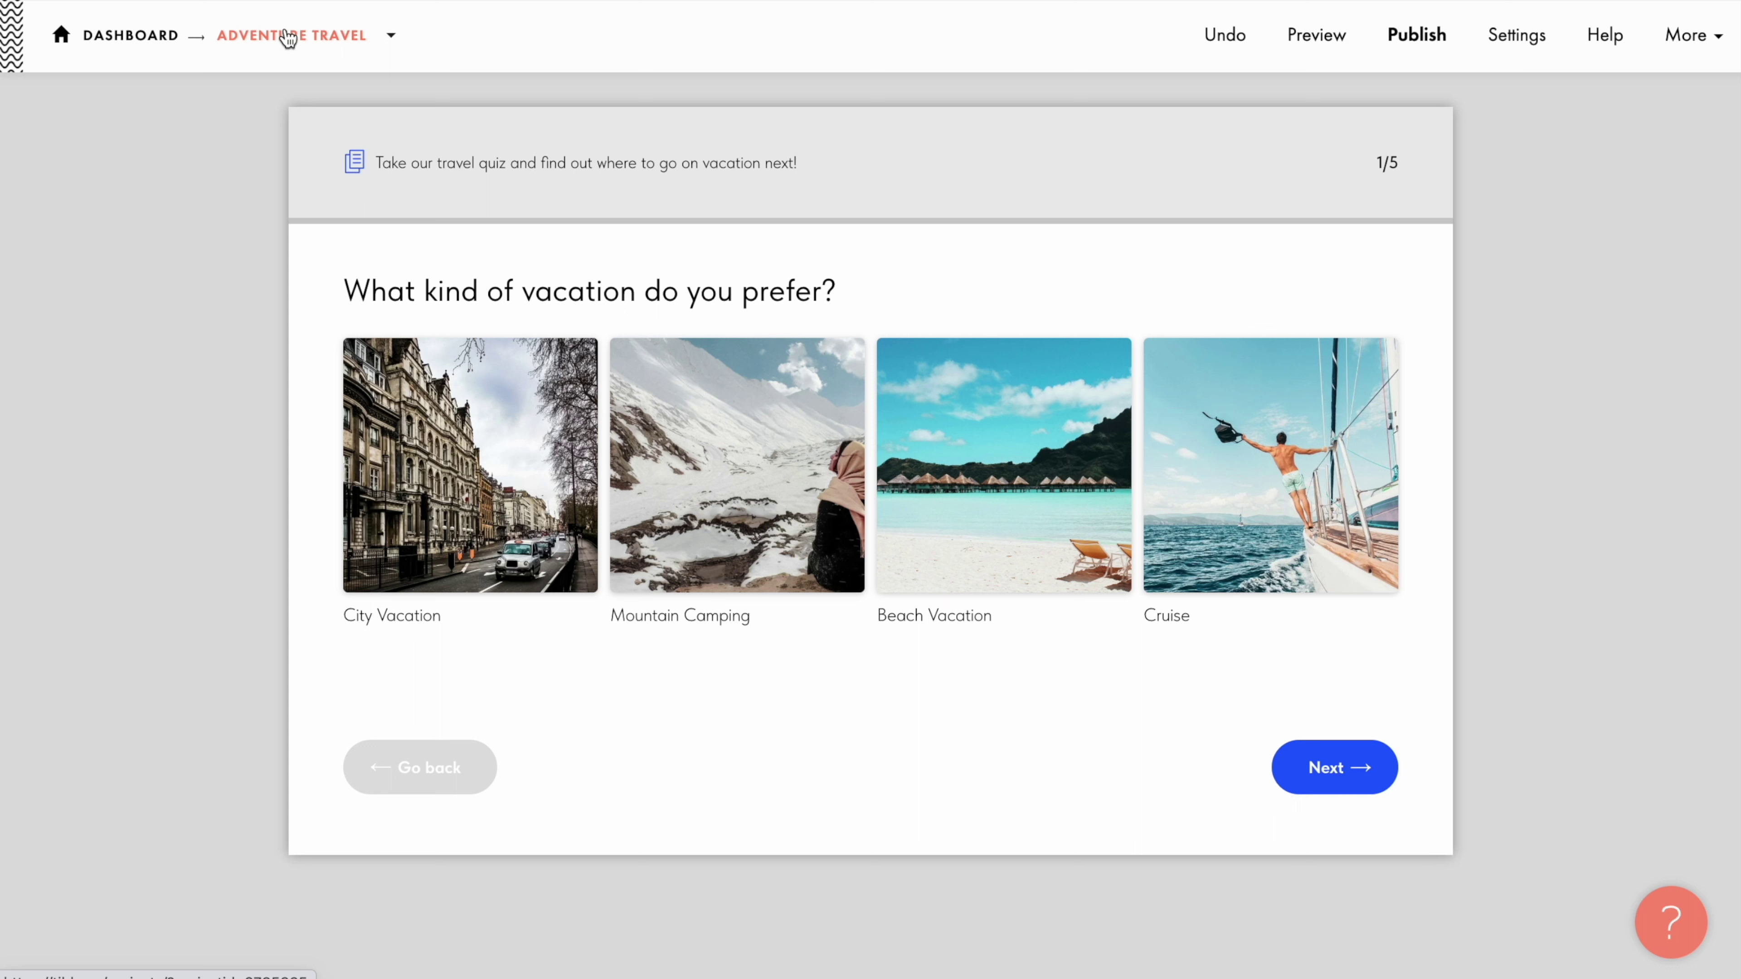
Step: Add the BF204N vertical form with multiple inputs from the block library's Form category
scroll(848, 240, down, 2)
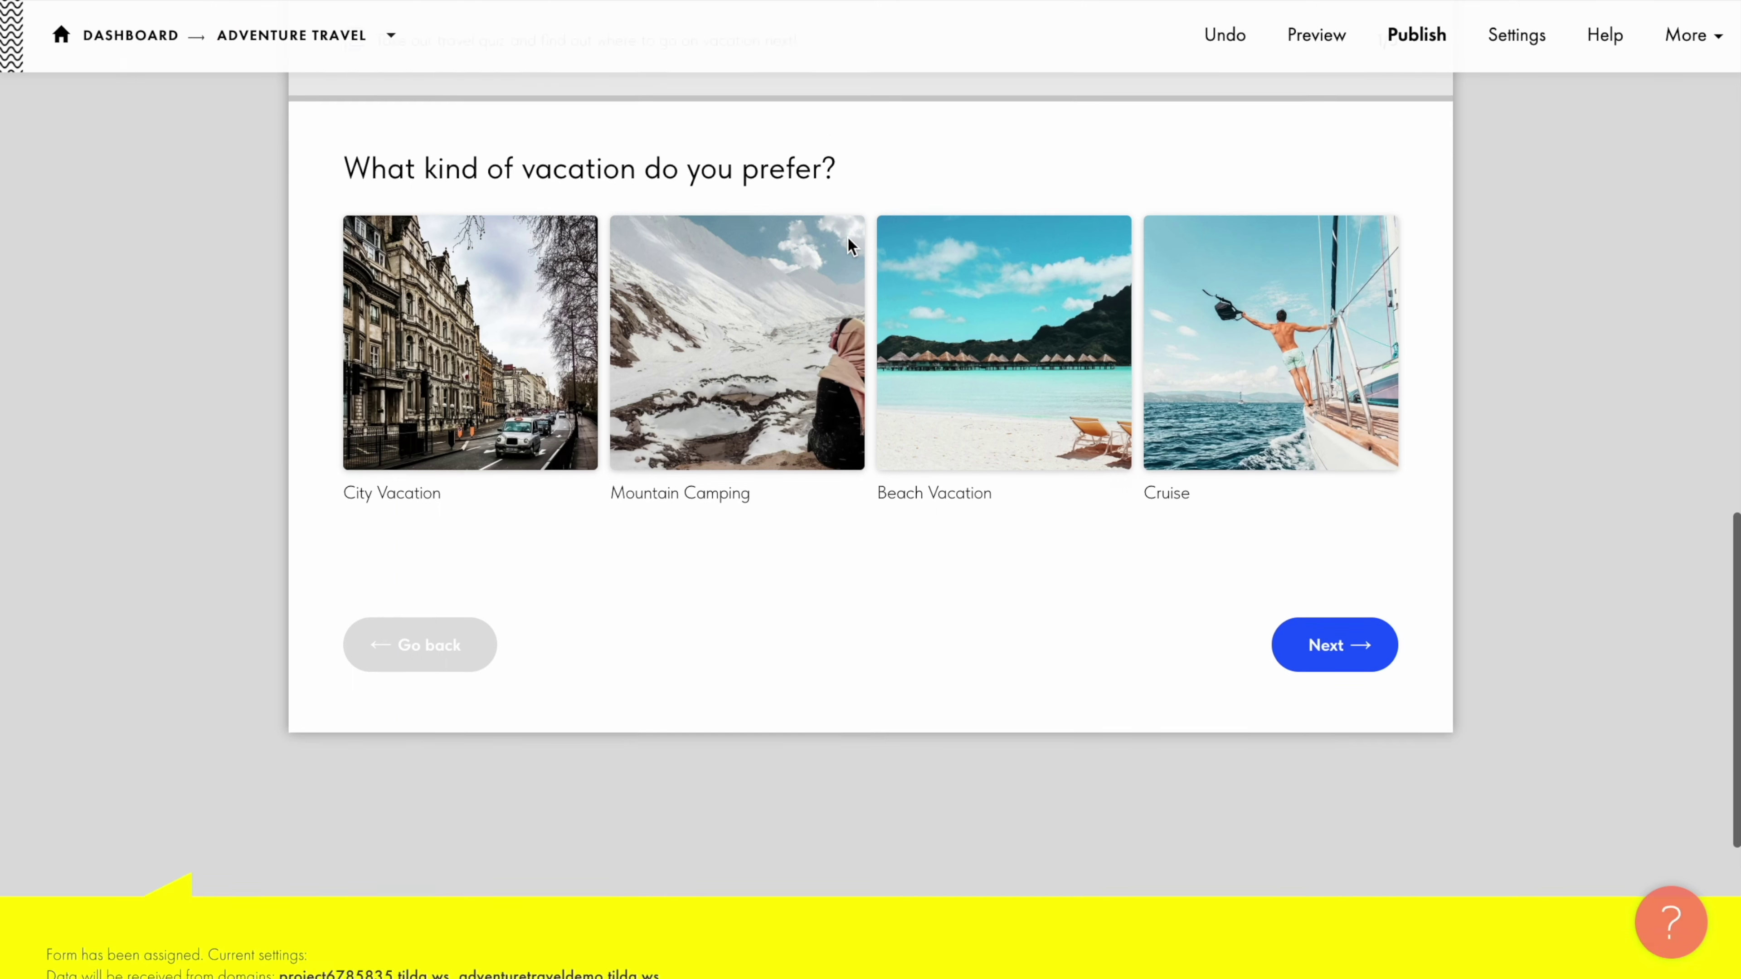
scroll(848, 238, down, 6)
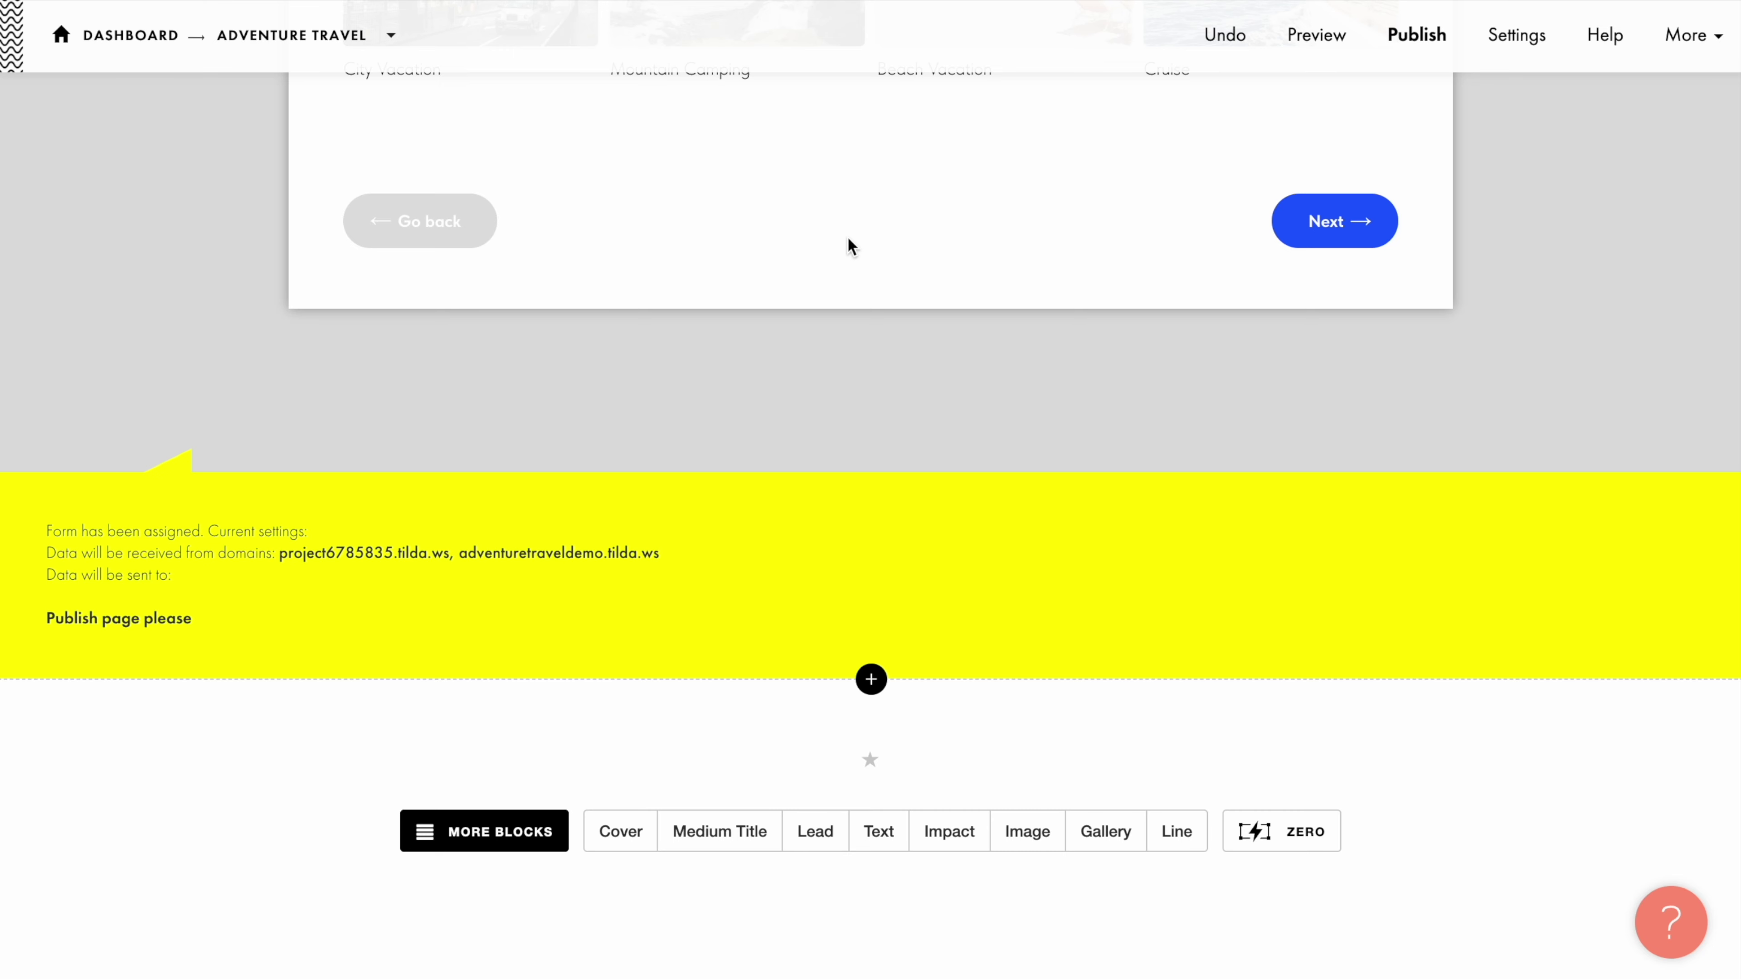
click(872, 680)
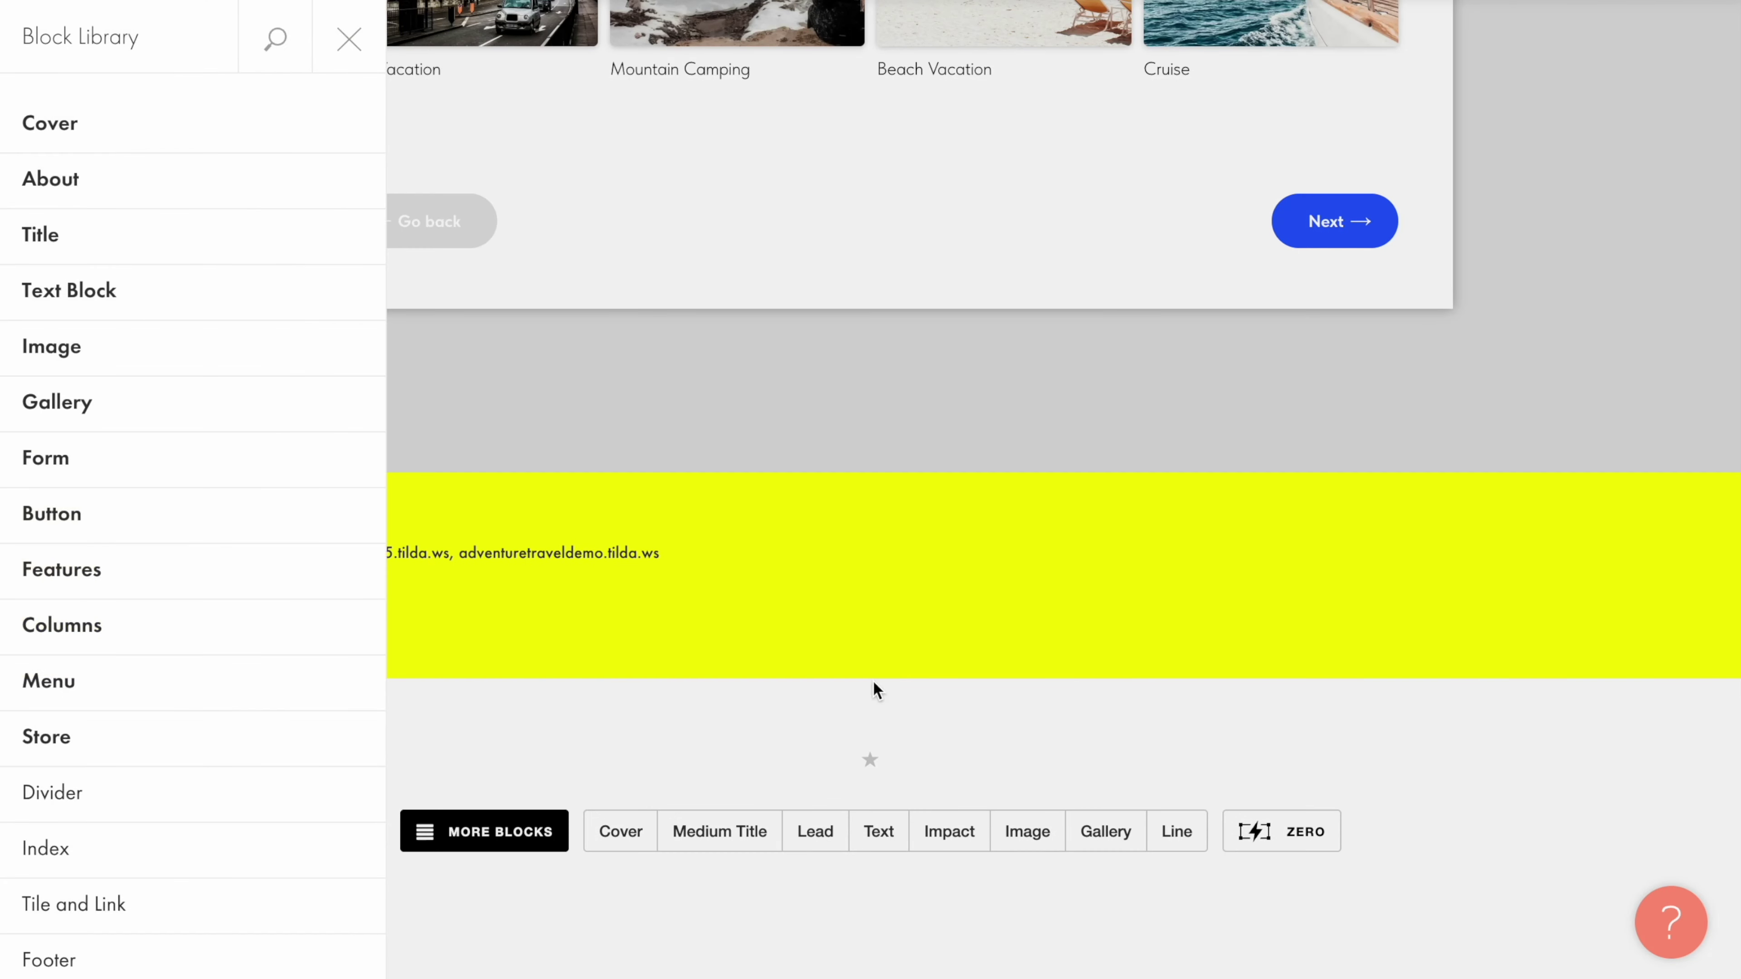
click(338, 469)
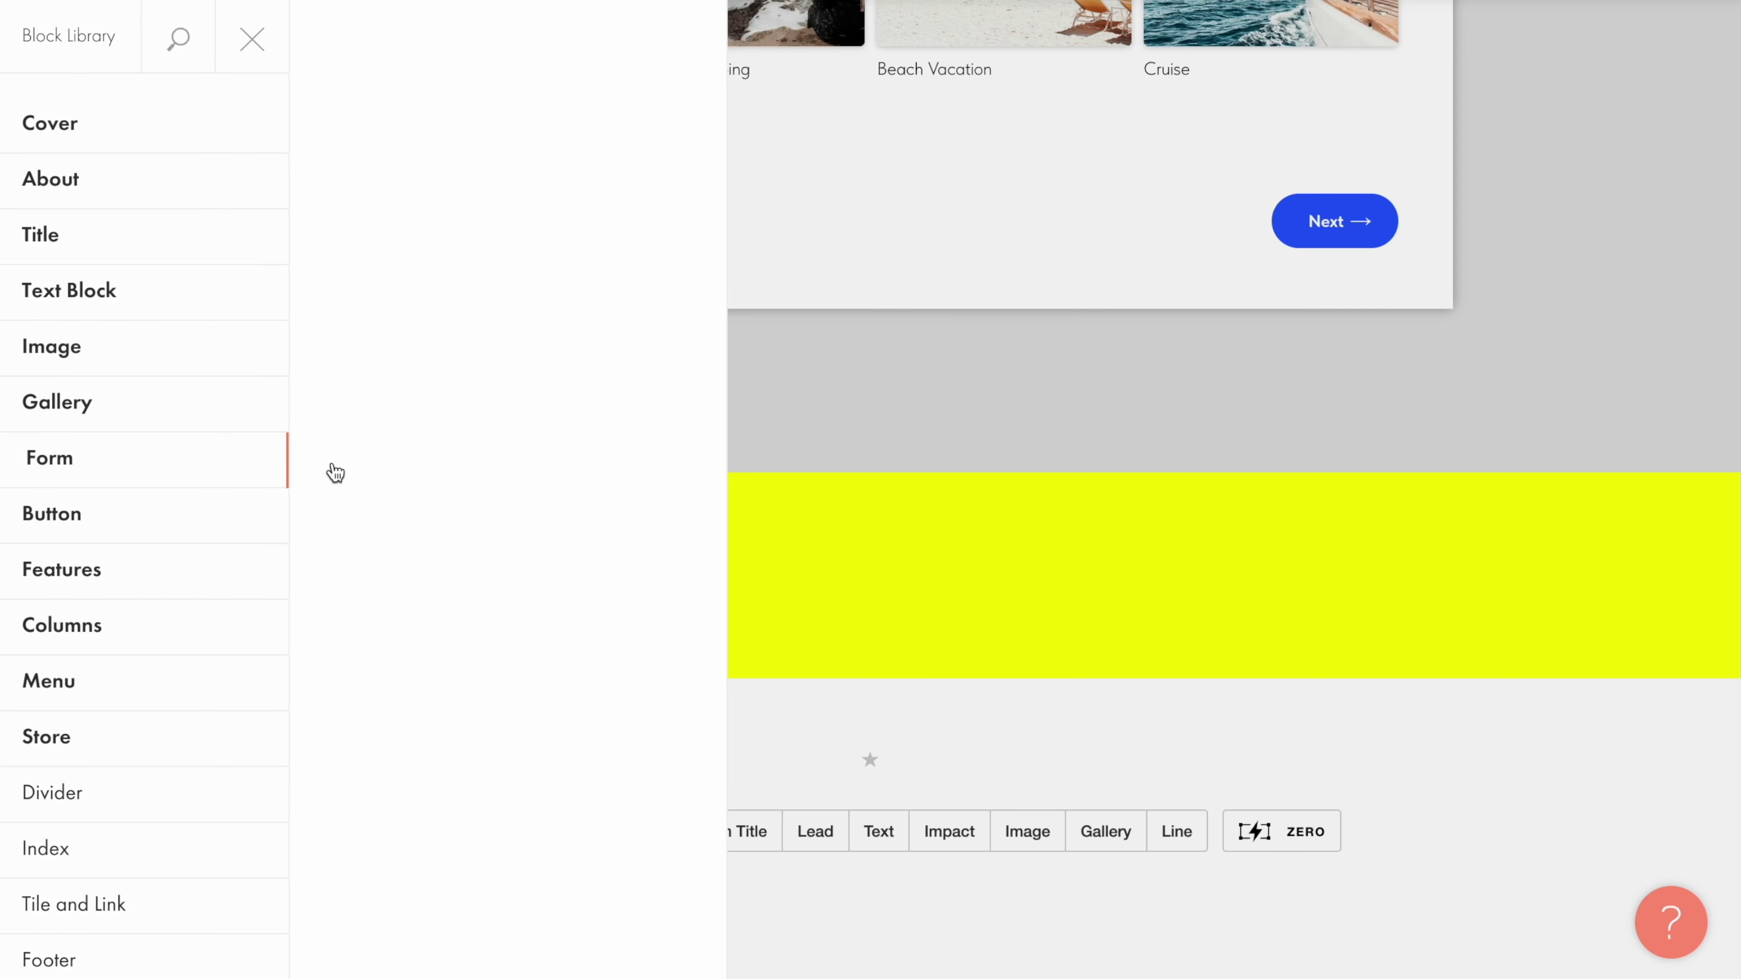
scroll(338, 473, down, 4)
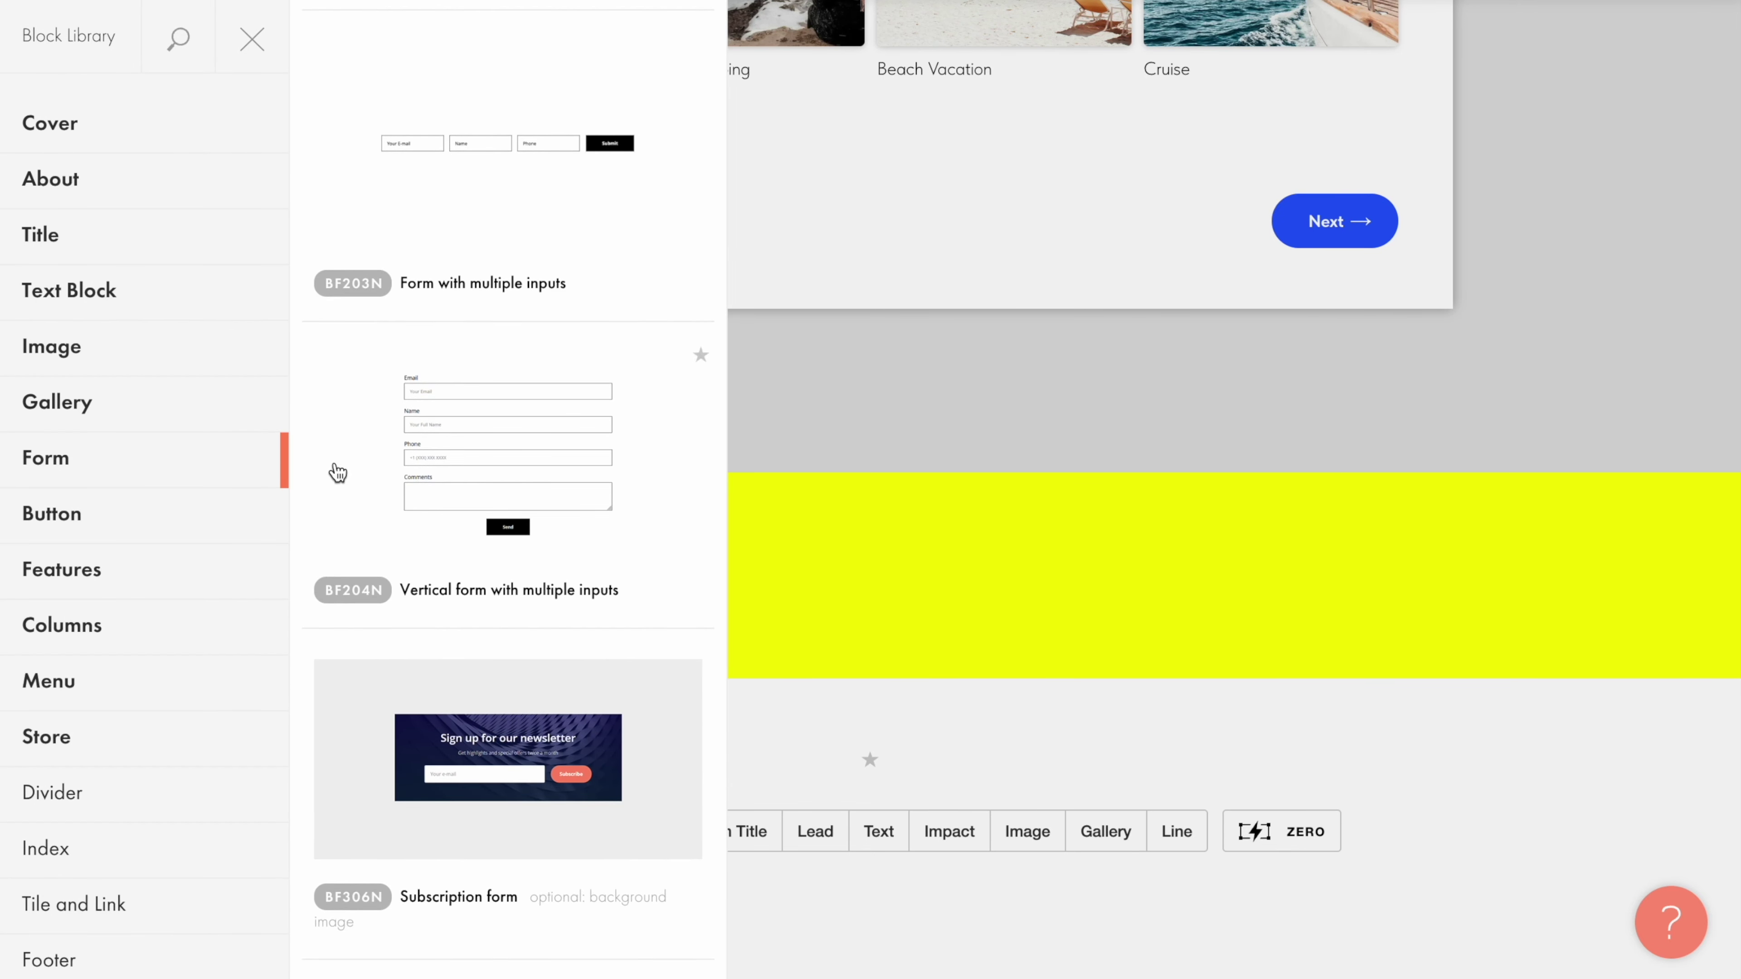
click(511, 460)
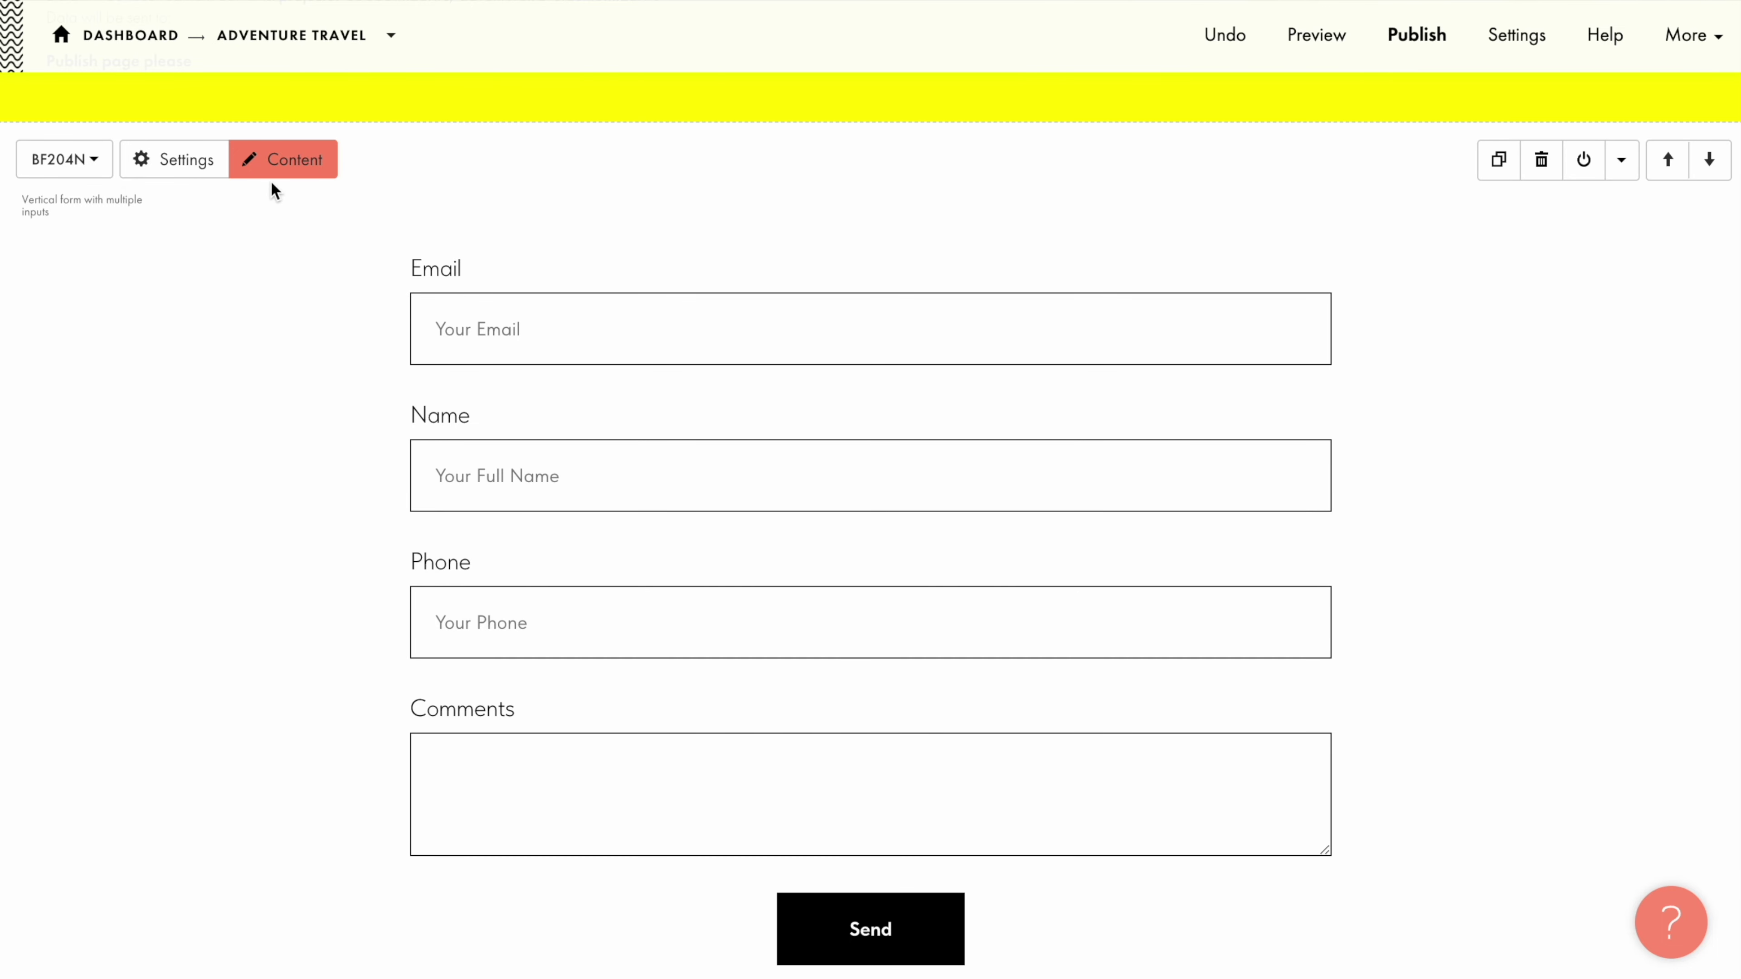
Step: Add a new 'Break in steps' input field to the vertical form's input fields
click(275, 165)
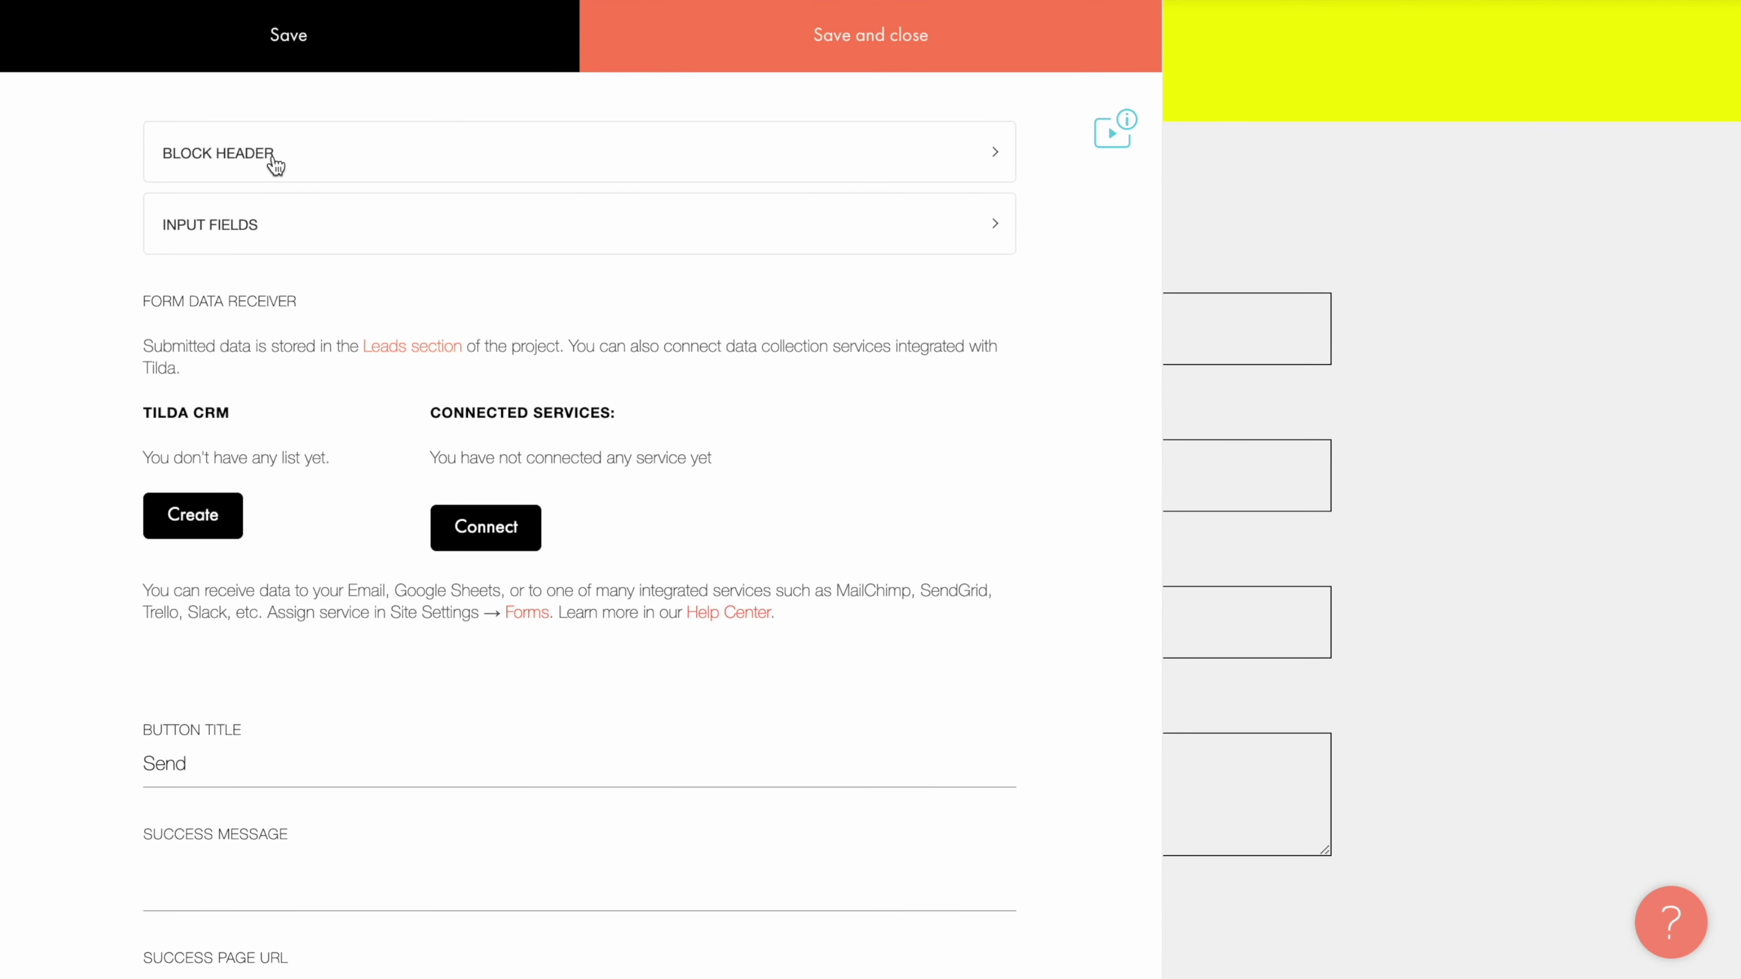
click(292, 229)
scroll(294, 226, down, 10)
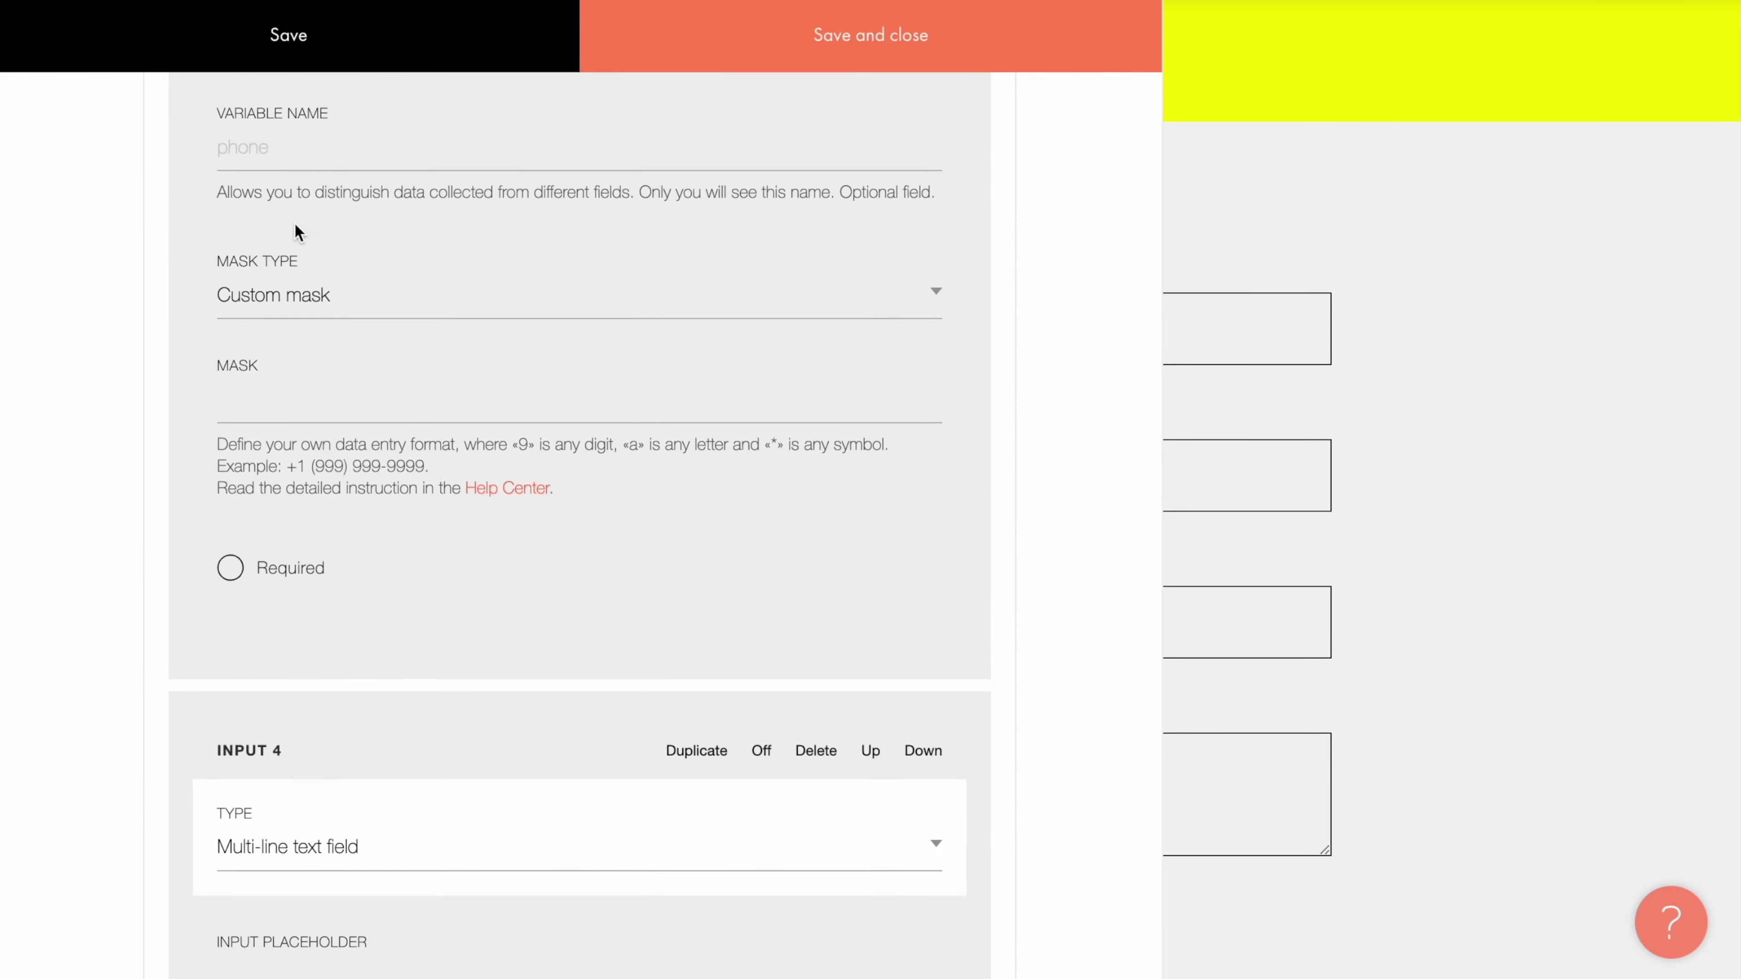
scroll(295, 222, down, 10)
click(590, 666)
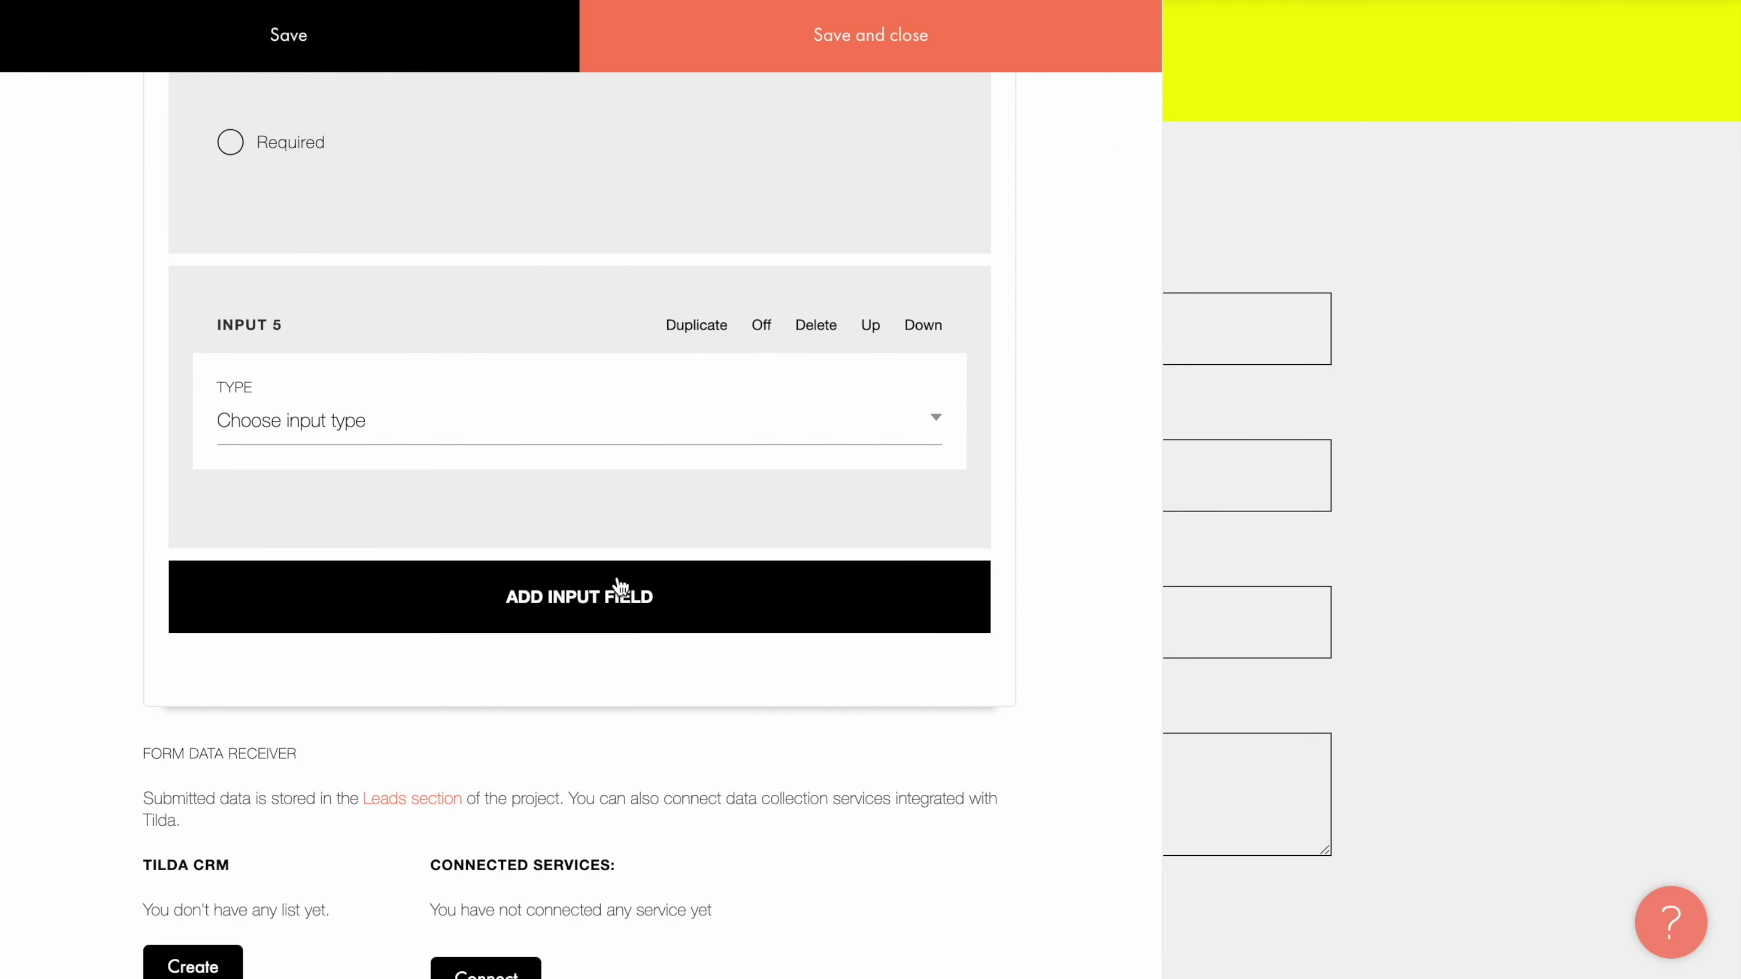
click(563, 419)
scroll(564, 416, down, 3)
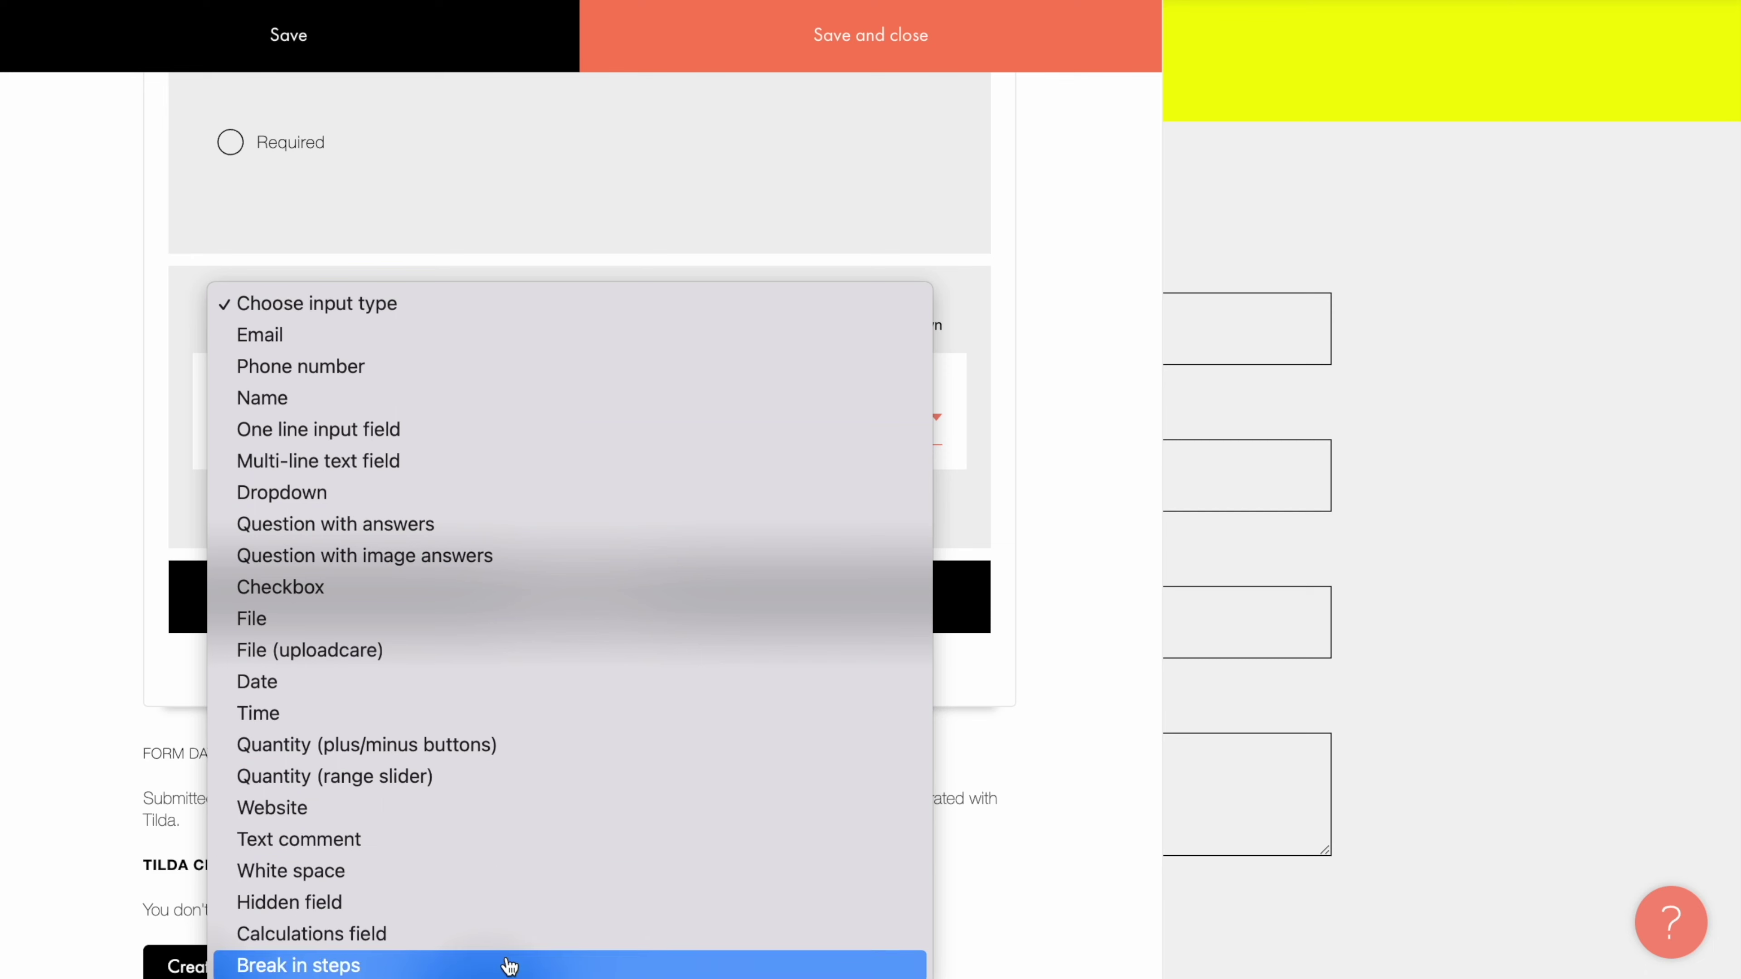
click(509, 965)
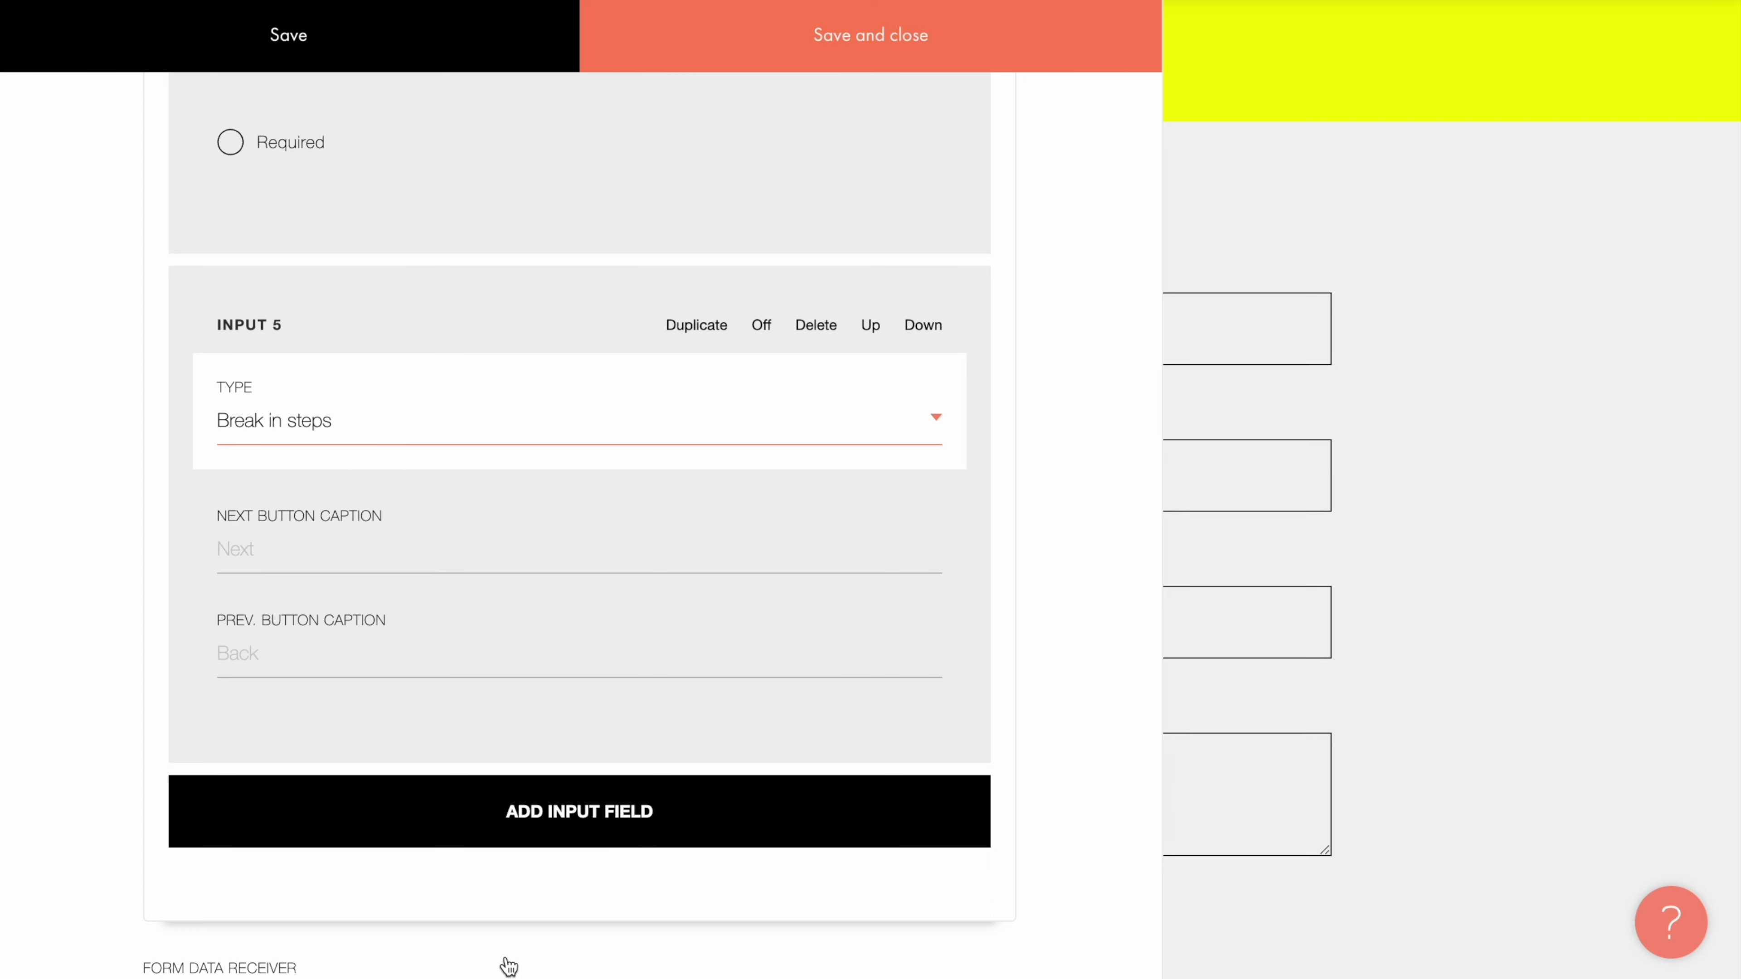
click(508, 963)
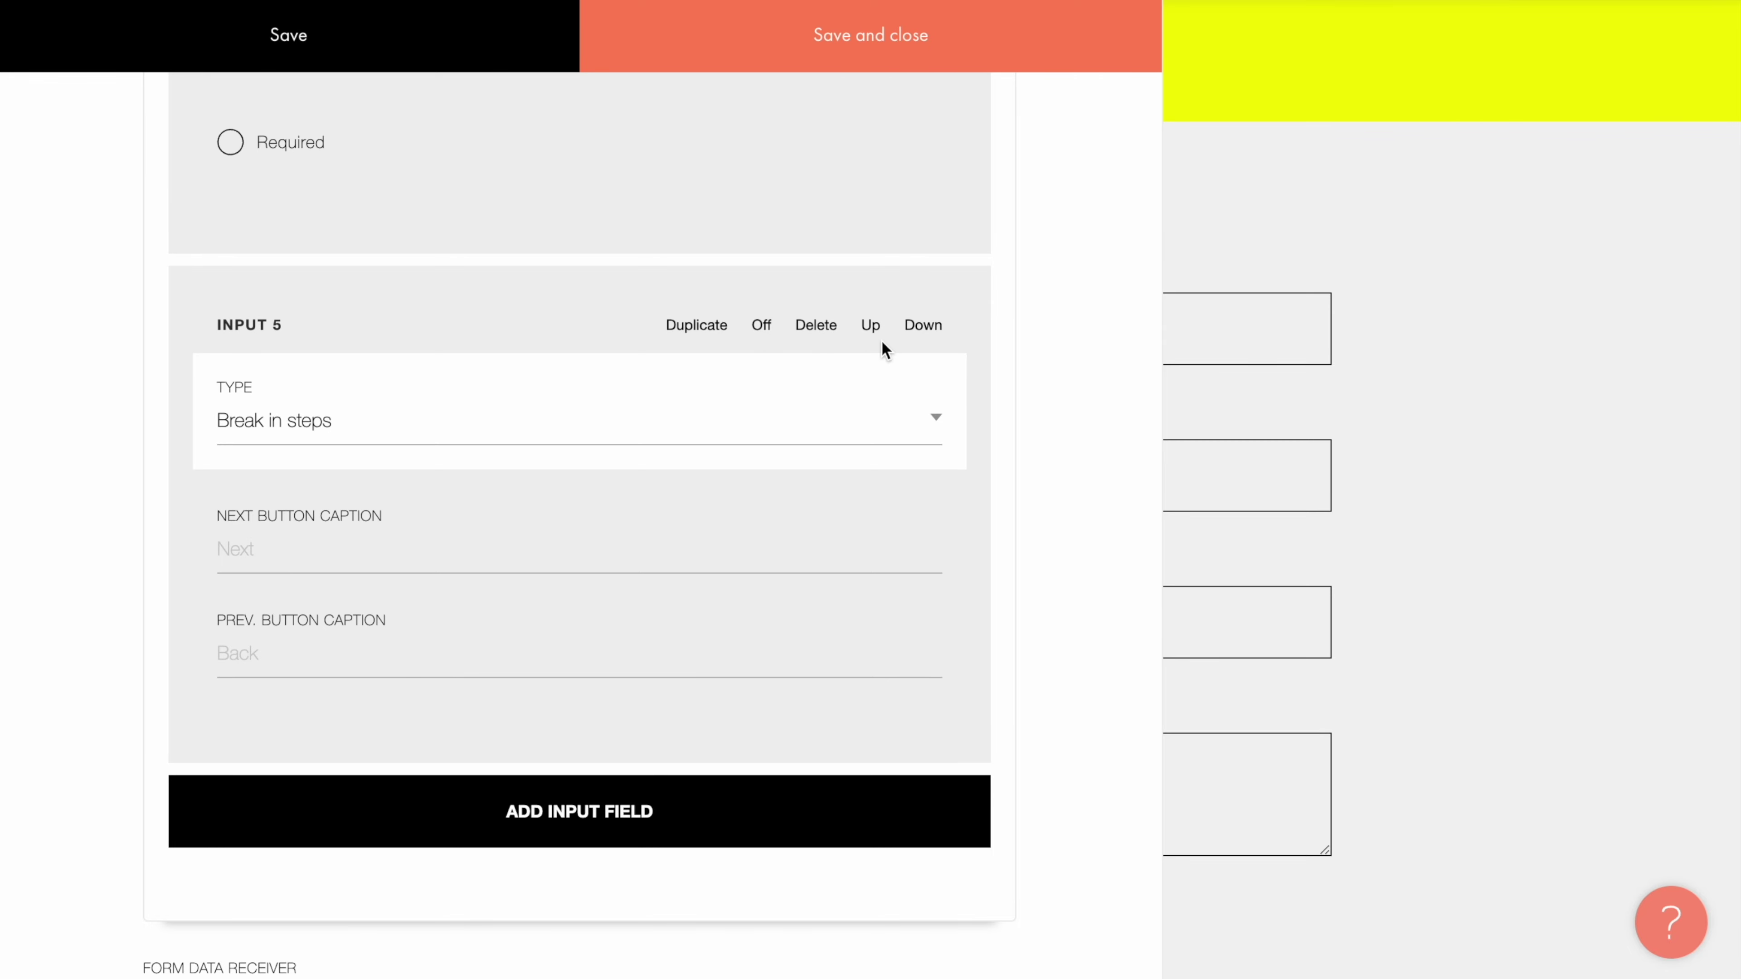
Step: Move the step break up above Phone so Email and Name form step one, then save
click(870, 331)
click(870, 330)
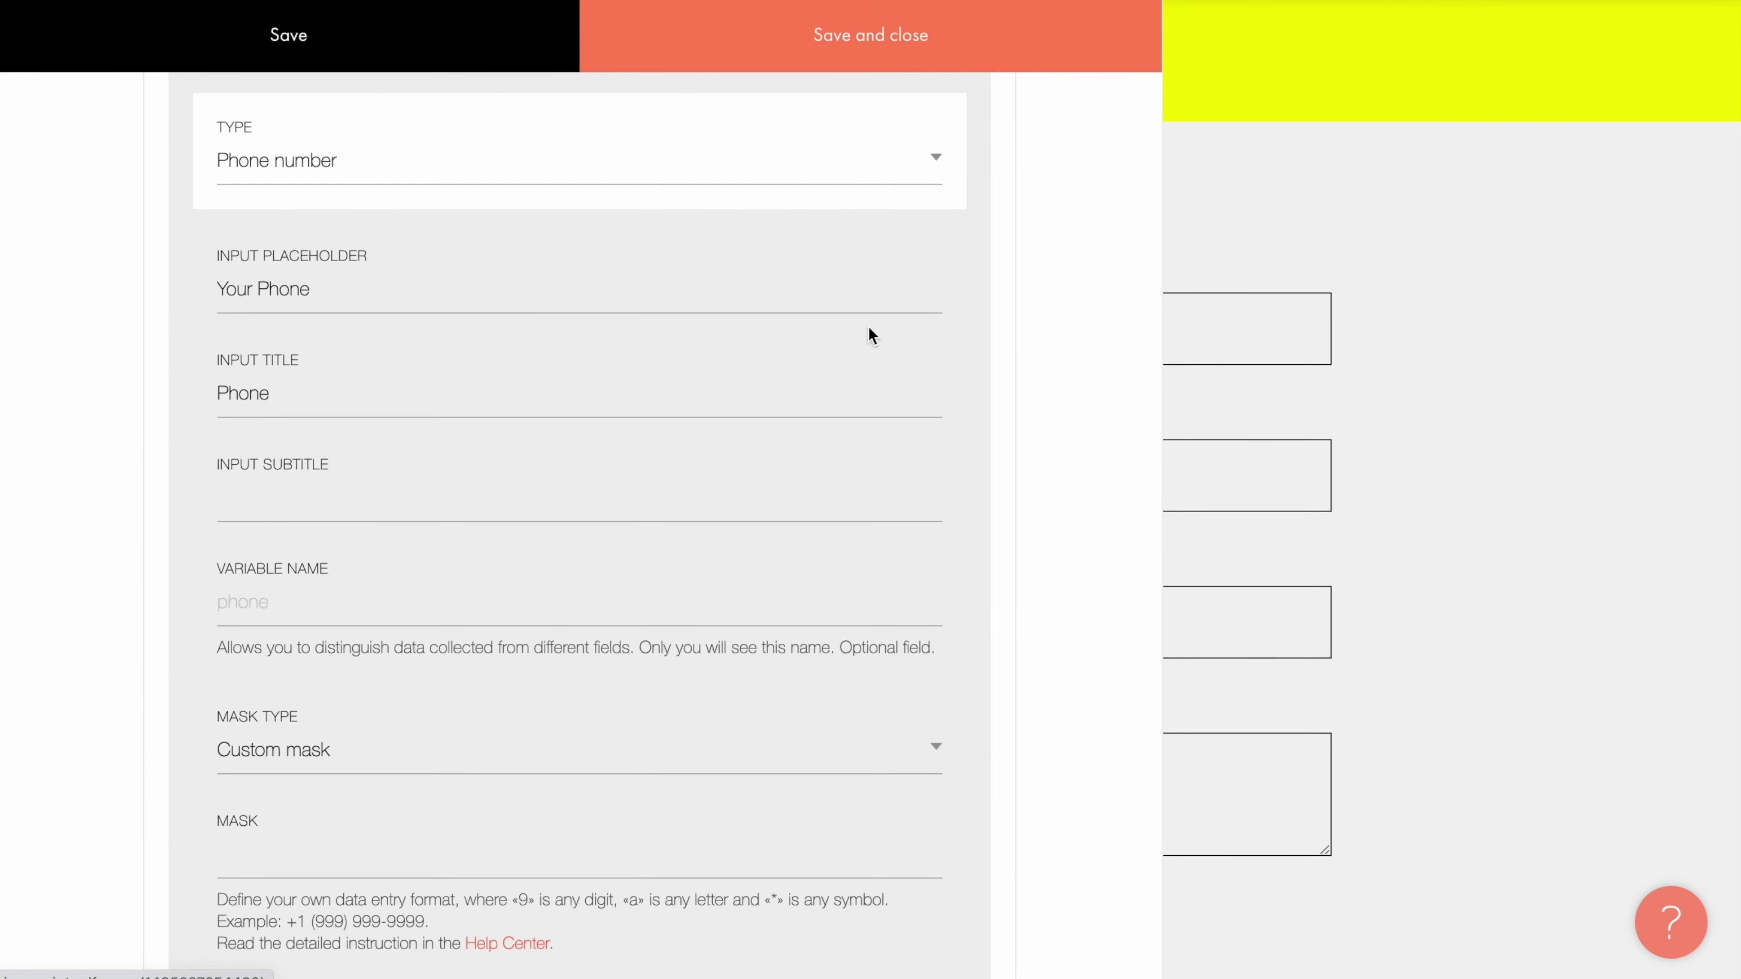
click(886, 45)
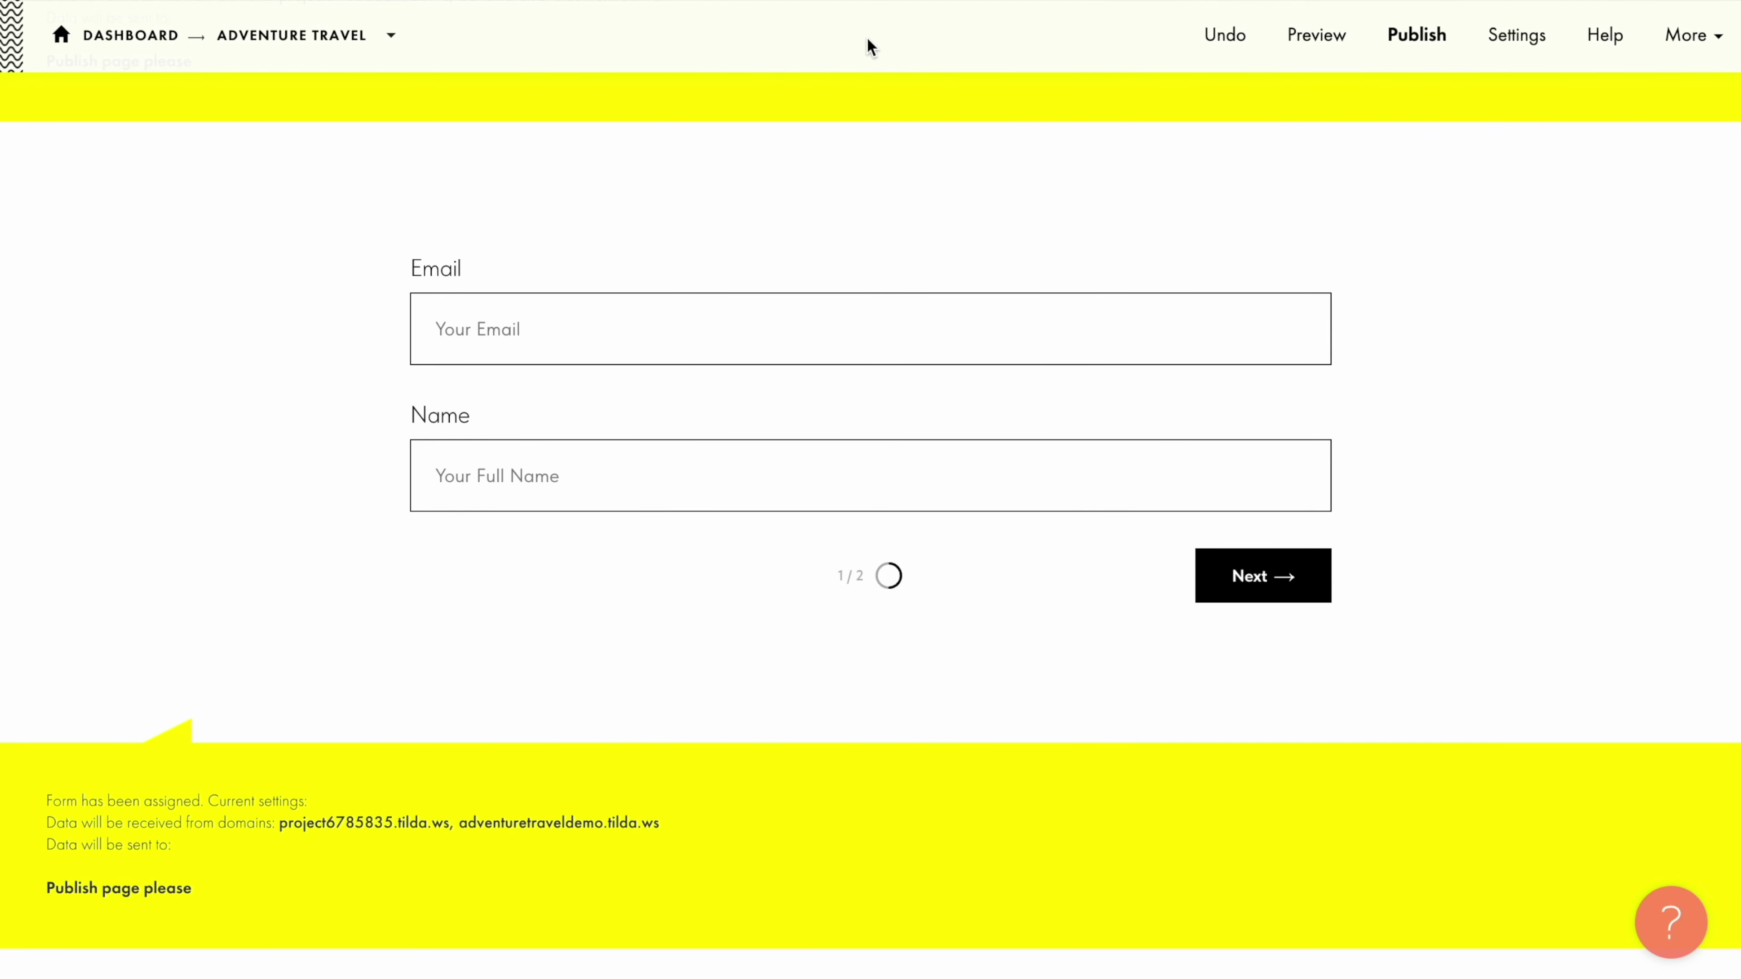
Step: Advance the vertical form to step 2/2 to preview the Phone and Comments fields
mouse_move(865, 237)
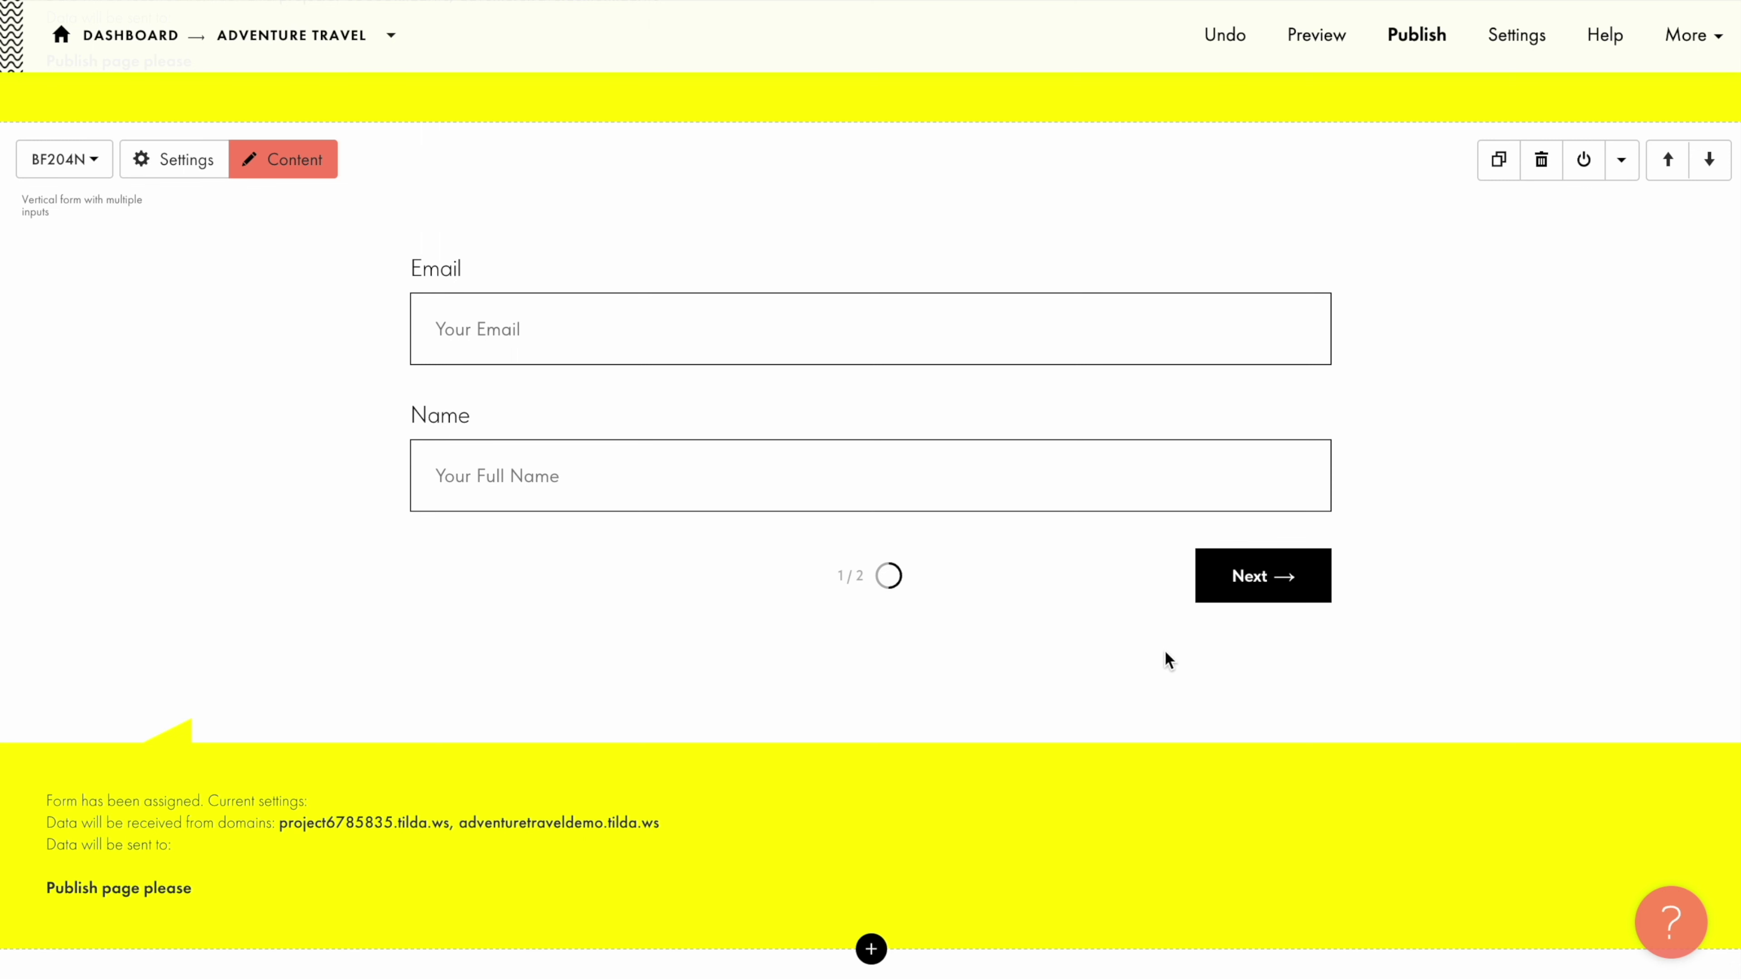
click(1255, 575)
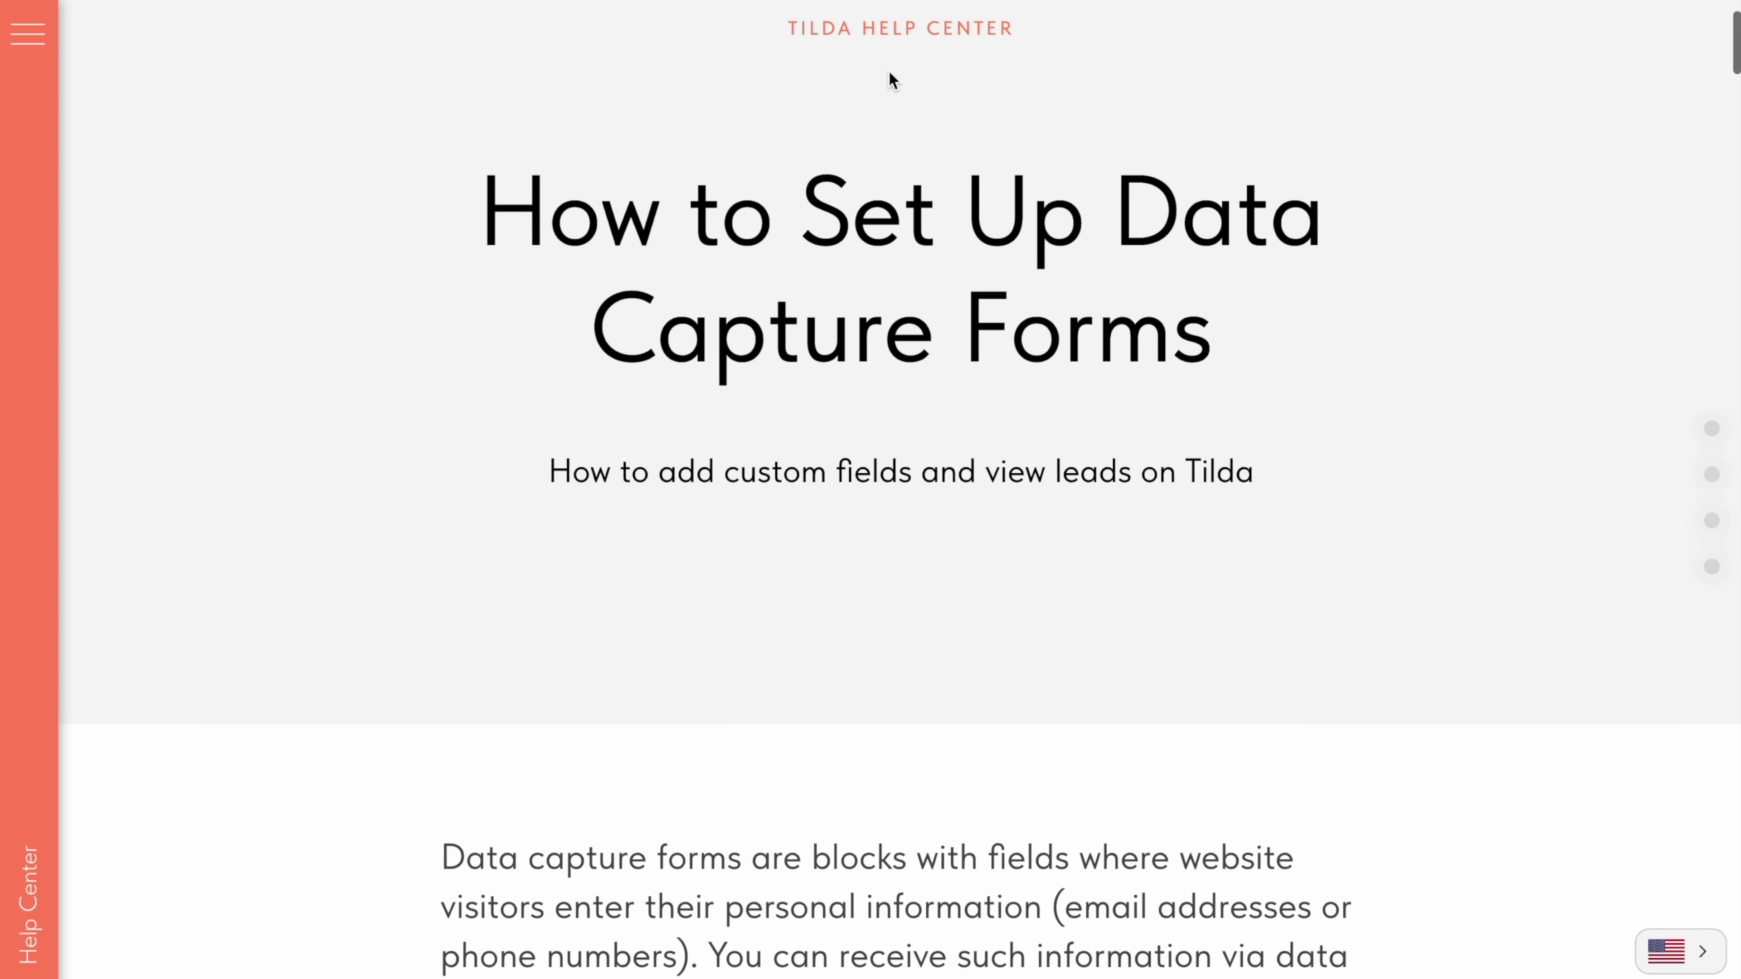
Step: Scroll the data capture forms article down to its Input fields section
scroll(889, 71, down, 10)
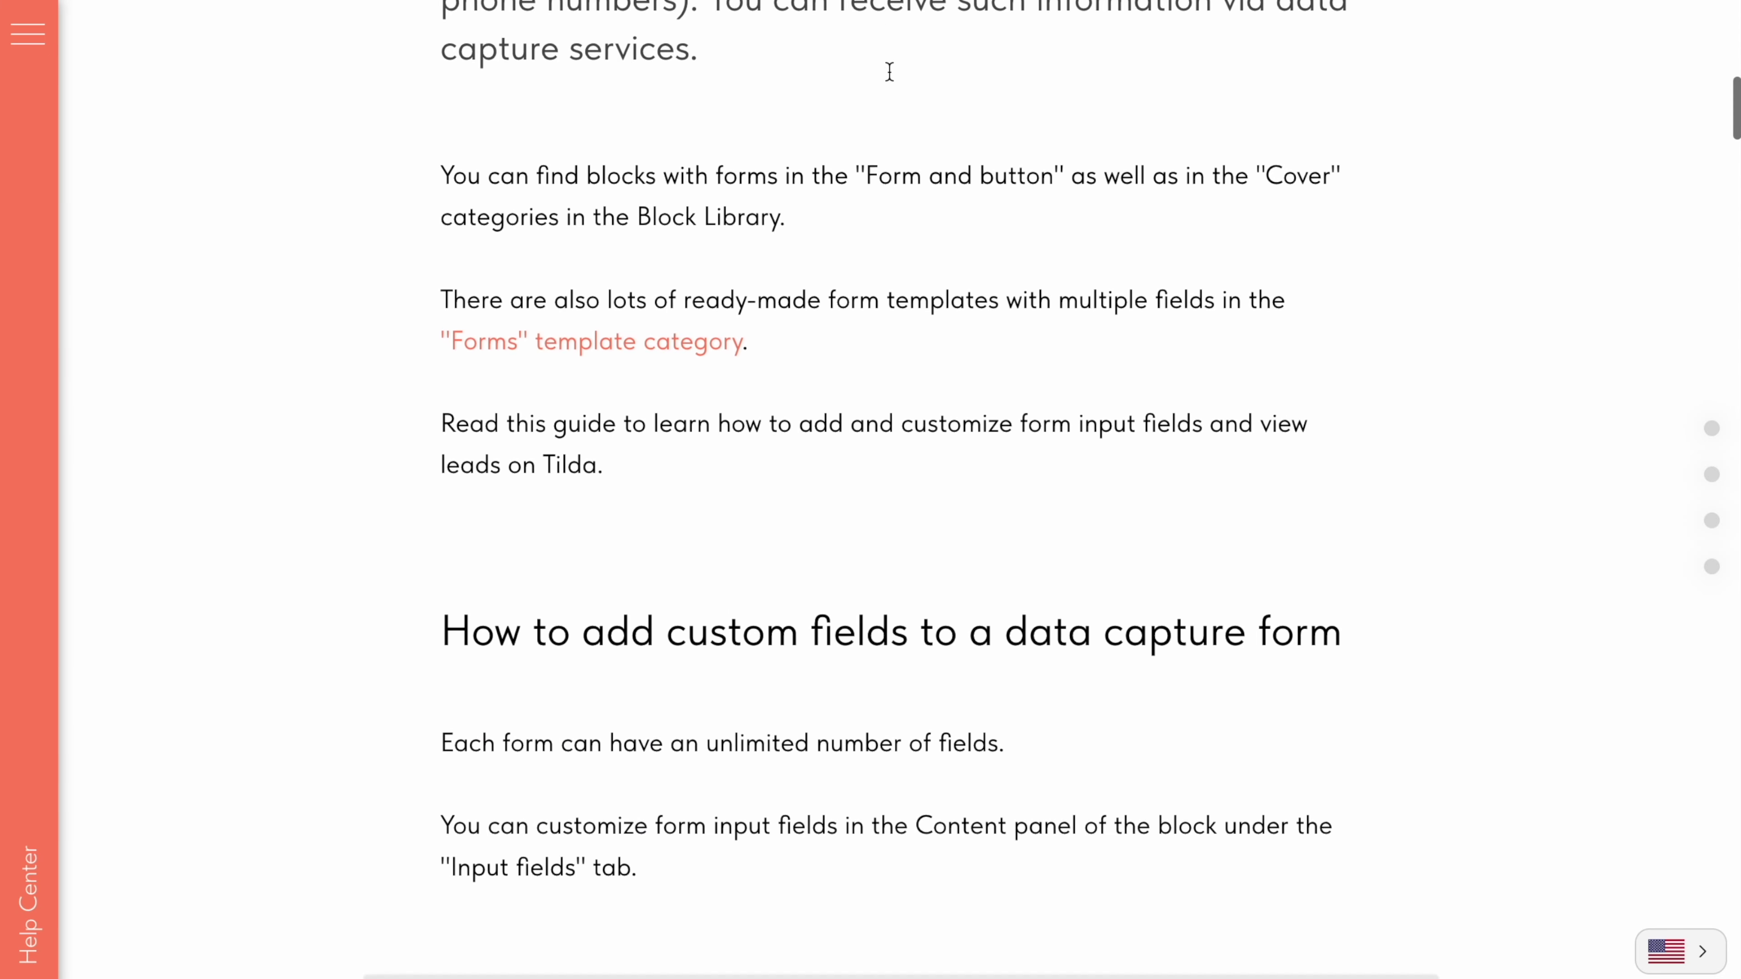
scroll(889, 71, down, 10)
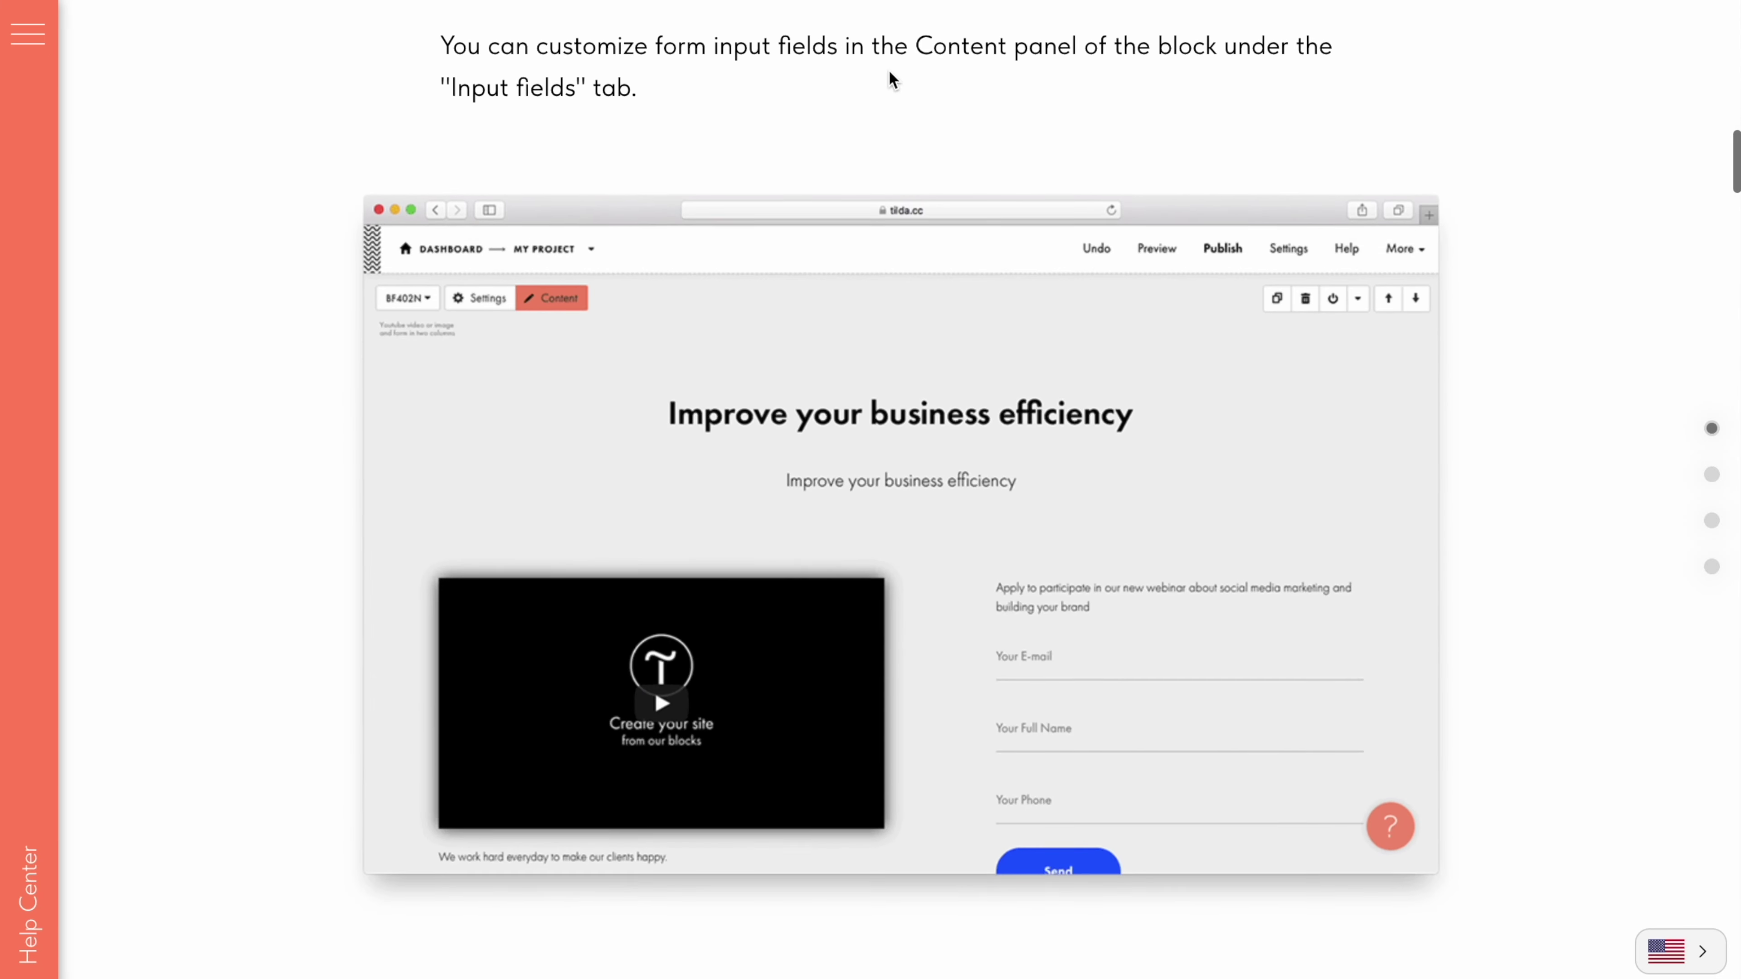